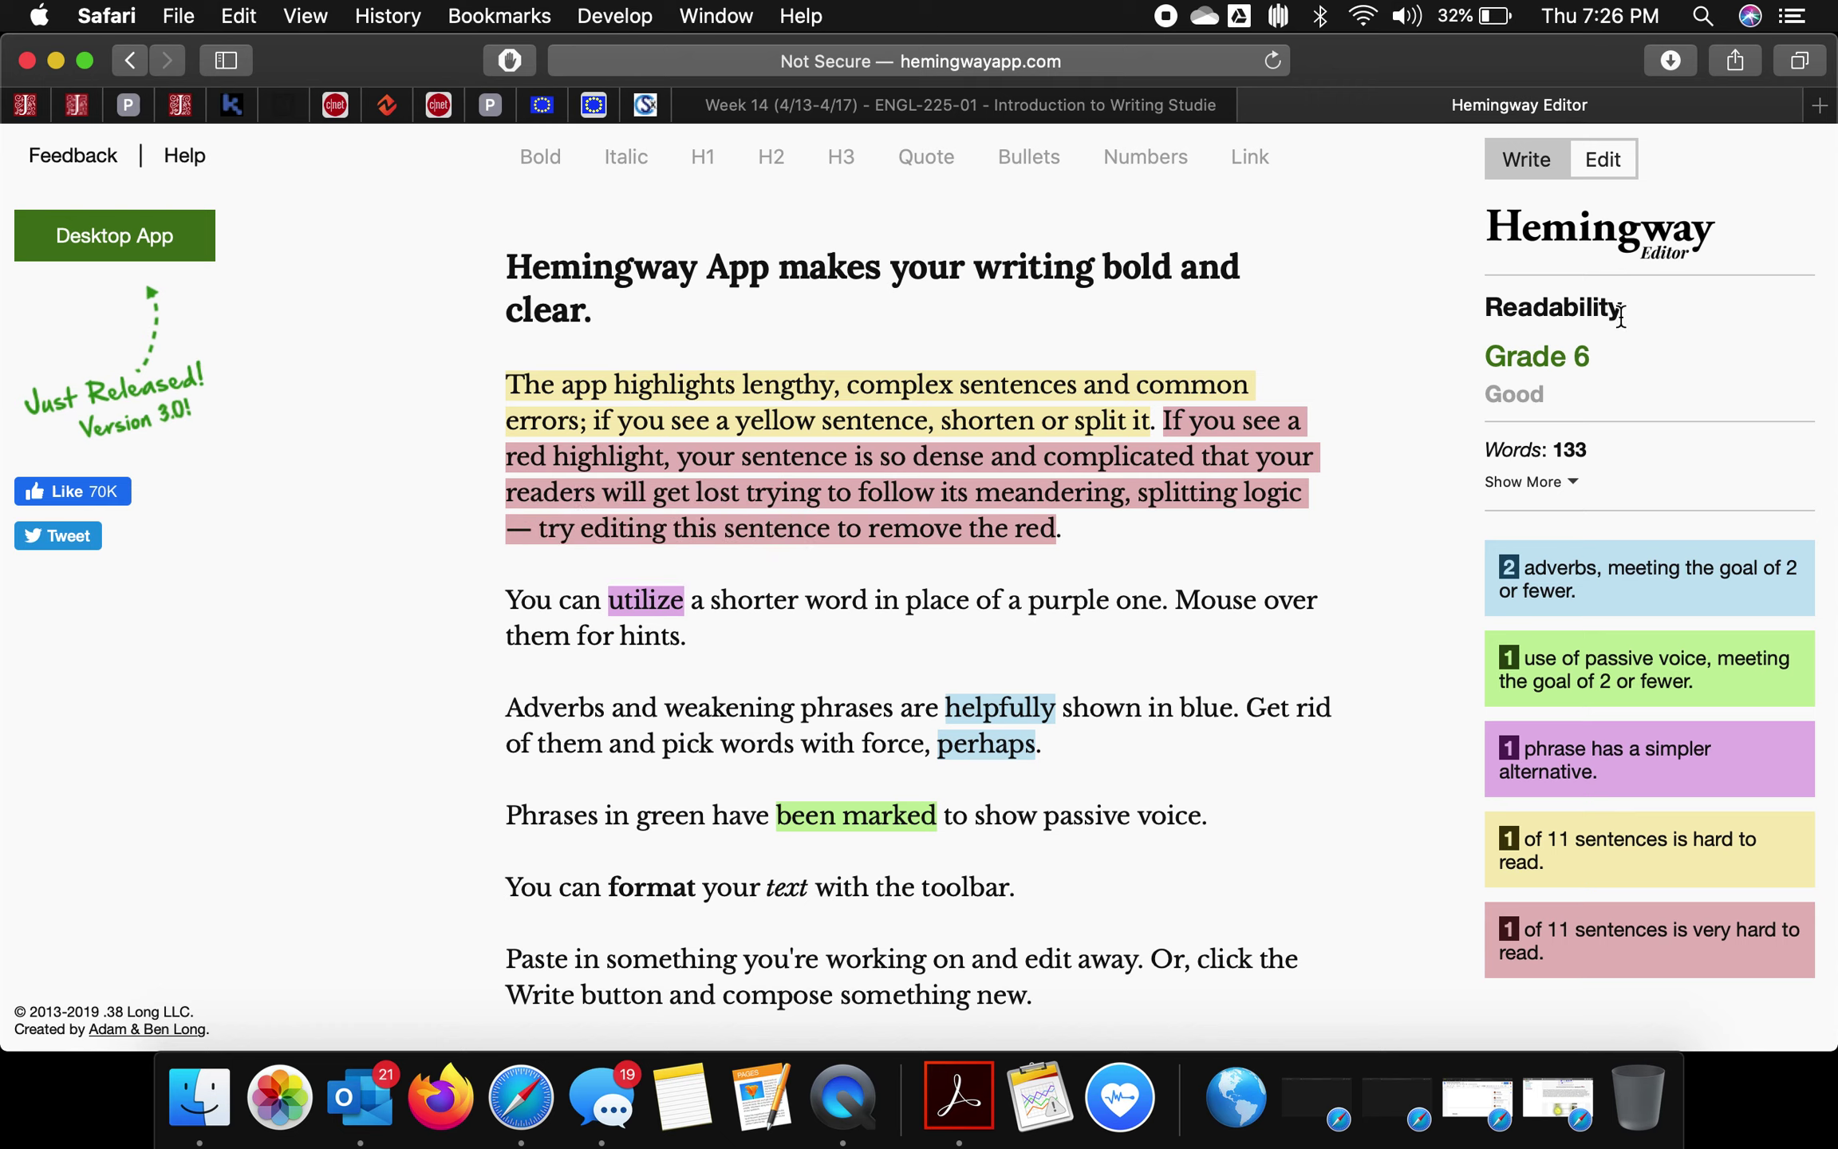
- Go to plainlanguage.gov in a new browser tab
{"action": "left_click_drag", "start_coordinate": [1630, 307], "coordinate": [1488, 307]}
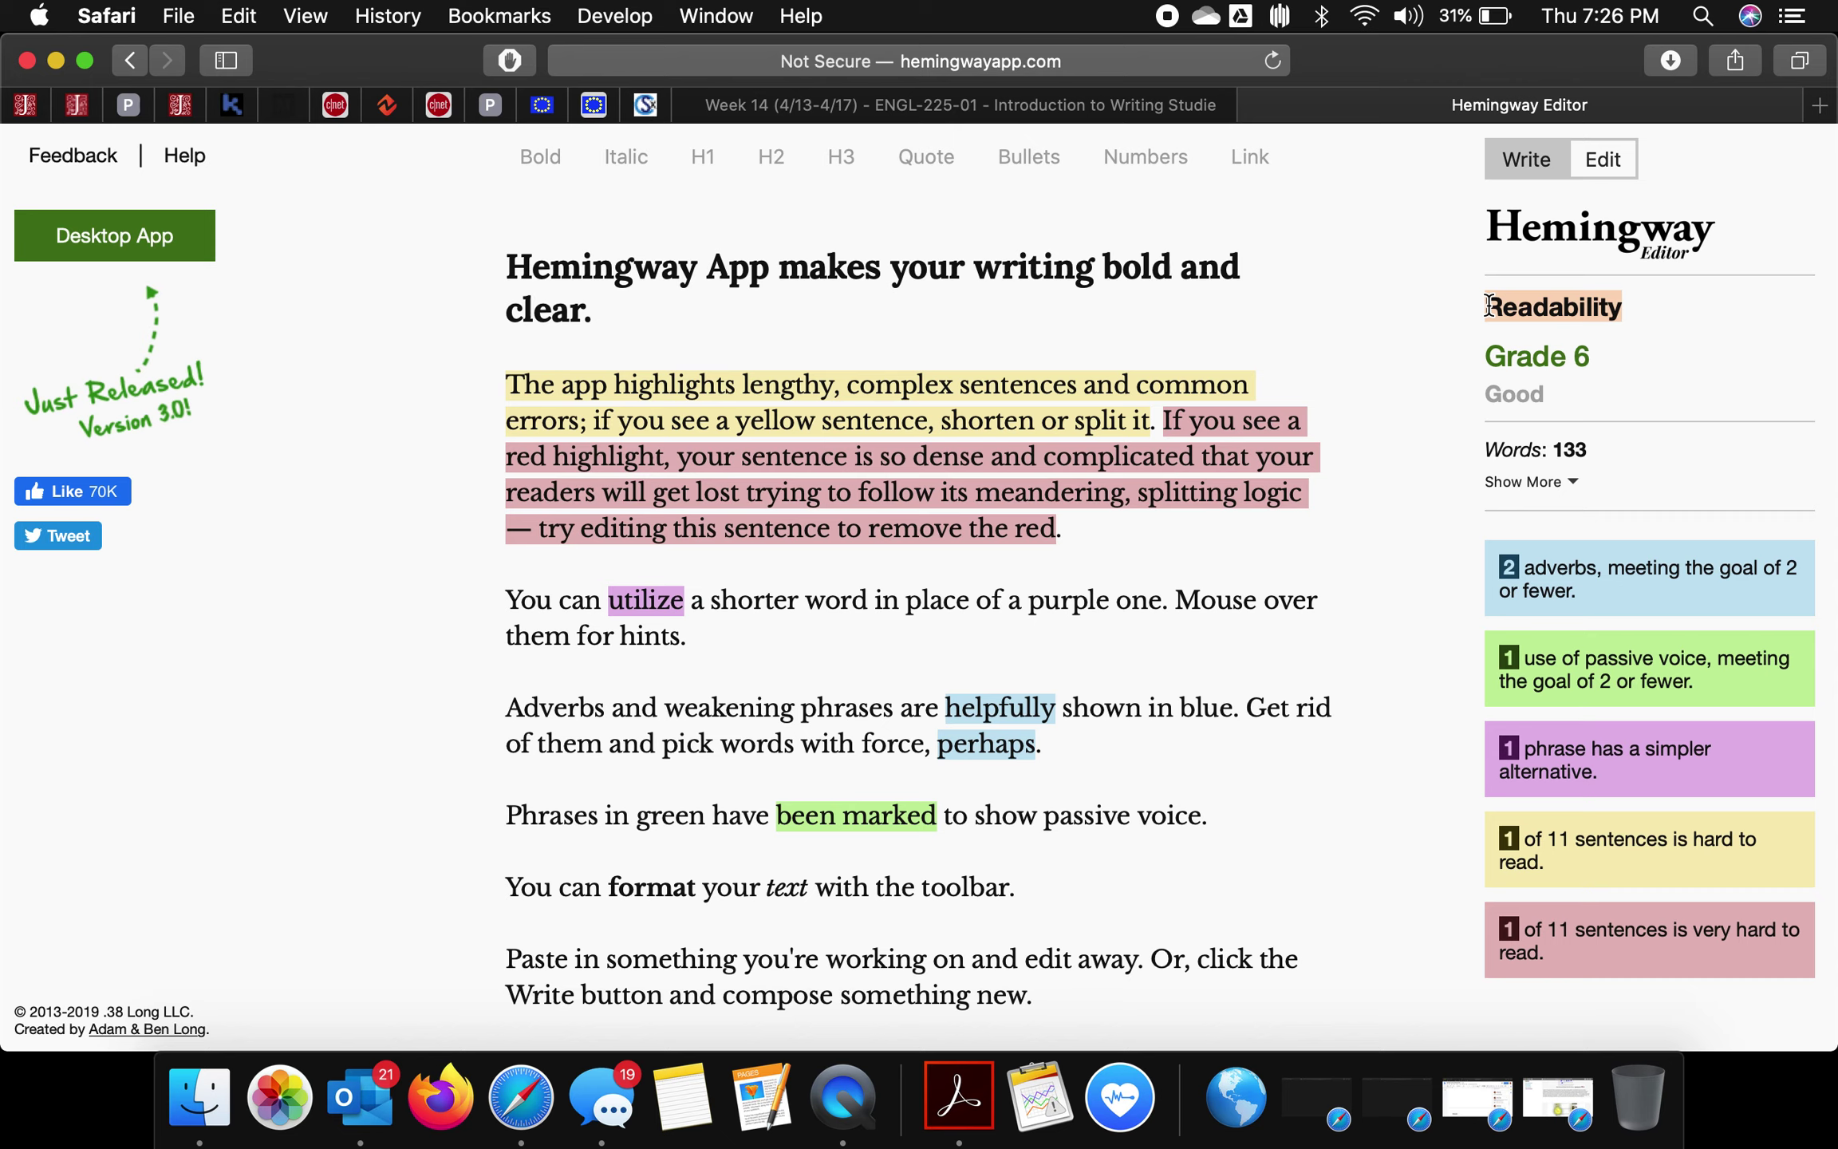
{"action": "key", "text": "super+t"}
{"action": "type", "text": "plainlna"}
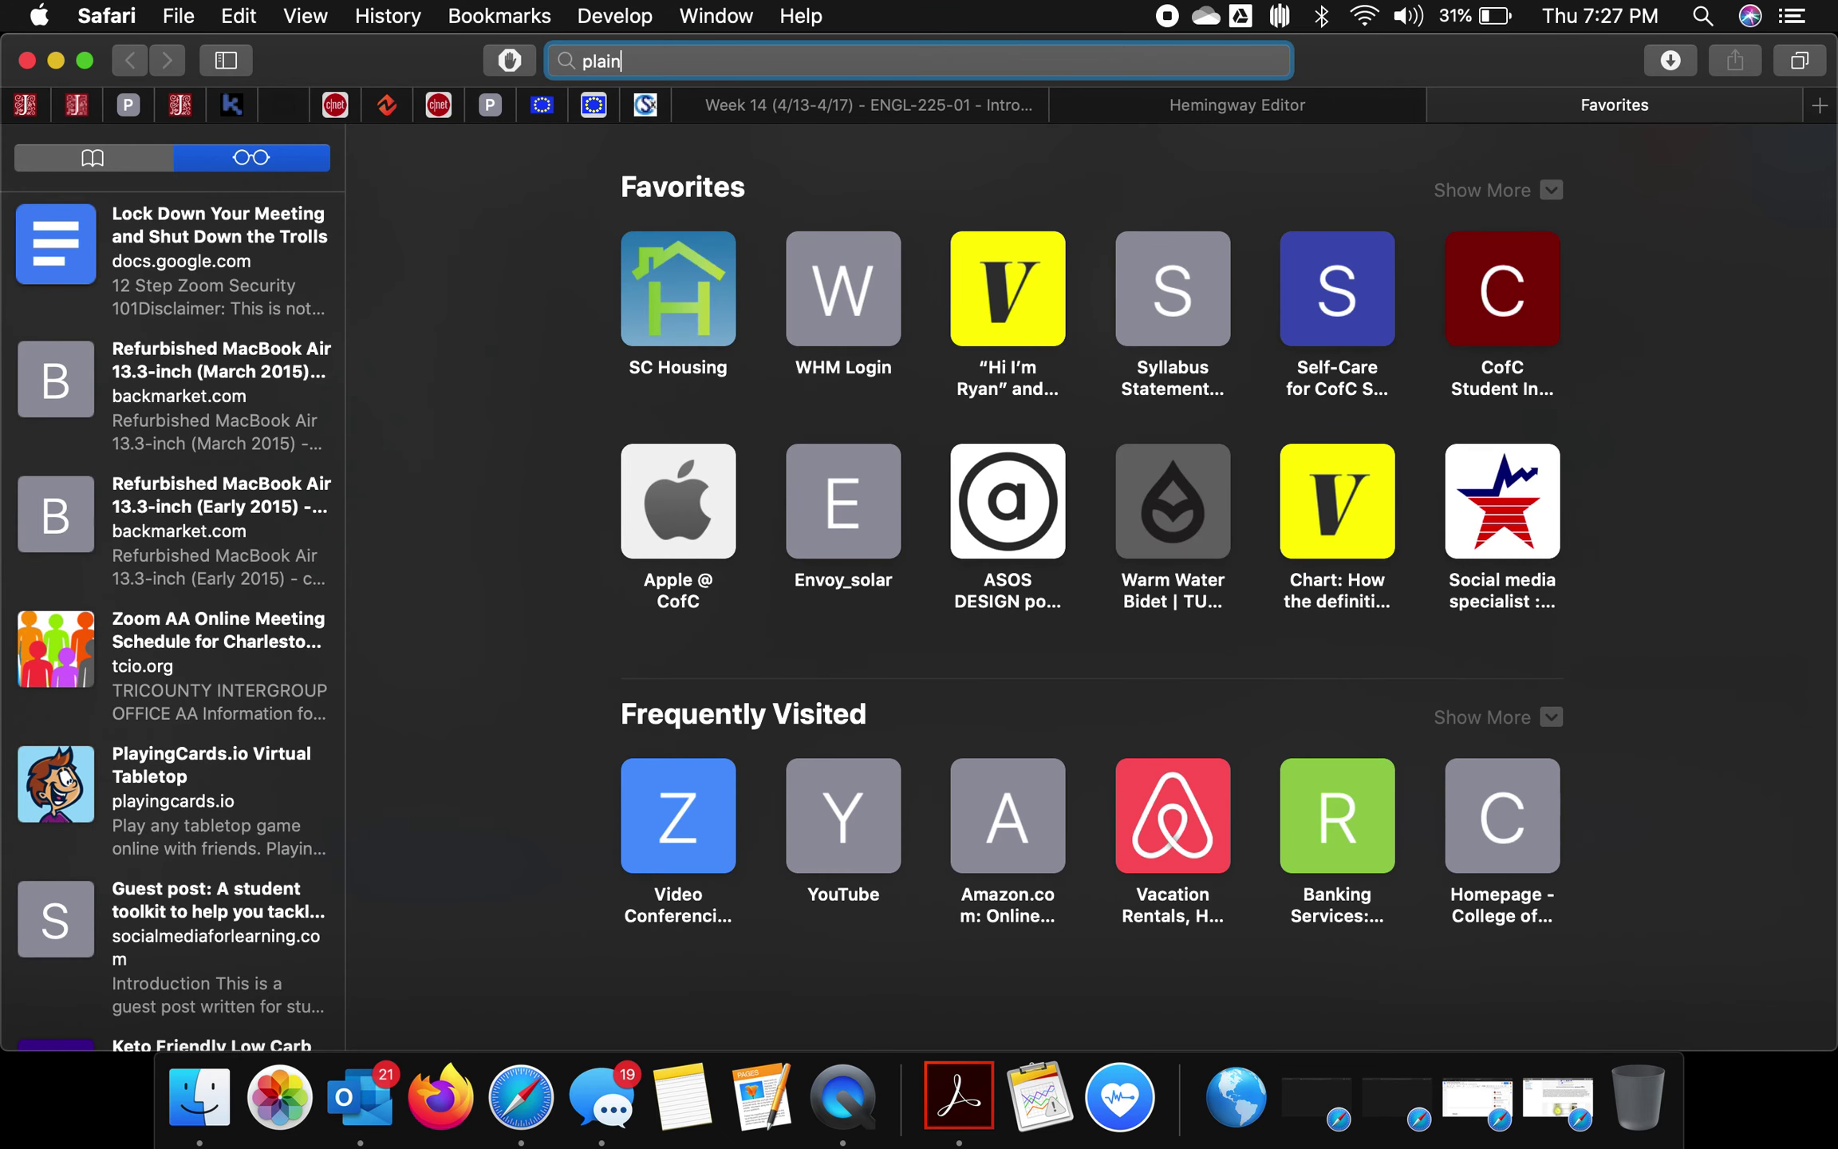
{"action": "key", "text": "BackSpace"}
{"action": "key", "text": "BackSpace"}
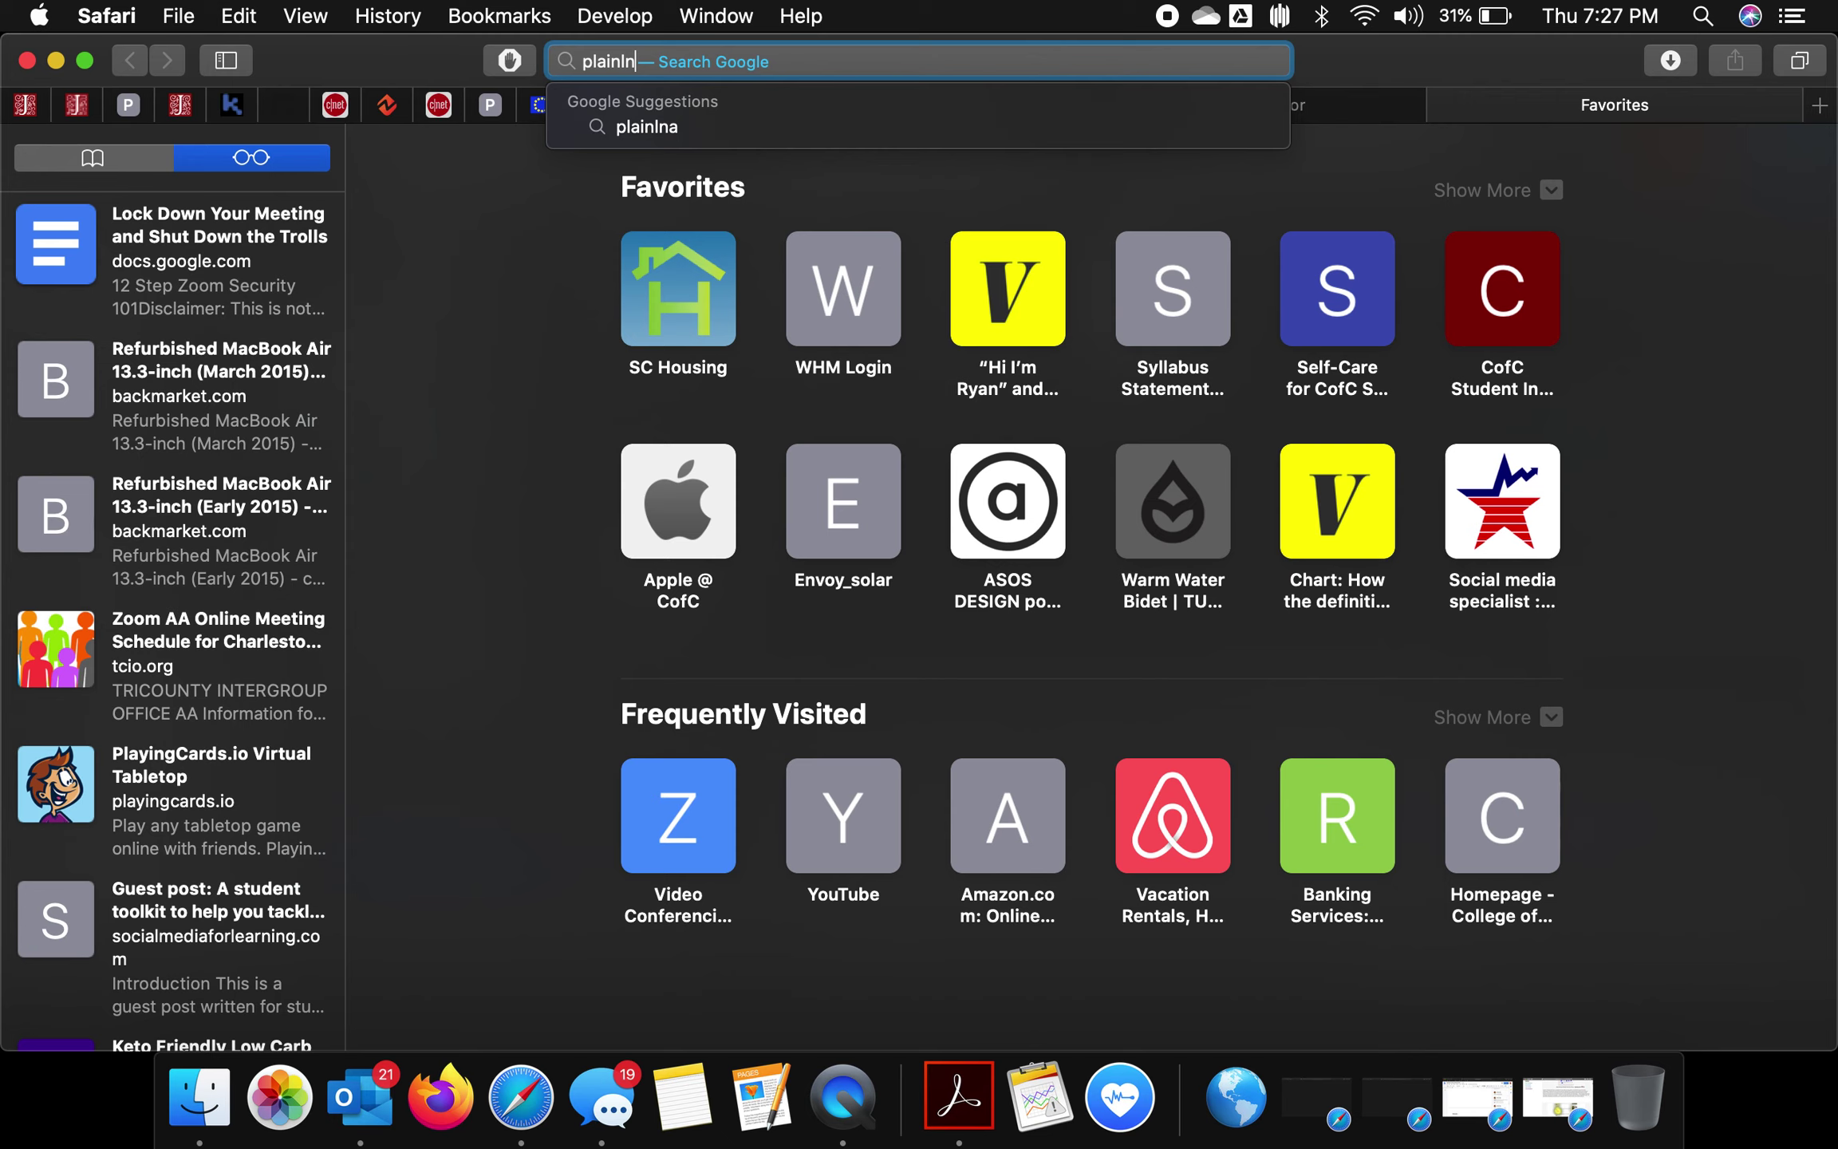
{"action": "type", "text": "anguage.gov"}
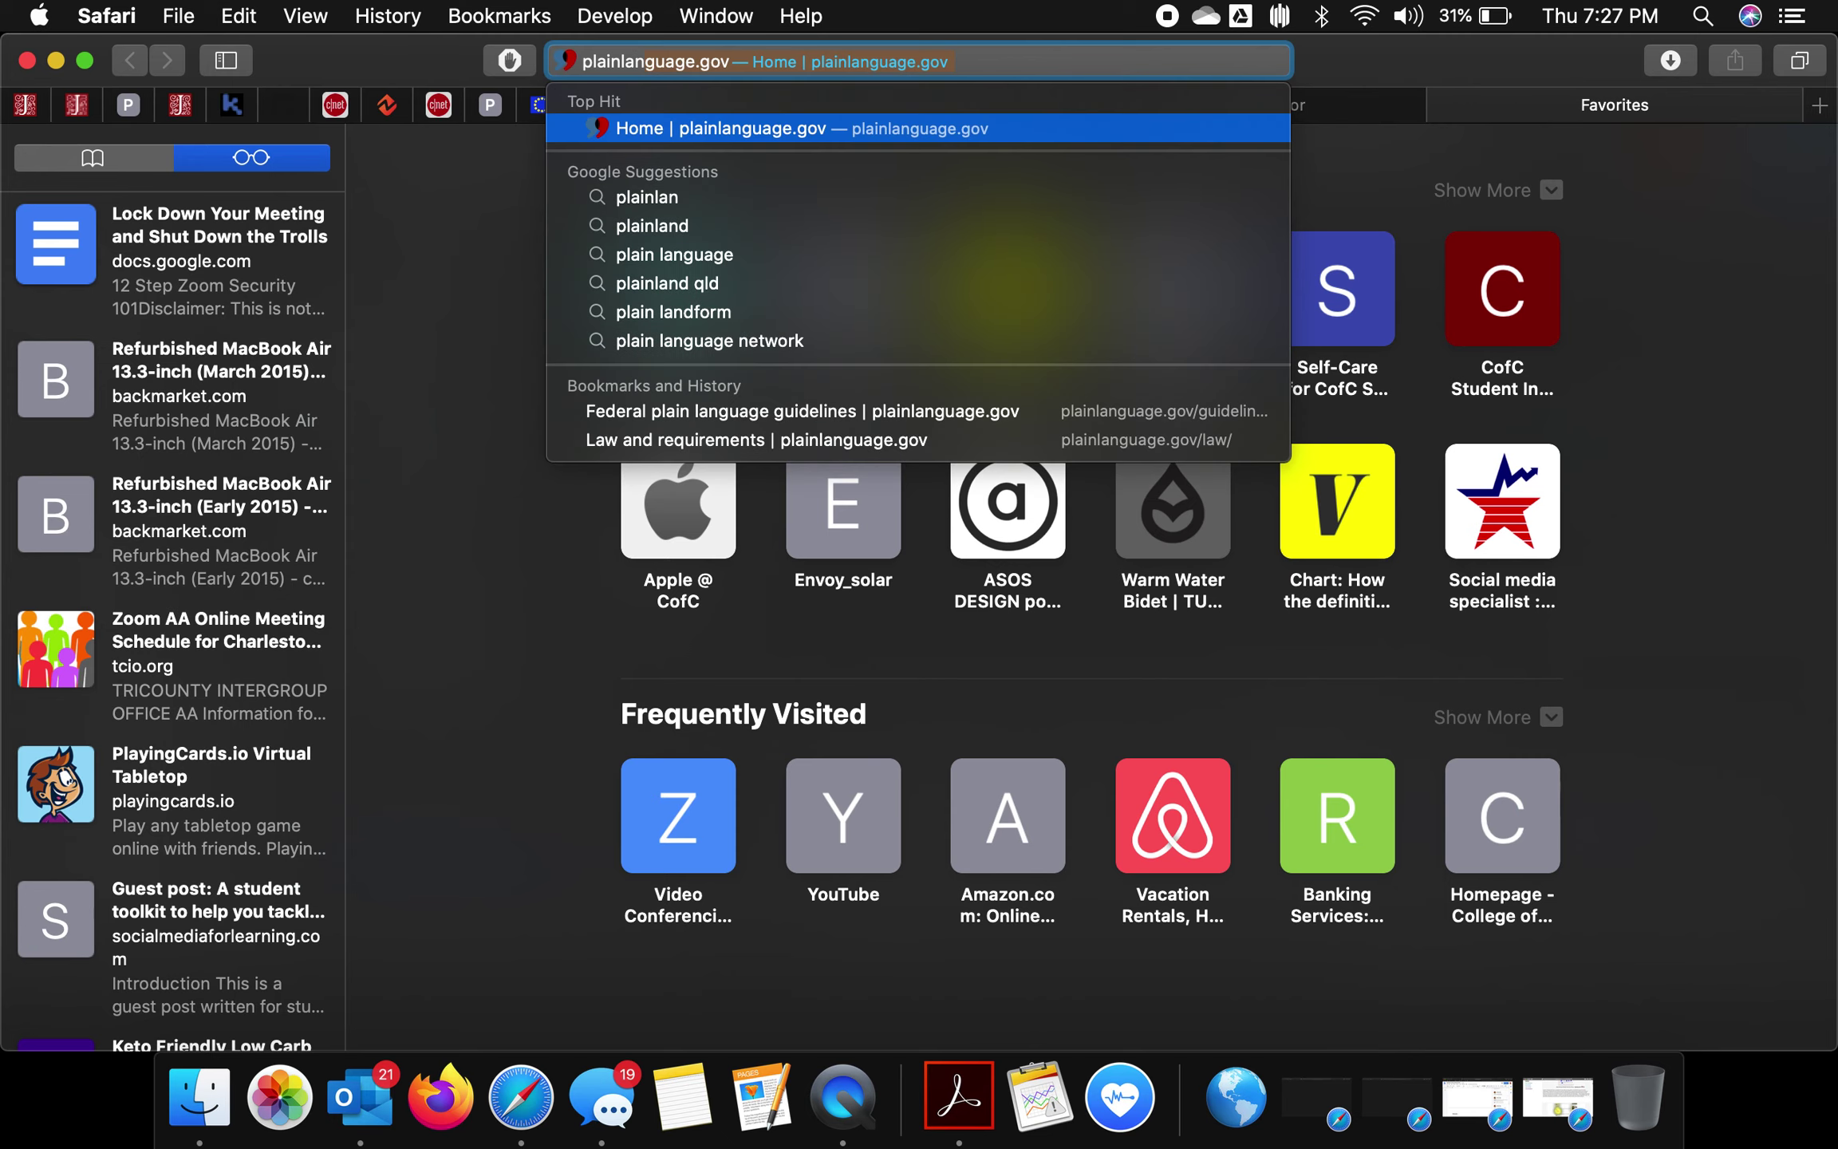
{"action": "key", "text": "Return"}
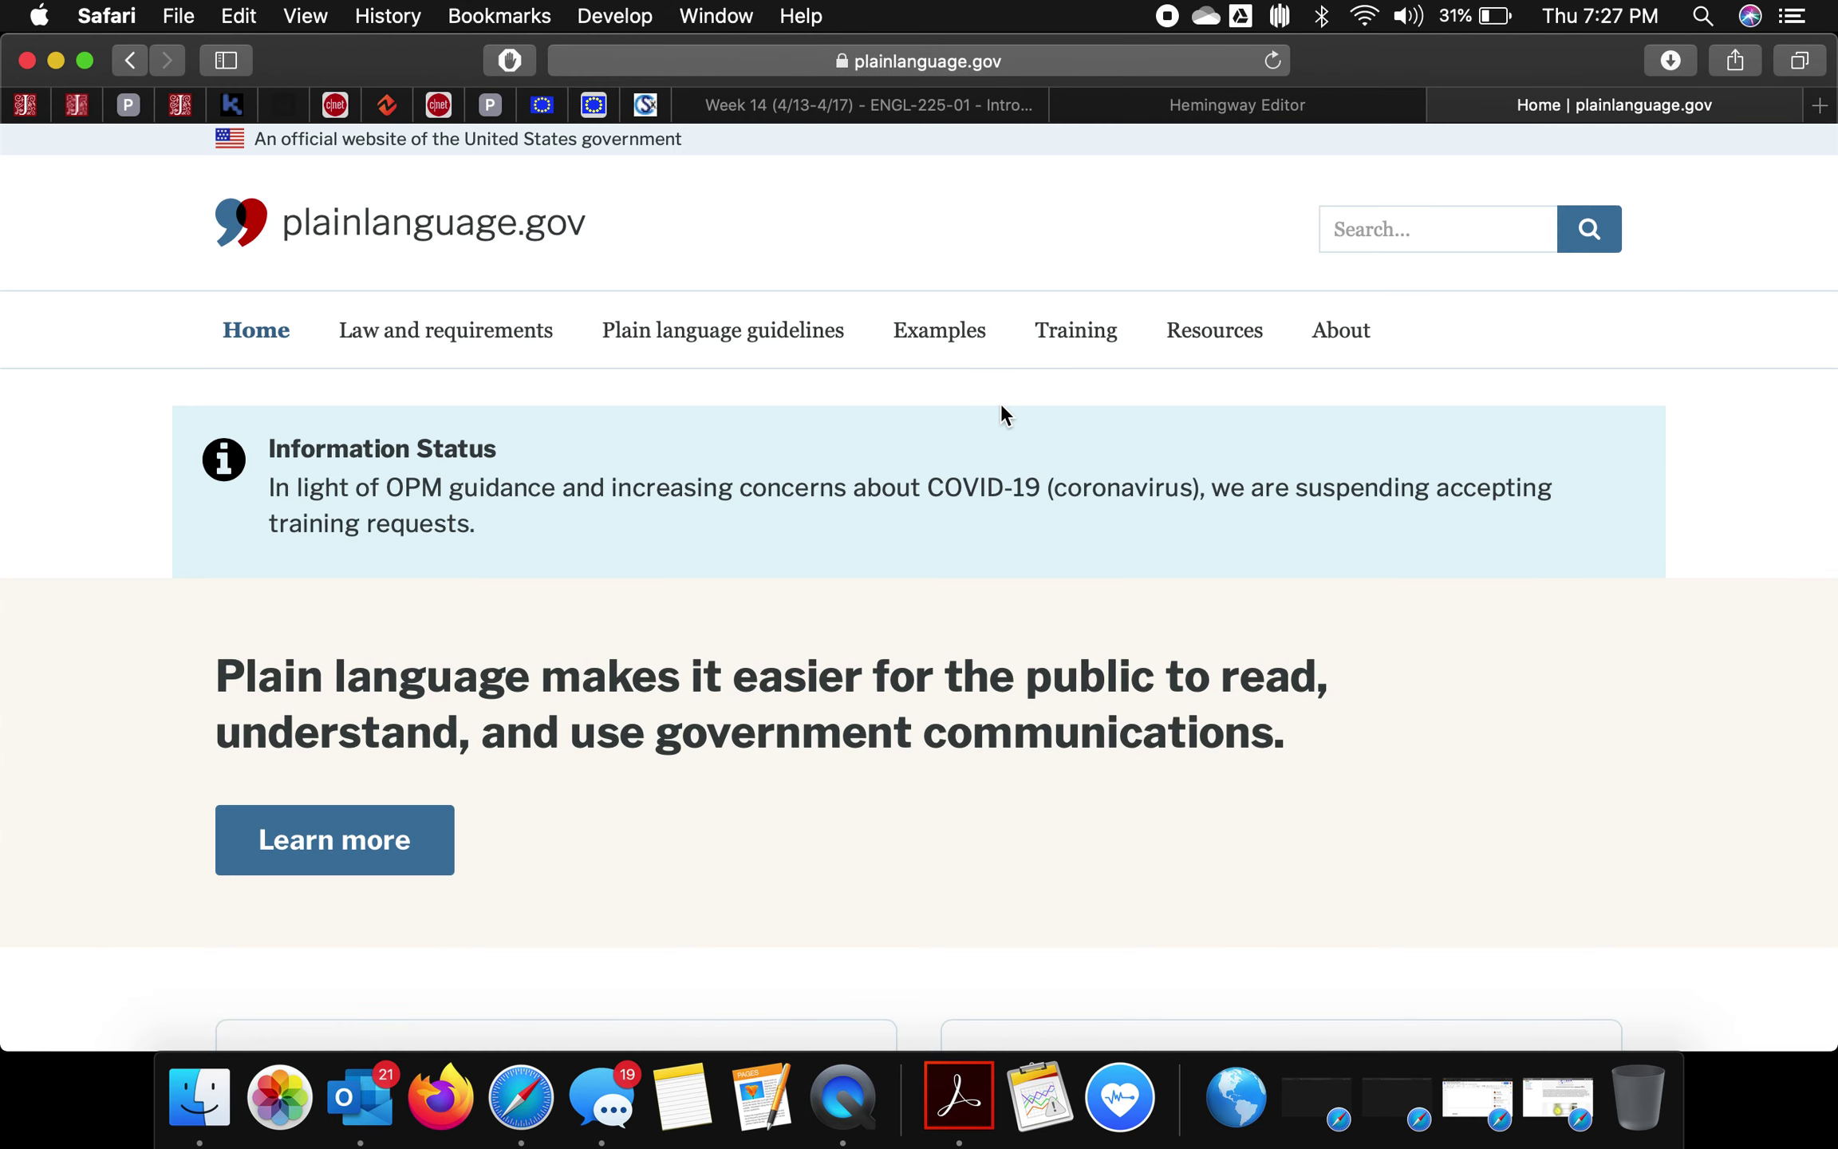
- Browse the Plain language guidelines and open the Plain Writing Act of 2010 page
{"action": "left_click_drag", "start_coordinate": [1283, 729], "coordinate": [112, 677]}
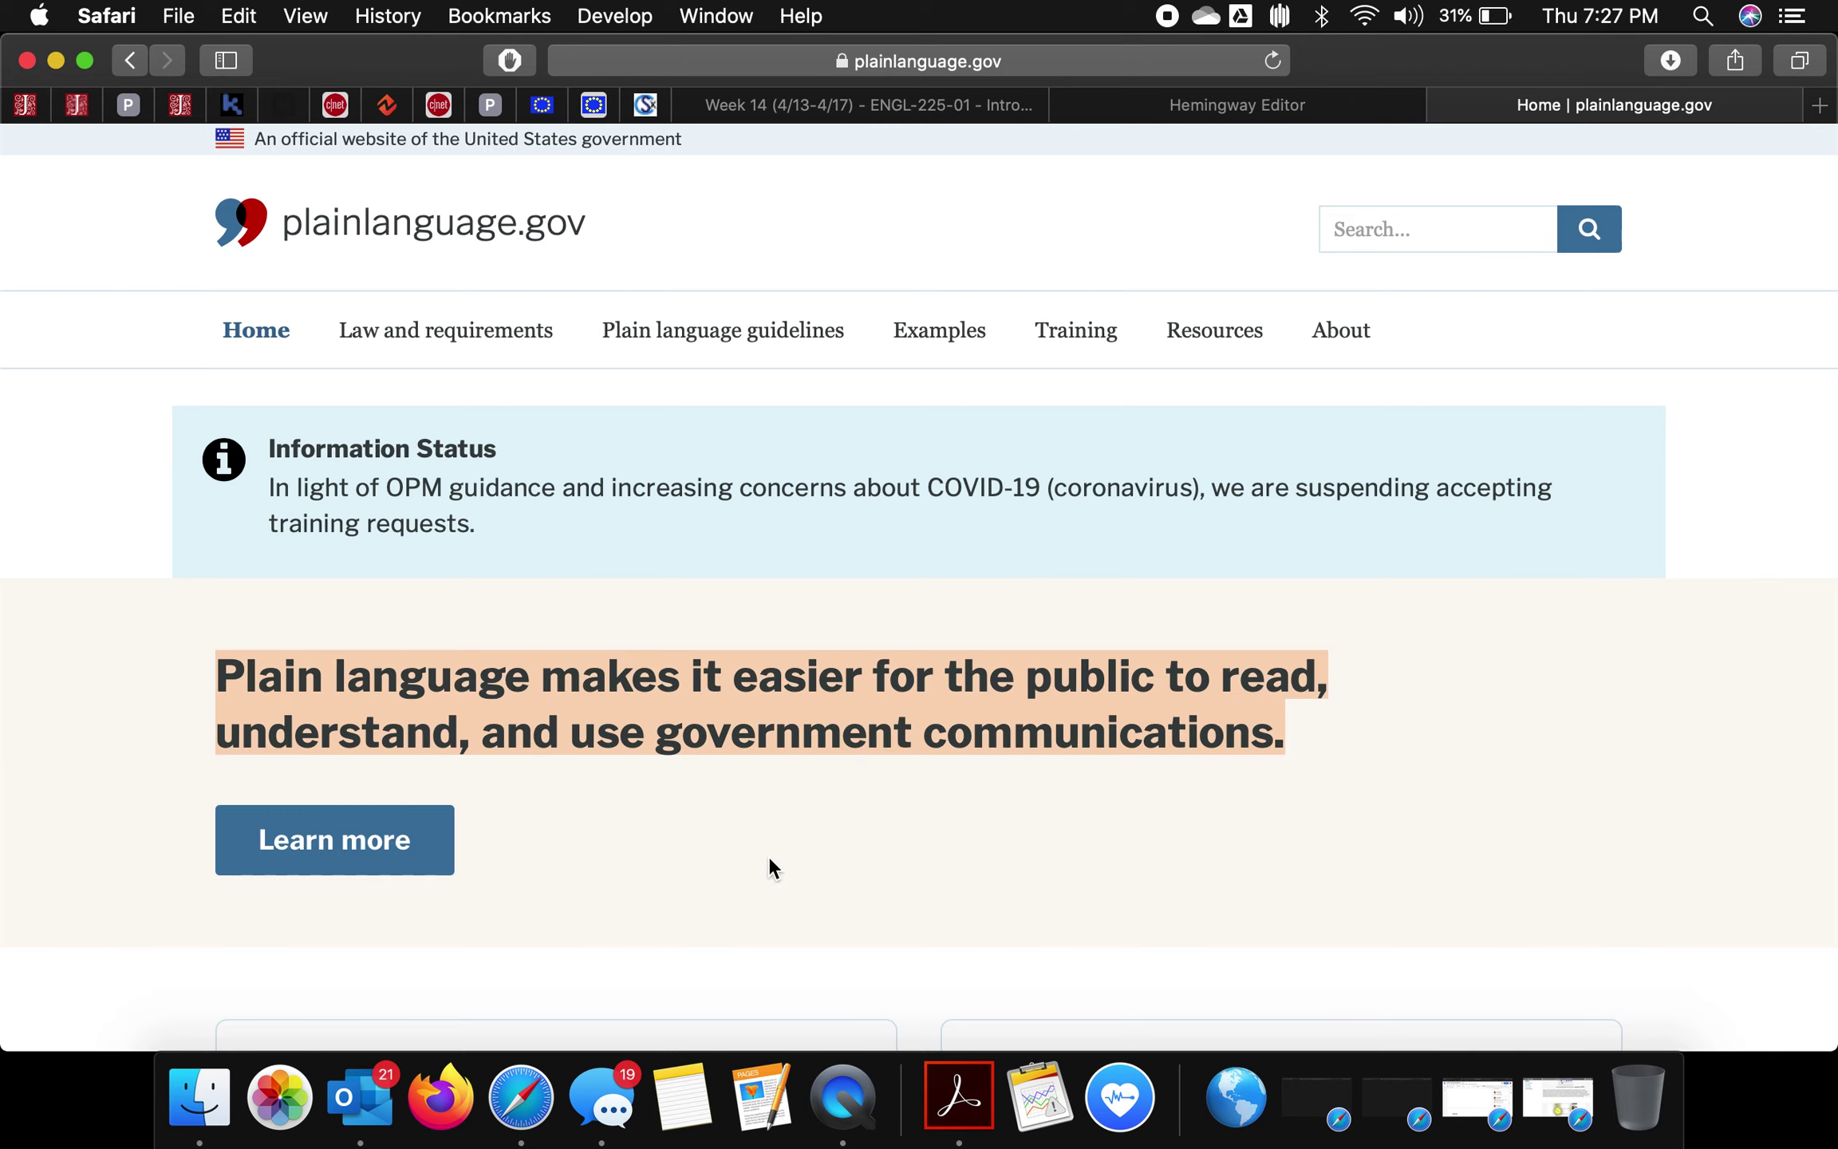
{"action": "scroll", "coordinate": [768, 856], "scroll_direction": "down", "scroll_amount": 1}
{"action": "scroll", "coordinate": [768, 855], "scroll_direction": "up", "scroll_amount": 1}
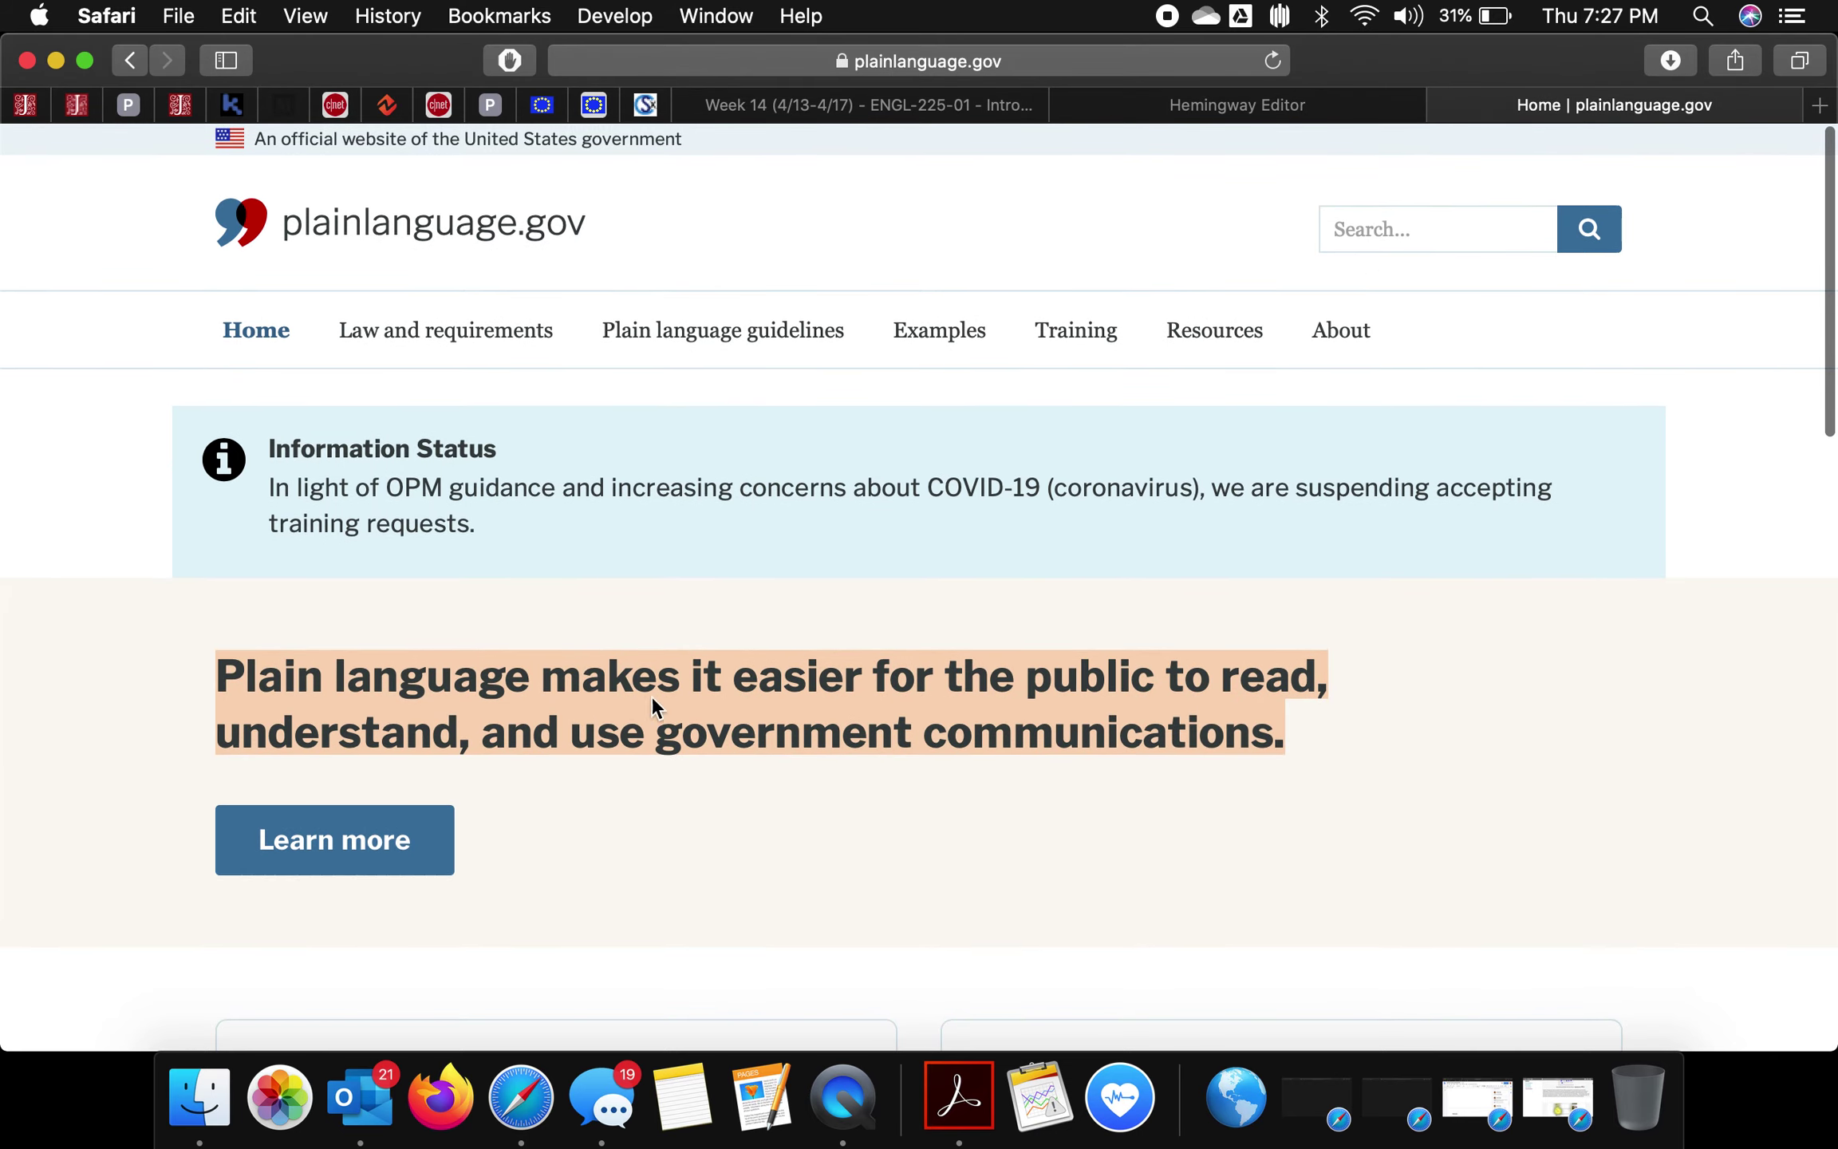
{"action": "left_click", "coordinate": [734, 329]}
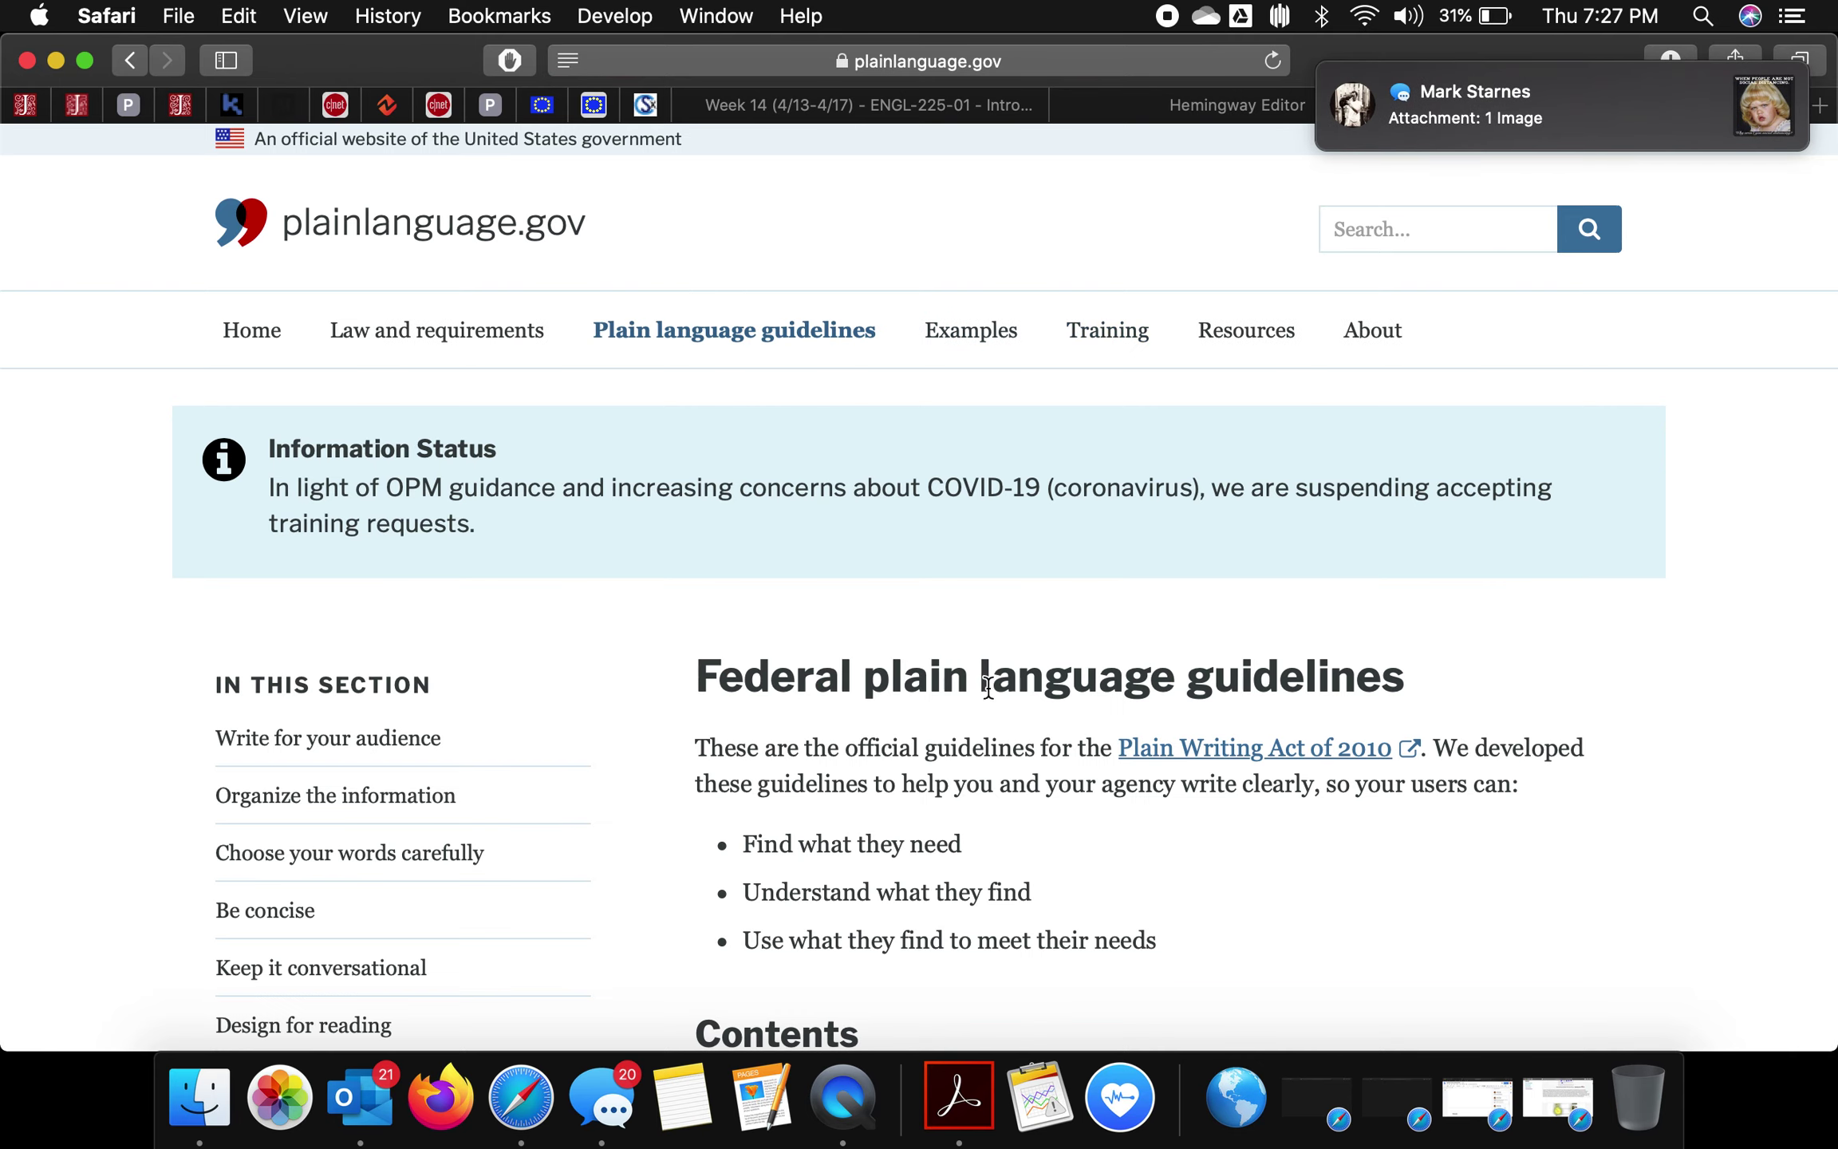
{"action": "scroll", "coordinate": [996, 709], "scroll_direction": "down", "scroll_amount": 3}
{"action": "scroll", "coordinate": [996, 710], "scroll_direction": "down", "scroll_amount": 10}
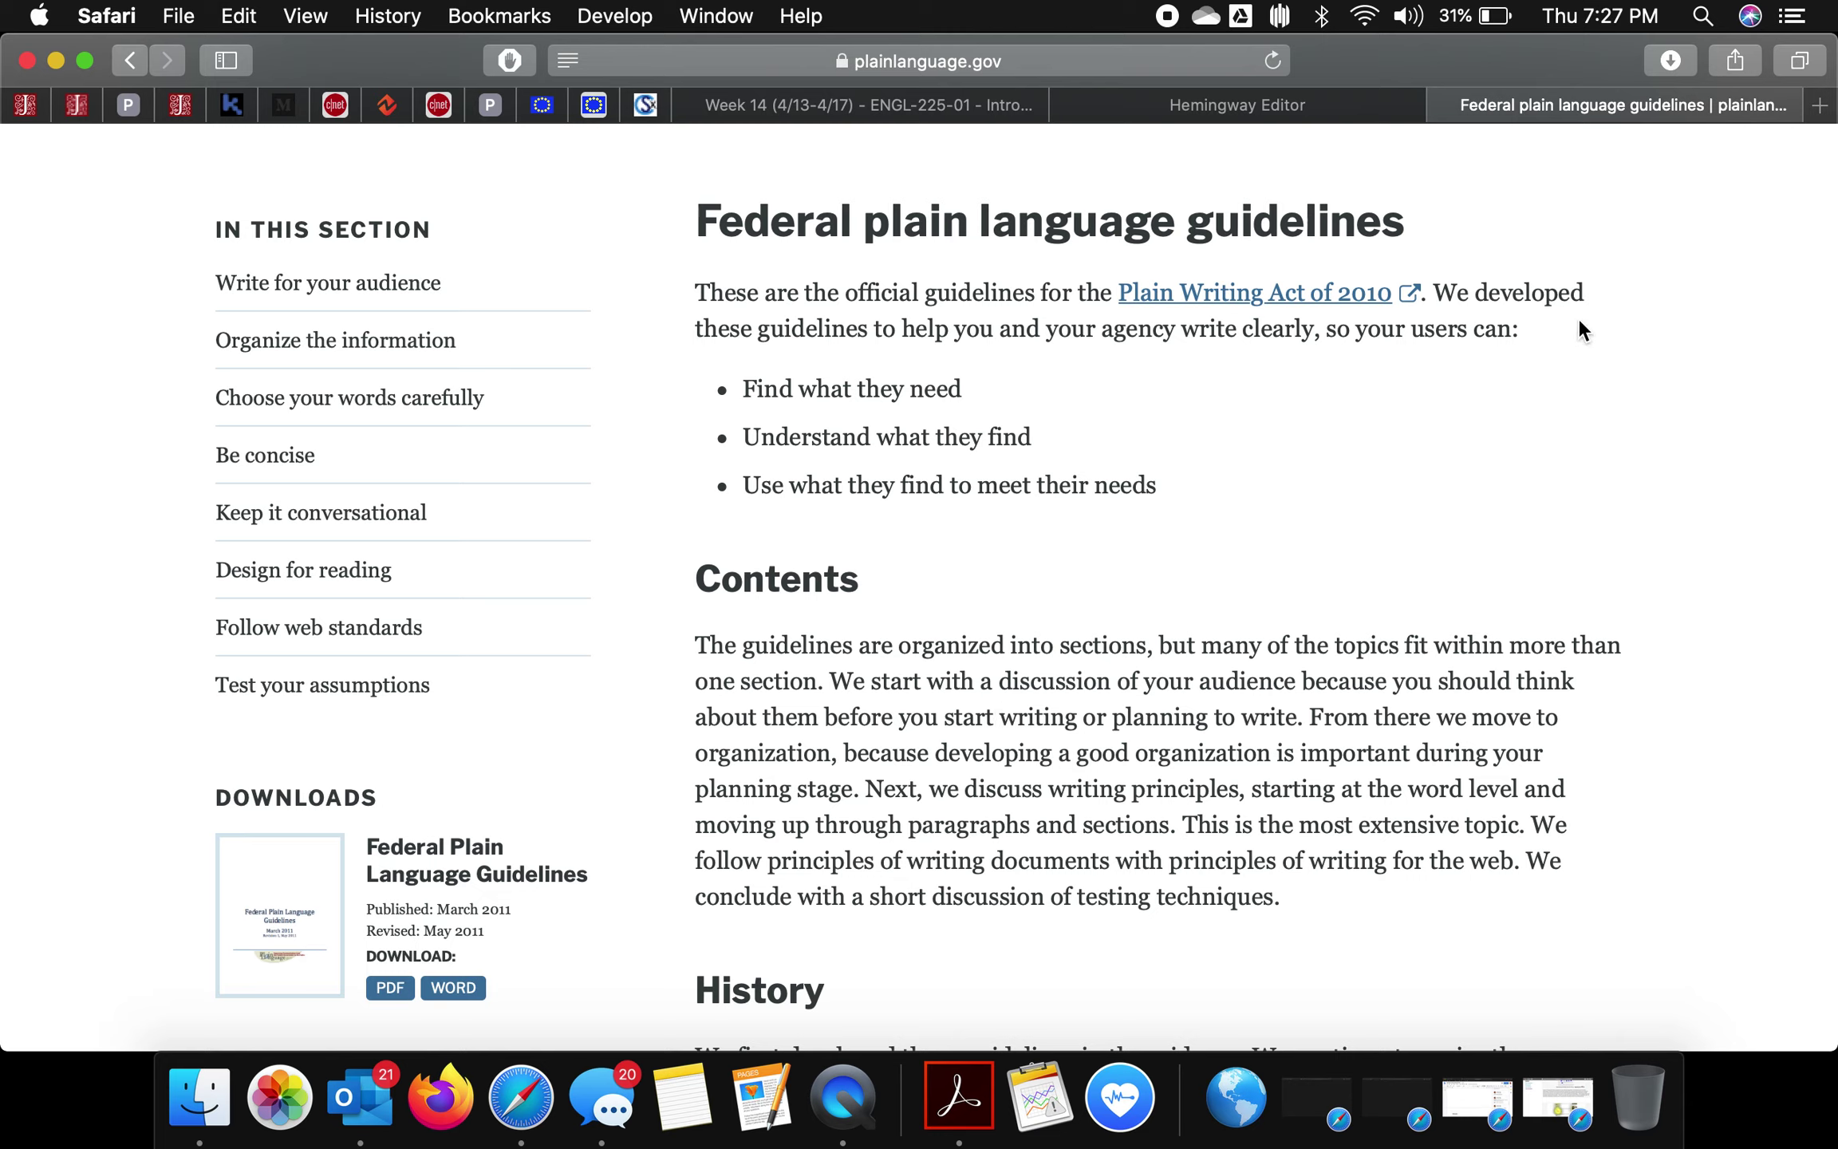
{"action": "left_click", "coordinate": [1331, 295]}
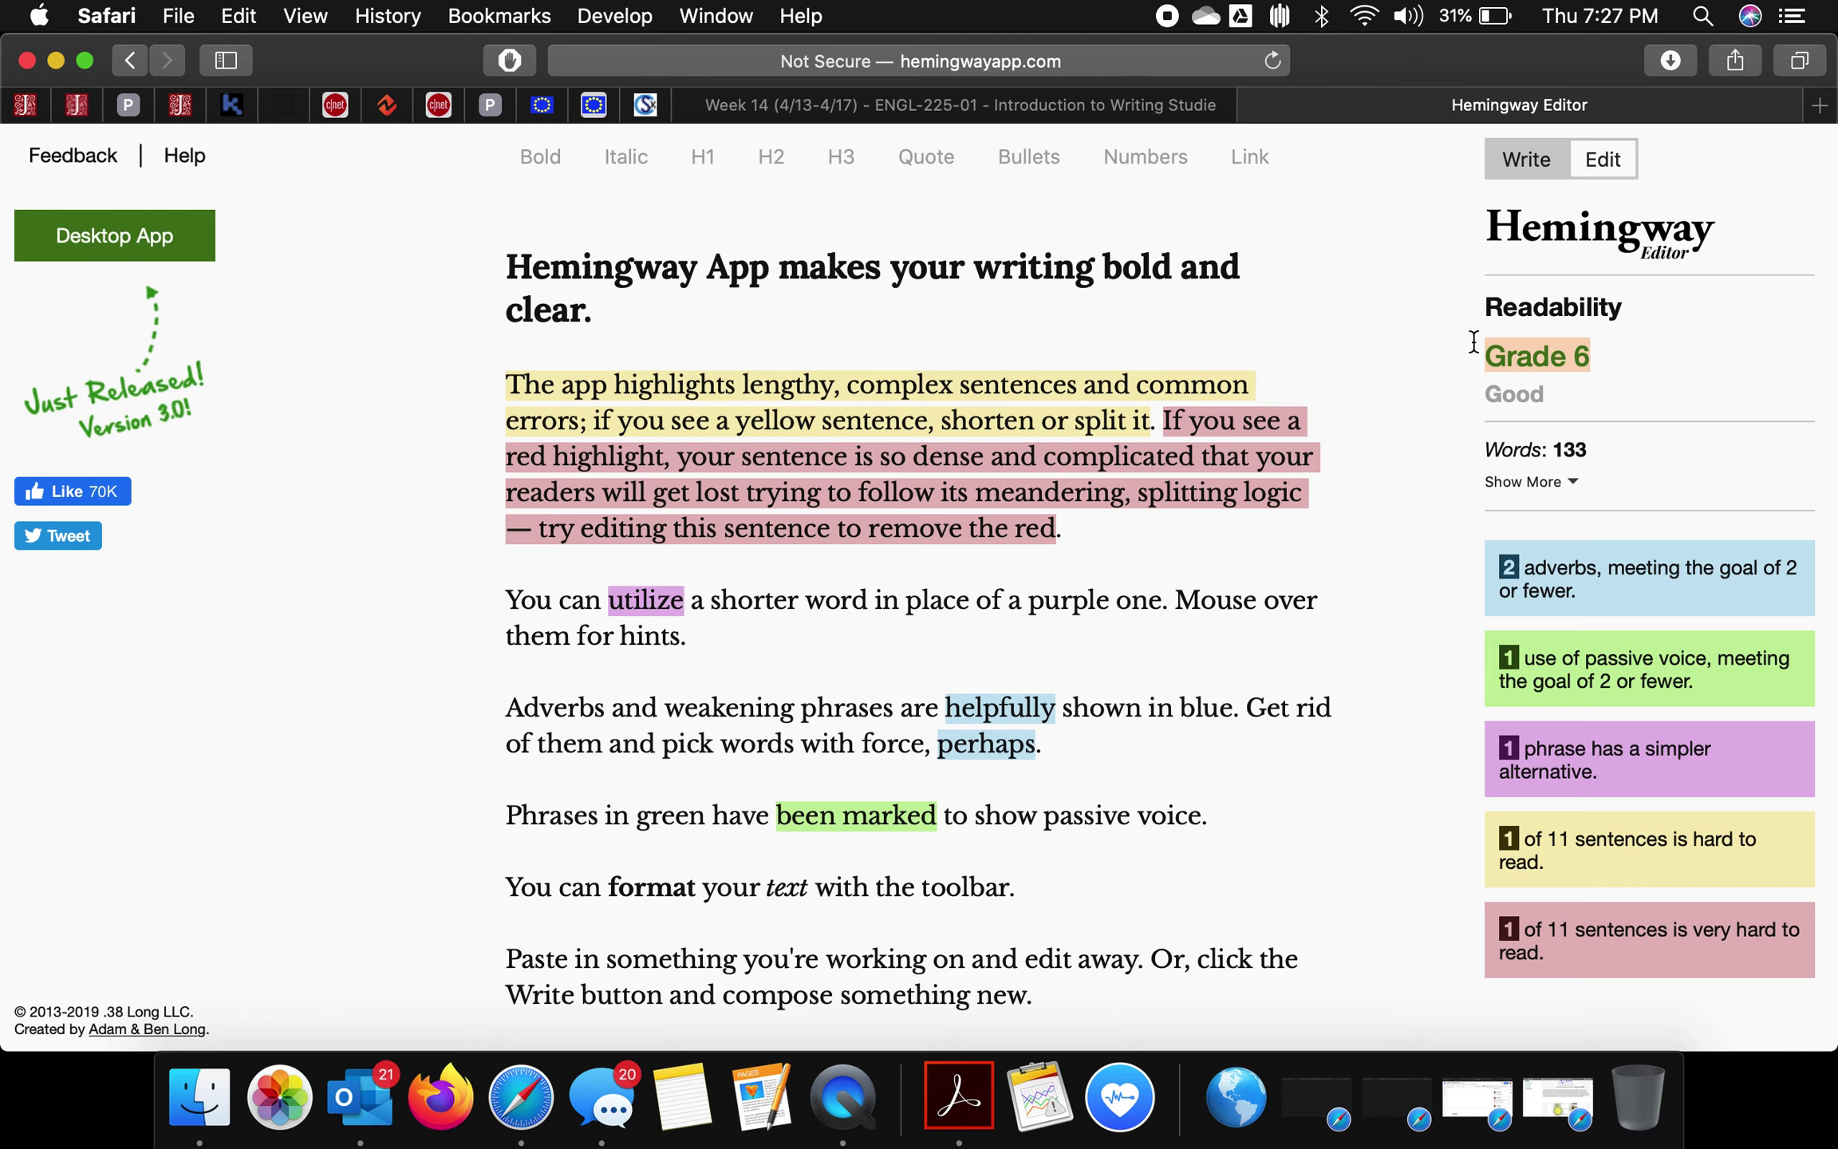
- Search Google for 'readability score' in a new tab
{"action": "key", "text": "super+t"}
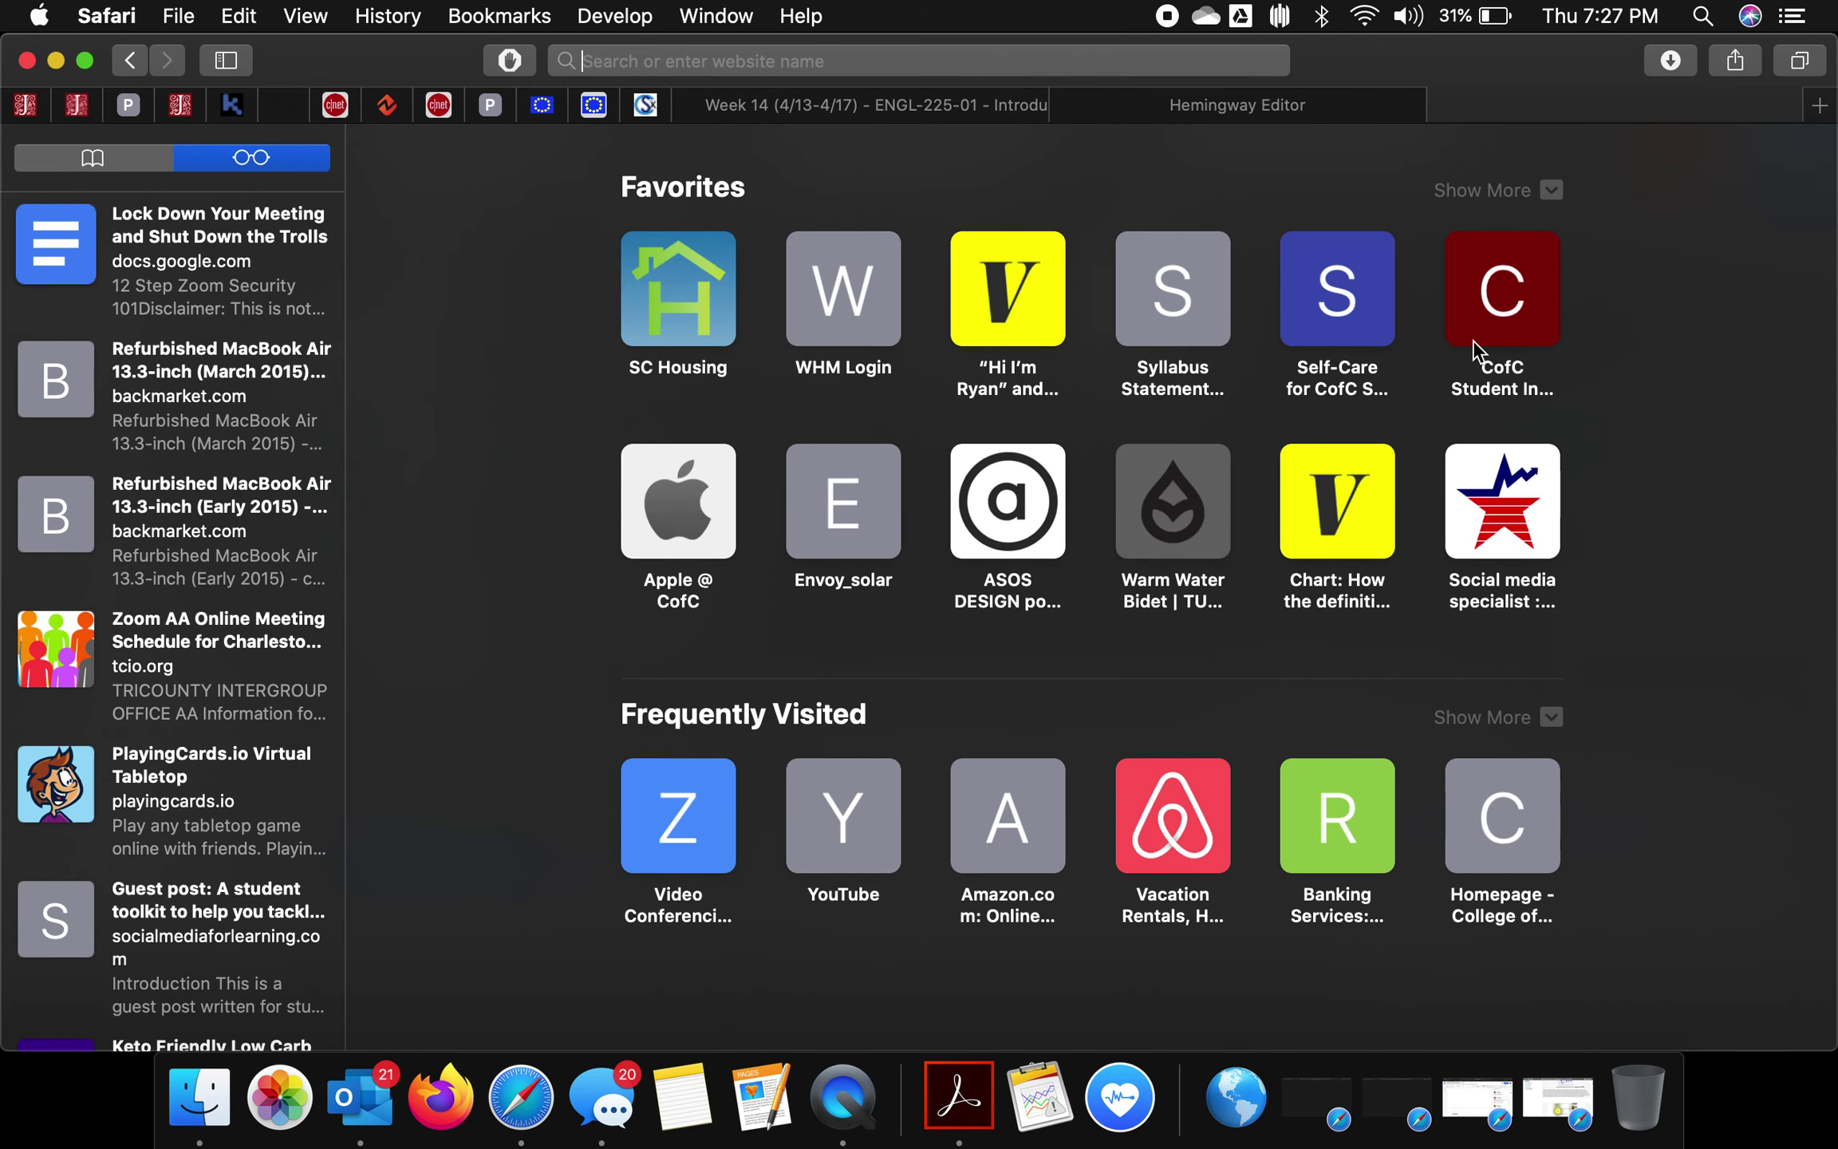
{"action": "type", "text": "reada"}
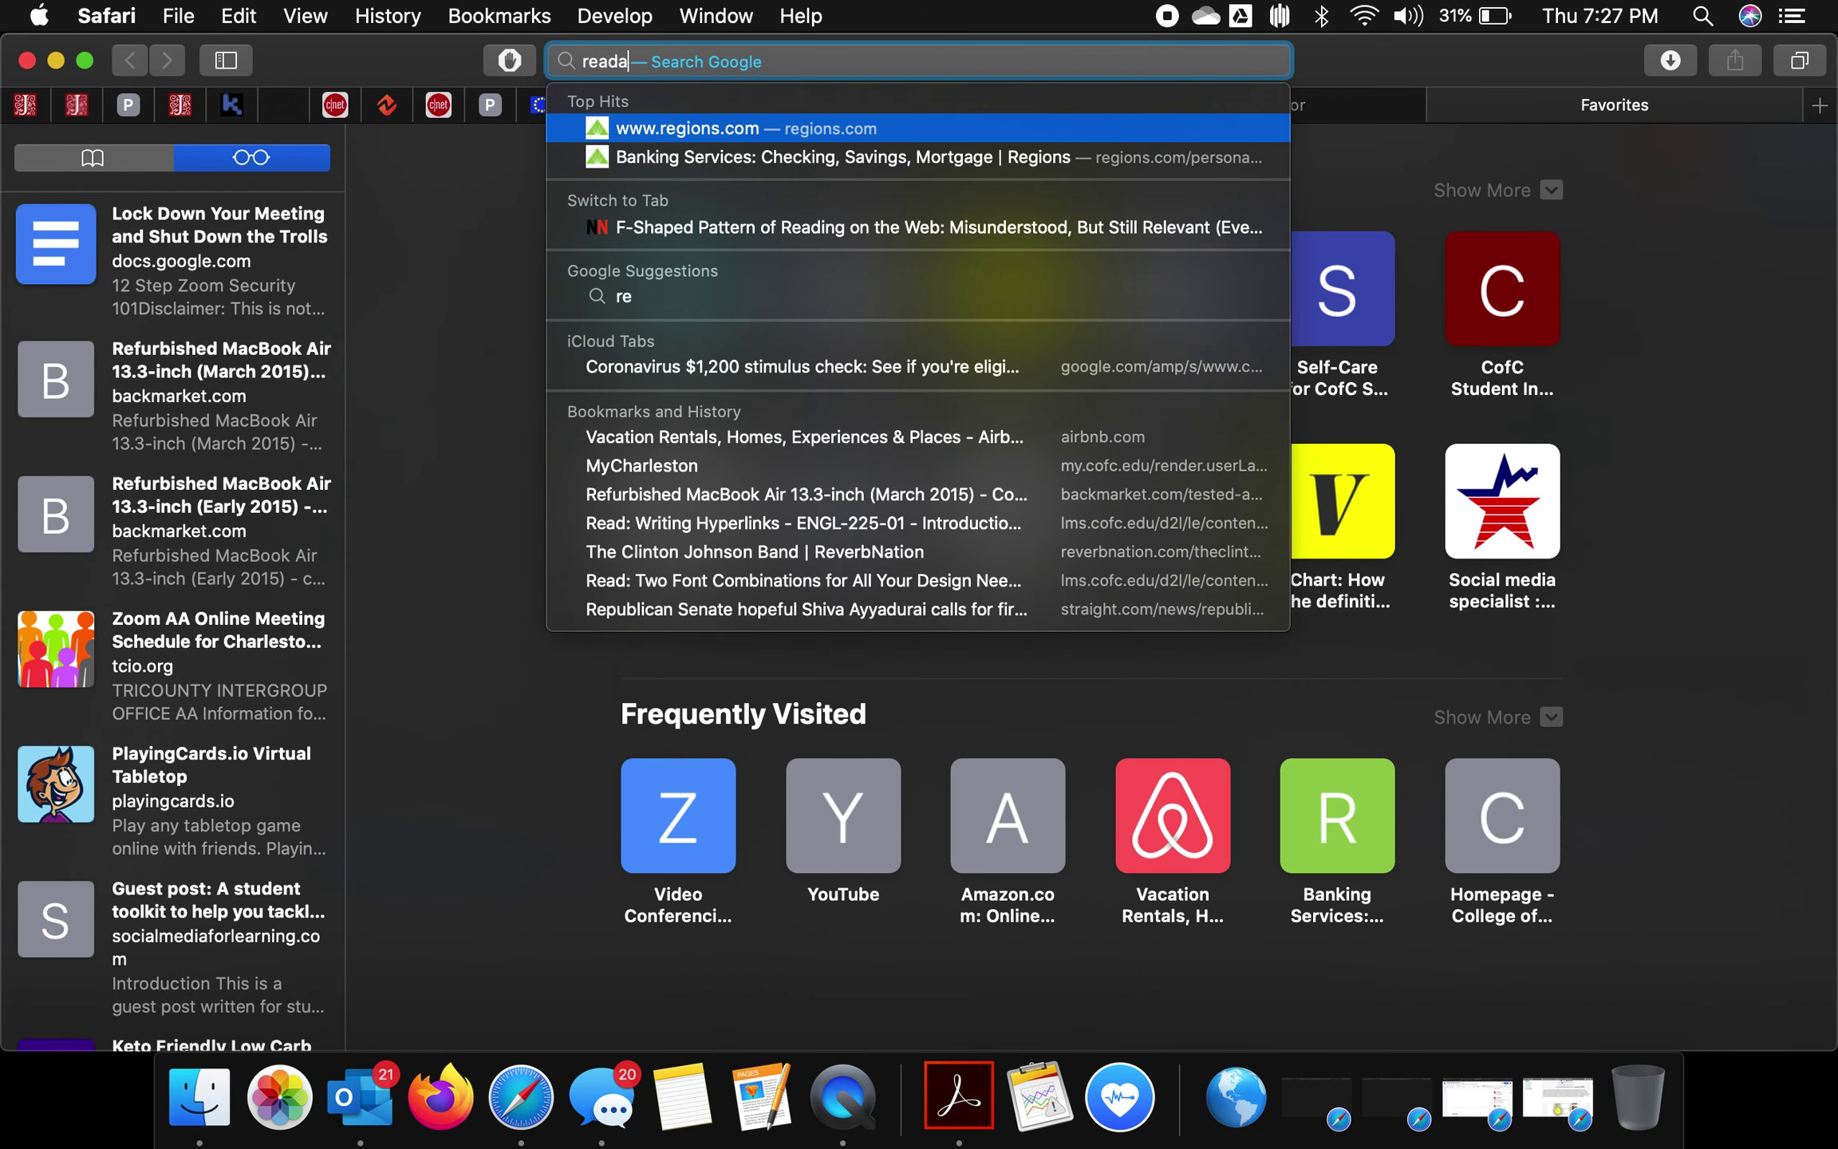
{"action": "type", "text": "bility score"}
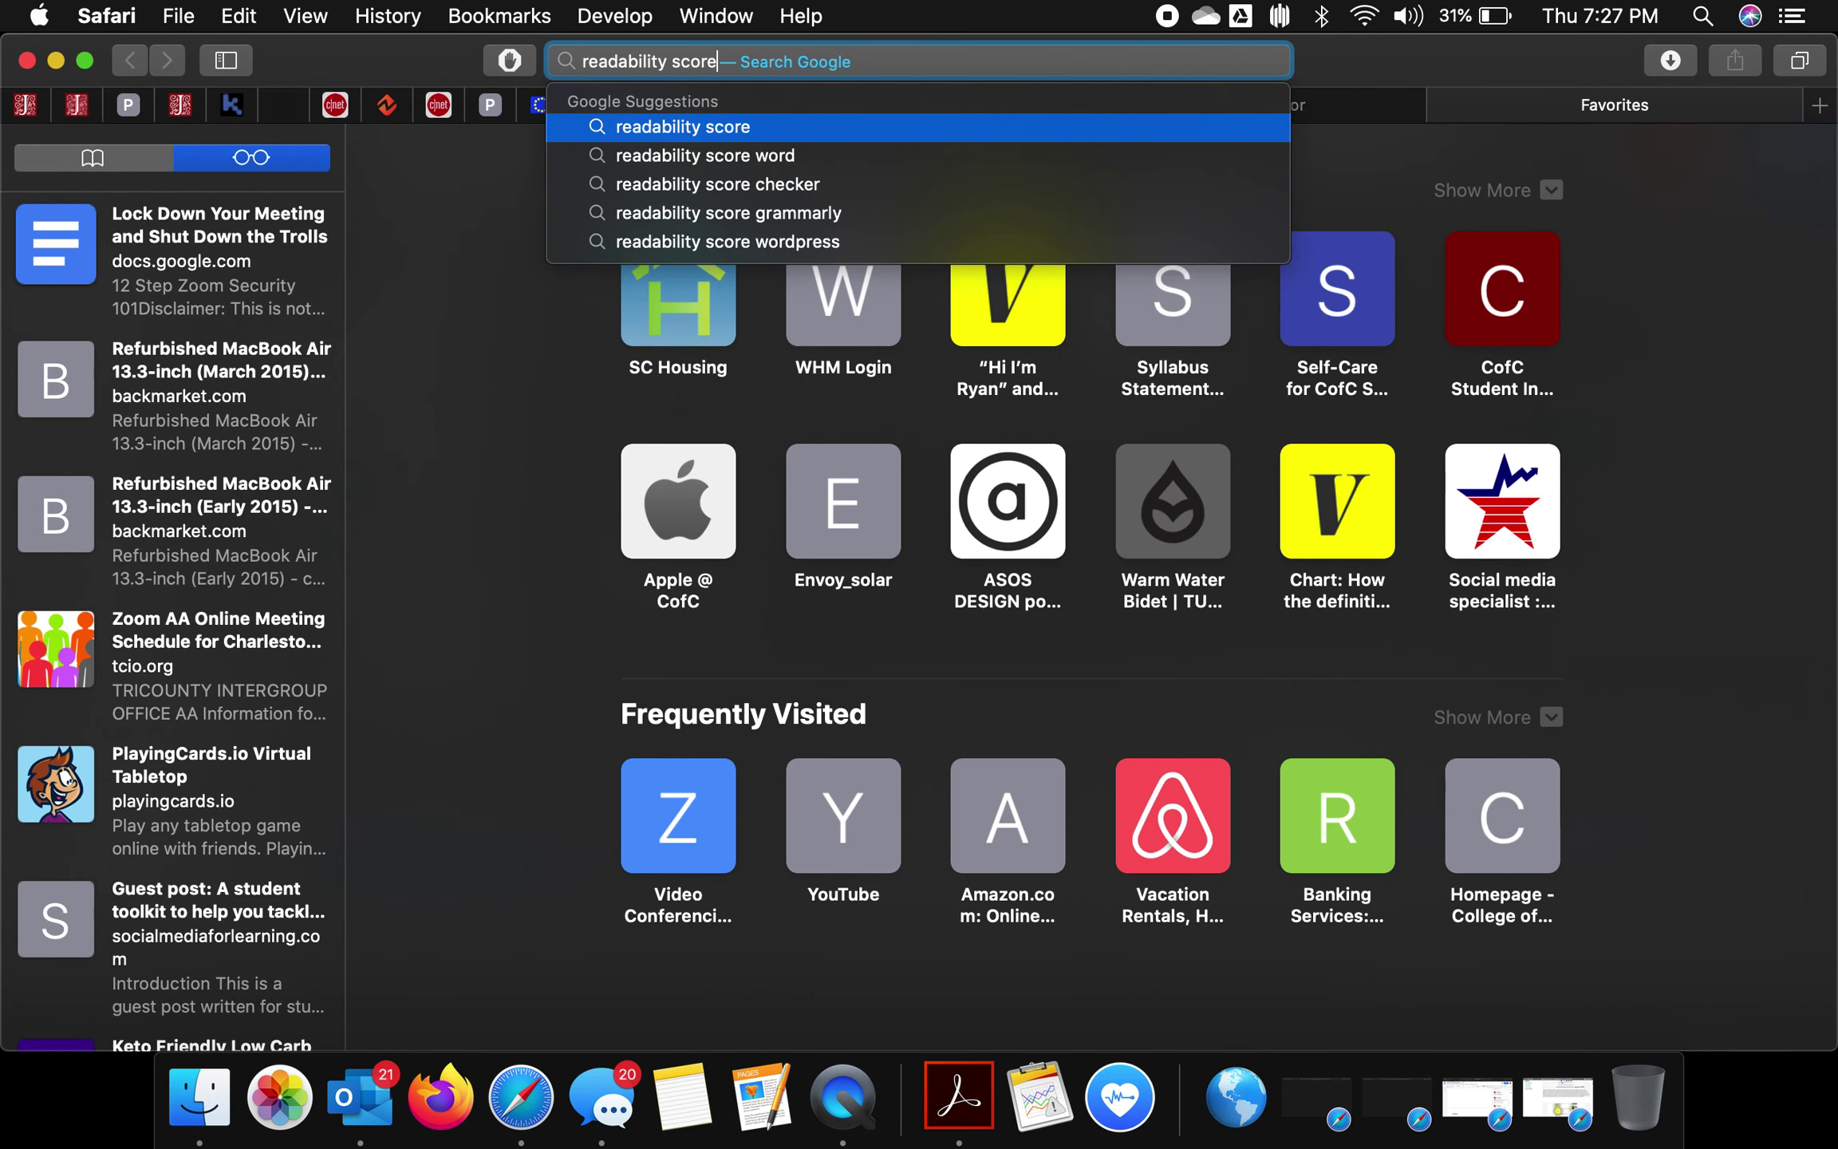
{"action": "key", "text": "Return"}
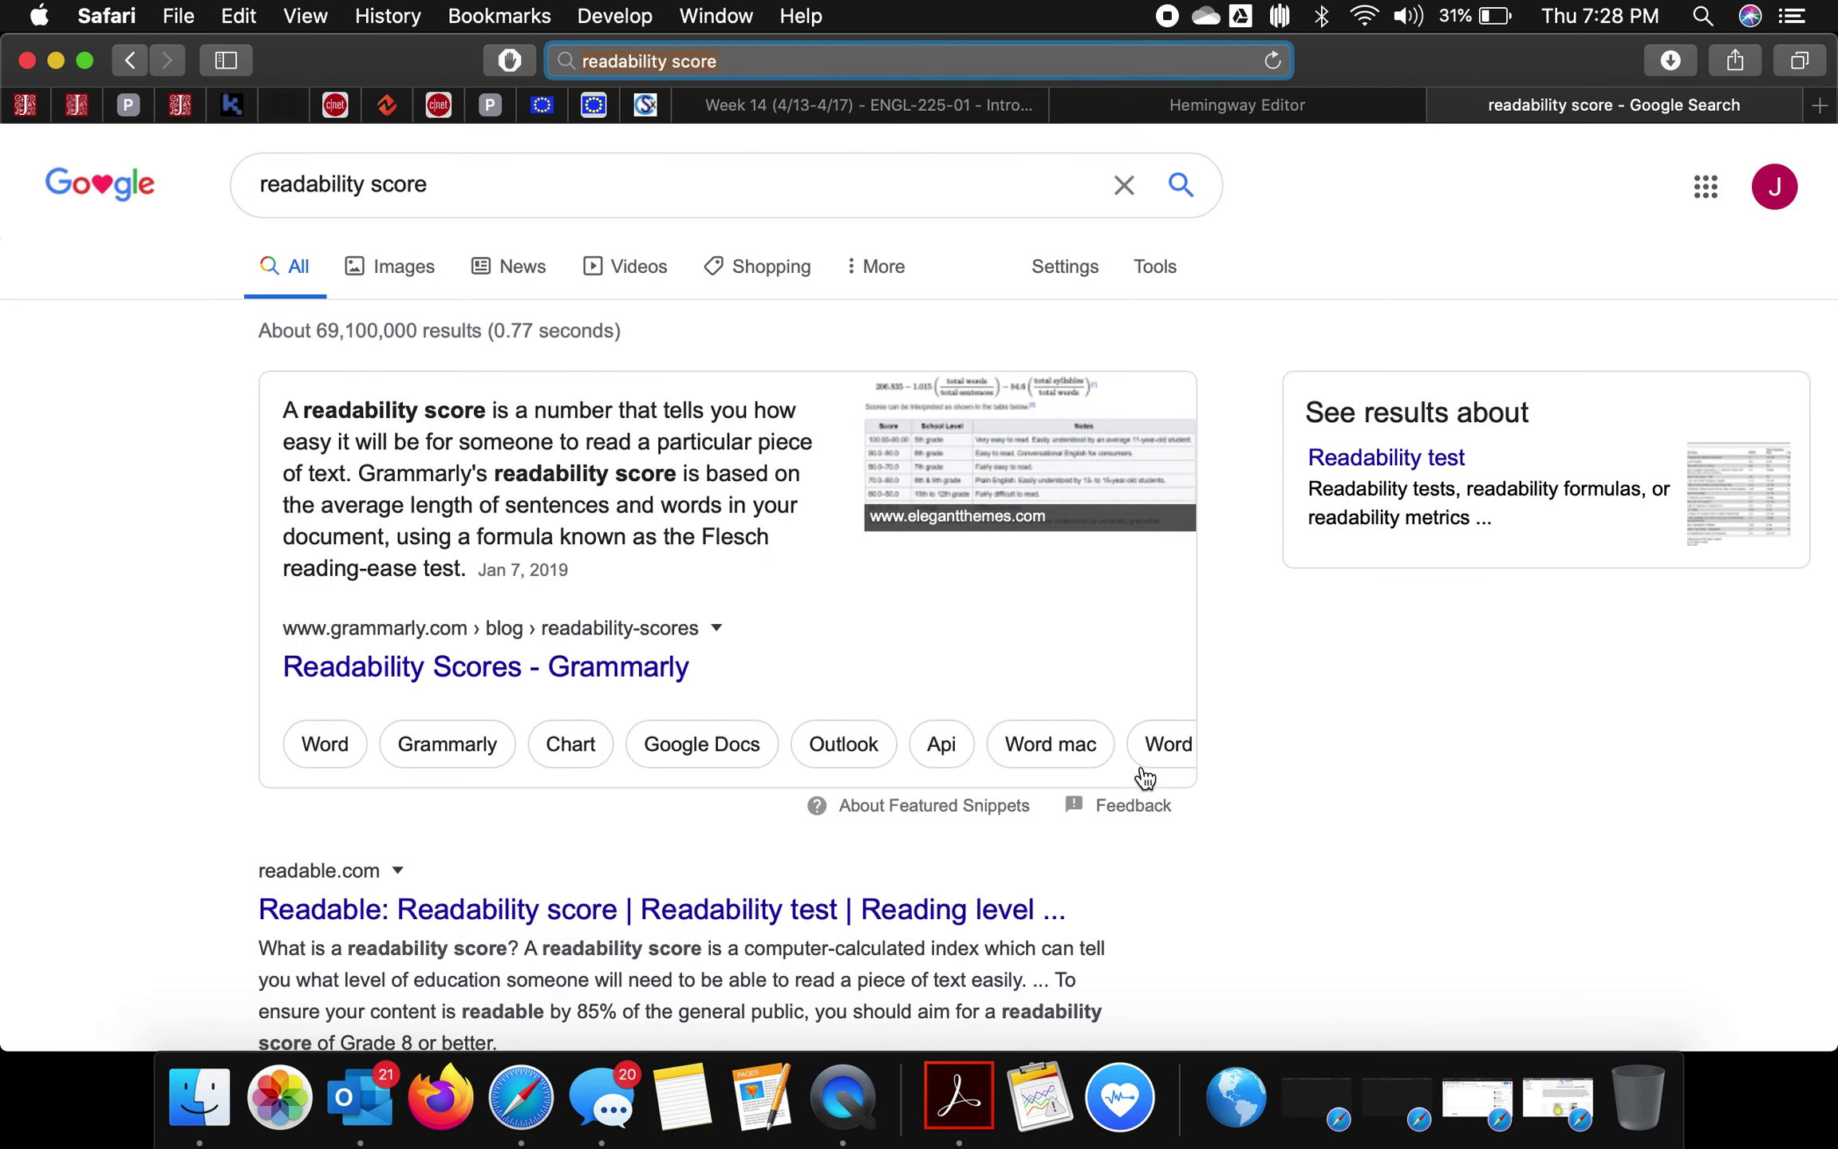
{"action": "scroll", "coordinate": [406, 820], "scroll_direction": "down", "scroll_amount": 6}
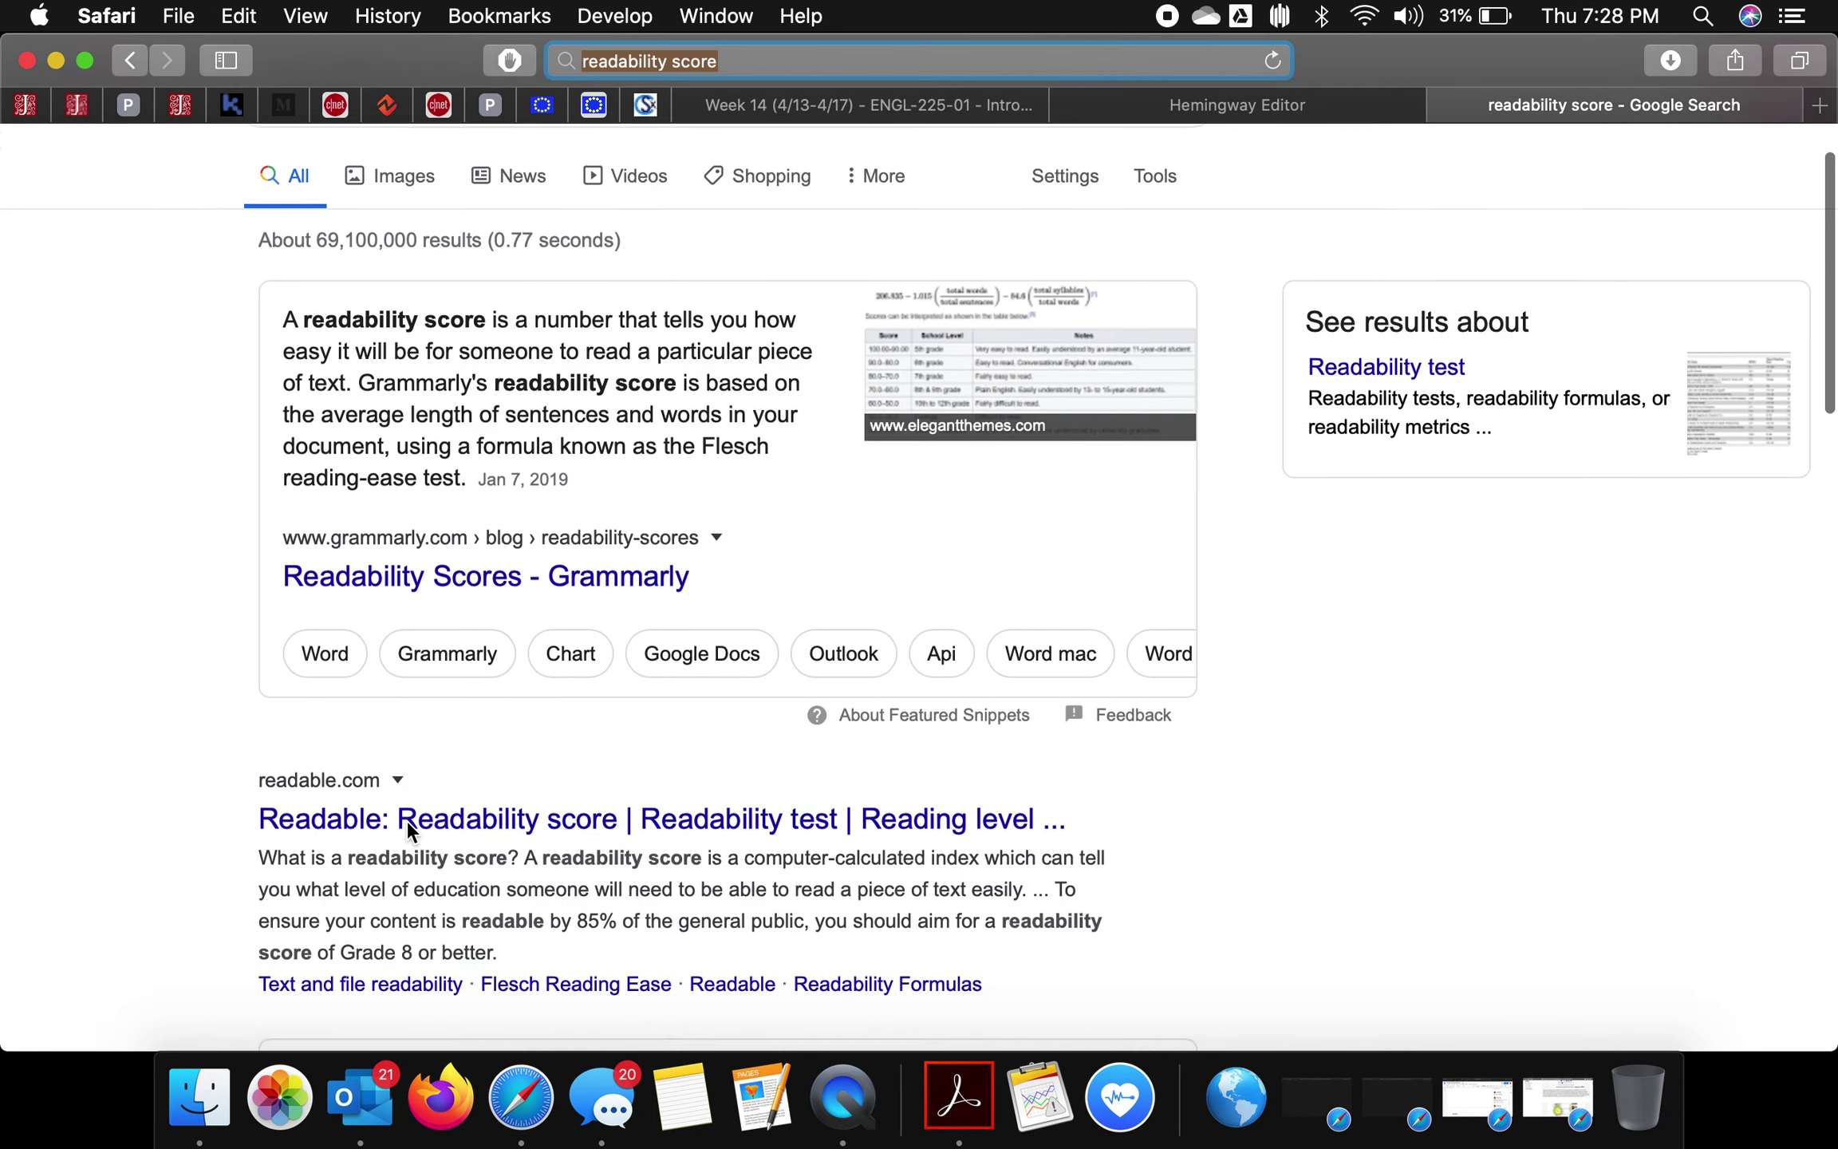
{"action": "scroll", "coordinate": [411, 832], "scroll_direction": "down", "scroll_amount": 4}
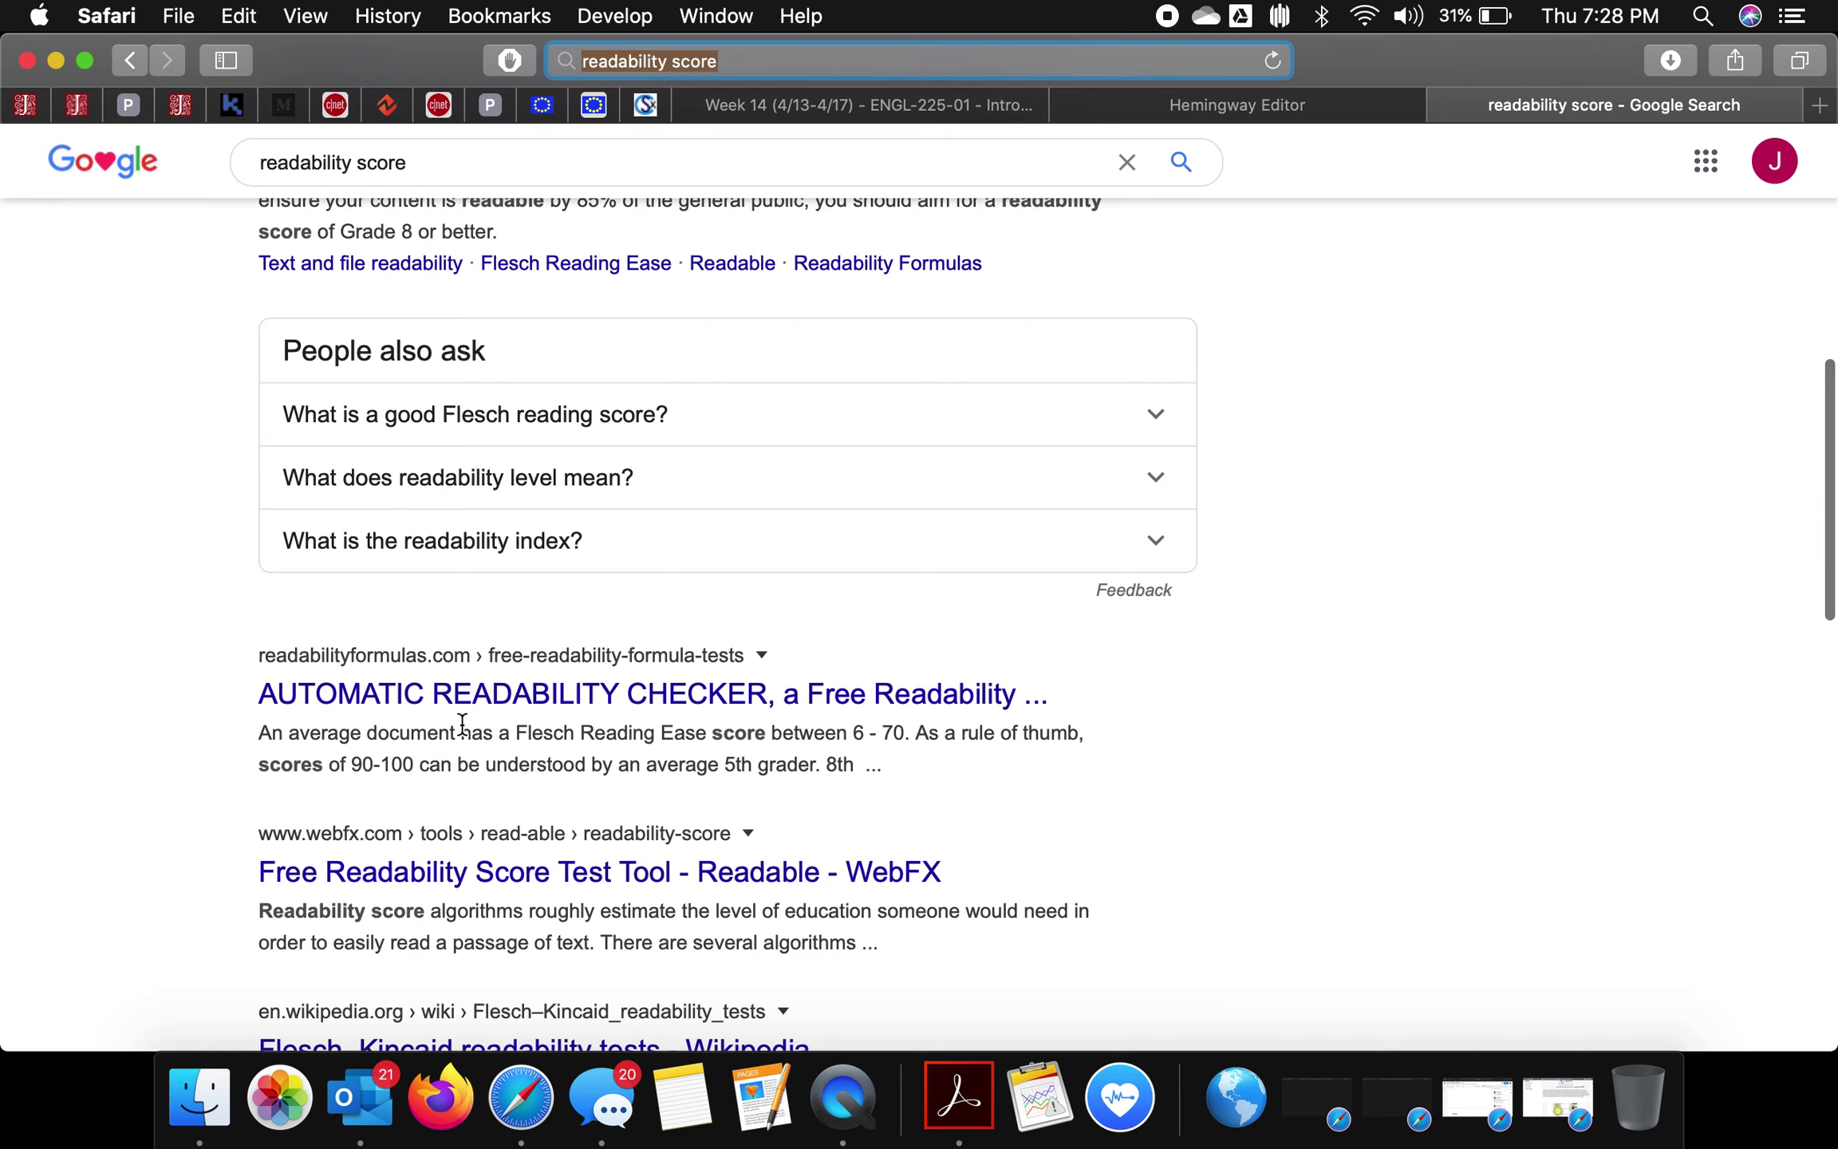
{"action": "scroll", "coordinate": [547, 188], "scroll_direction": "up", "scroll_amount": 10}
- Refine the Google search to 'readability score wikipedia'
{"action": "left_click", "coordinate": [542, 202]}
{"action": "type", "text": "wi"}
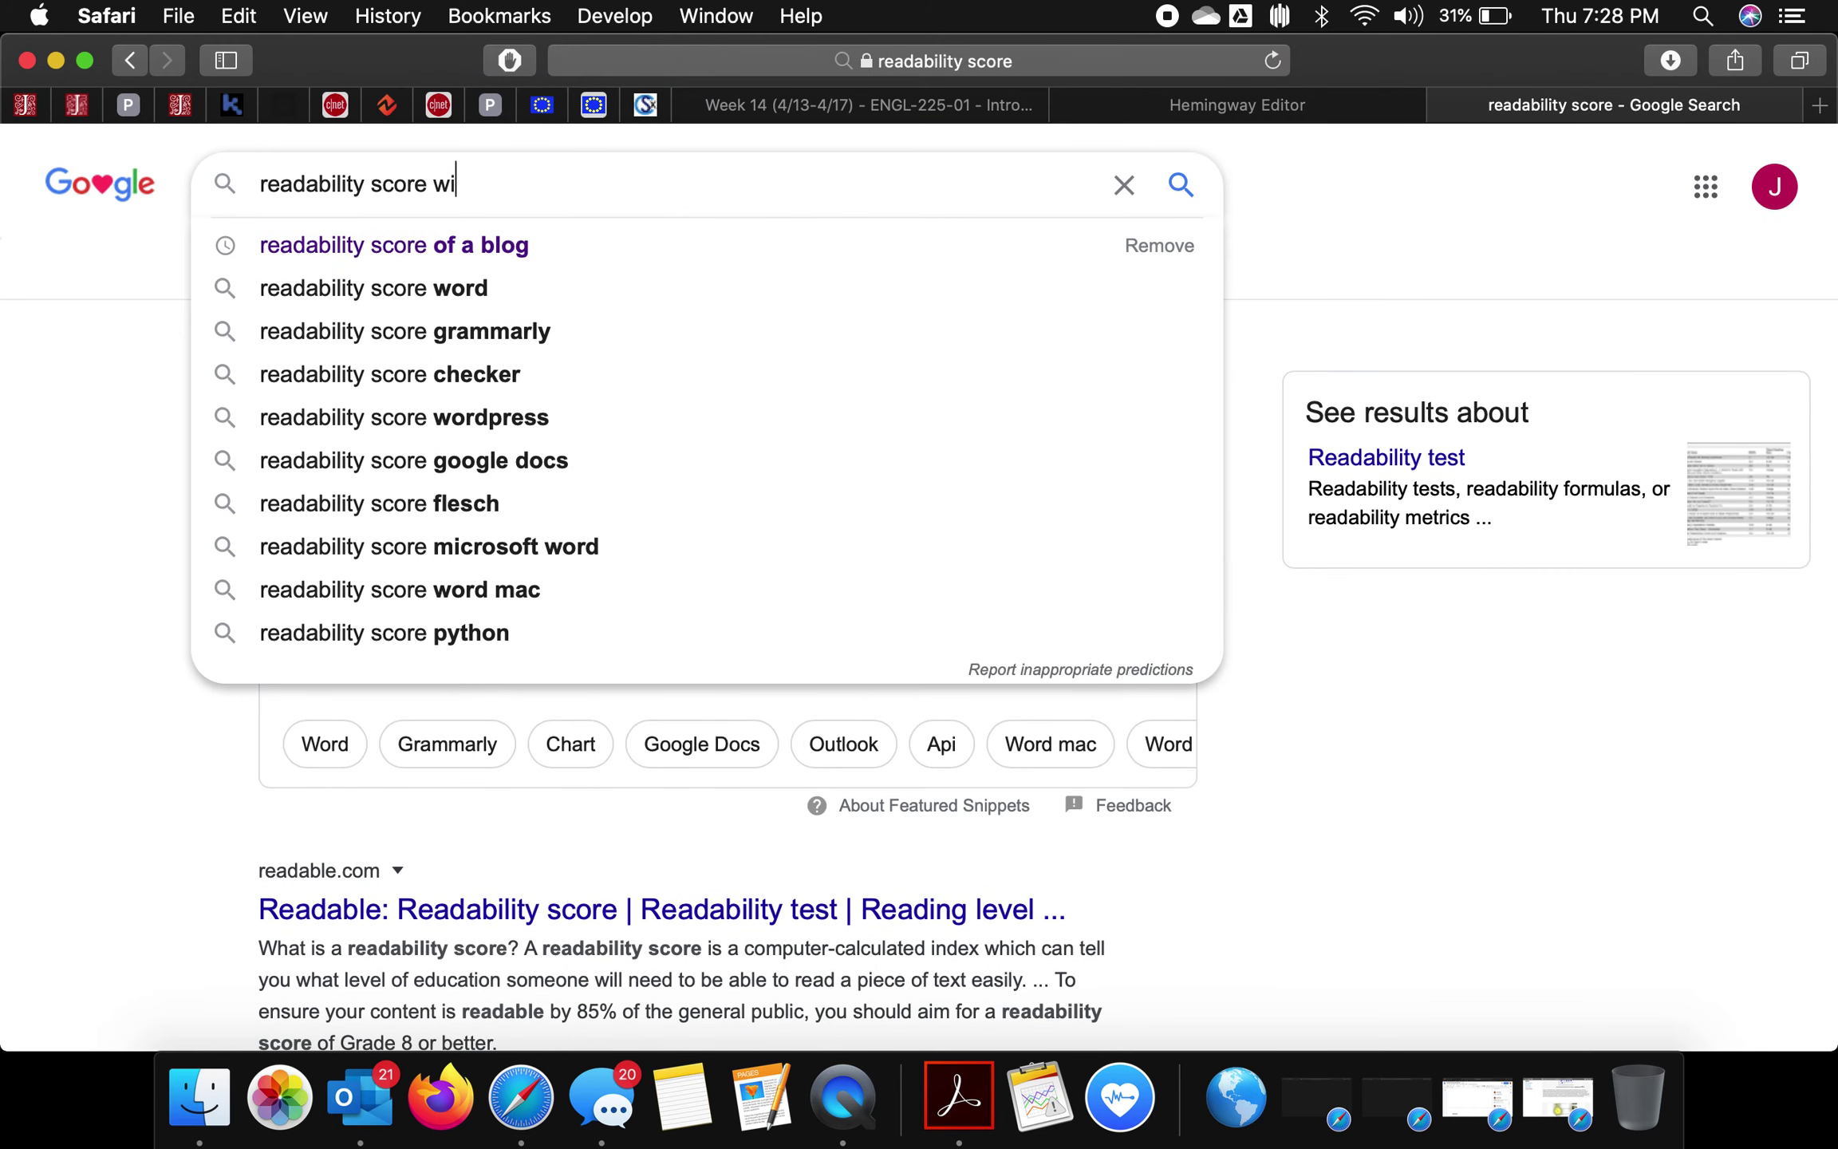
{"action": "type", "text": "kipedia"}
{"action": "key", "text": "Return"}
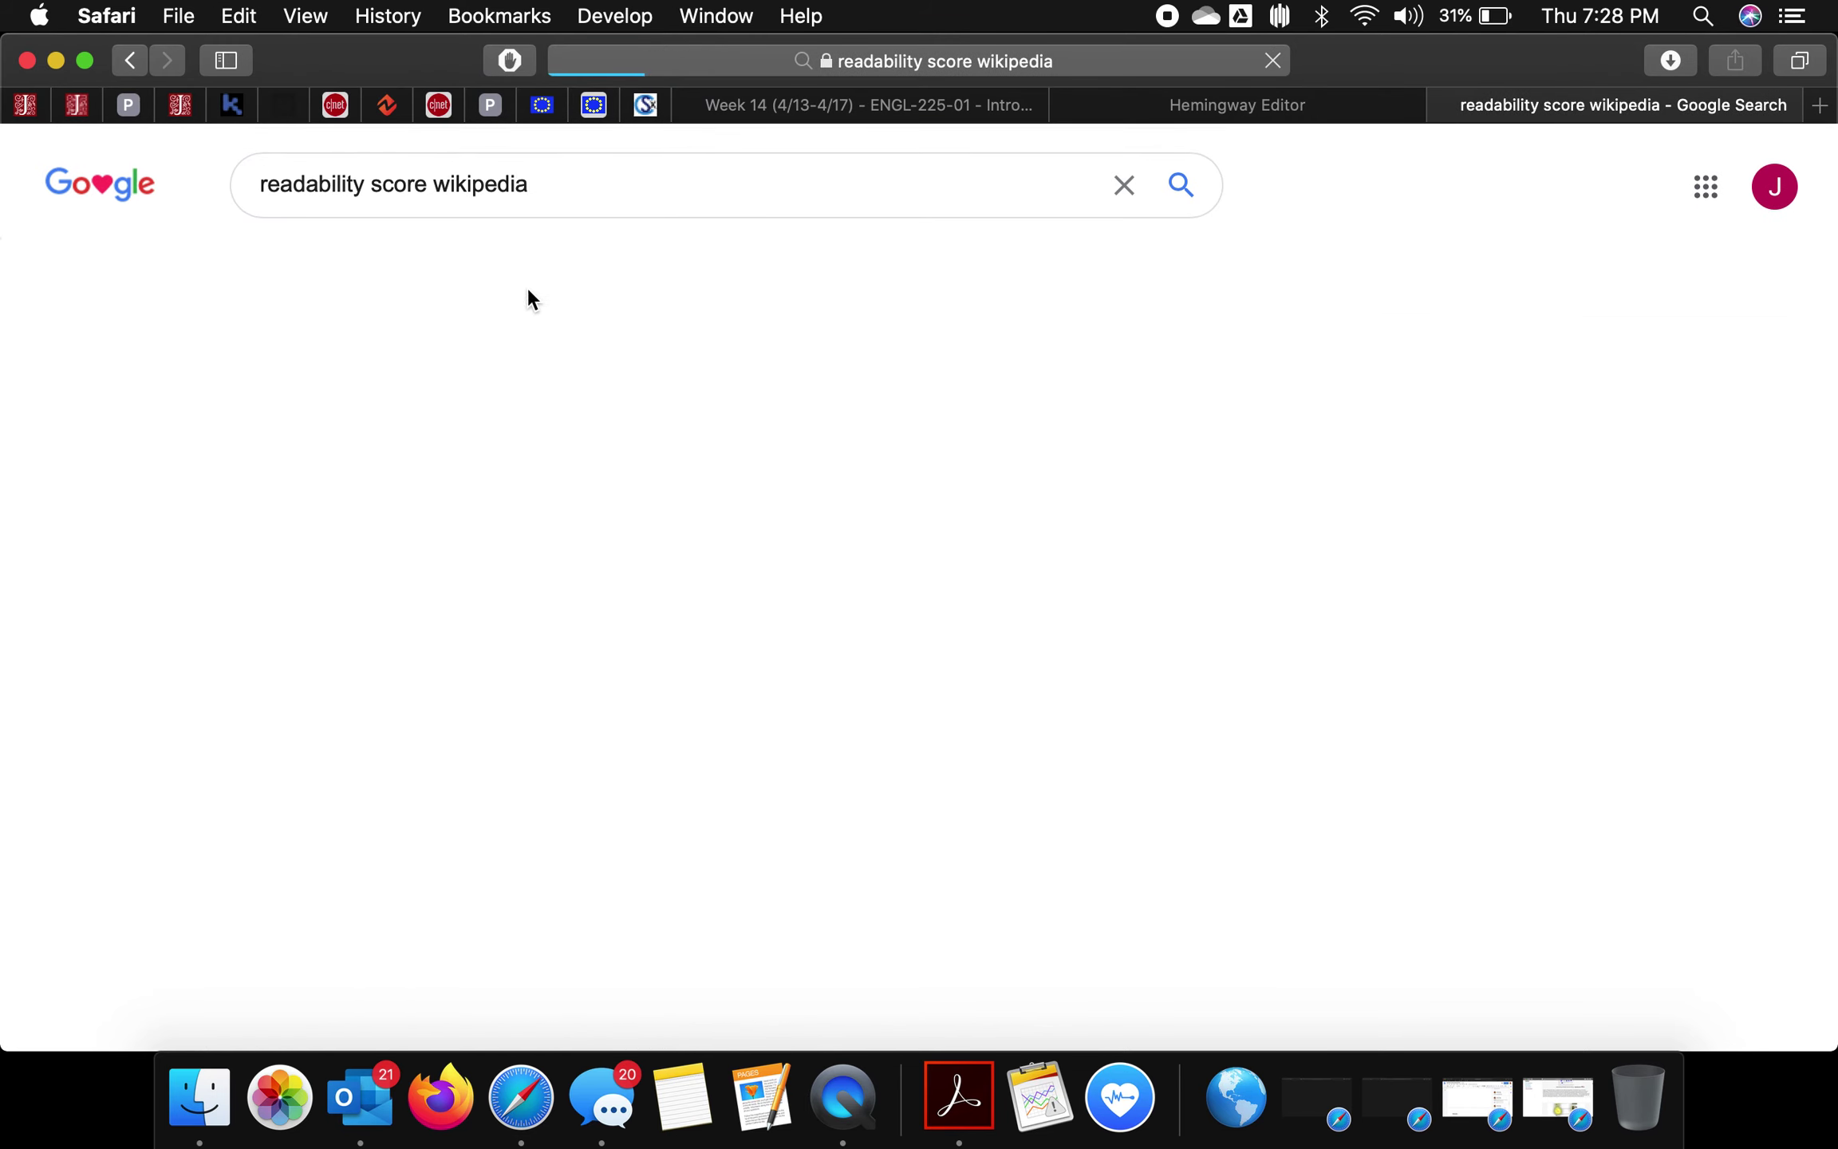
{"action": "scroll", "coordinate": [531, 425], "scroll_direction": "down", "scroll_amount": 4}
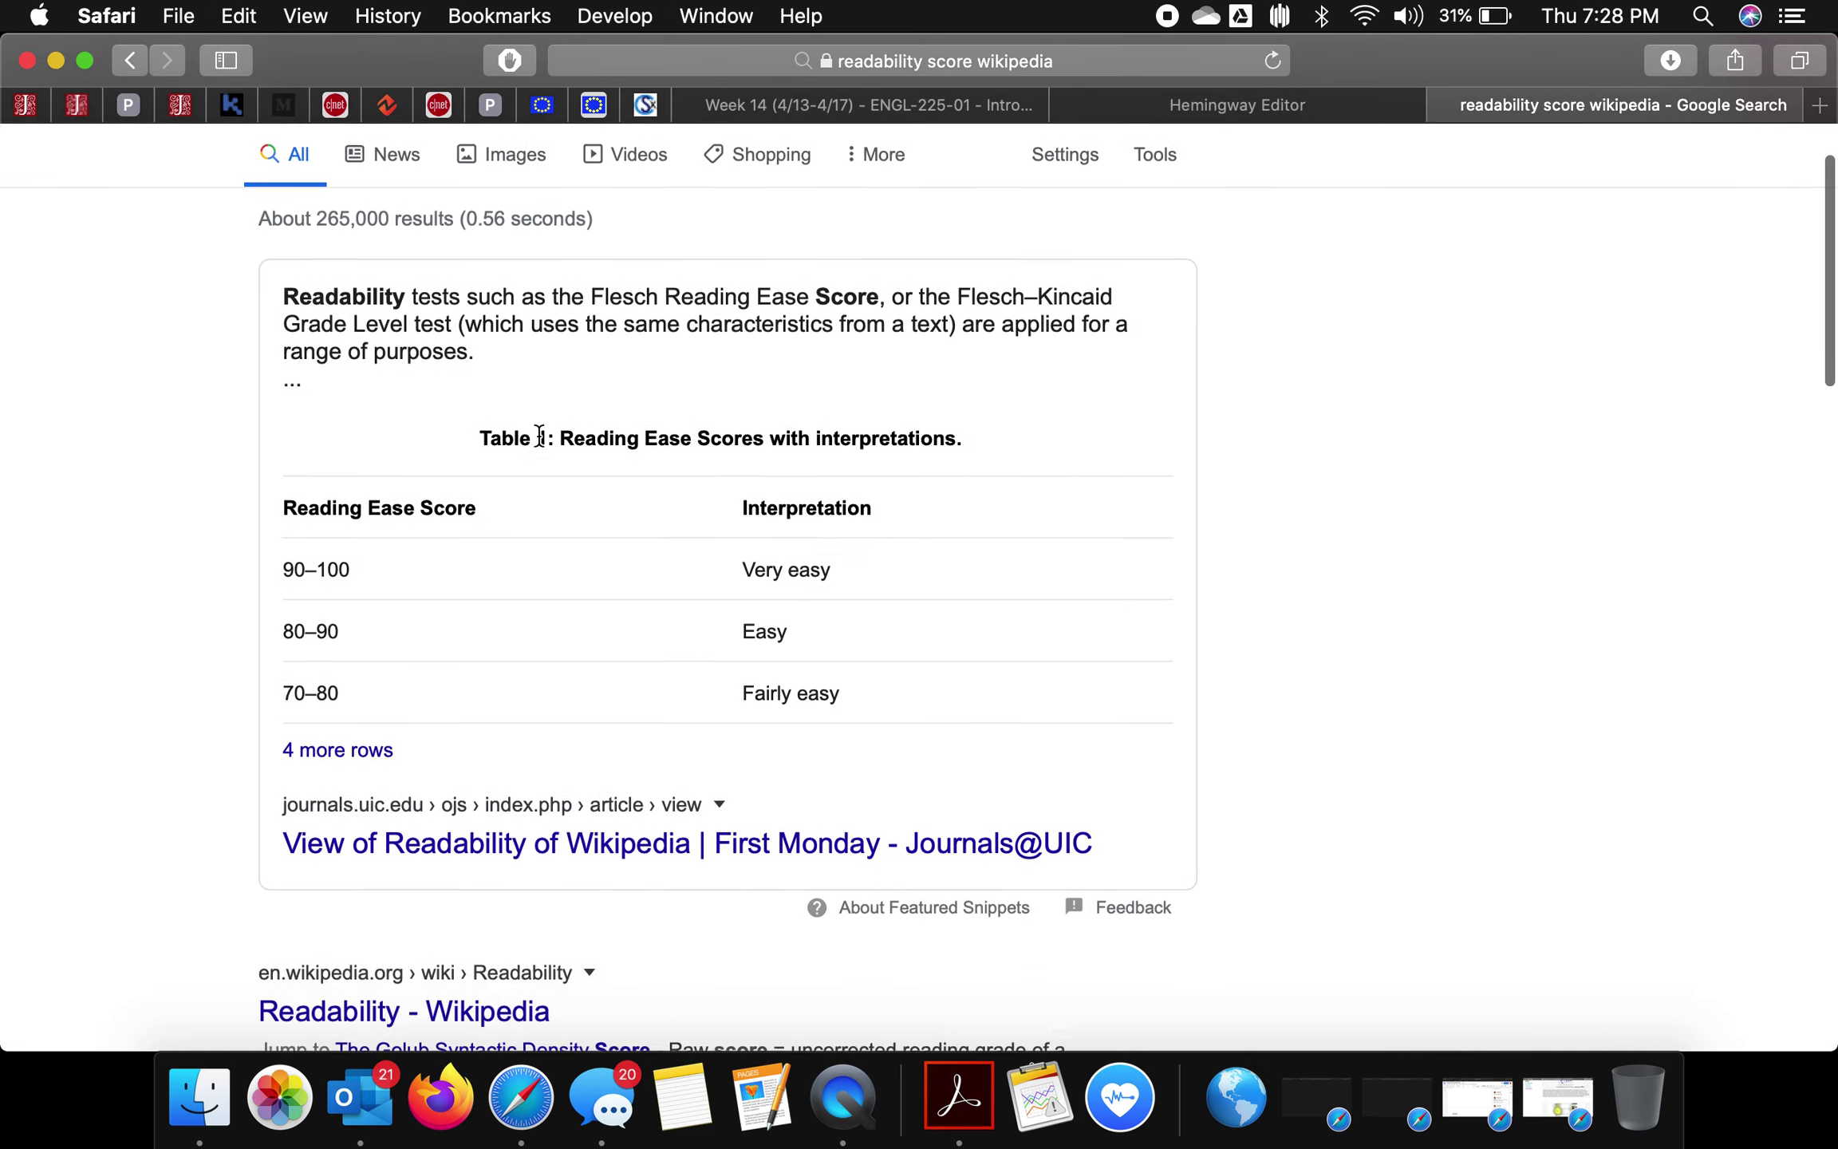
- Open the Readability Wikipedia article and scroll down to The Flesch formulas
{"action": "left_click", "coordinate": [455, 858]}
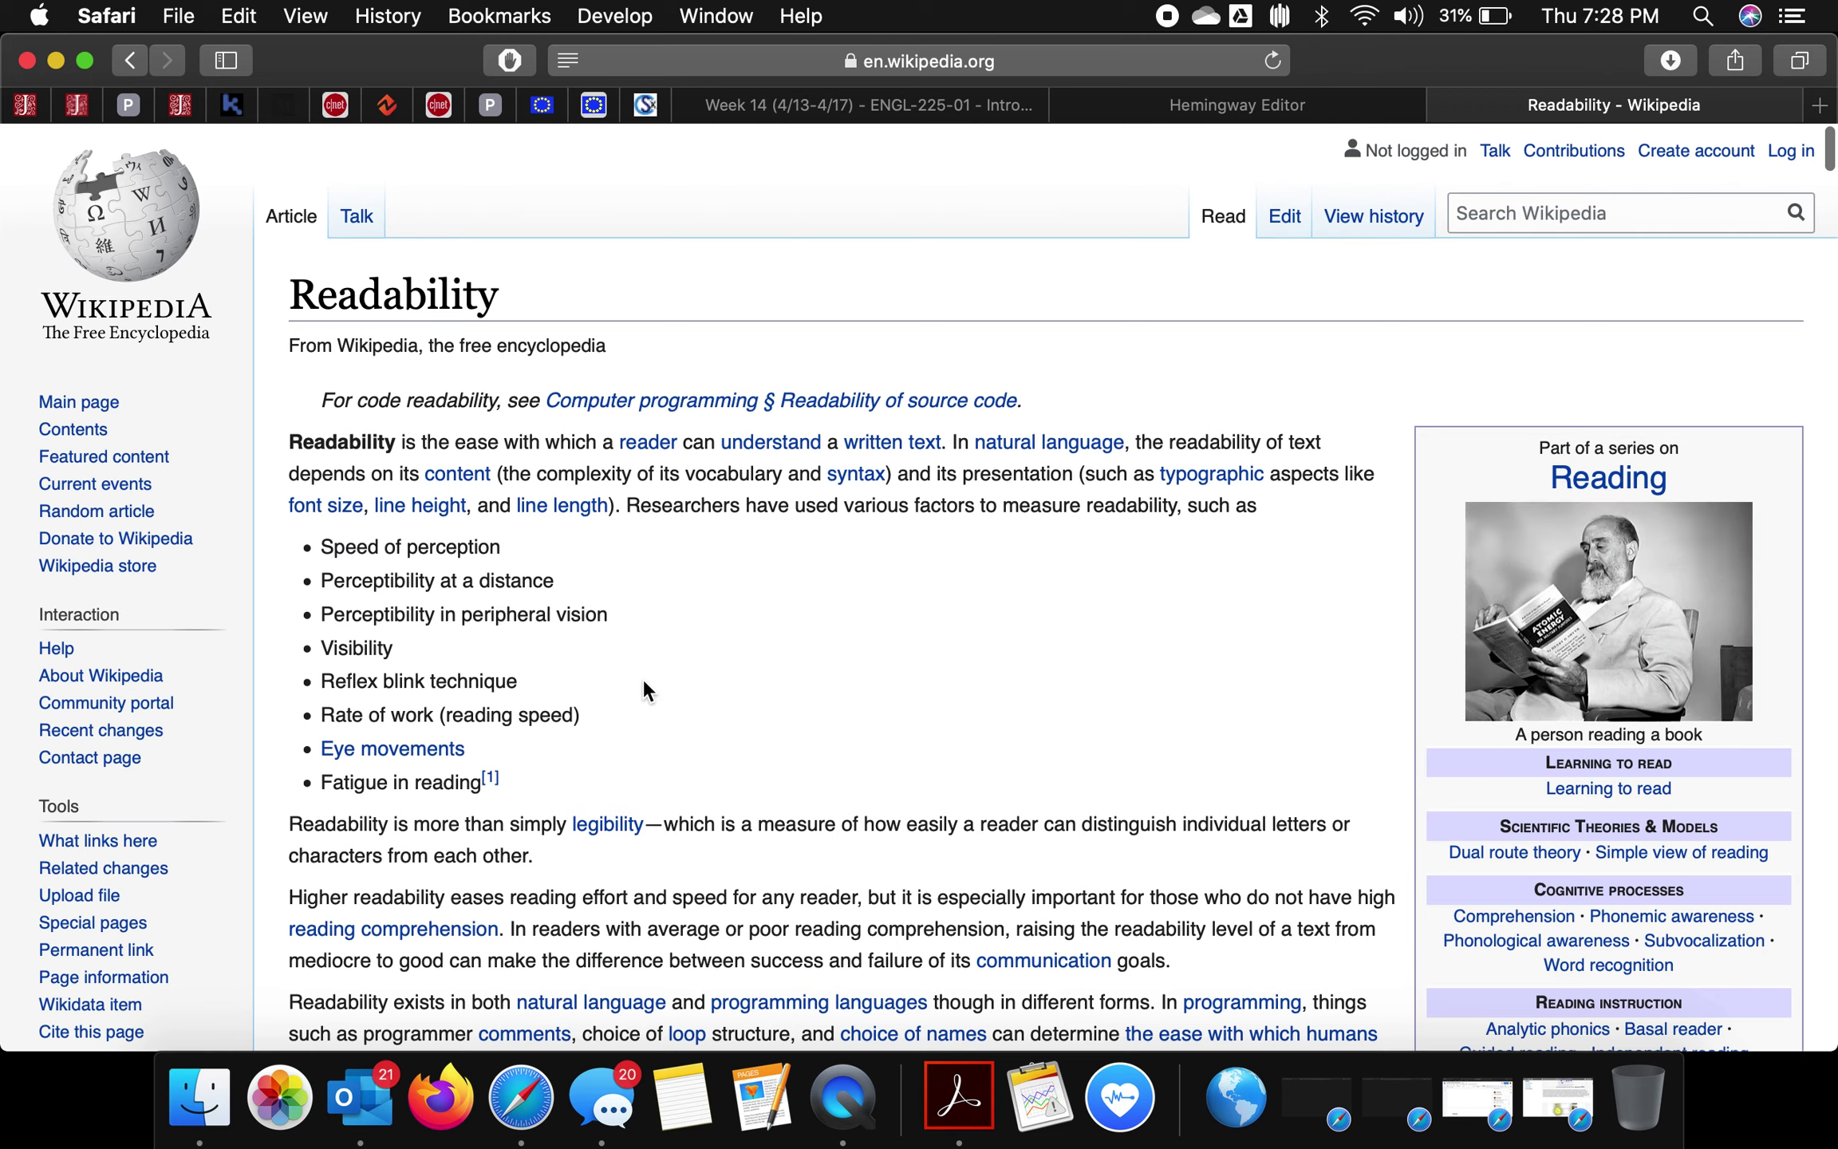
{"action": "scroll", "coordinate": [643, 685], "scroll_direction": "down", "scroll_amount": 8}
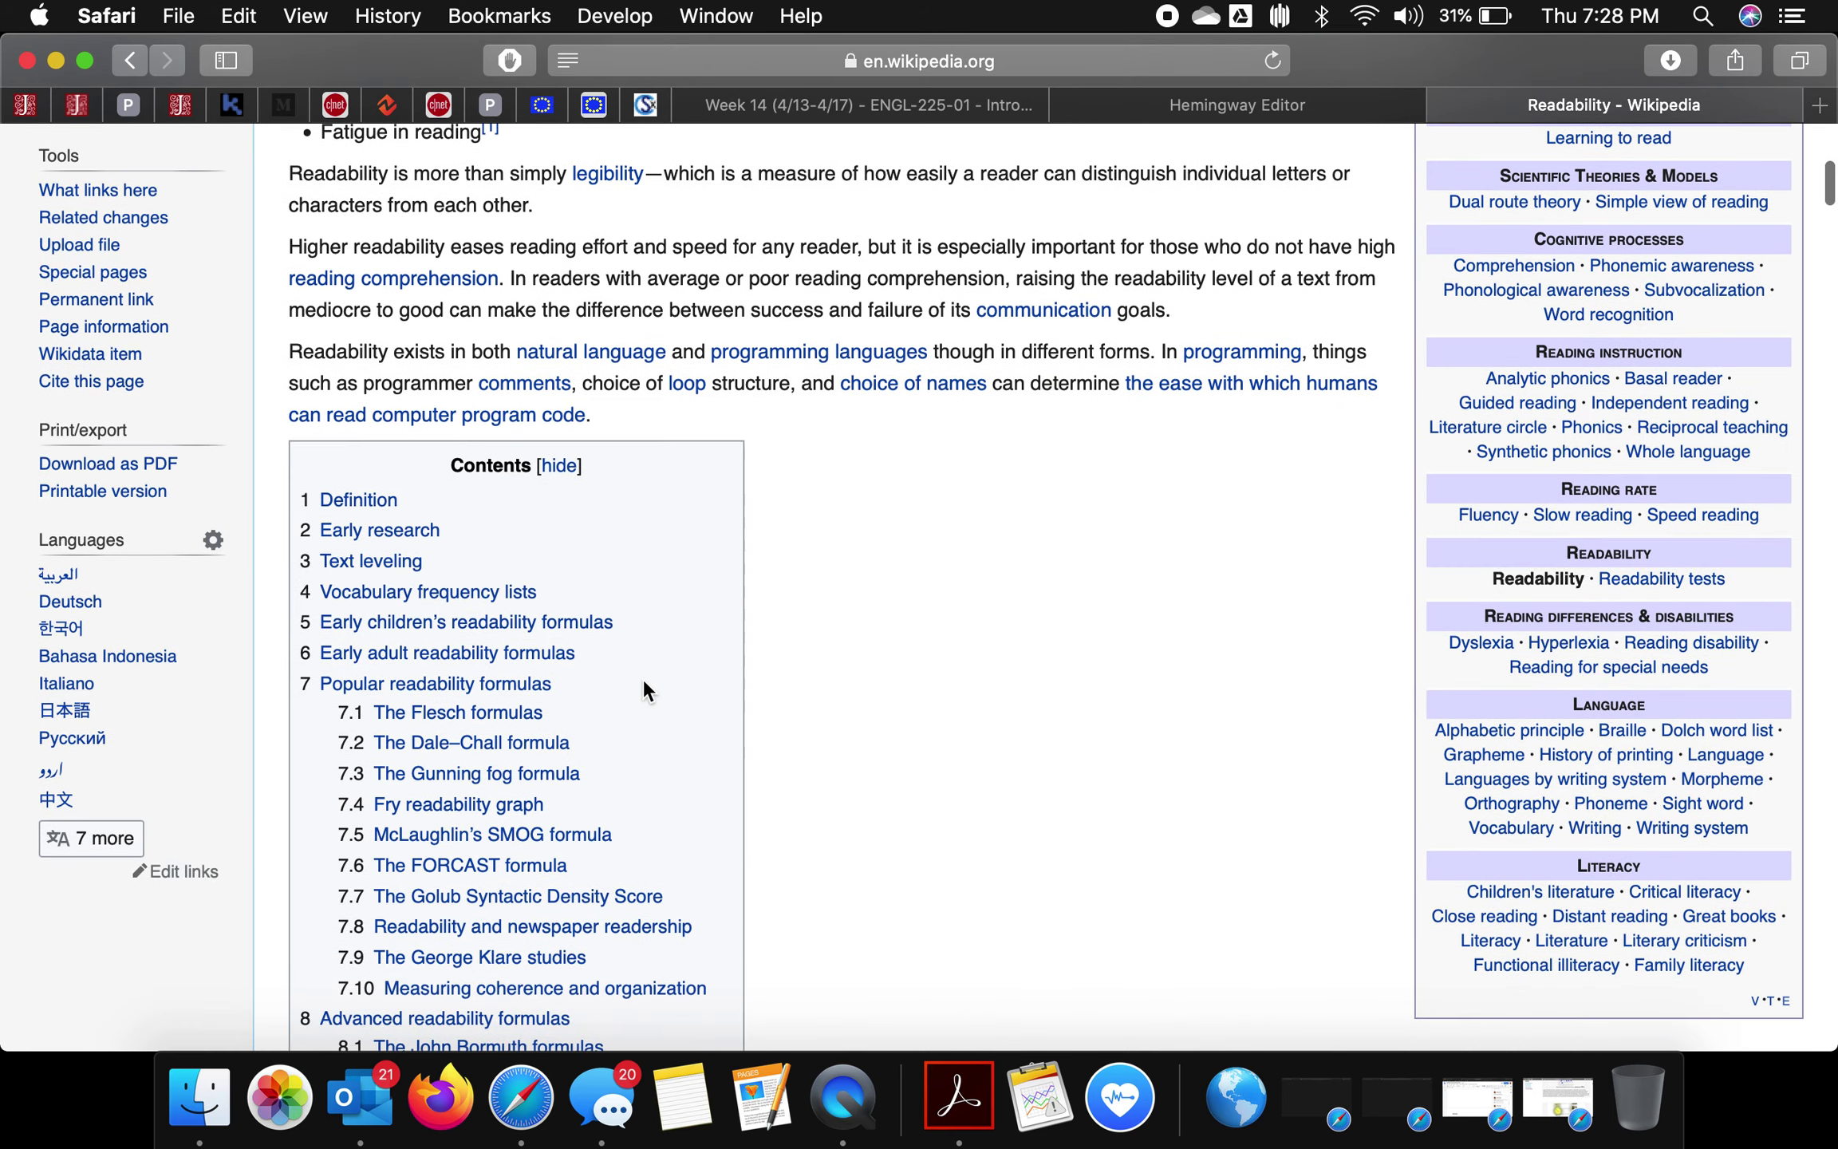
{"action": "scroll", "coordinate": [549, 739], "scroll_direction": "down", "scroll_amount": 12}
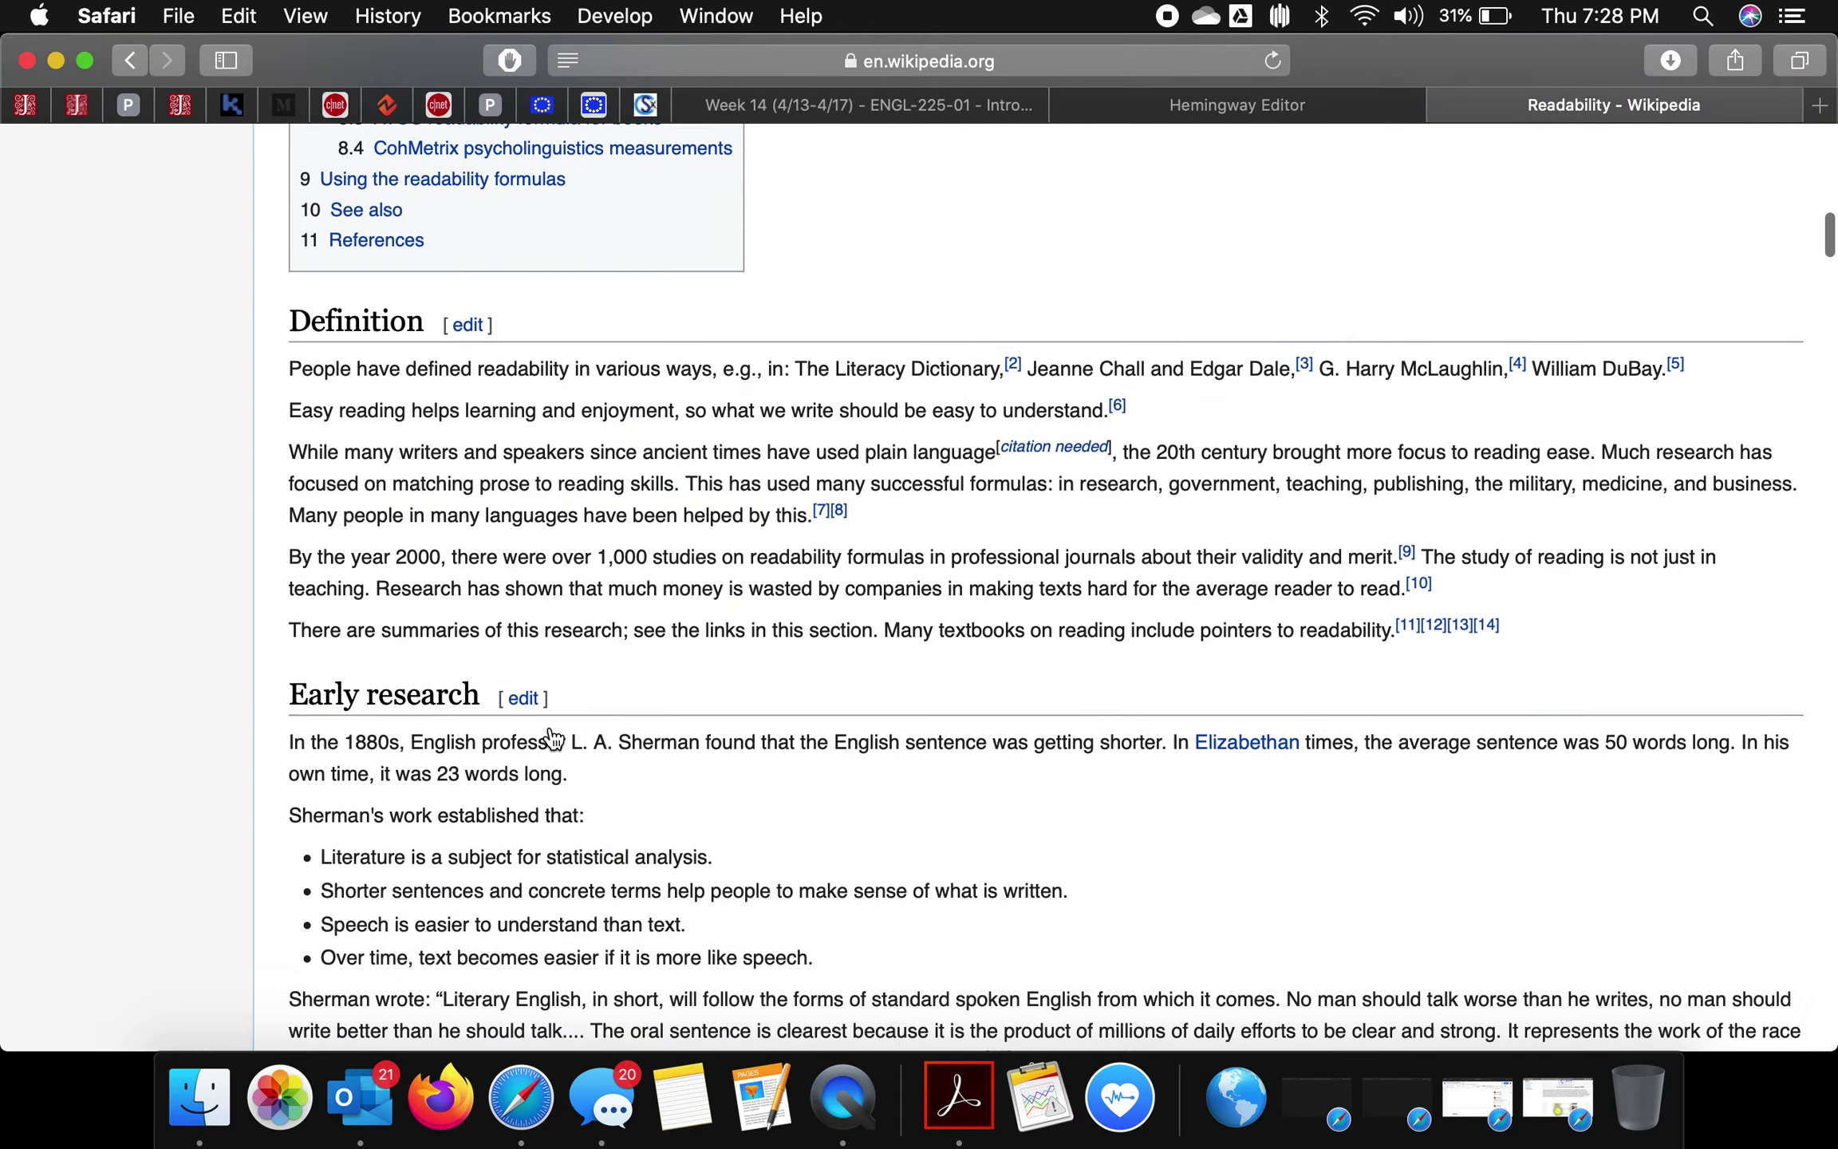
{"action": "scroll", "coordinate": [550, 738], "scroll_direction": "down", "scroll_amount": 20}
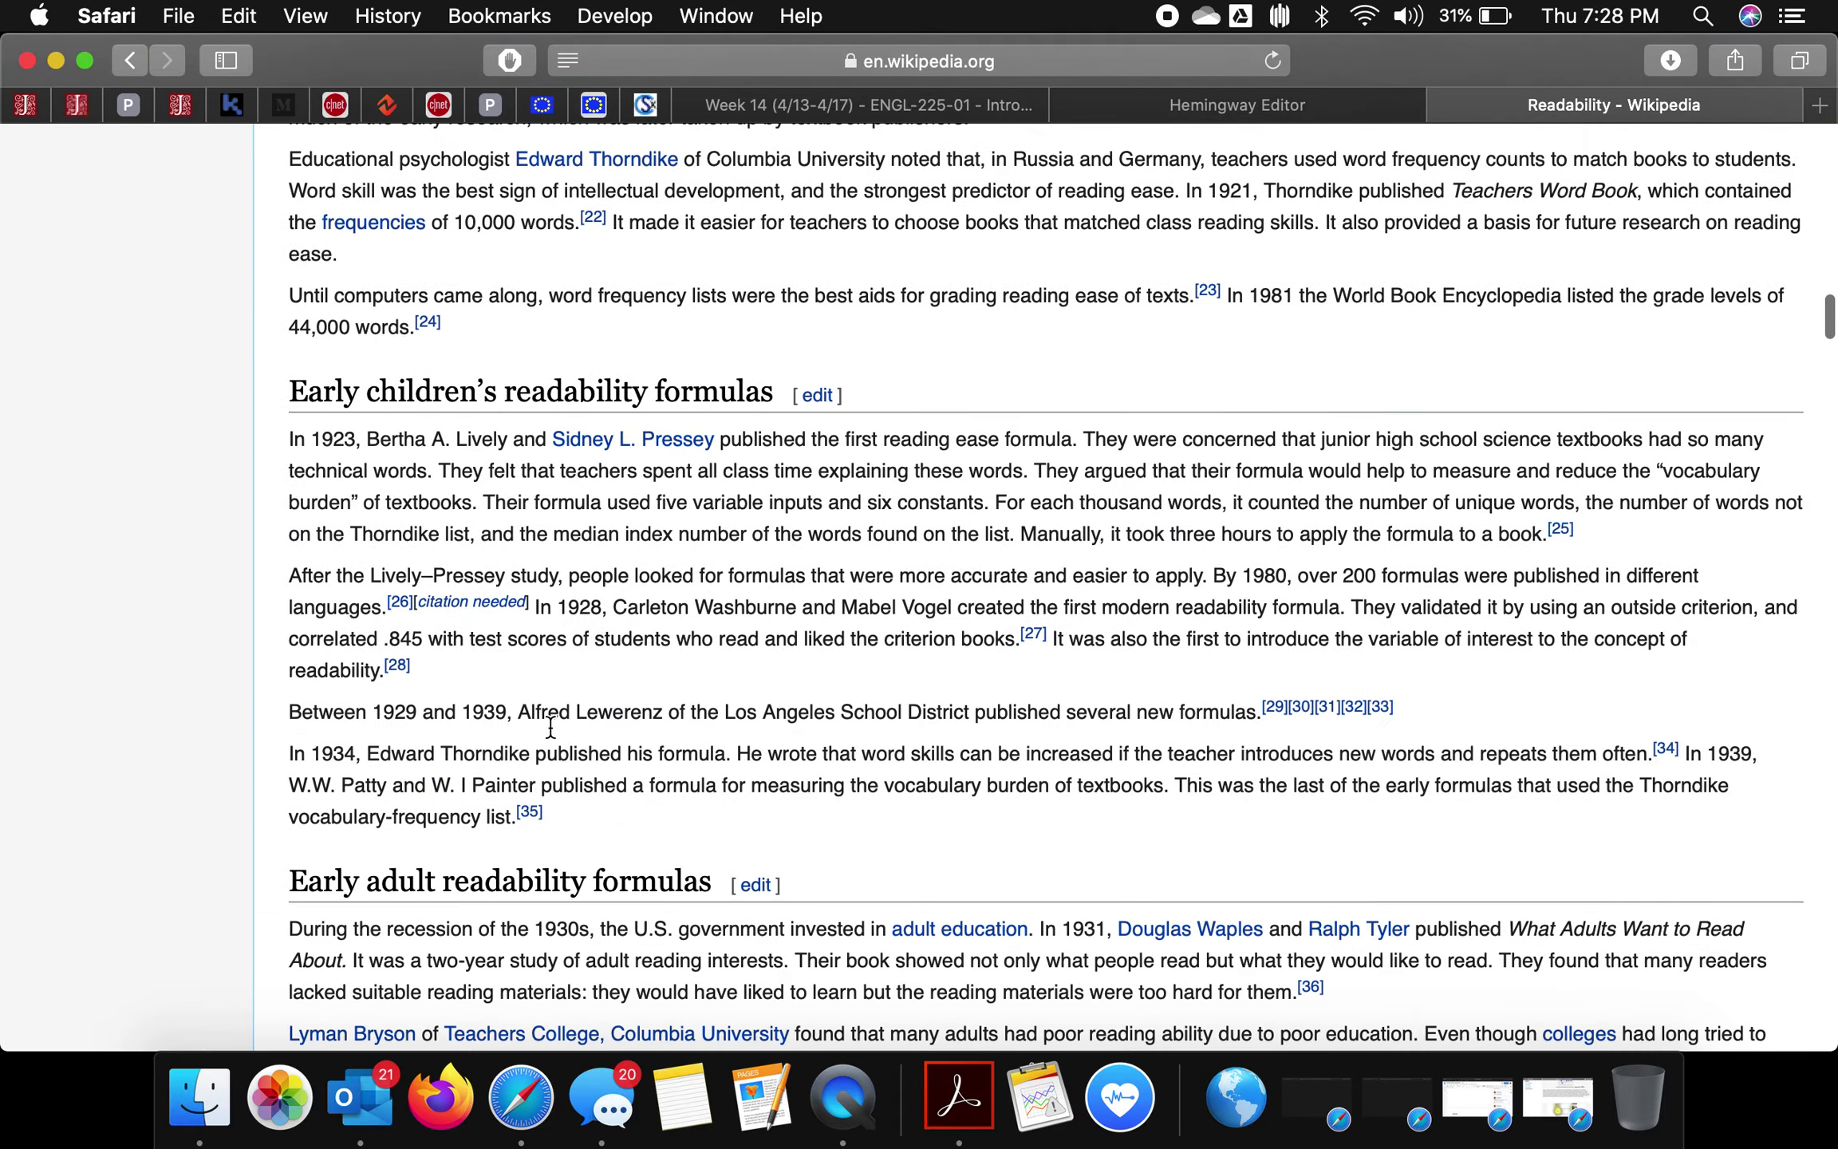
{"action": "scroll", "coordinate": [549, 726], "scroll_direction": "down", "scroll_amount": 20}
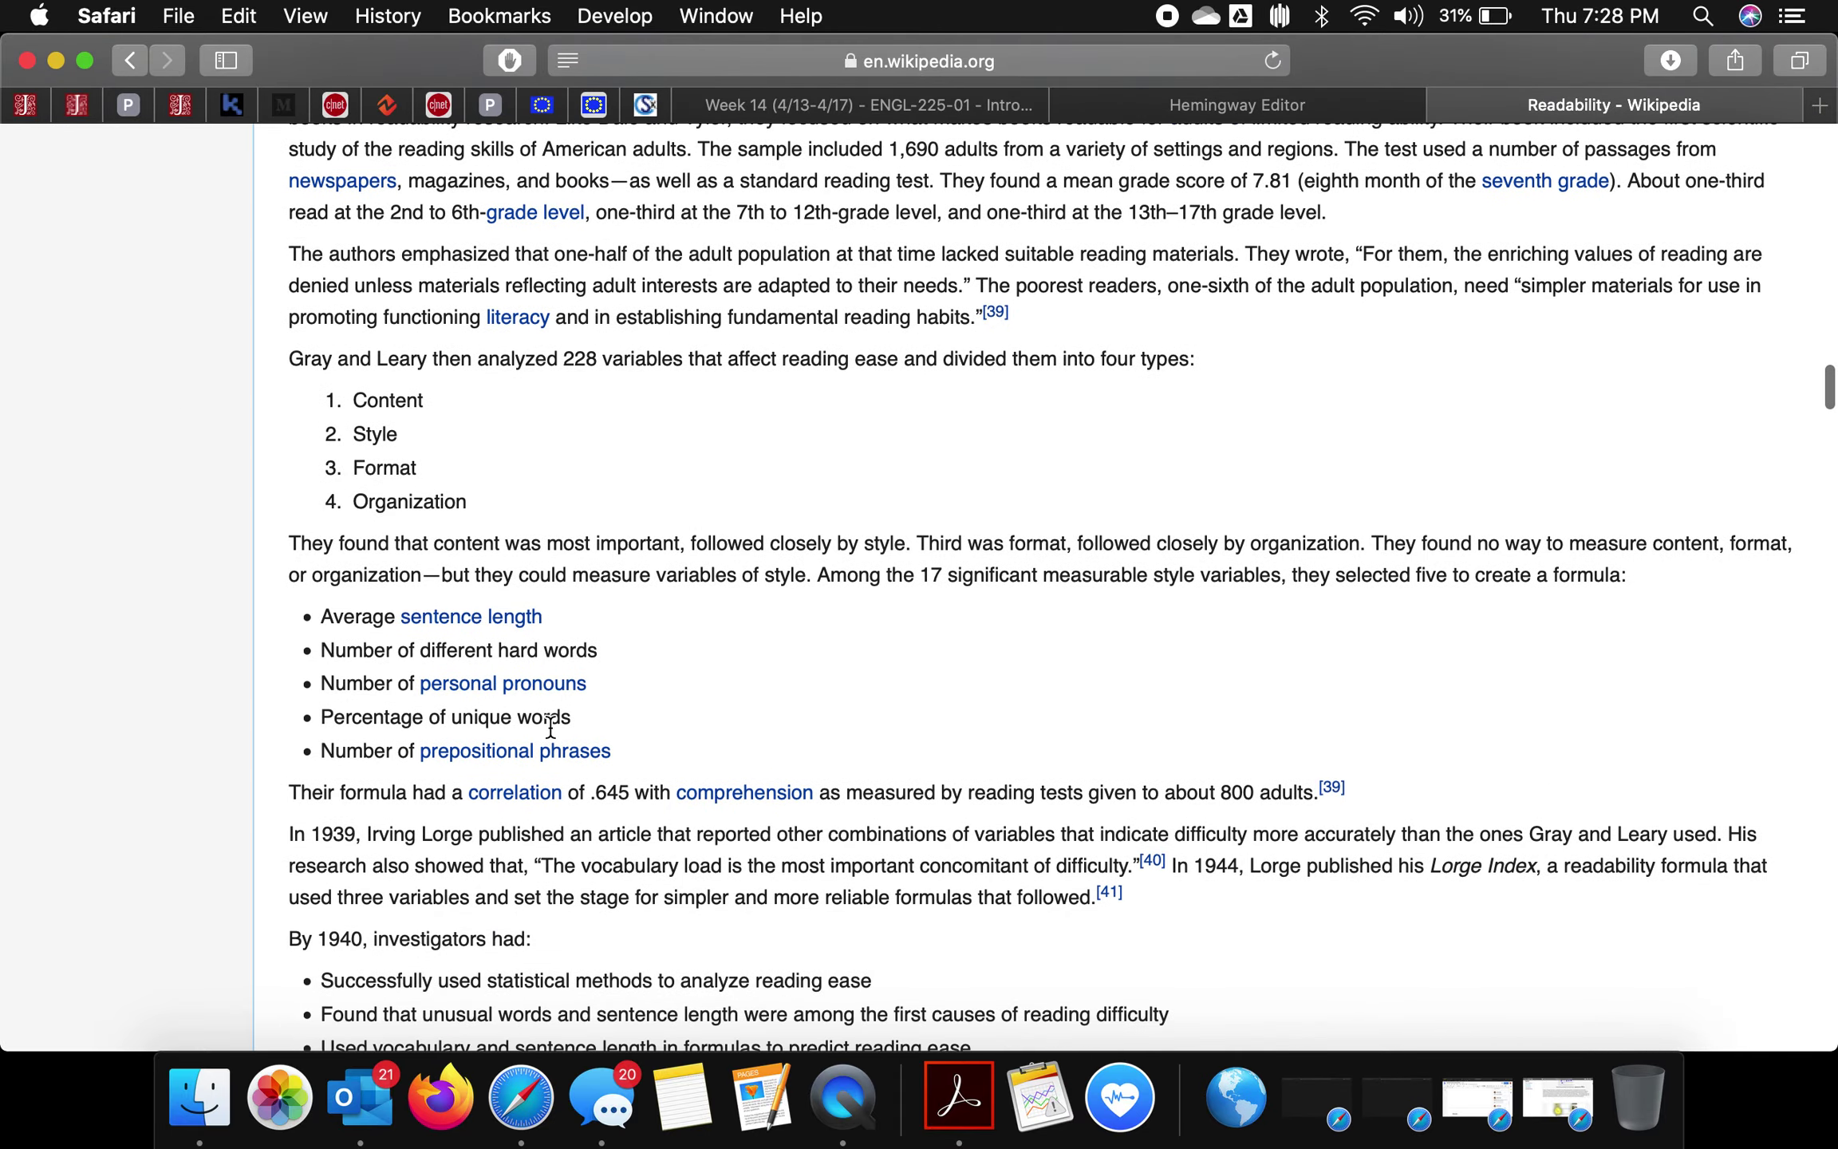
{"action": "scroll", "coordinate": [549, 726], "scroll_direction": "down", "scroll_amount": 12}
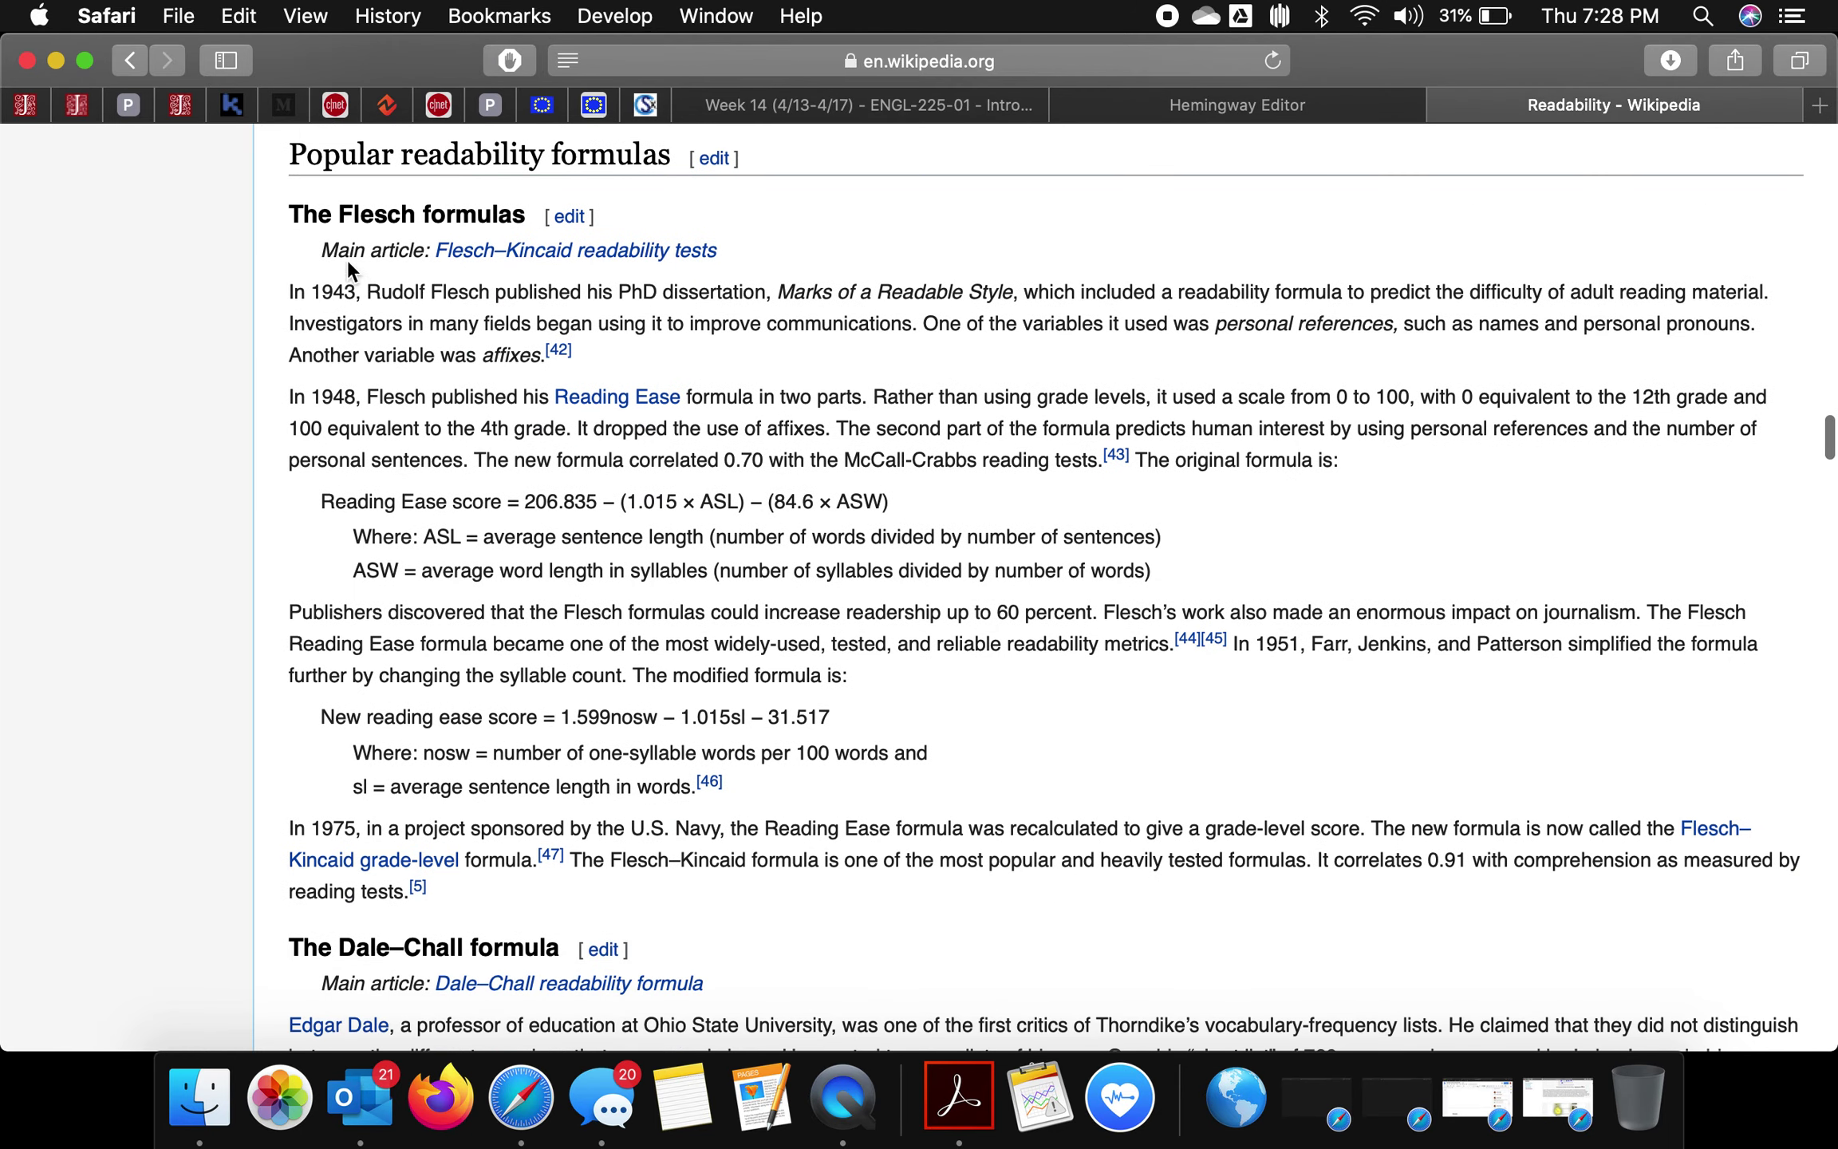
- Highlight the Reading Ease score term and the ASL and ASW definitions while explaining them
{"action": "left_click_drag", "start_coordinate": [301, 209], "coordinate": [648, 877]}
{"action": "left_click", "coordinate": [472, 501]}
{"action": "left_click_drag", "start_coordinate": [358, 501], "coordinate": [493, 506]}
{"action": "mouse_move", "coordinate": [391, 865]}
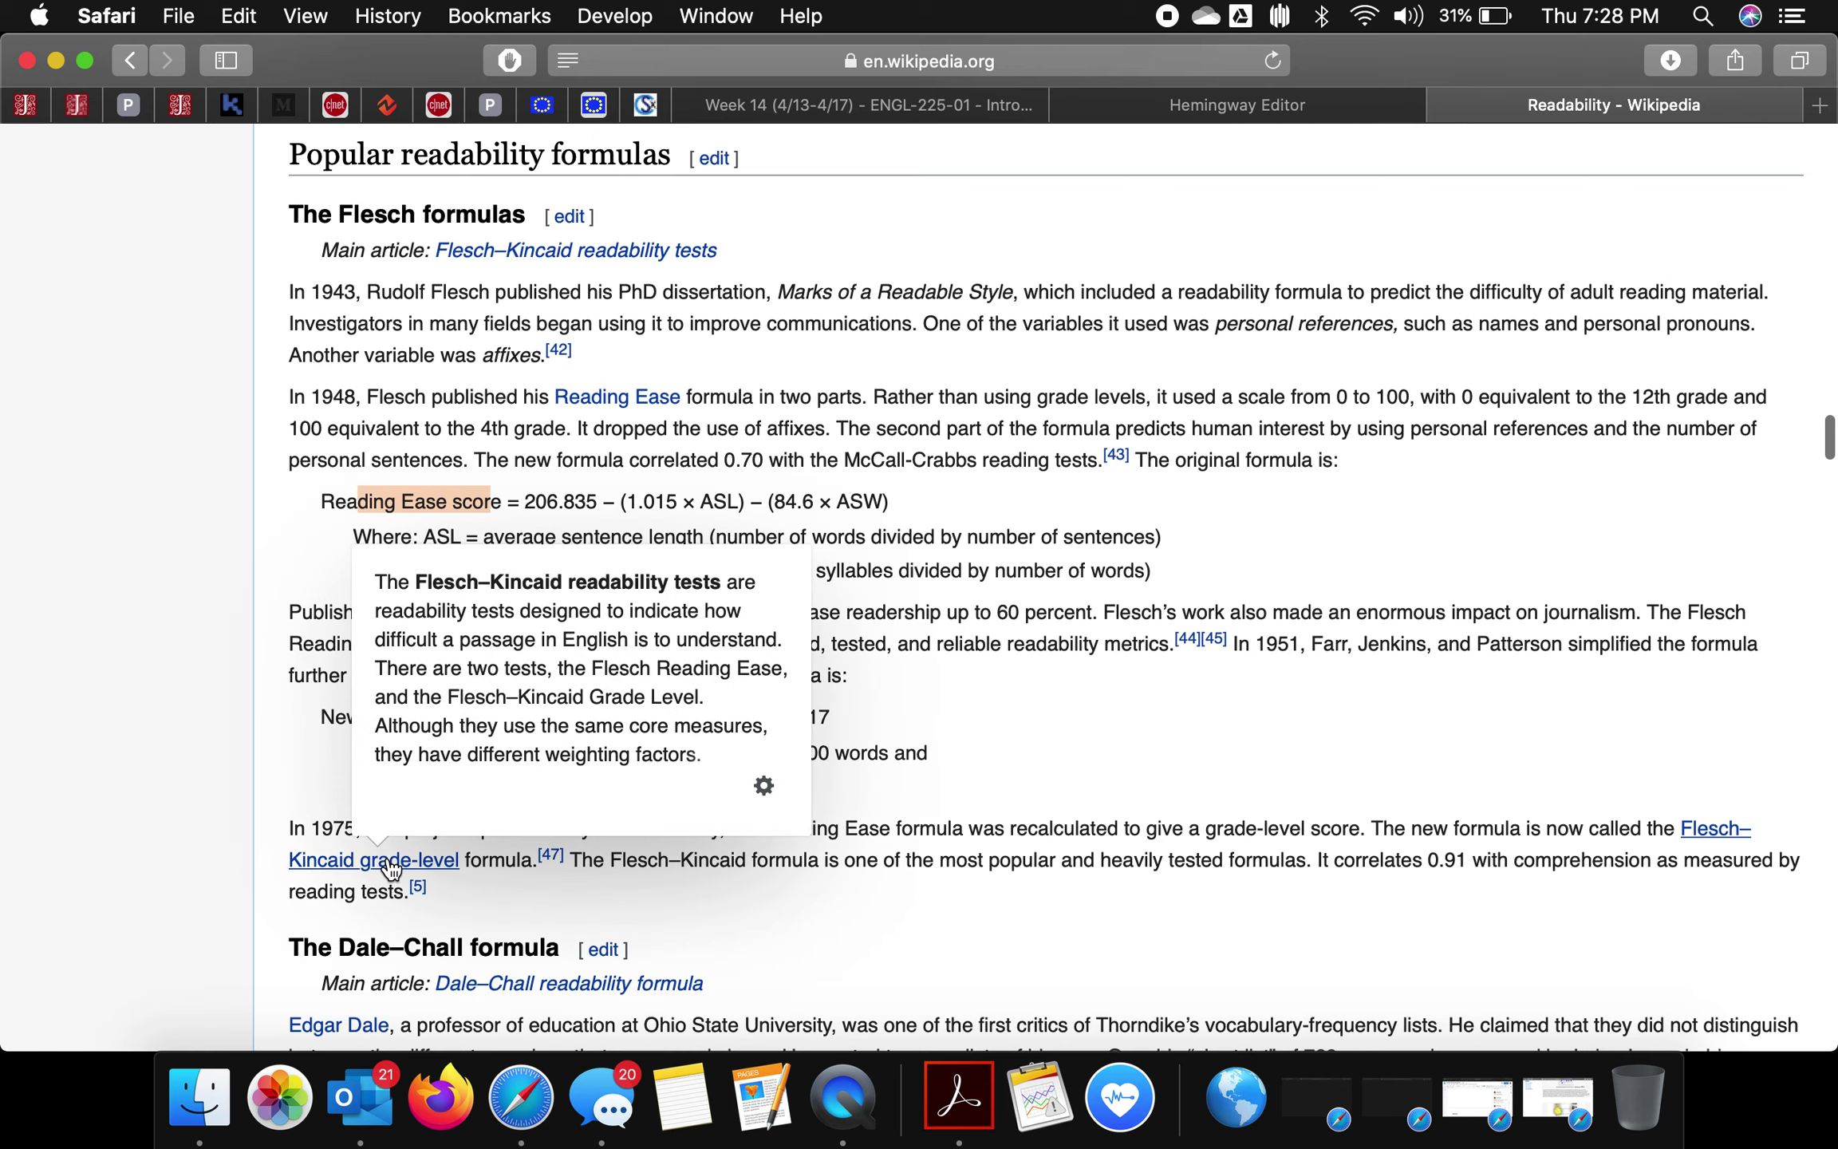
{"action": "left_click", "coordinate": [450, 727]}
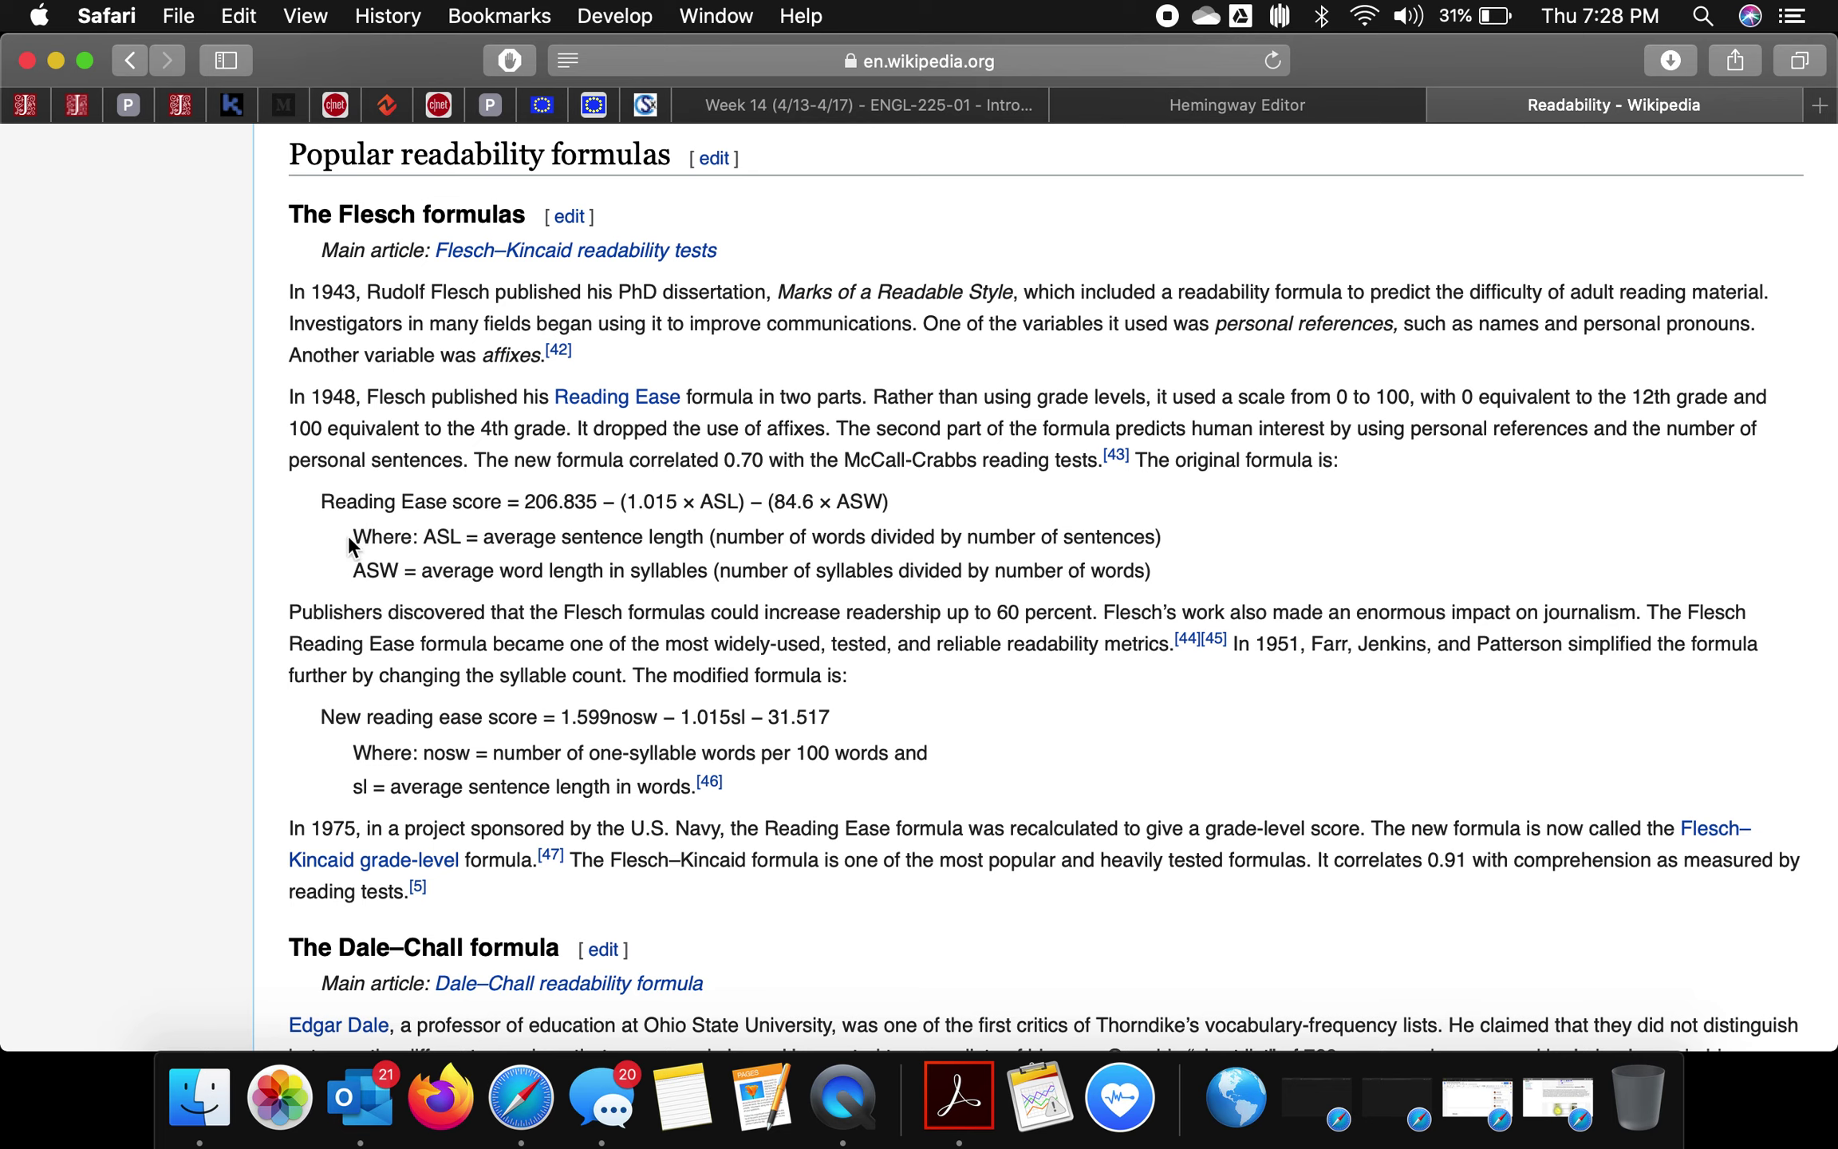
{"action": "left_click_drag", "start_coordinate": [348, 544], "coordinate": [1123, 528]}
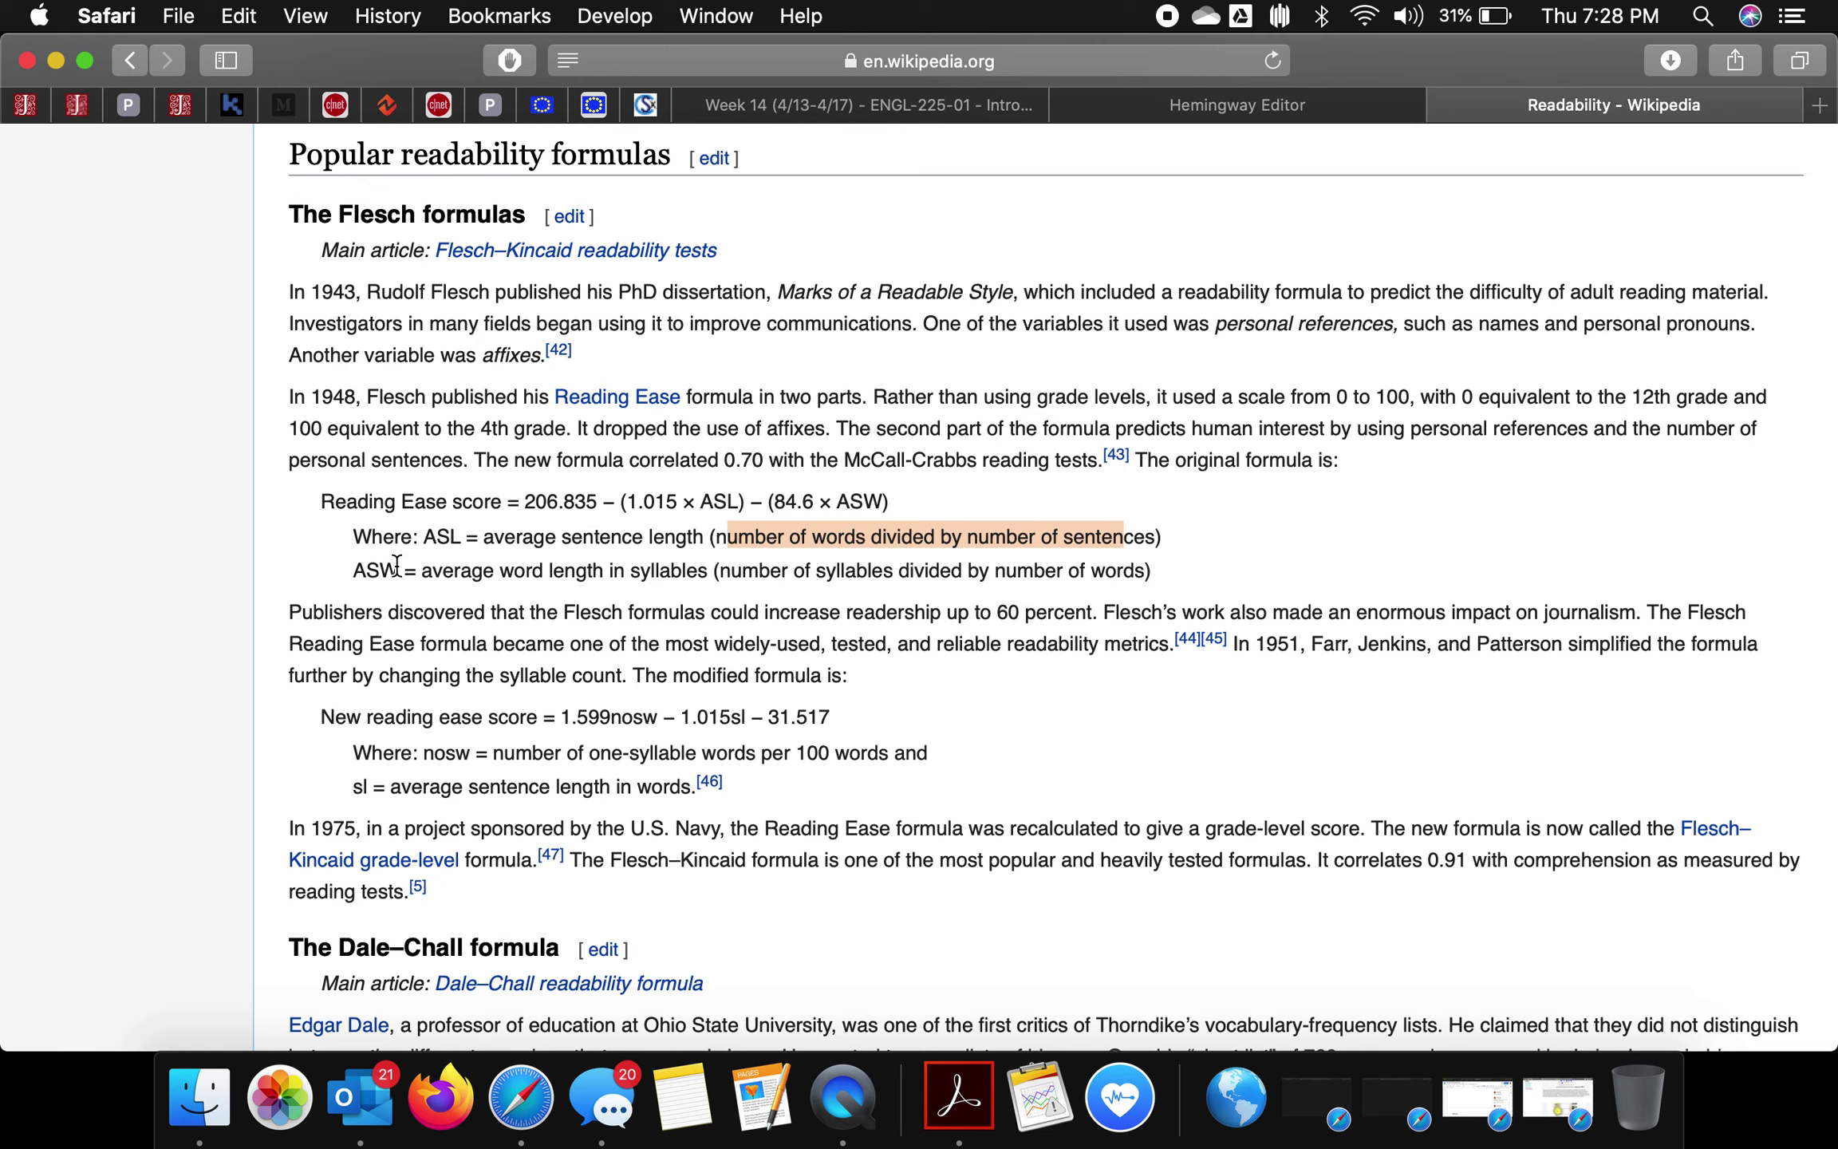
{"action": "left_click_drag", "start_coordinate": [396, 566], "coordinate": [698, 571]}
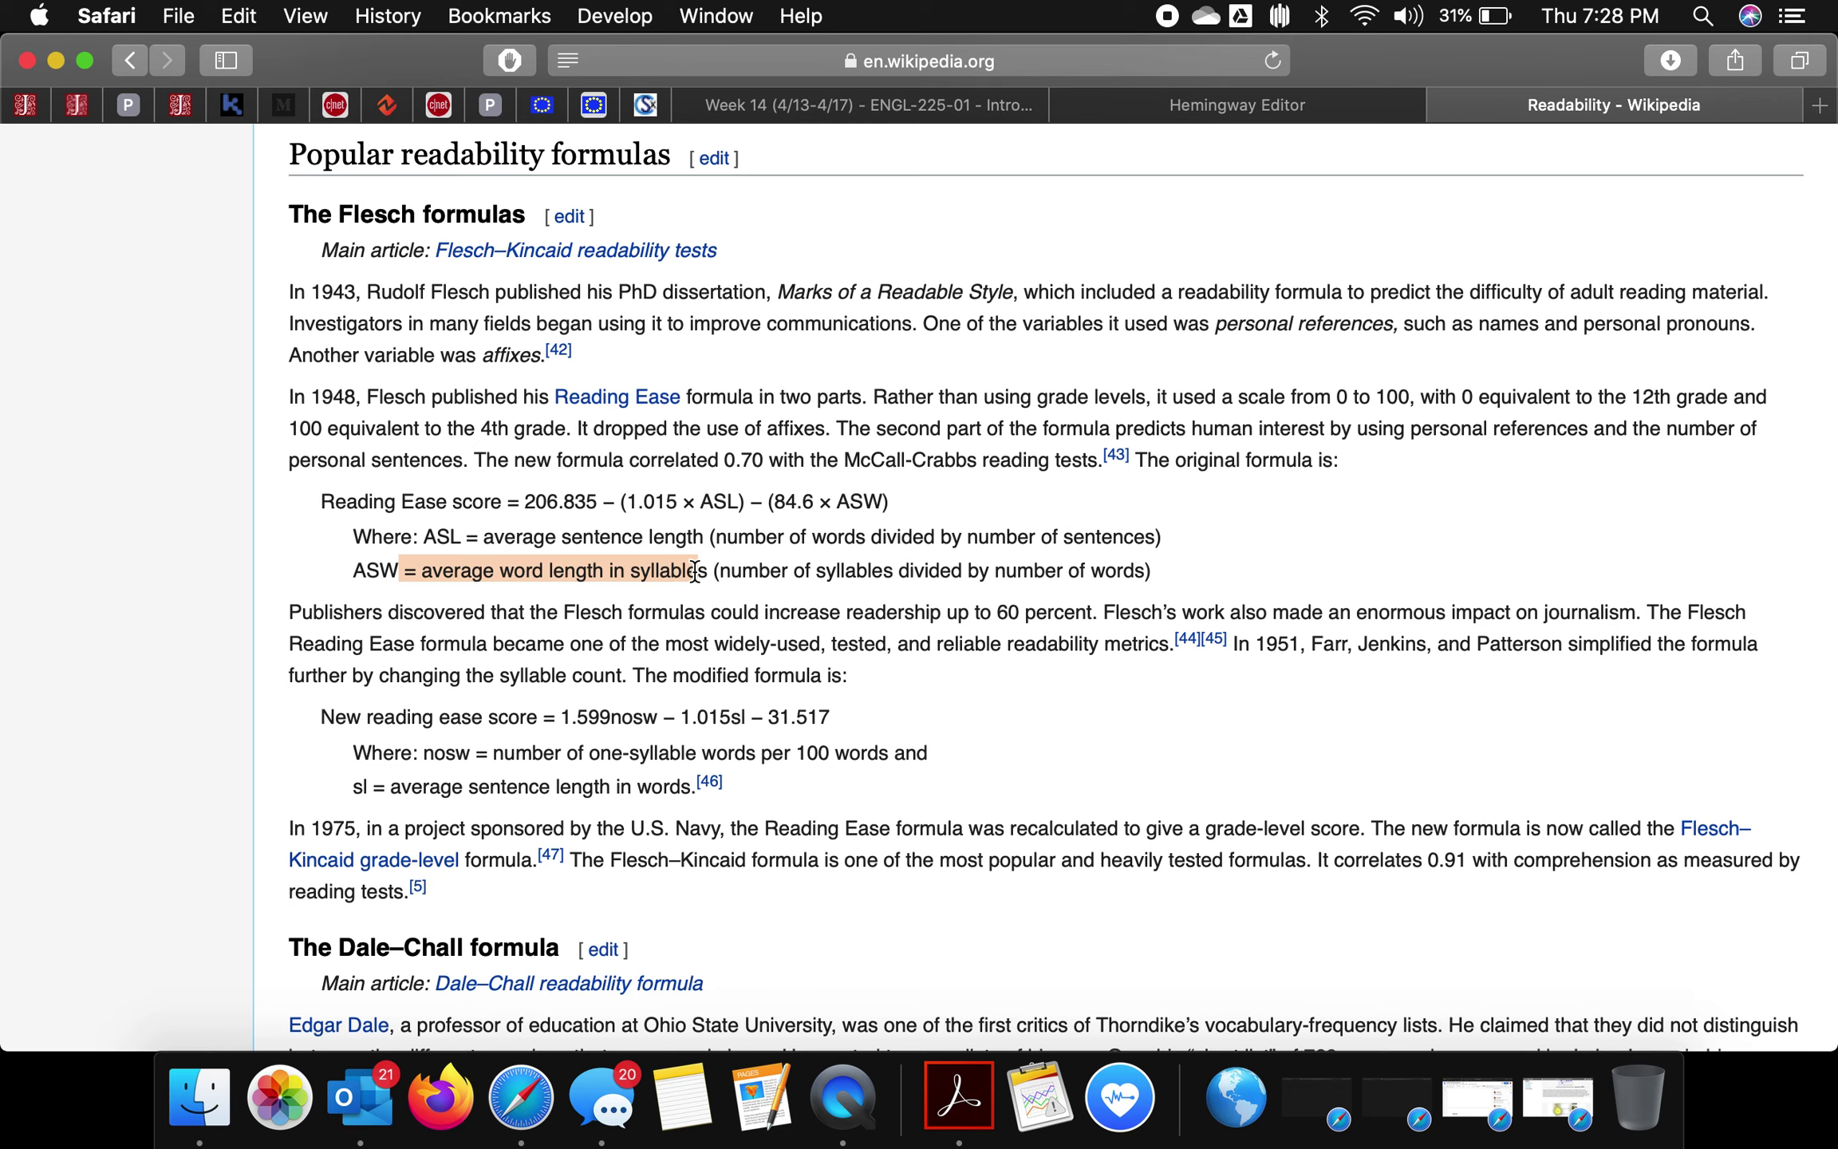
{"action": "left_click", "coordinate": [819, 583]}
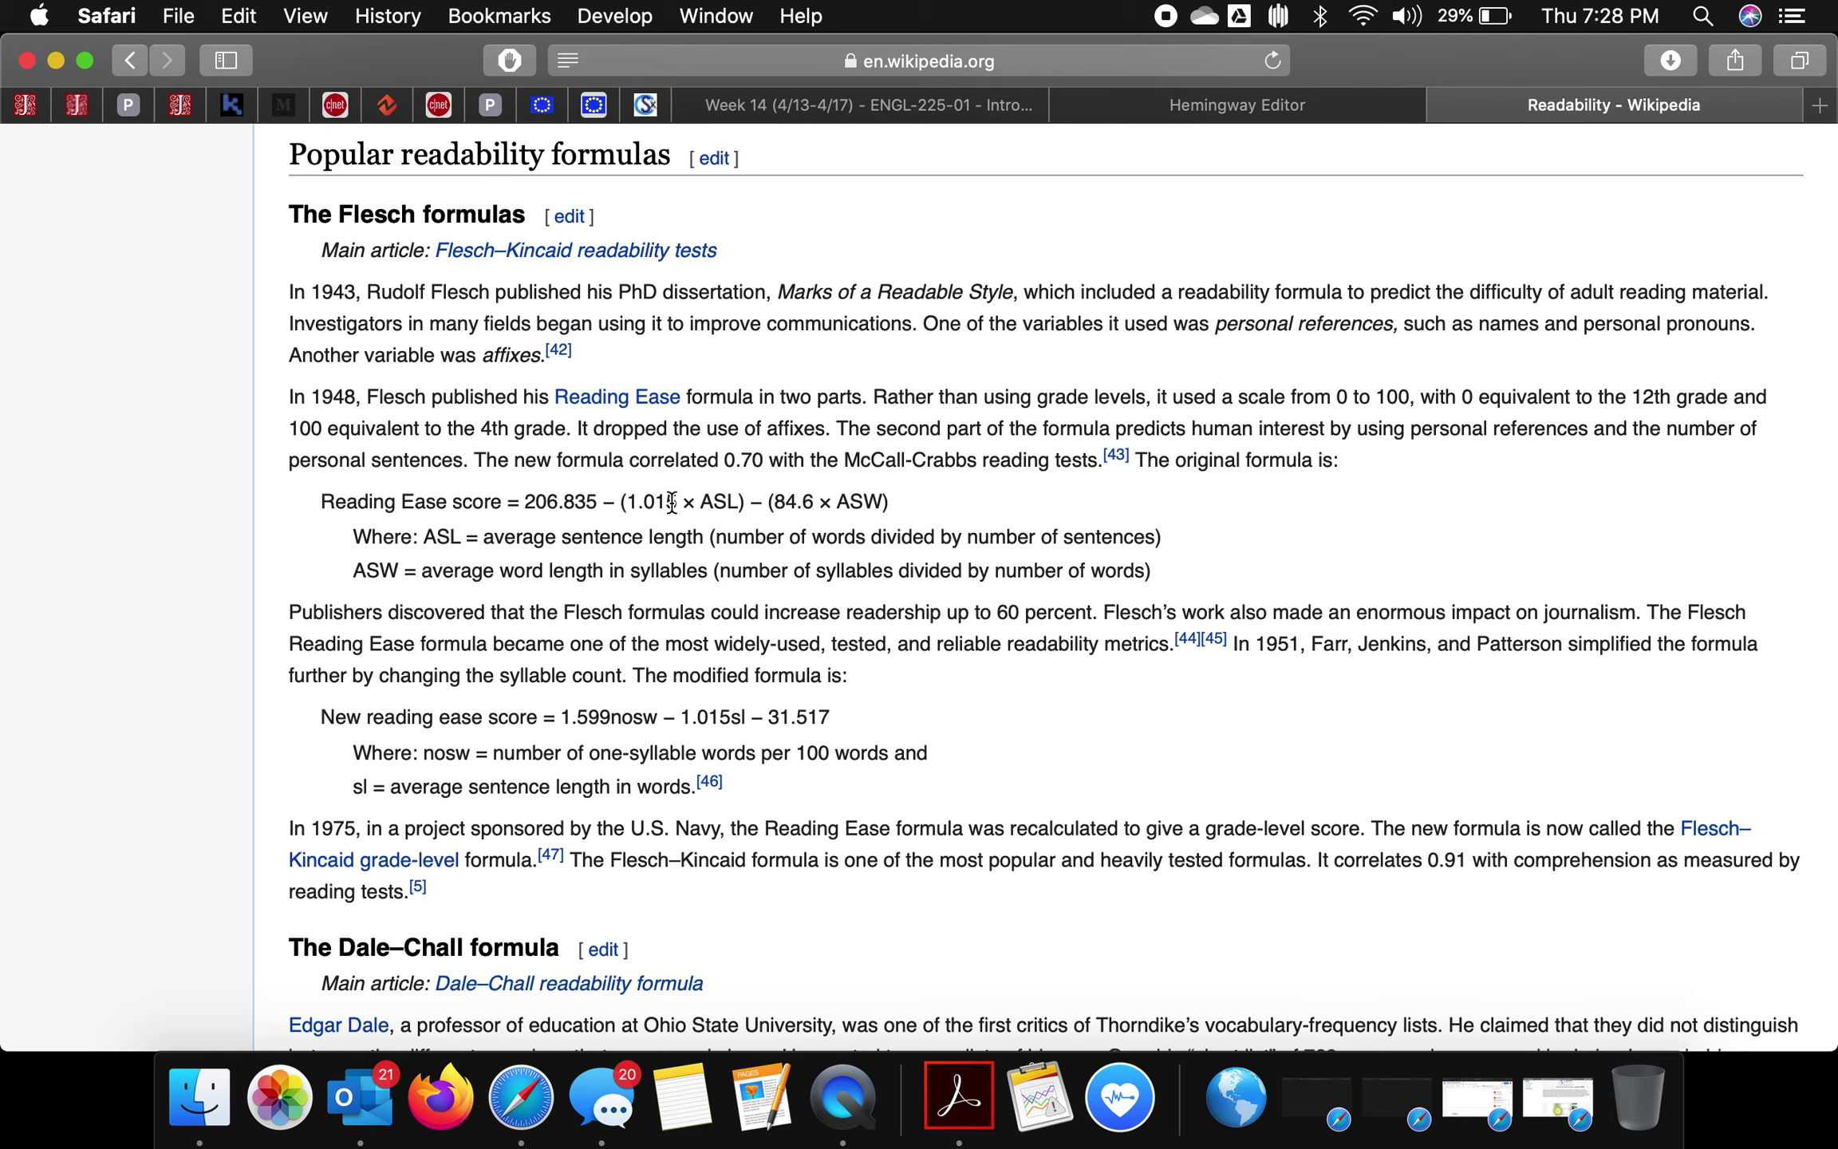
{"action": "left_click_drag", "start_coordinate": [495, 534], "coordinate": [686, 570]}
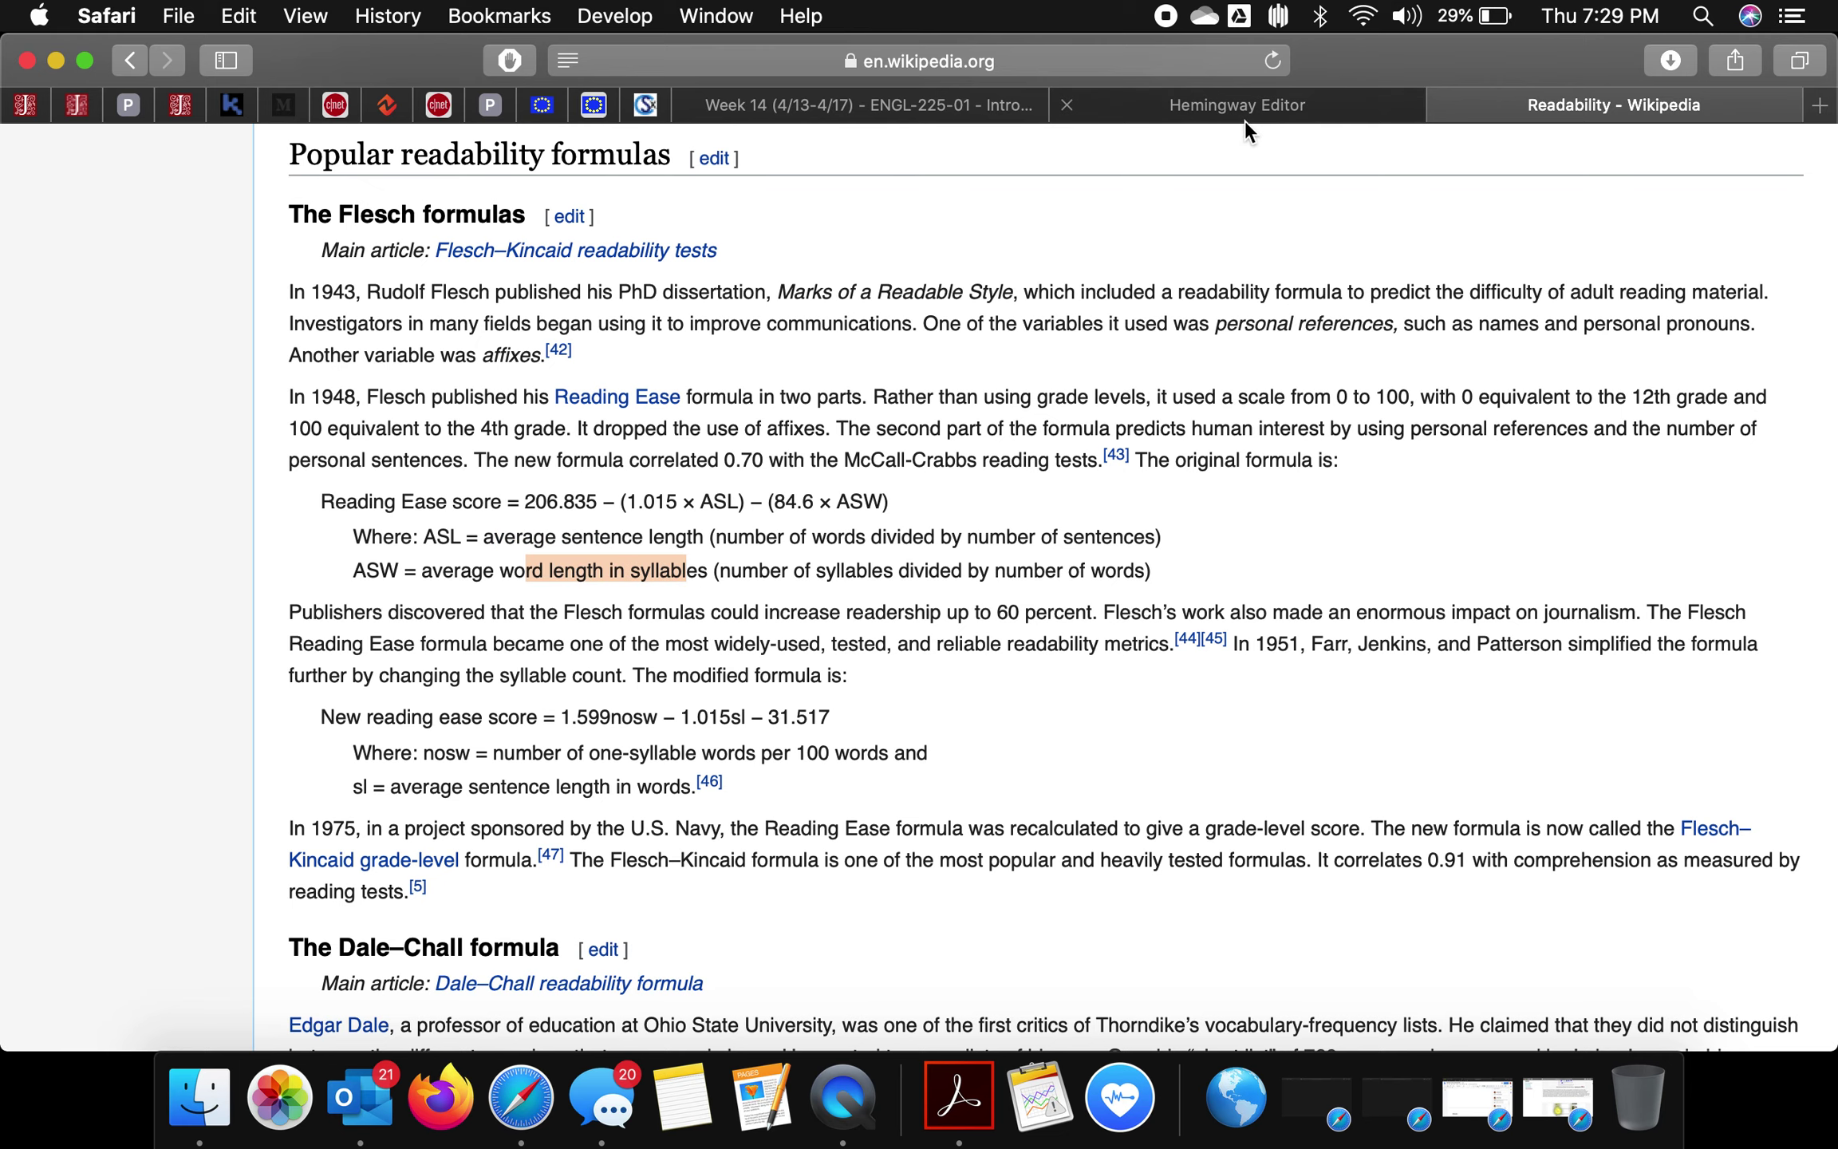
- Return to the Hemingway Editor page, then bring up the Word essay document from the Dock
{"action": "left_click", "coordinate": [1152, 95]}
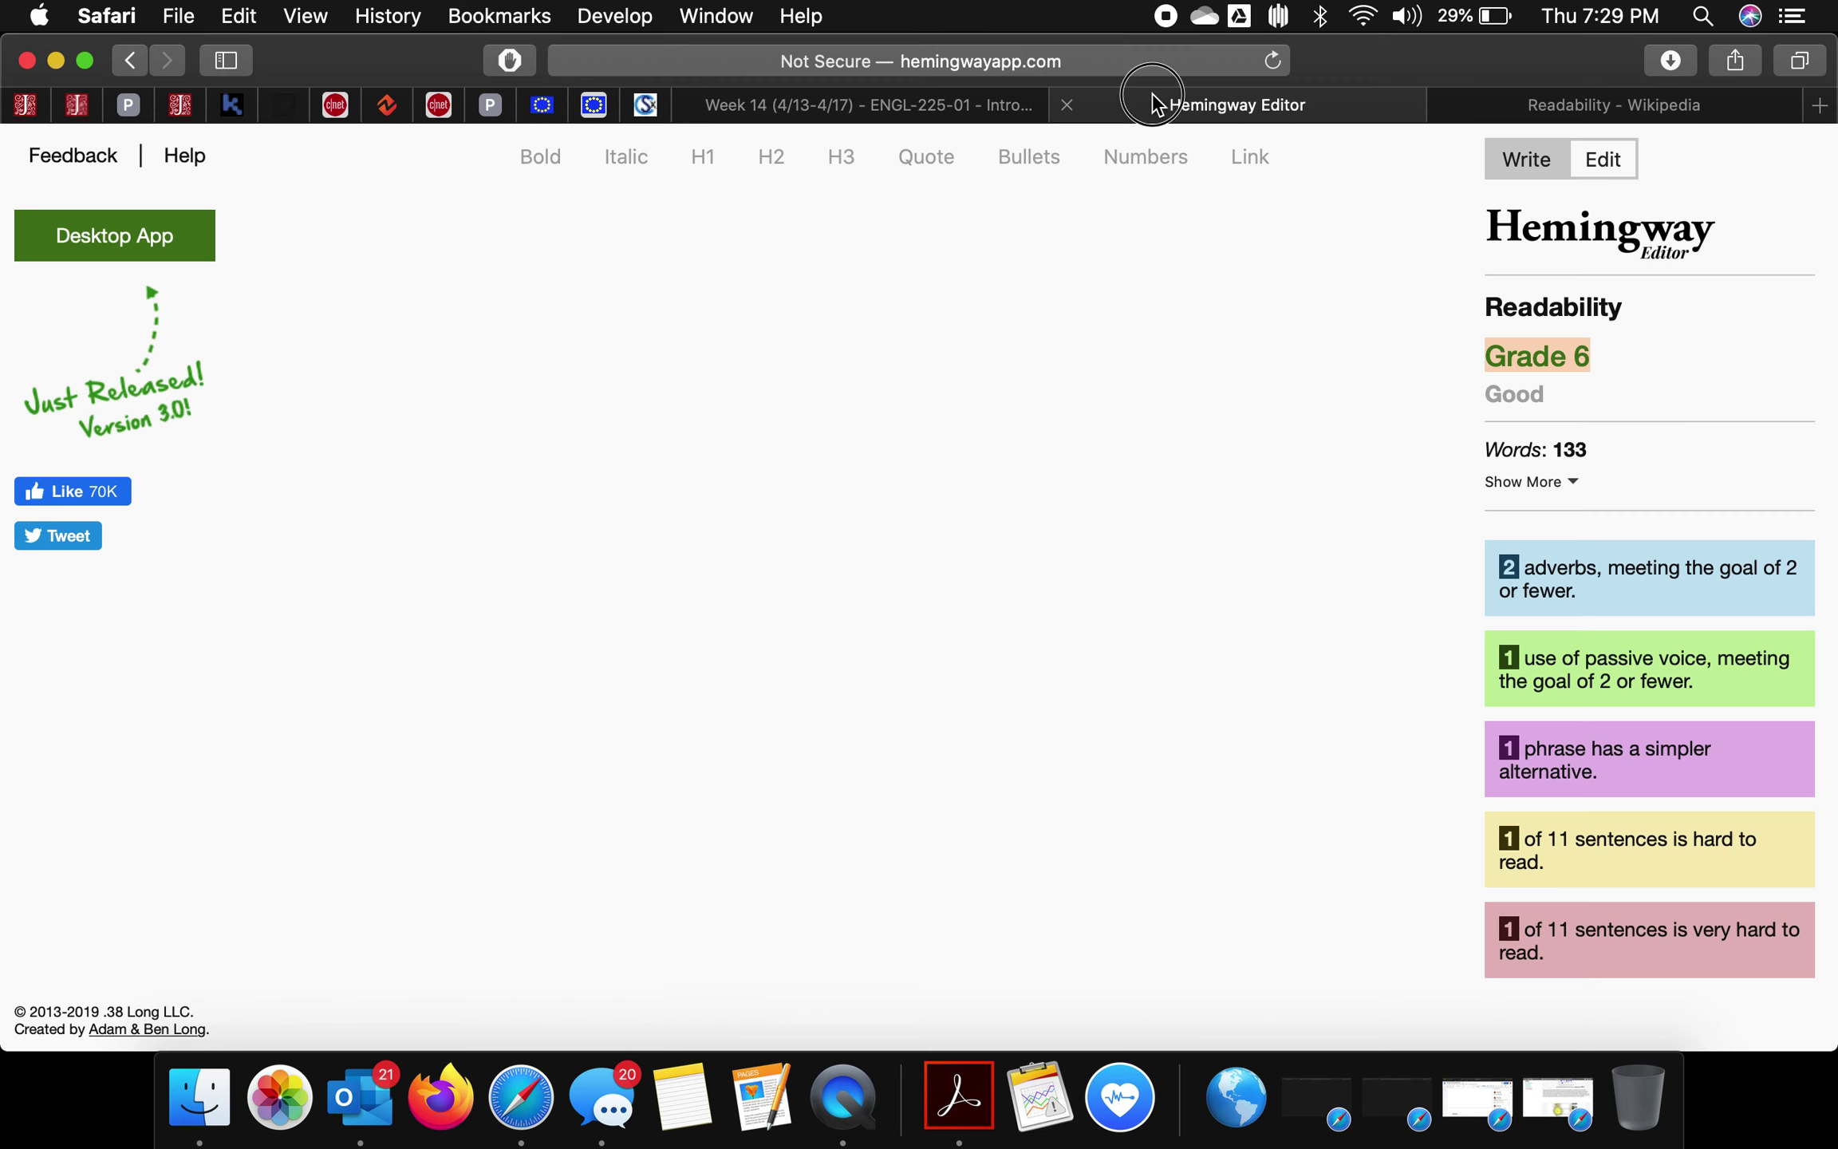
{"action": "left_click", "coordinate": [1487, 357]}
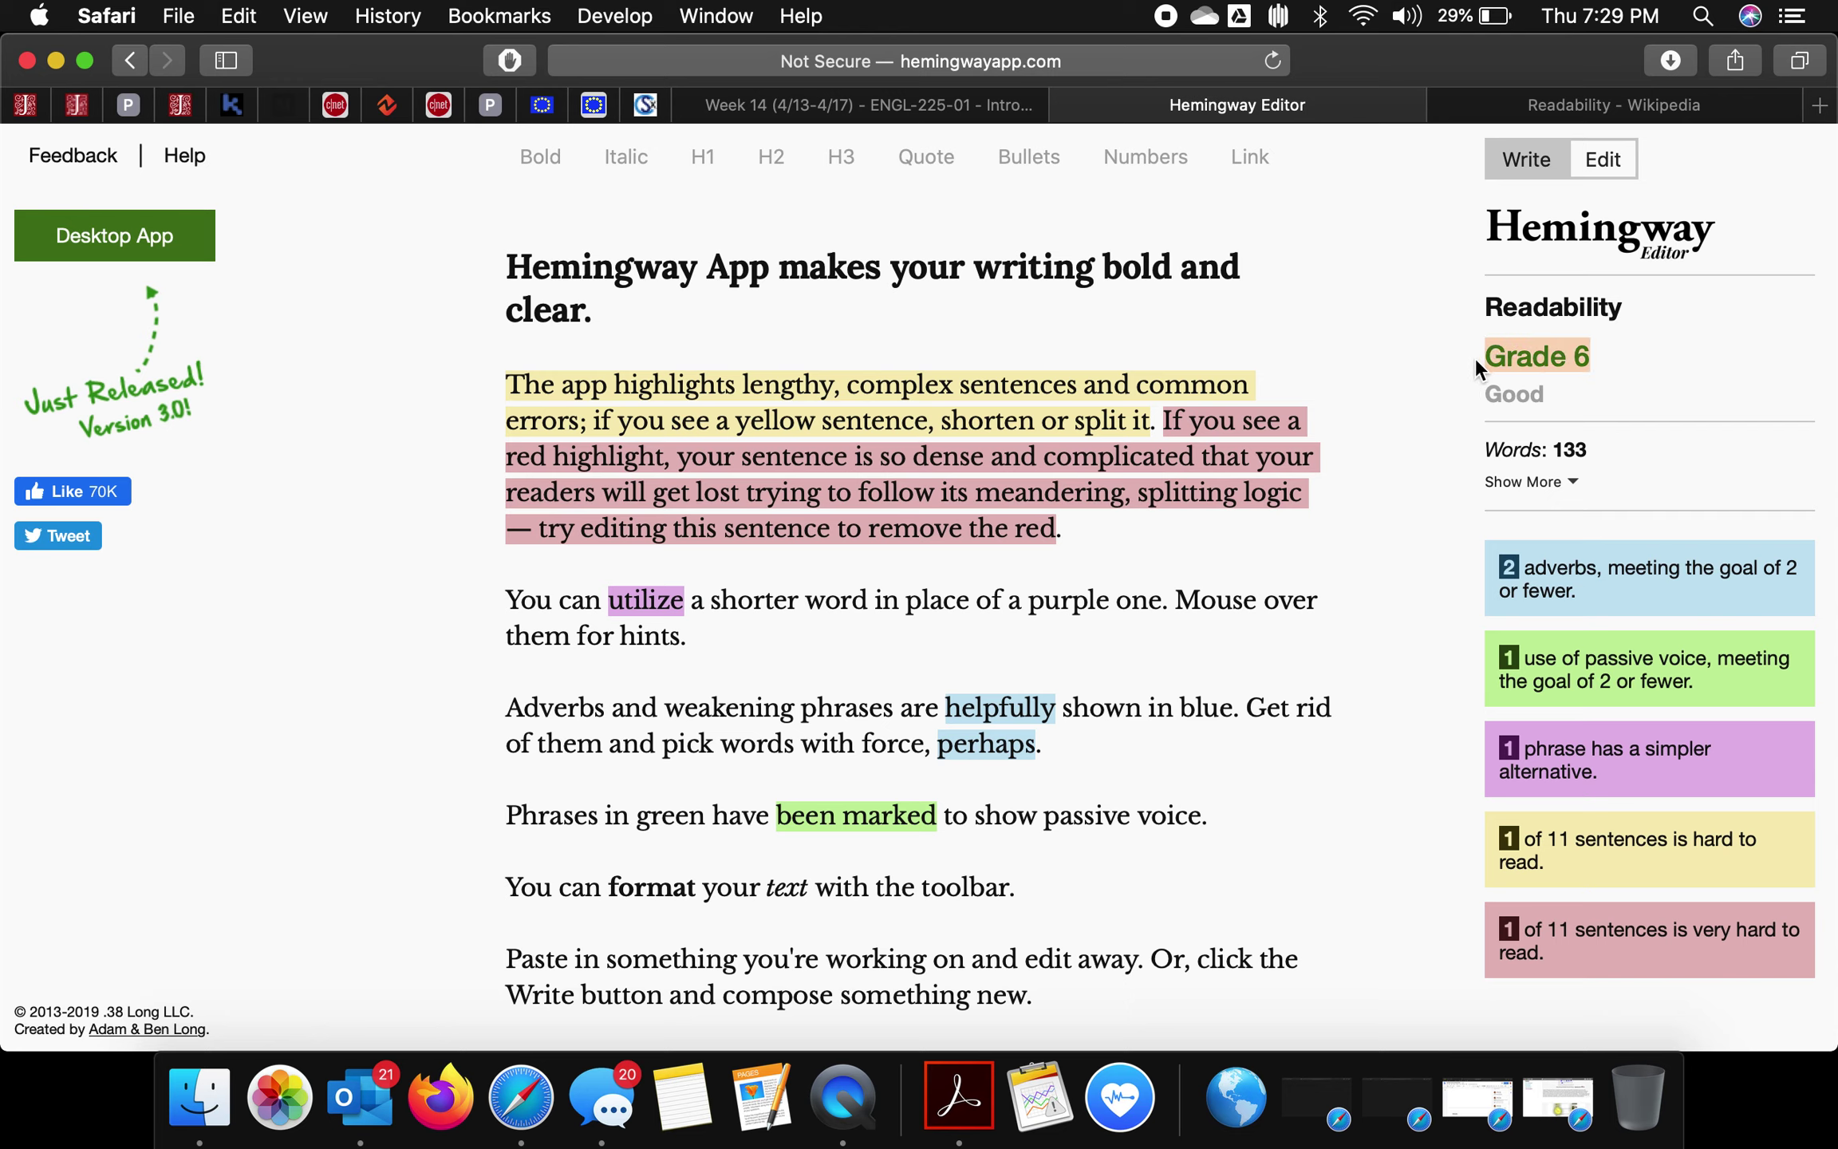
{"action": "left_click", "coordinate": [200, 1097]}
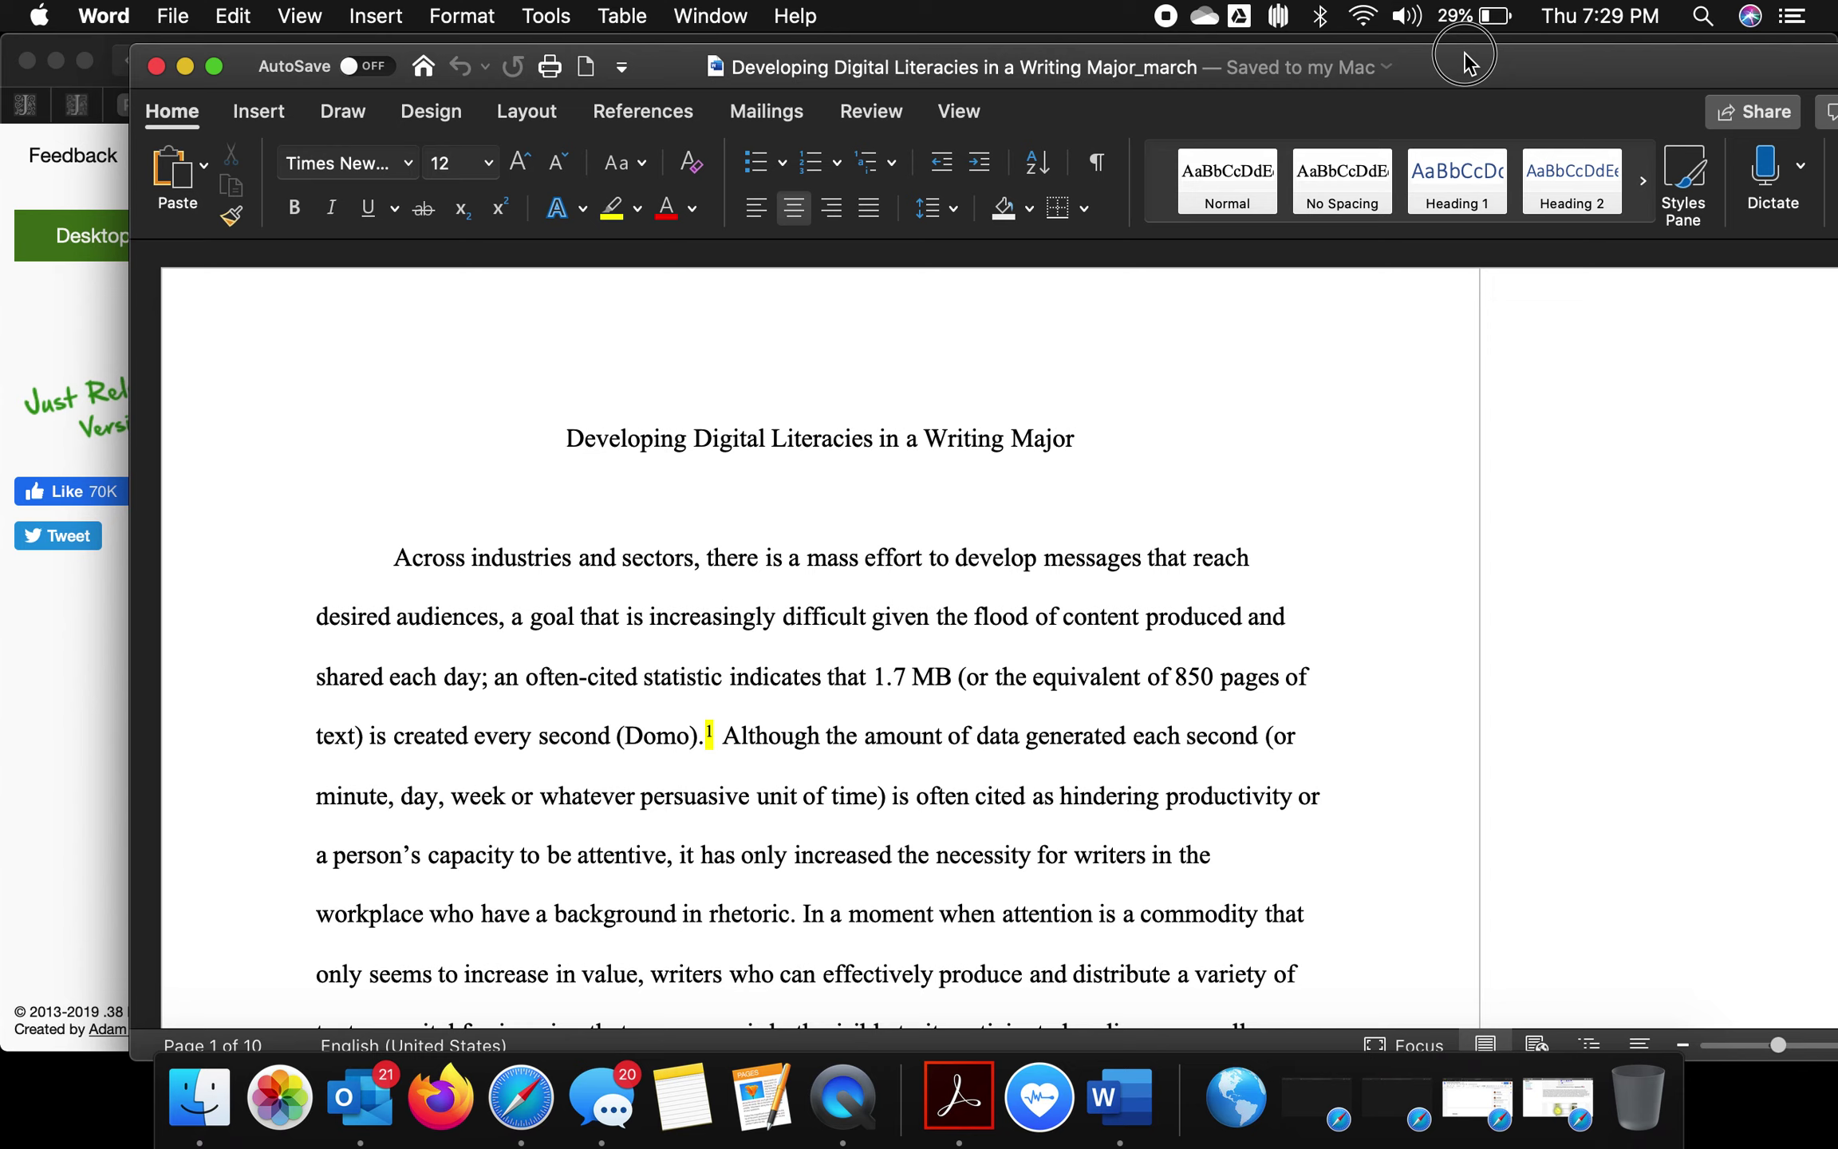
- Copy the essay passage 'In a moment when attention…one of those jobs.' and return to Hemingway Editor
{"action": "scroll", "coordinate": [1059, 683], "scroll_direction": "down", "scroll_amount": 3}
{"action": "scroll", "coordinate": [1059, 684], "scroll_direction": "down", "scroll_amount": 4}
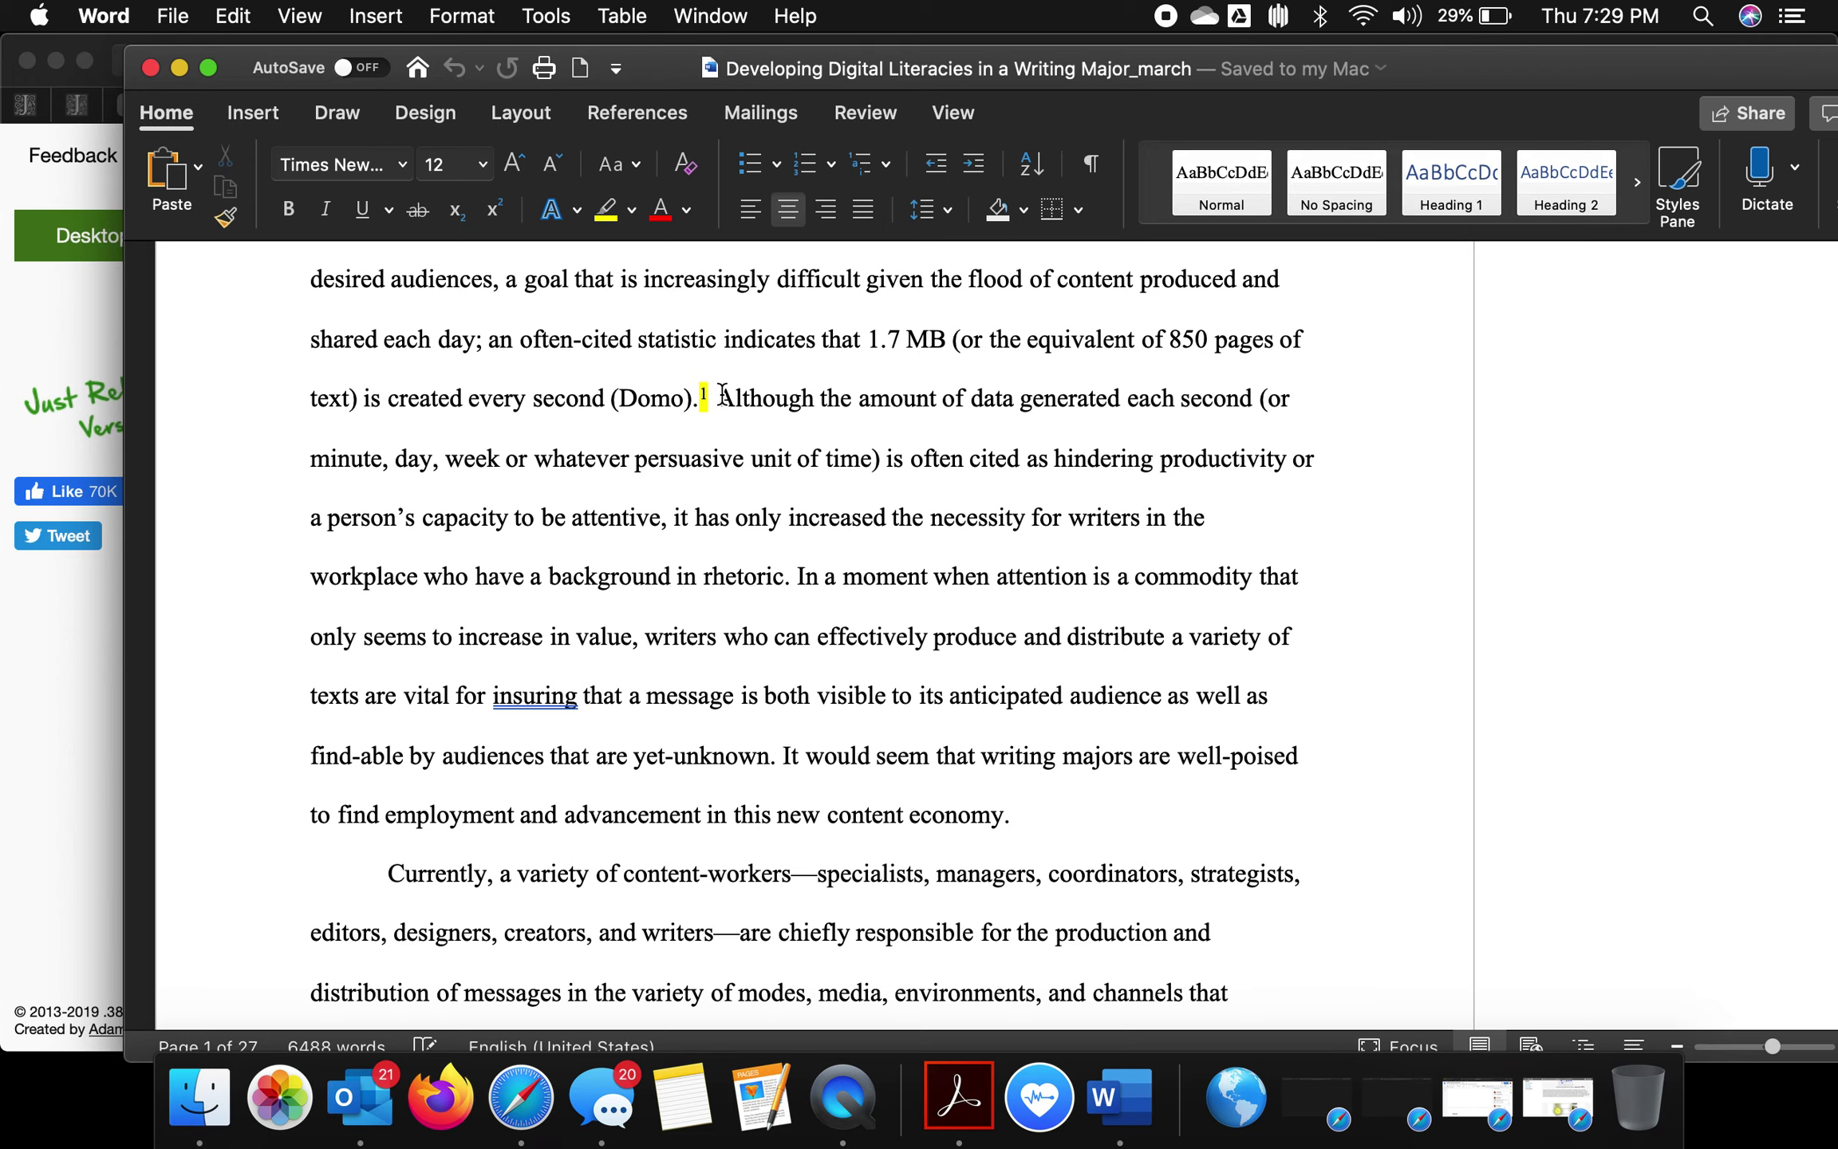
{"action": "scroll", "coordinate": [782, 539], "scroll_direction": "down", "scroll_amount": 4}
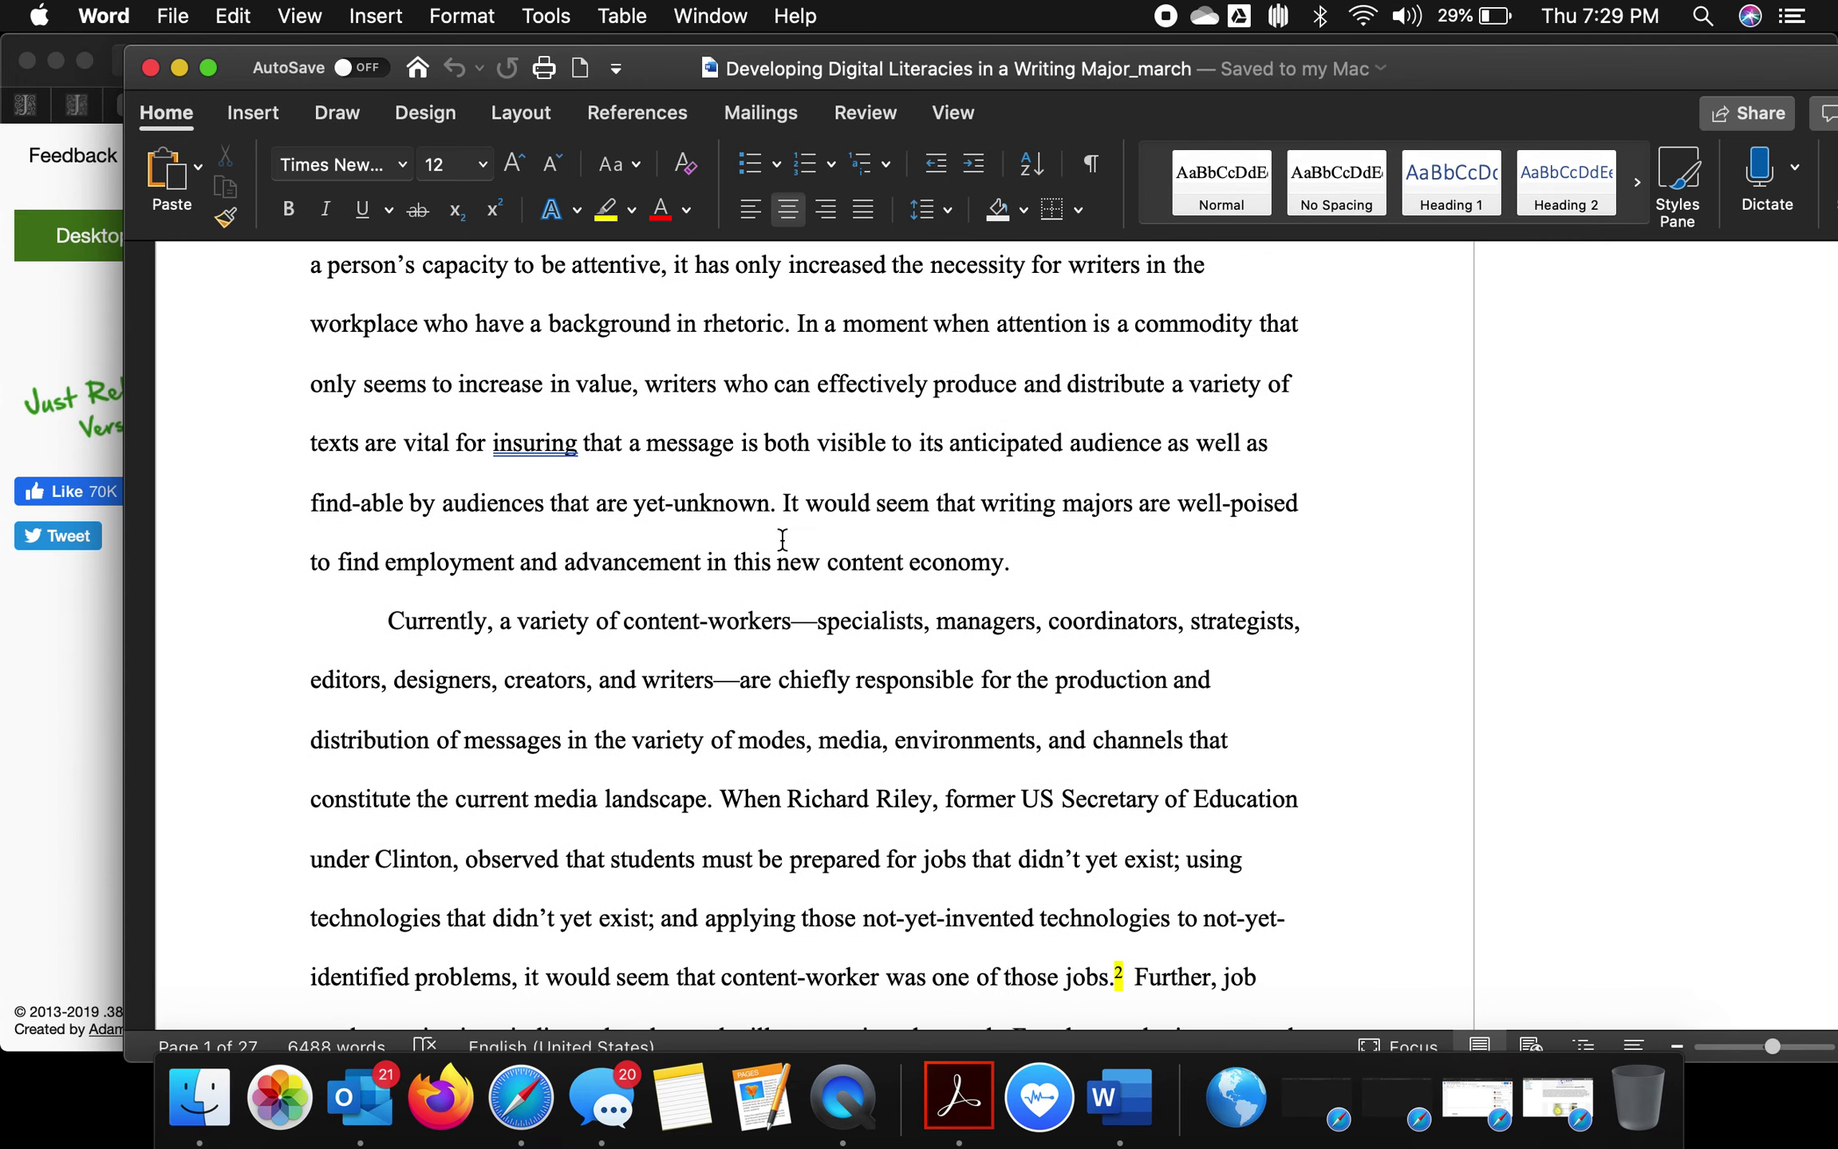
{"action": "scroll", "coordinate": [781, 540], "scroll_direction": "down", "scroll_amount": 4}
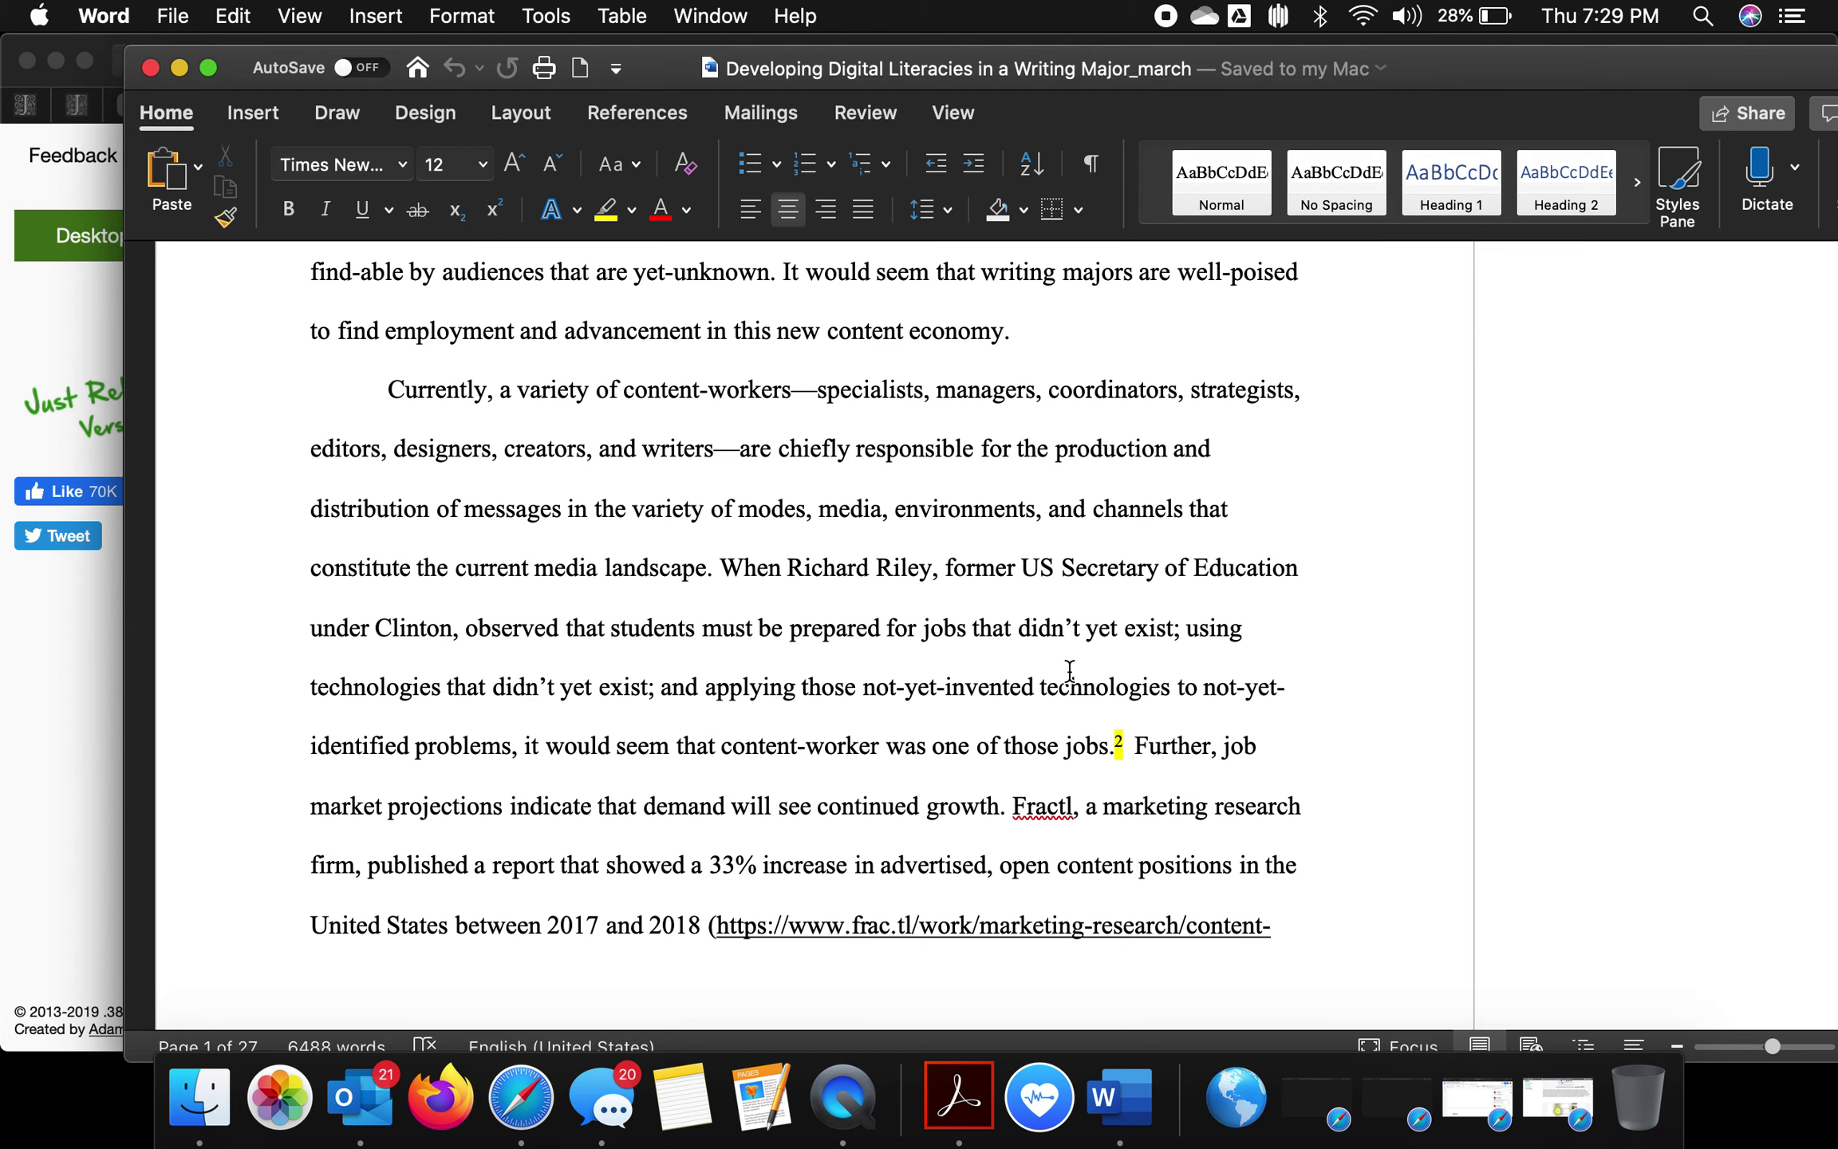
{"action": "left_click_drag", "start_coordinate": [1103, 746], "coordinate": [349, 419]}
{"action": "scroll", "coordinate": [348, 414], "scroll_direction": "up", "scroll_amount": 5}
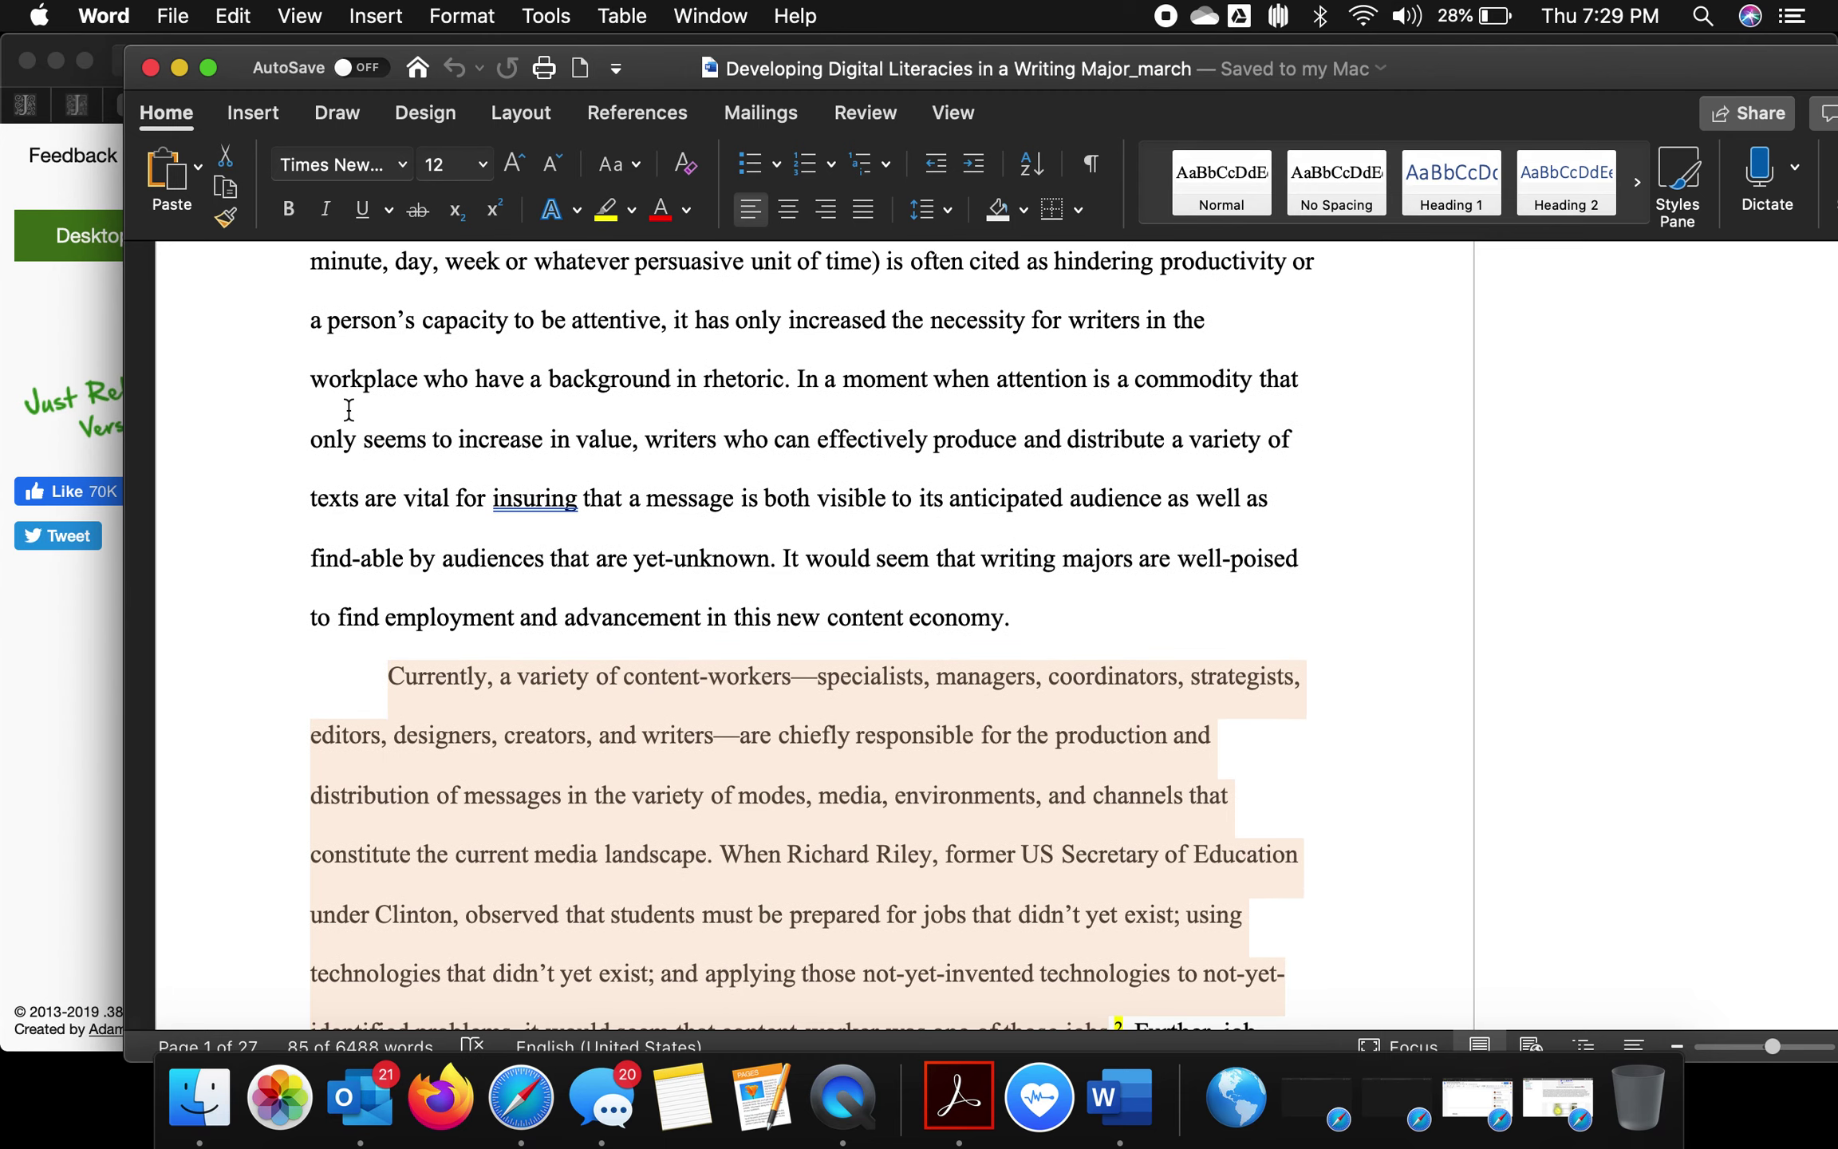
{"action": "key", "text": "super+c"}
{"action": "scroll", "coordinate": [564, 628], "scroll_direction": "up", "scroll_amount": 3}
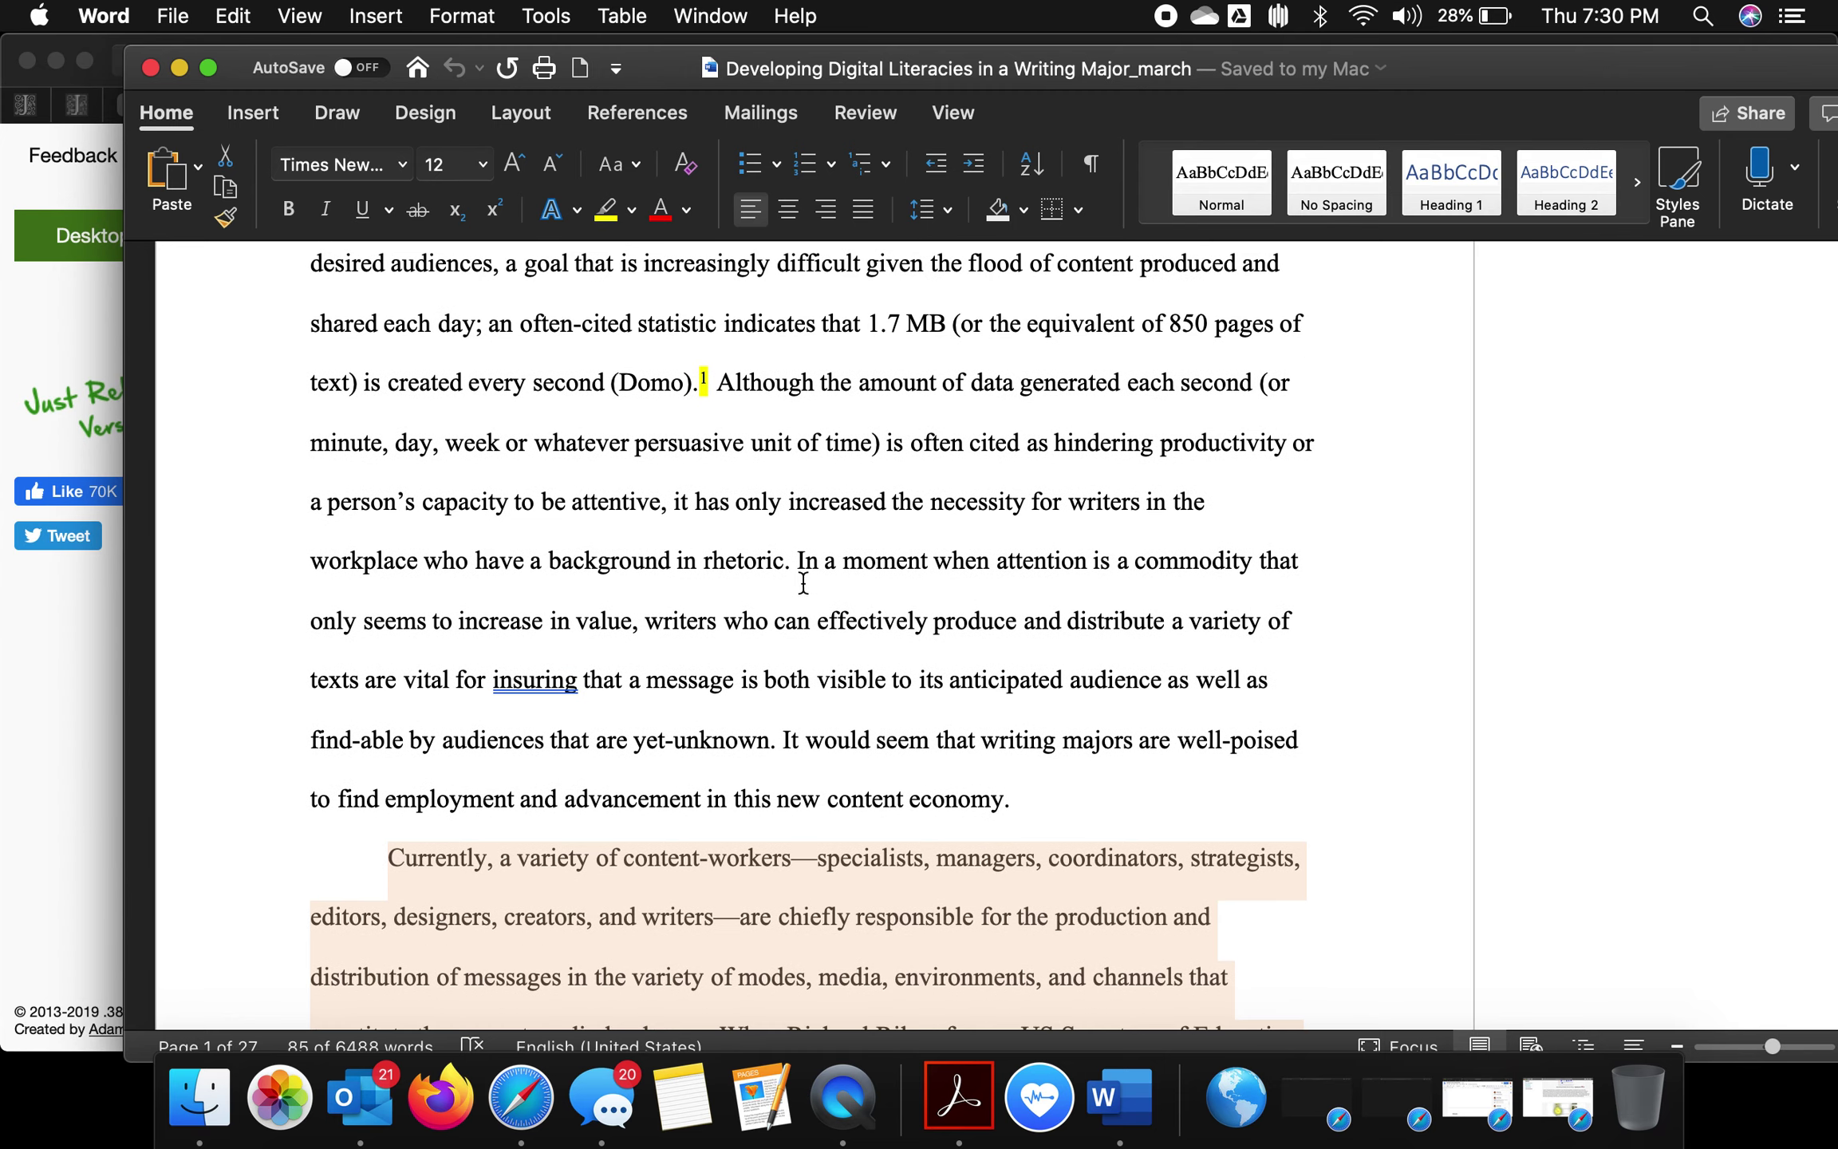
{"action": "left_click_drag", "start_coordinate": [786, 560], "coordinate": [1117, 863]}
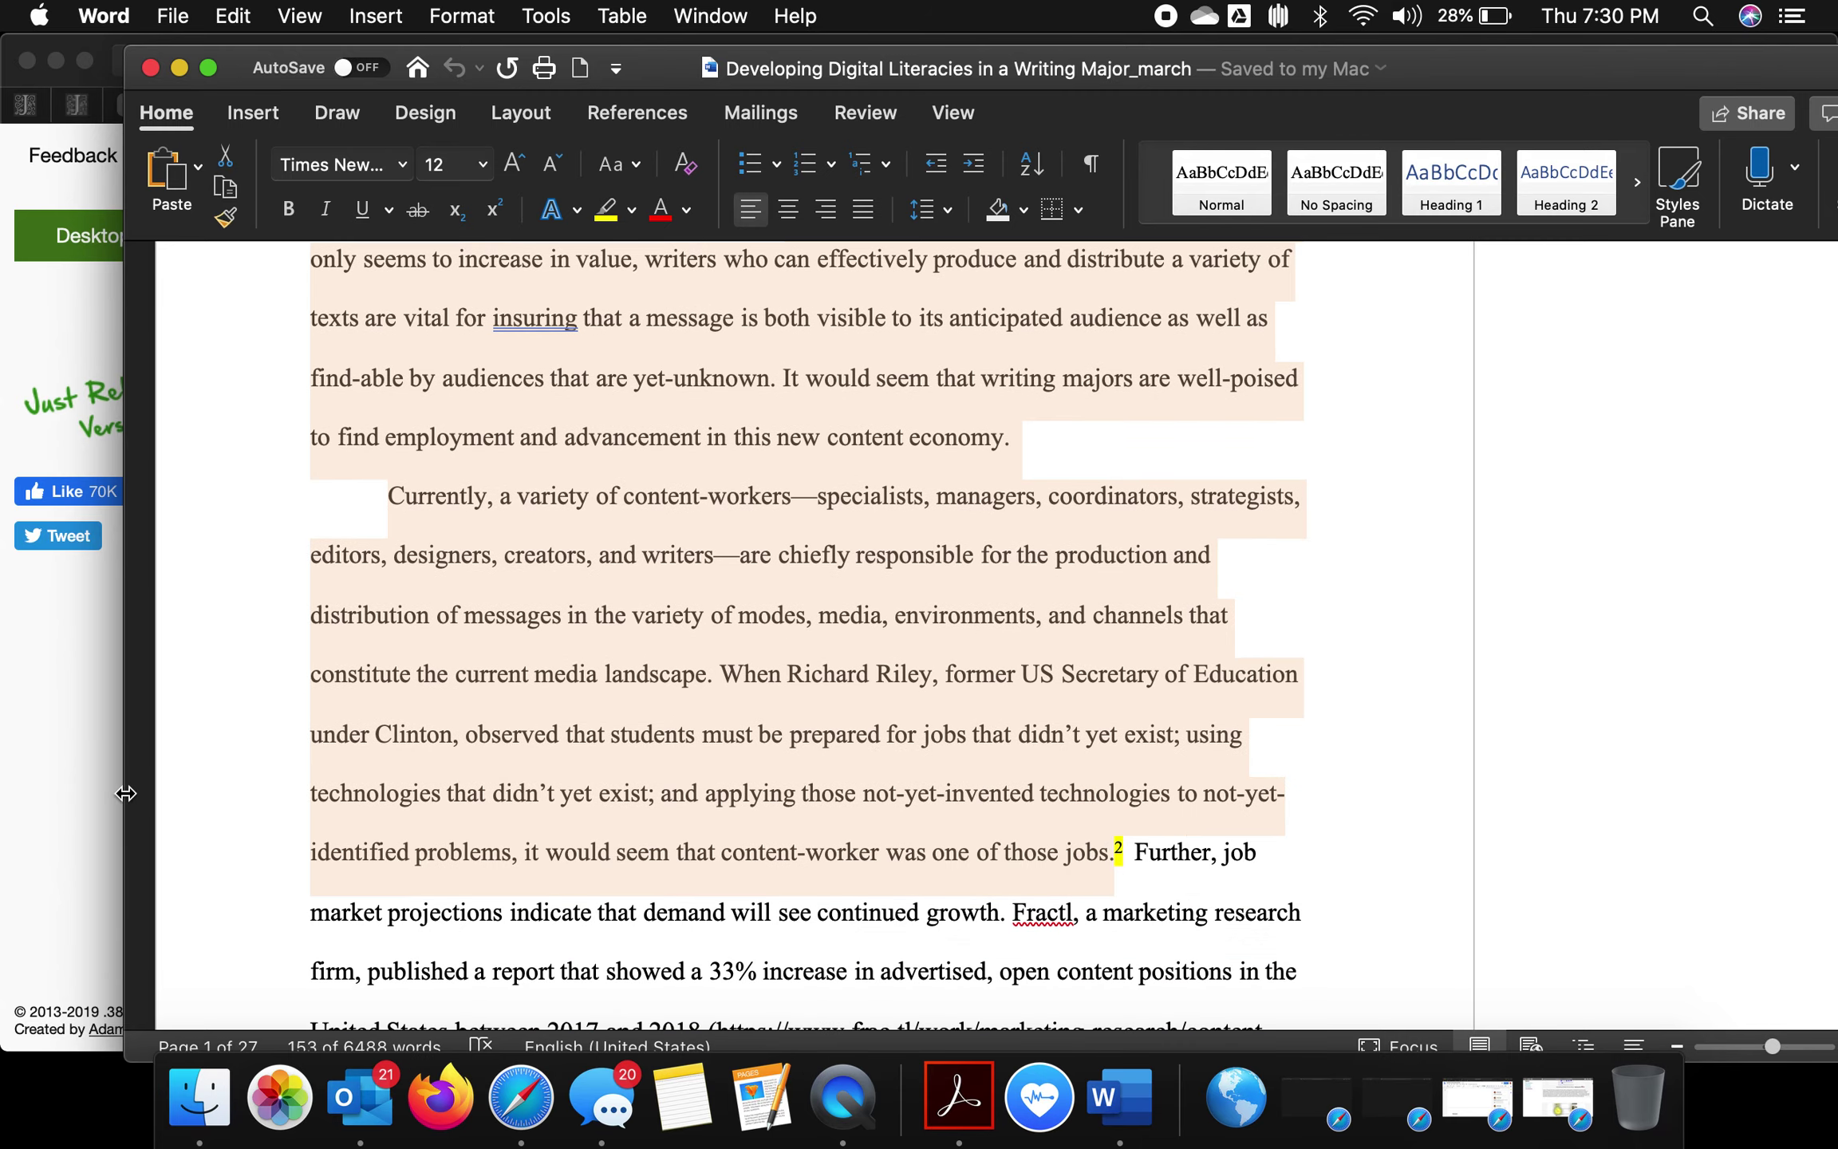
{"action": "left_click", "coordinate": [70, 753]}
- Replace the sample text with the pasted essay, delete the stray period, and add a blank top line
{"action": "key", "text": "super+a"}
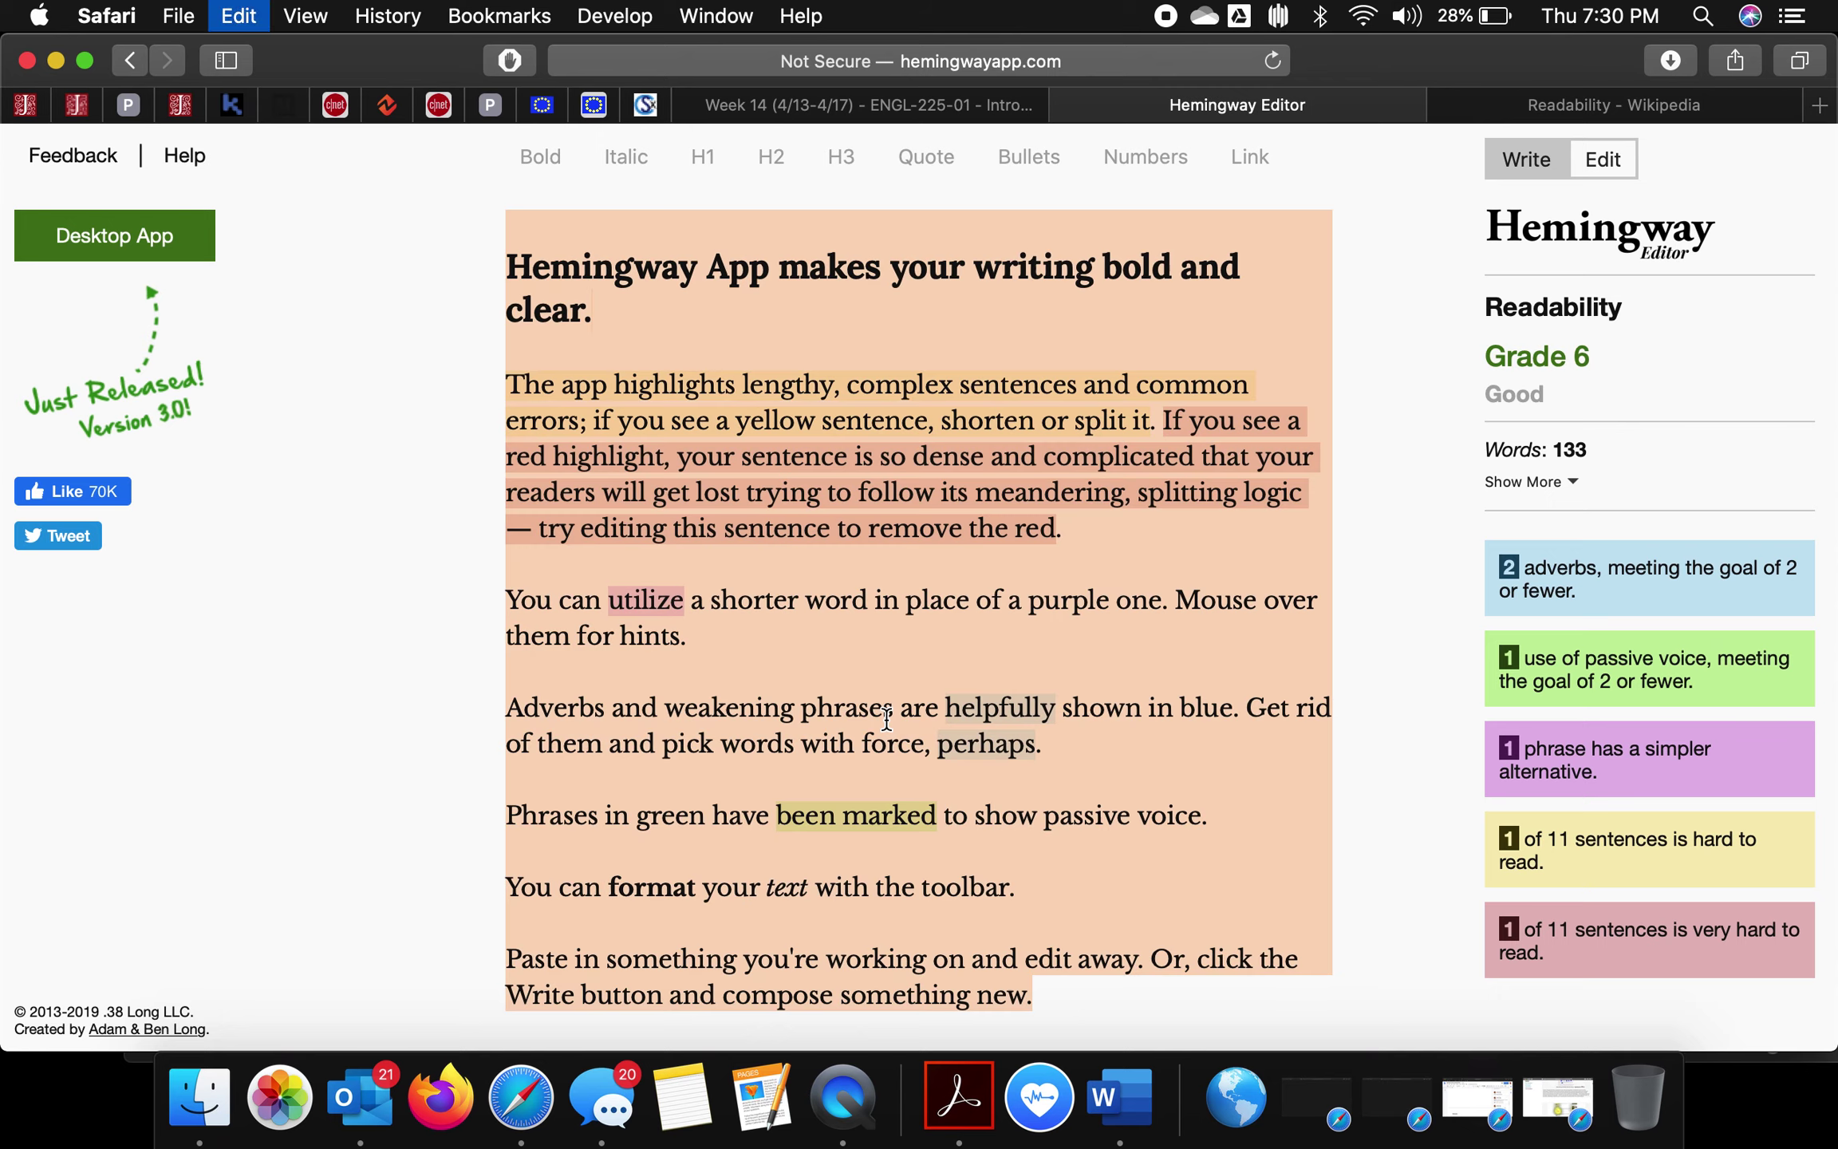
{"action": "key", "text": "super+v"}
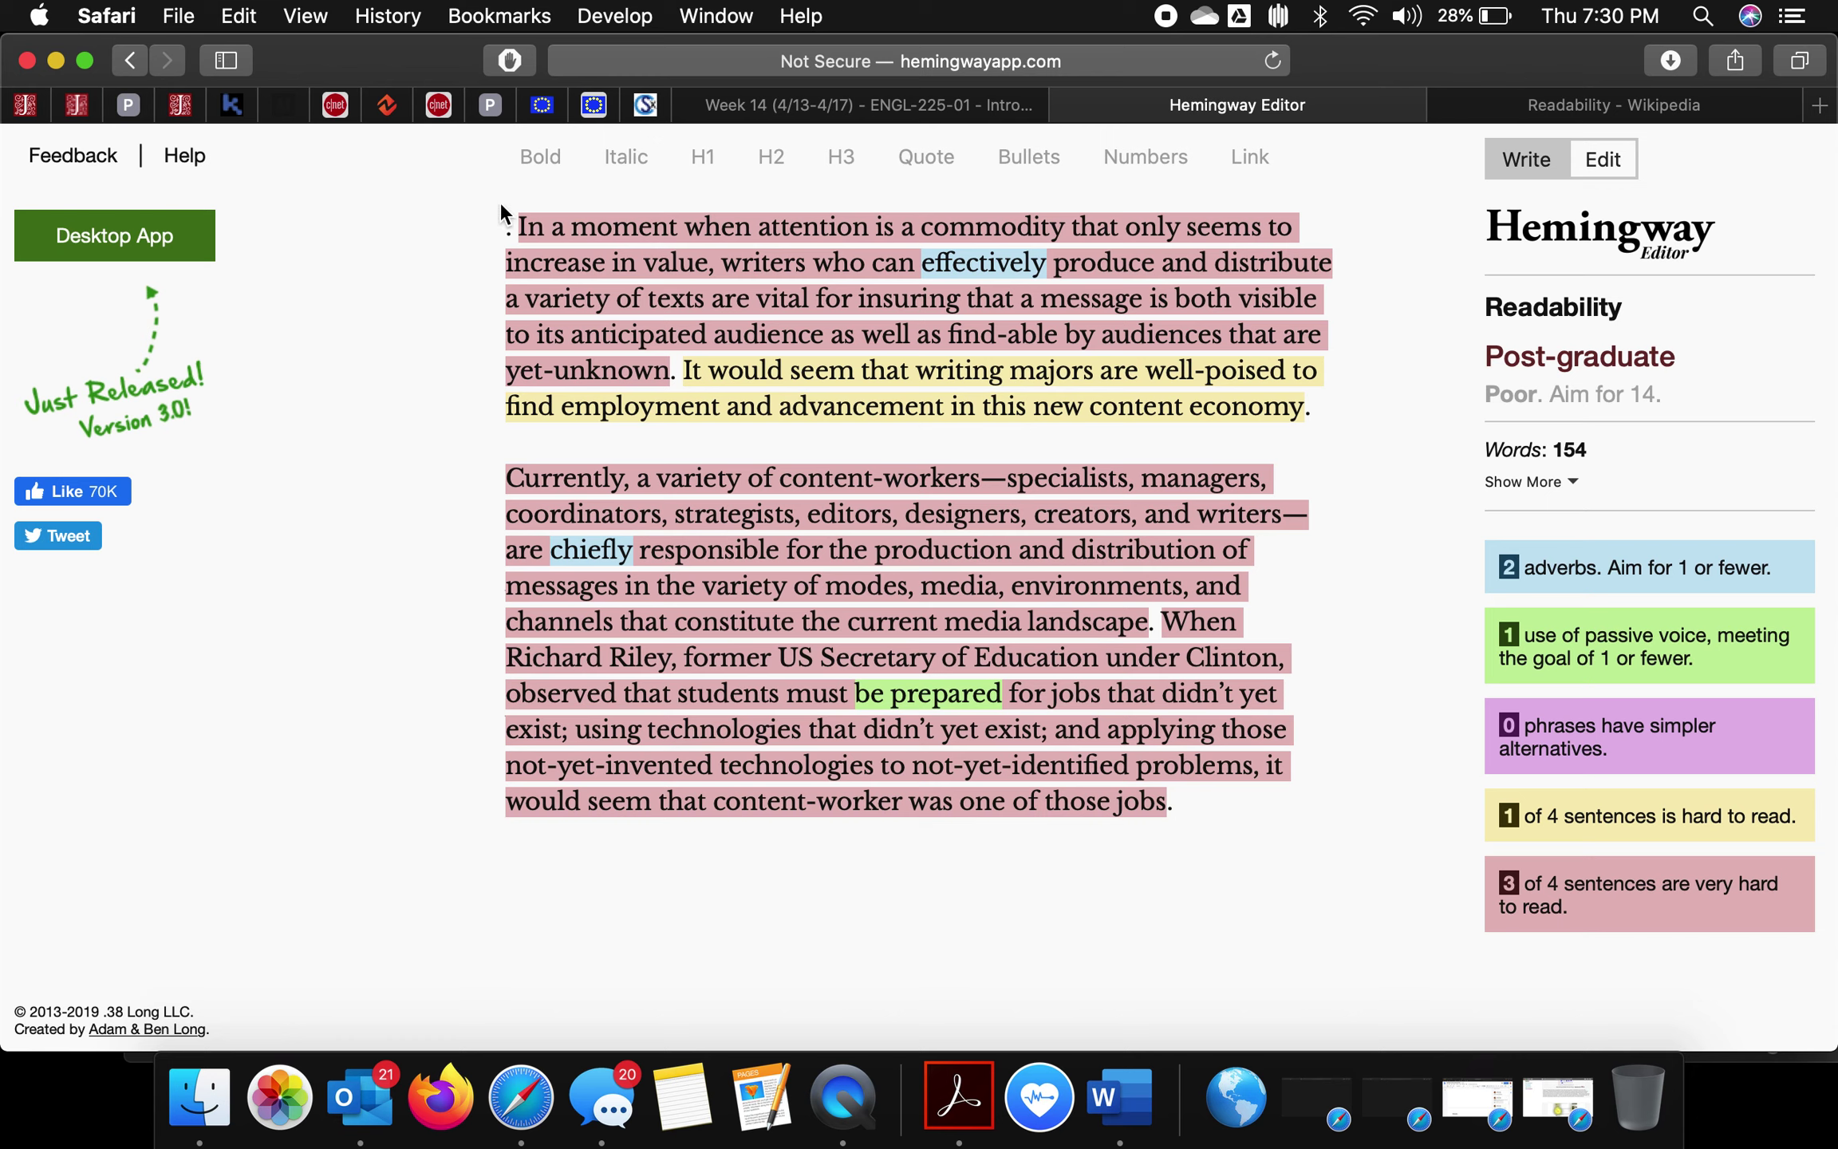
{"action": "left_click", "coordinate": [515, 227]}
{"action": "key", "text": "BackSpace"}
{"action": "key", "text": "BackSpace"}
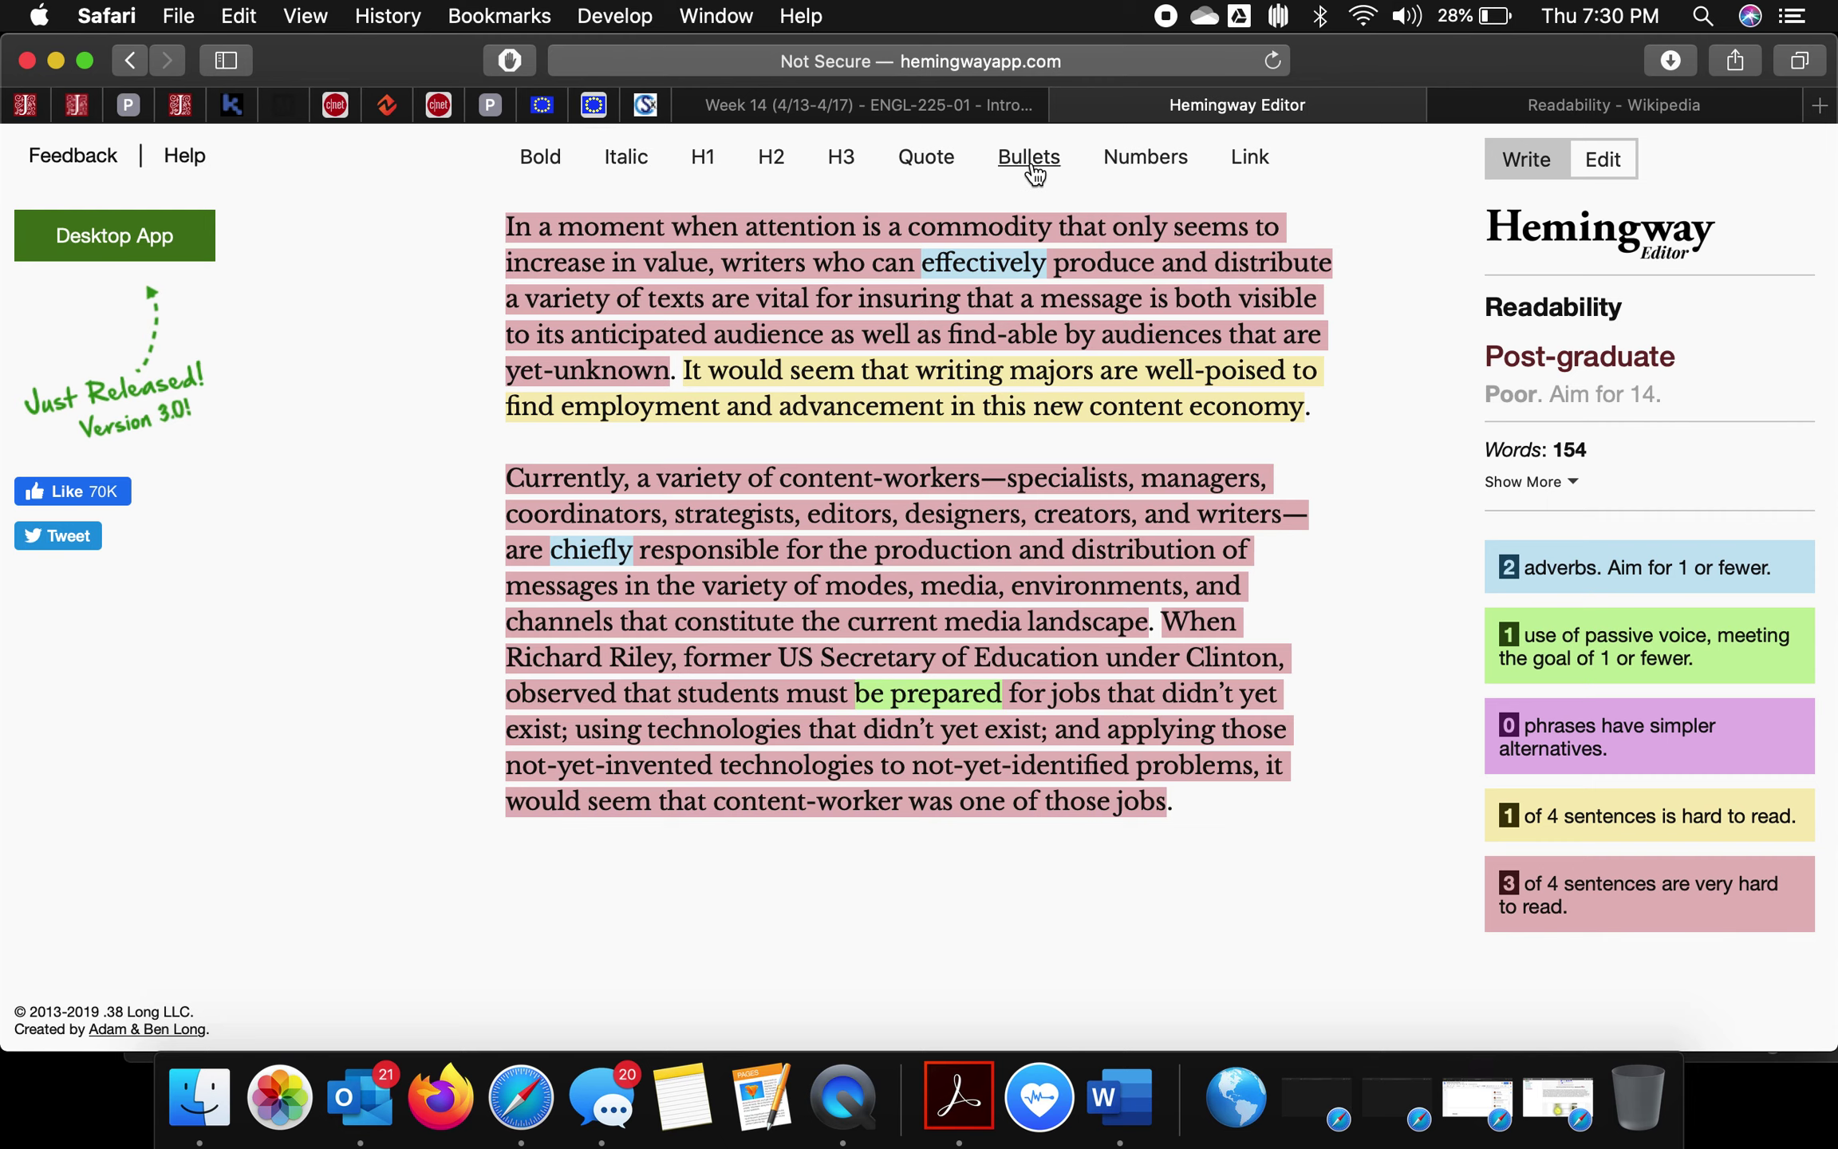
{"action": "key", "text": "Return"}
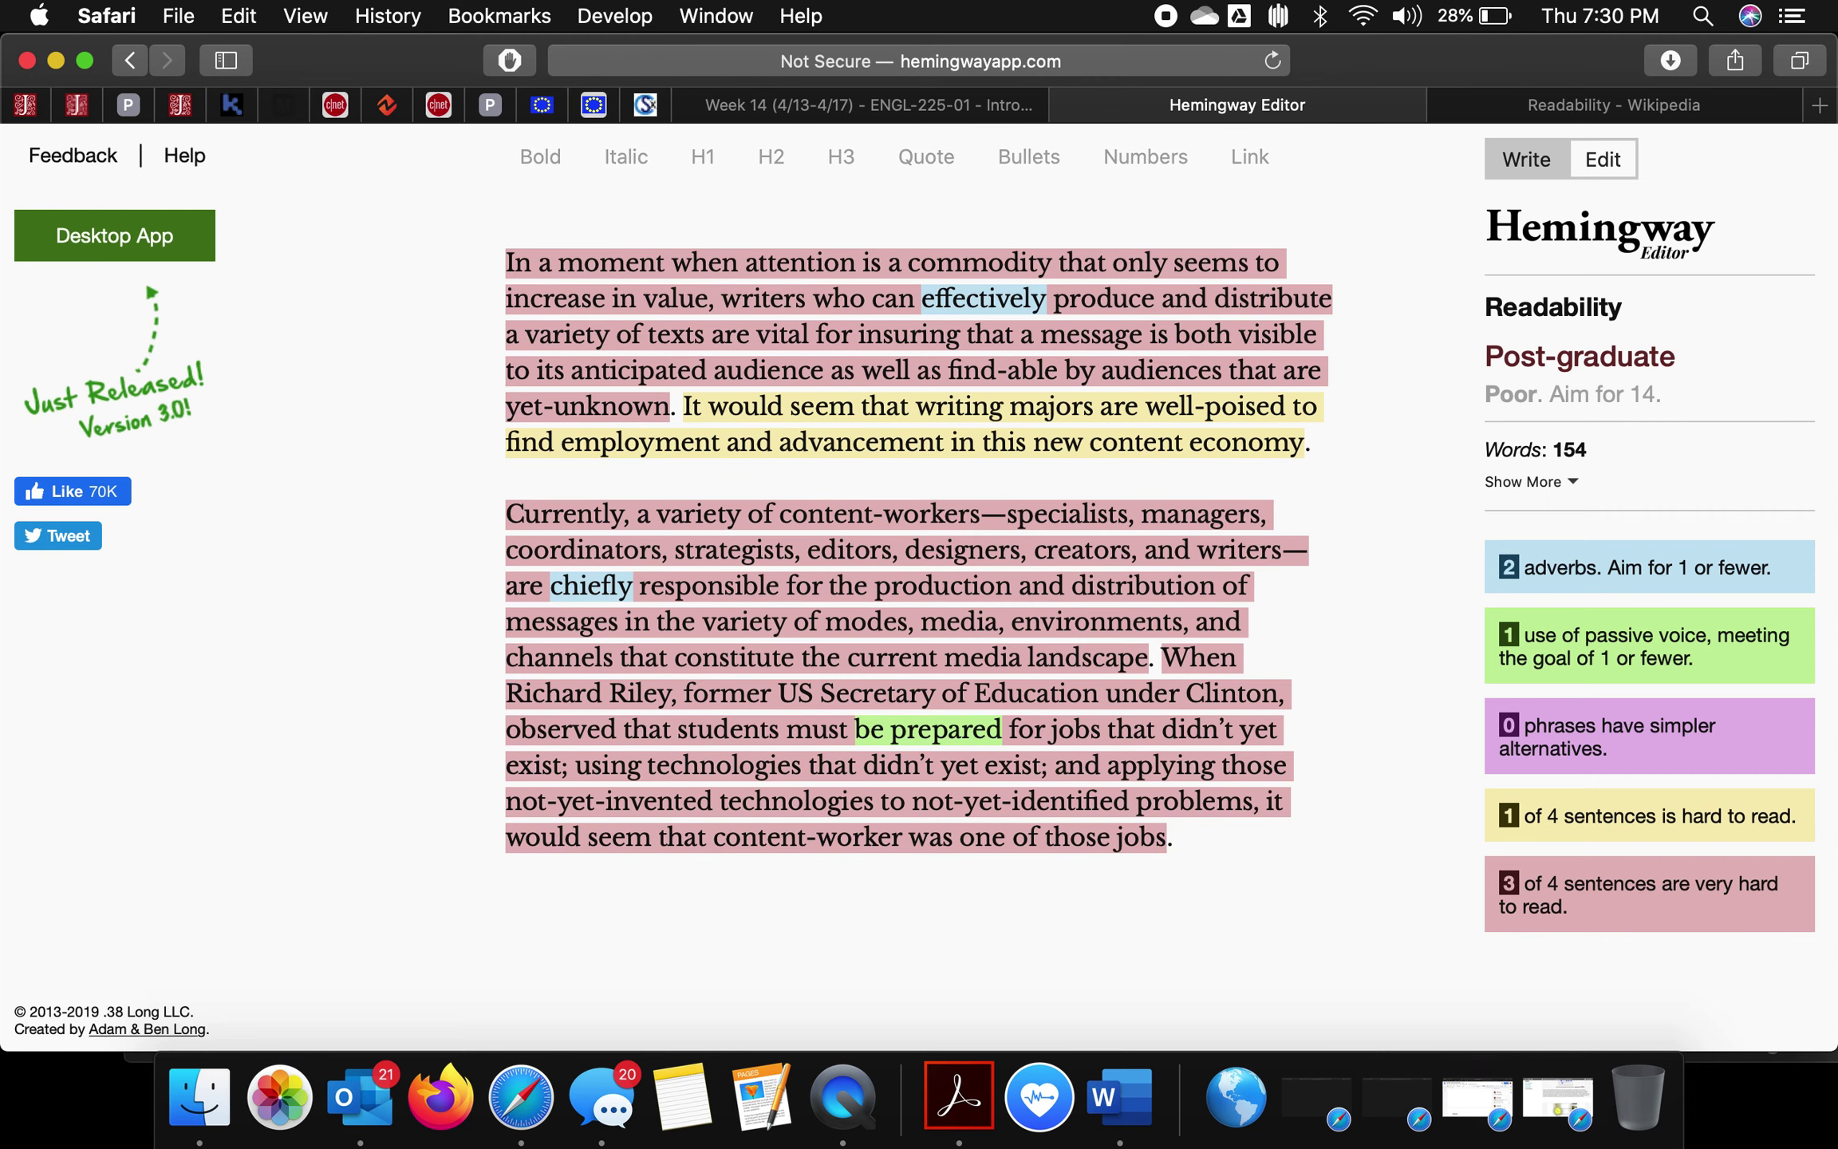
- Type TITLE on the top line and format it as a heading, first H2 then H1
{"action": "type", "text": "TITLE"}
{"action": "left_click_drag", "start_coordinate": [597, 225], "coordinate": [459, 227]}
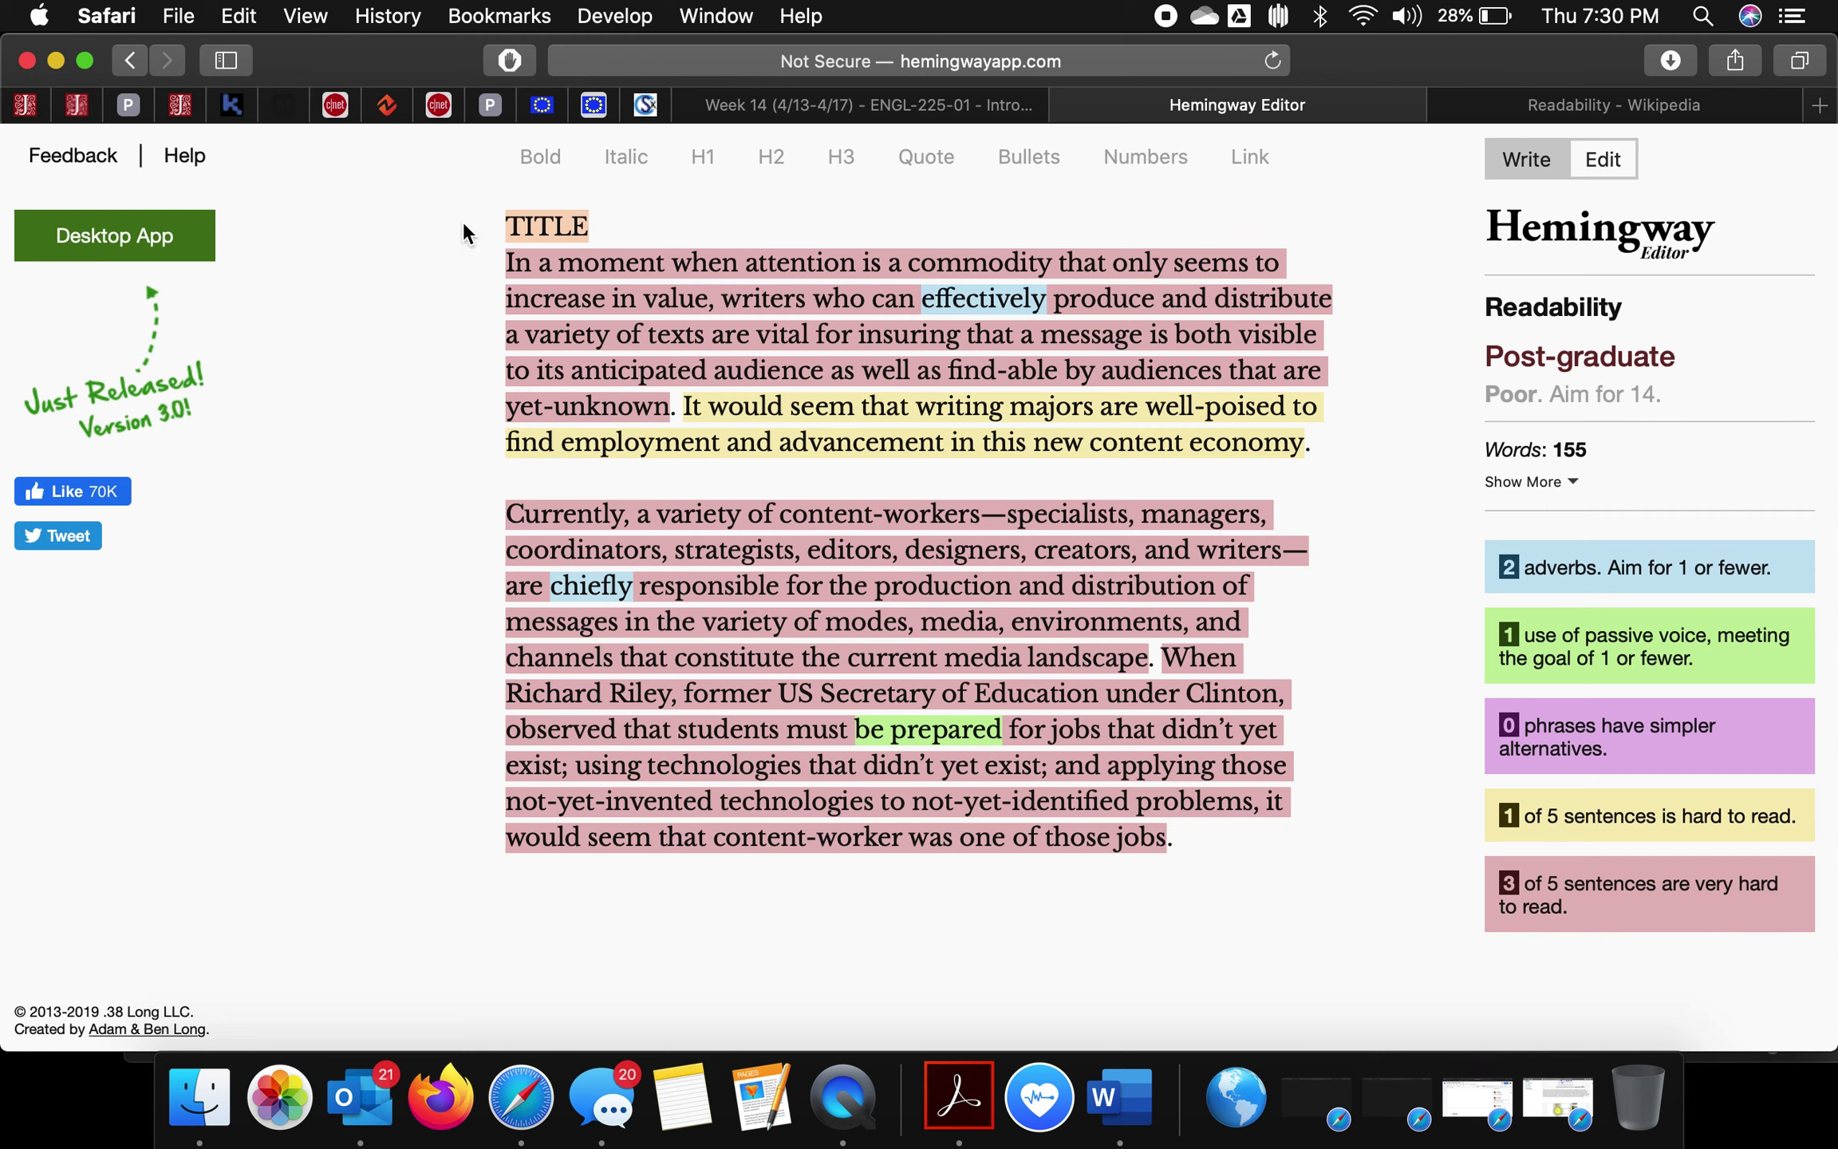
{"action": "left_click", "coordinate": [771, 158]}
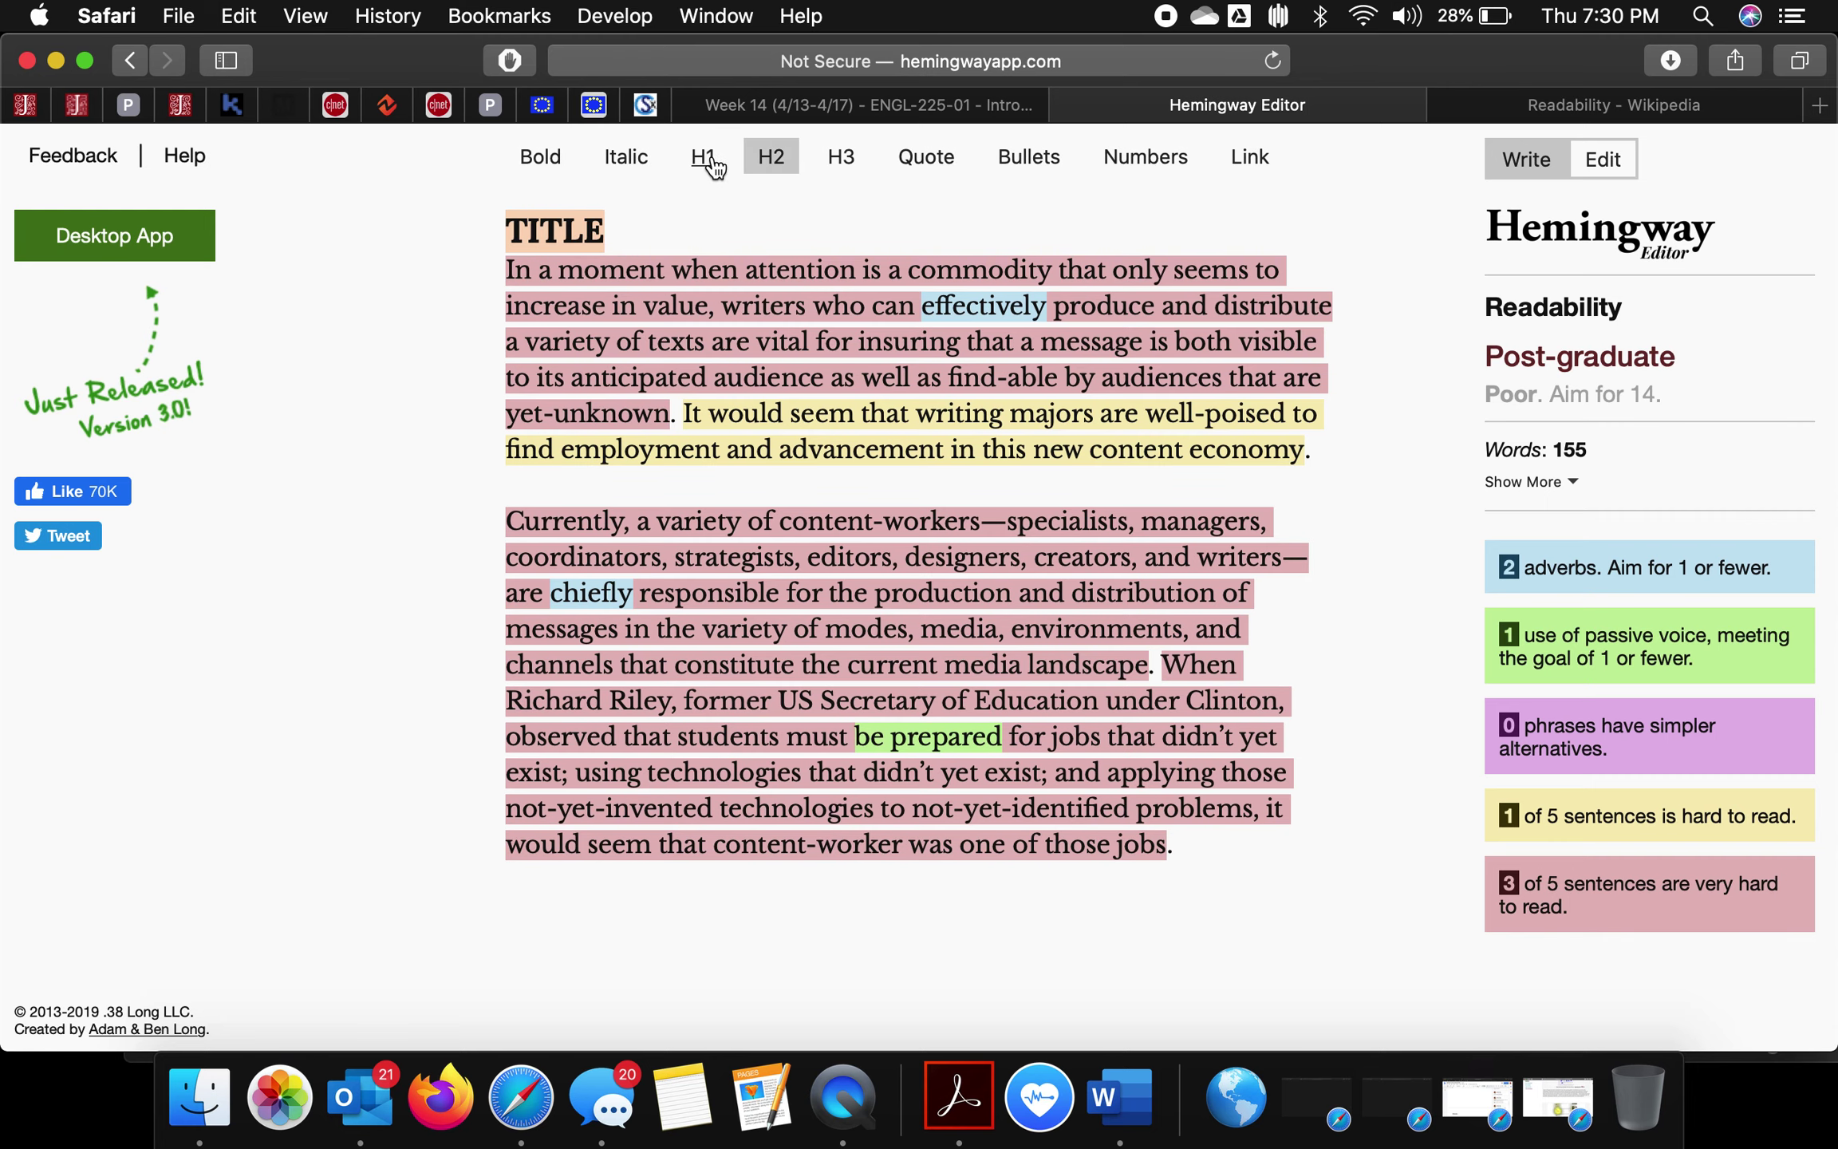
{"action": "left_click", "coordinate": [703, 157]}
- Add a 'Heading' line below TITLE formatted as a second-level heading
{"action": "left_click", "coordinate": [686, 239]}
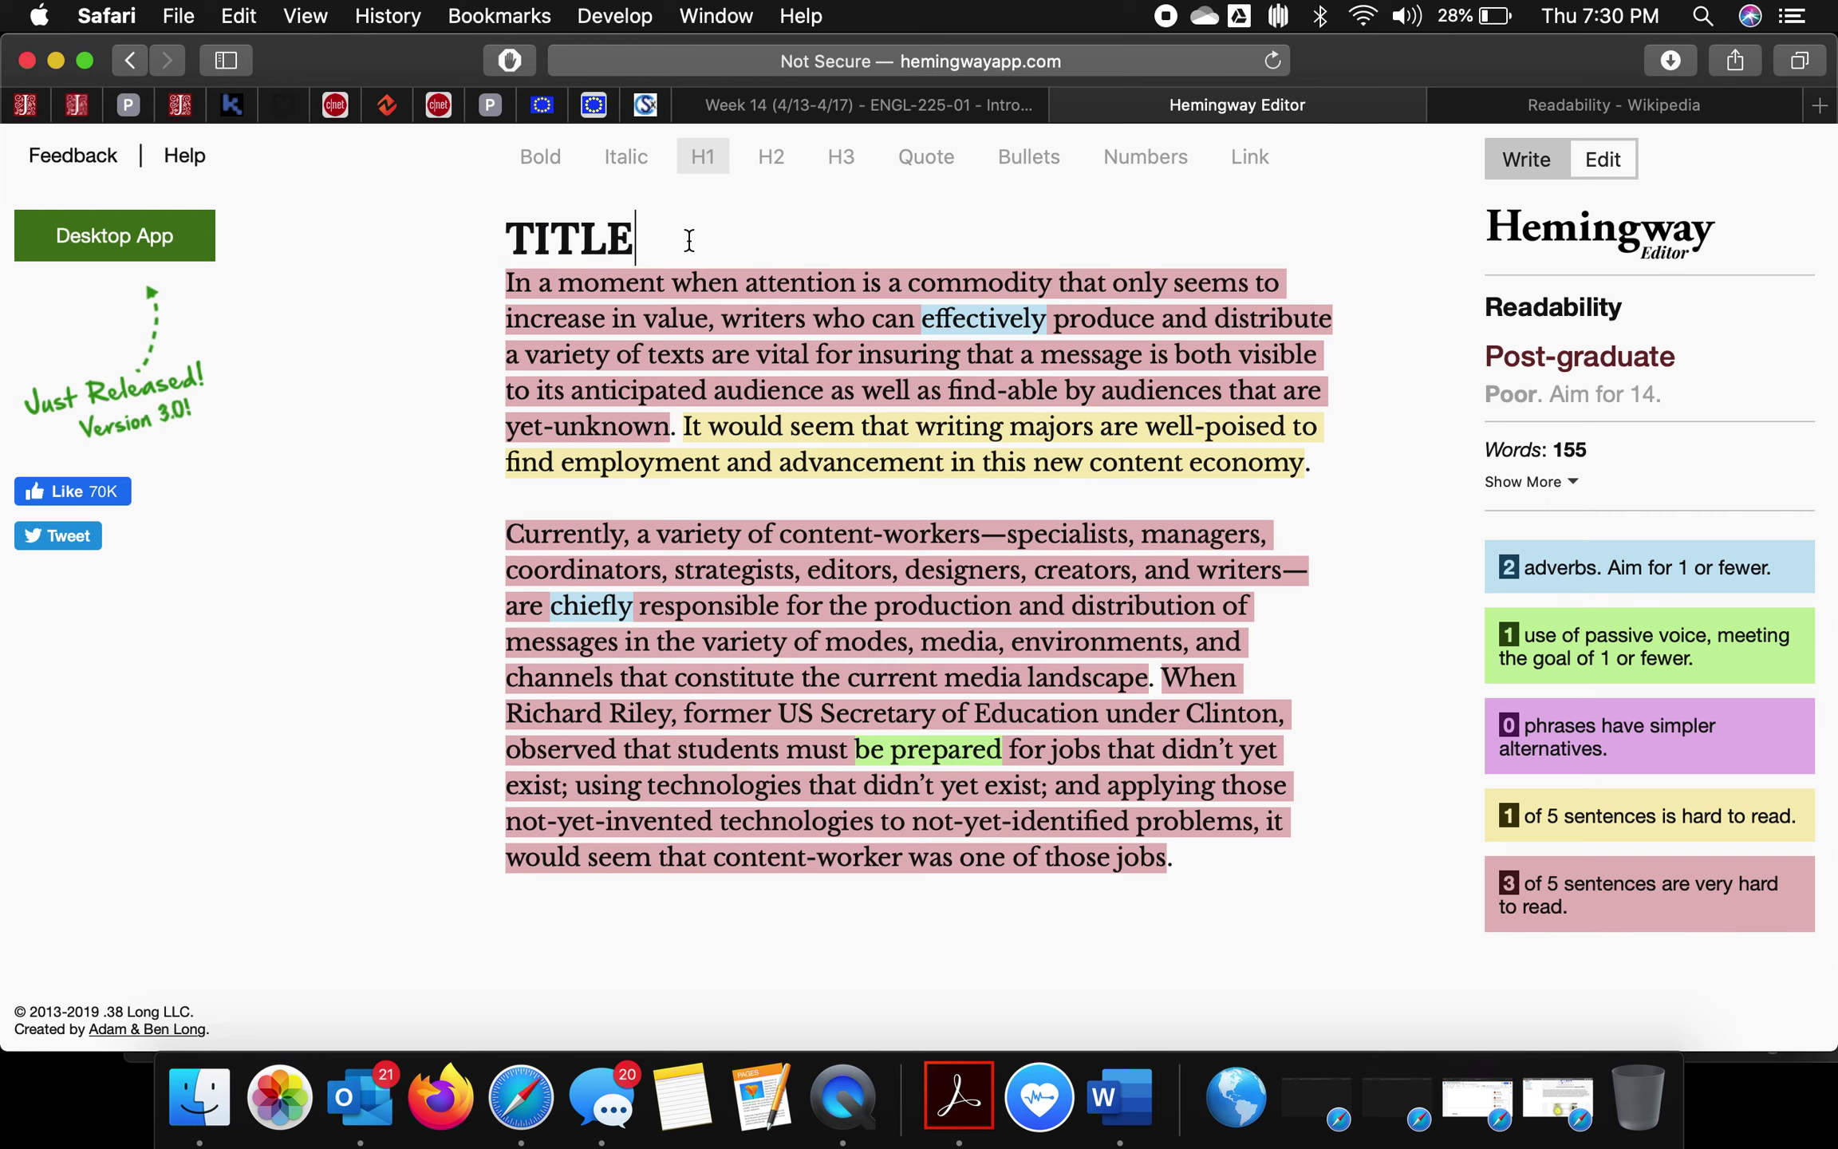
{"action": "key", "text": "Return"}
{"action": "type", "text": "Heading"}
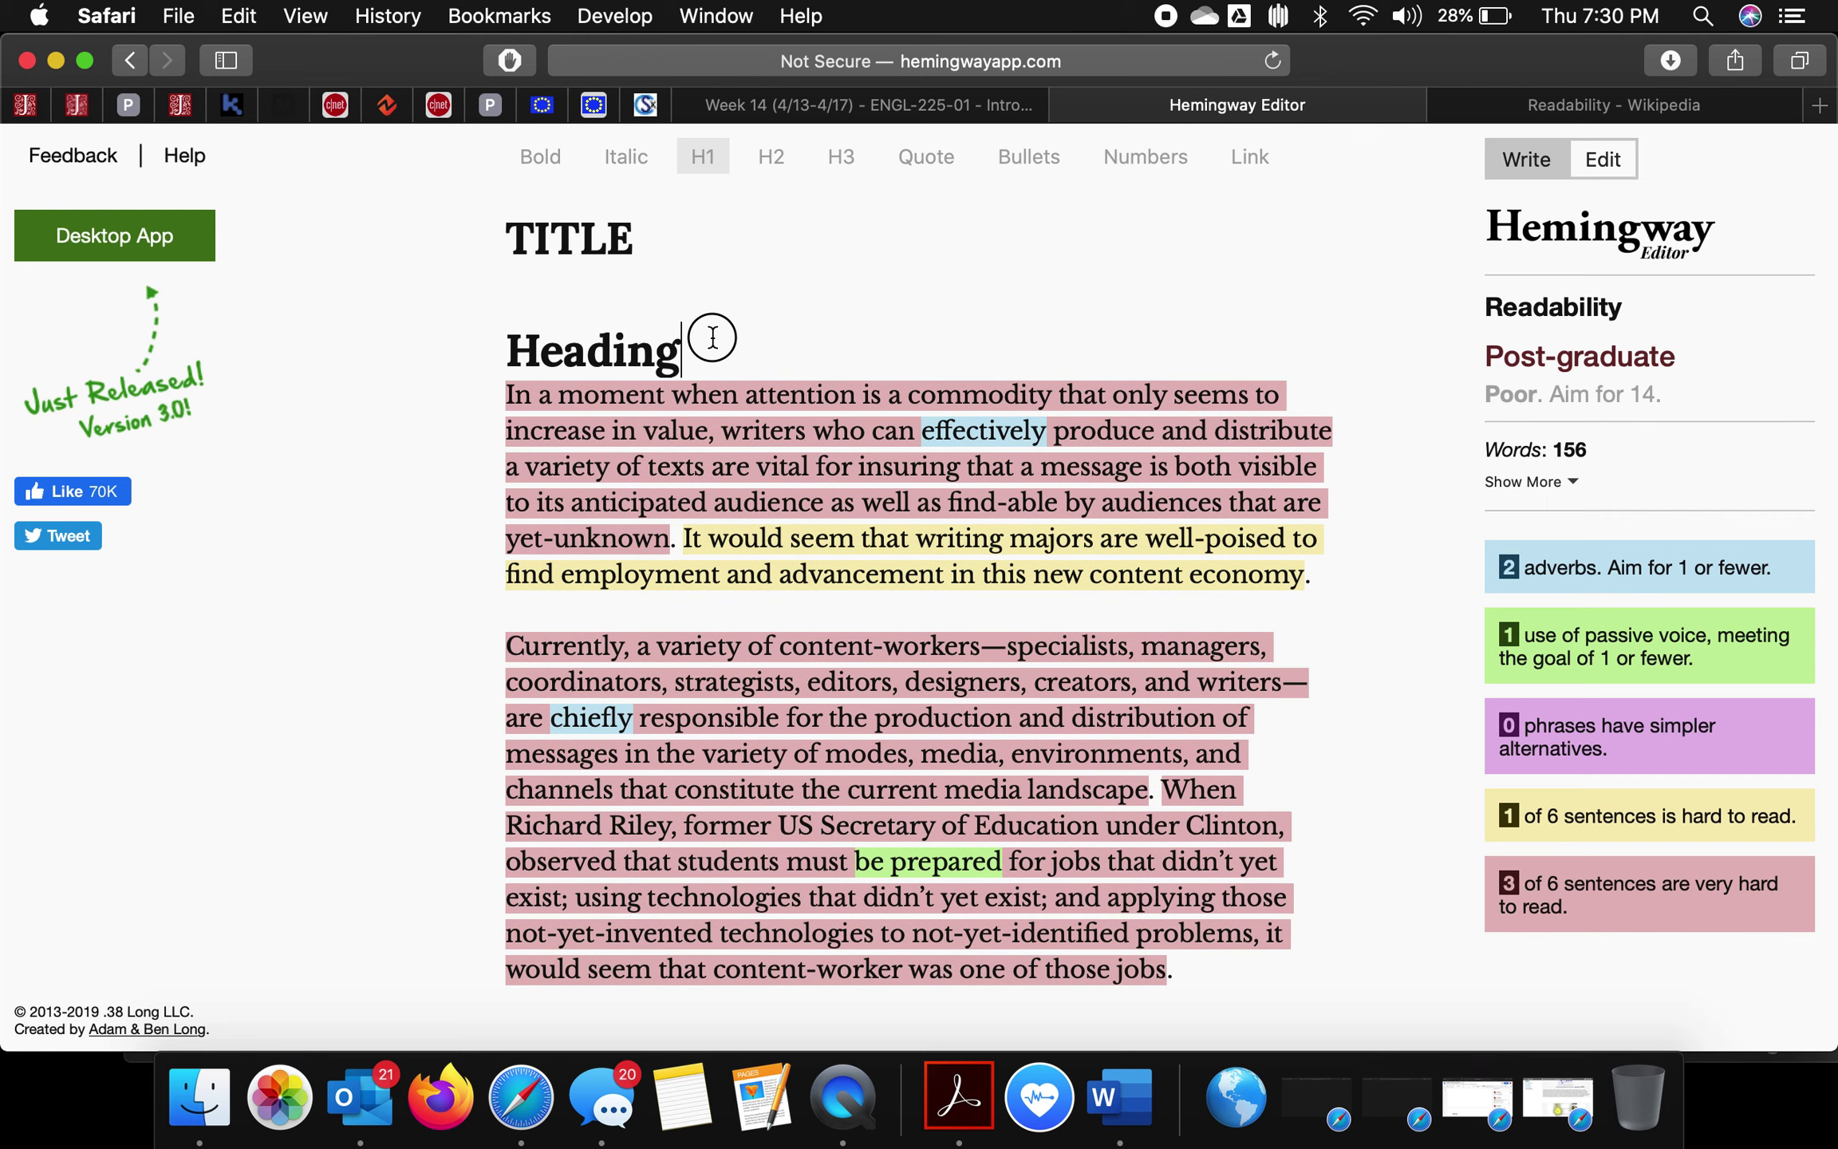
{"action": "left_click_drag", "start_coordinate": [713, 338], "coordinate": [449, 344]}
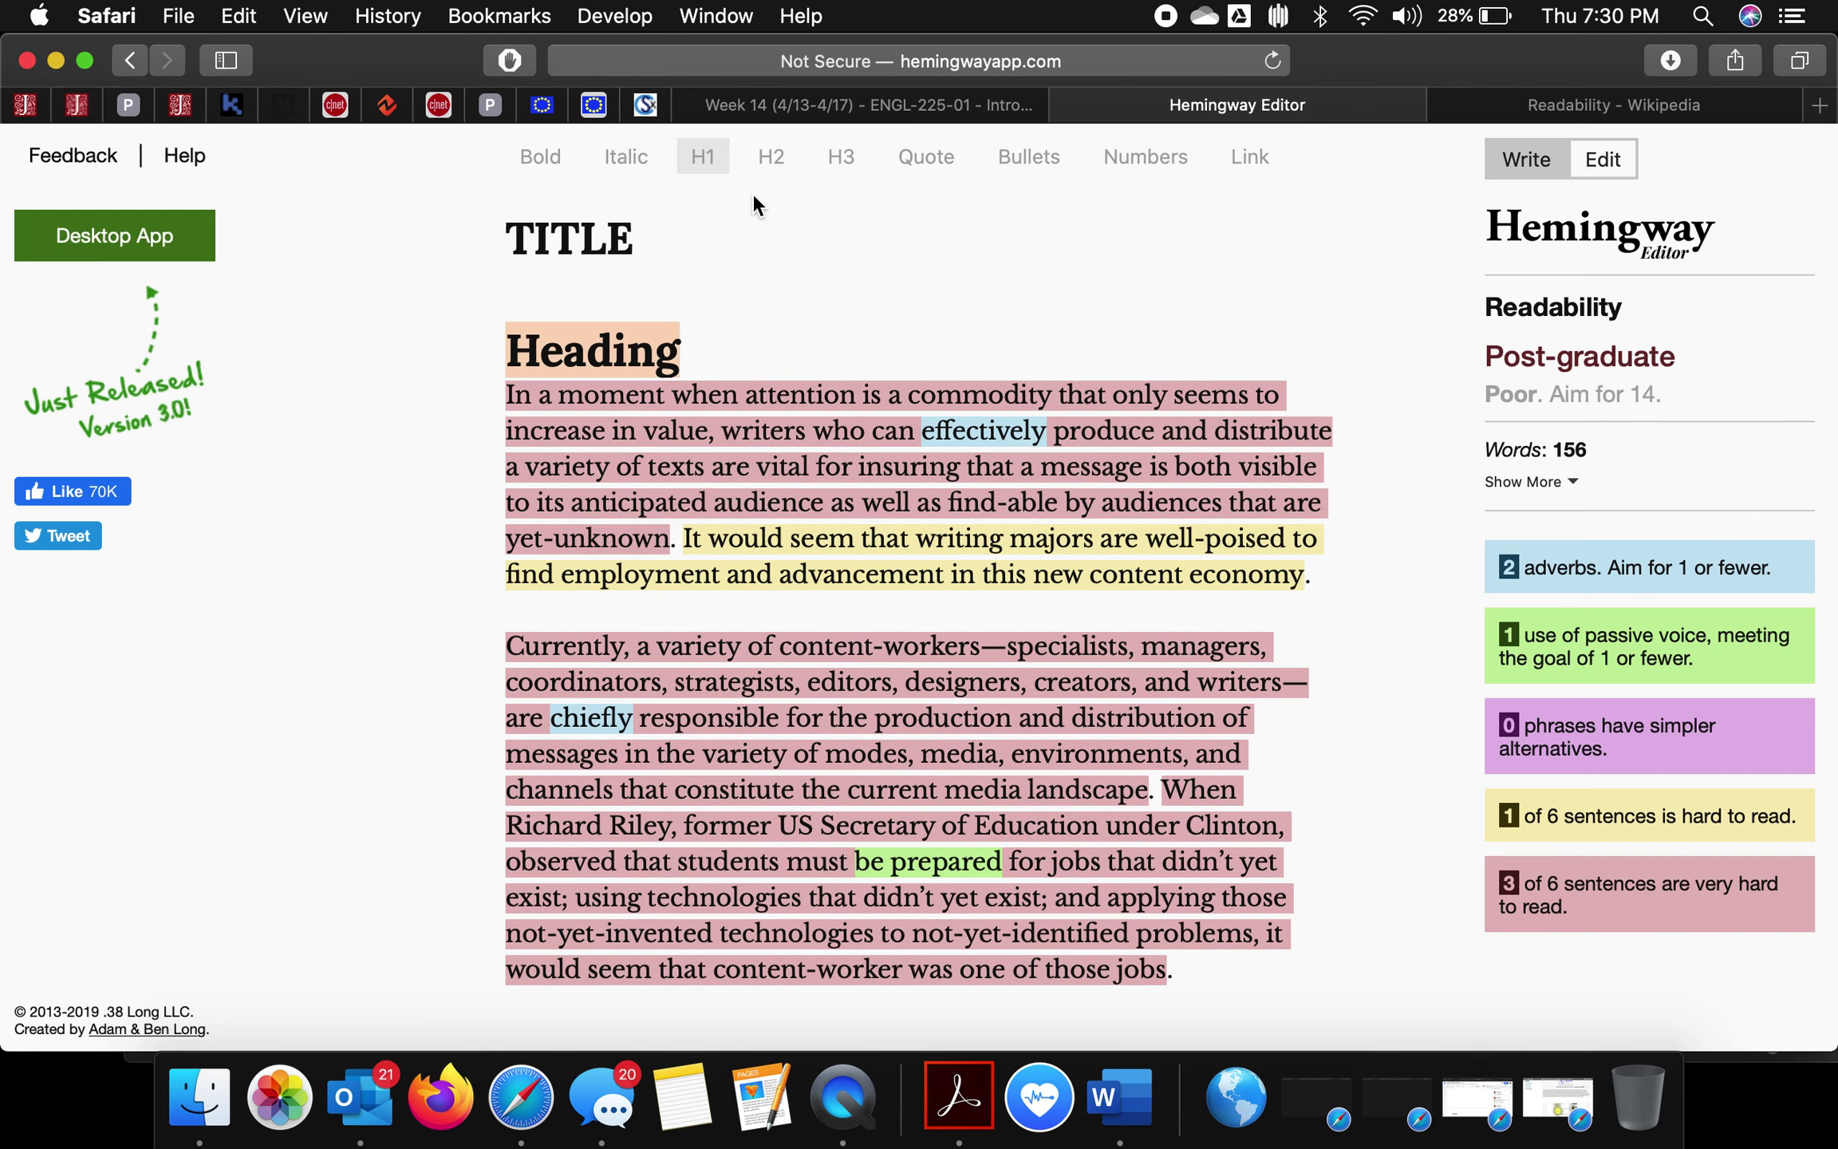
{"action": "left_click", "coordinate": [771, 157]}
{"action": "key", "text": "Right"}
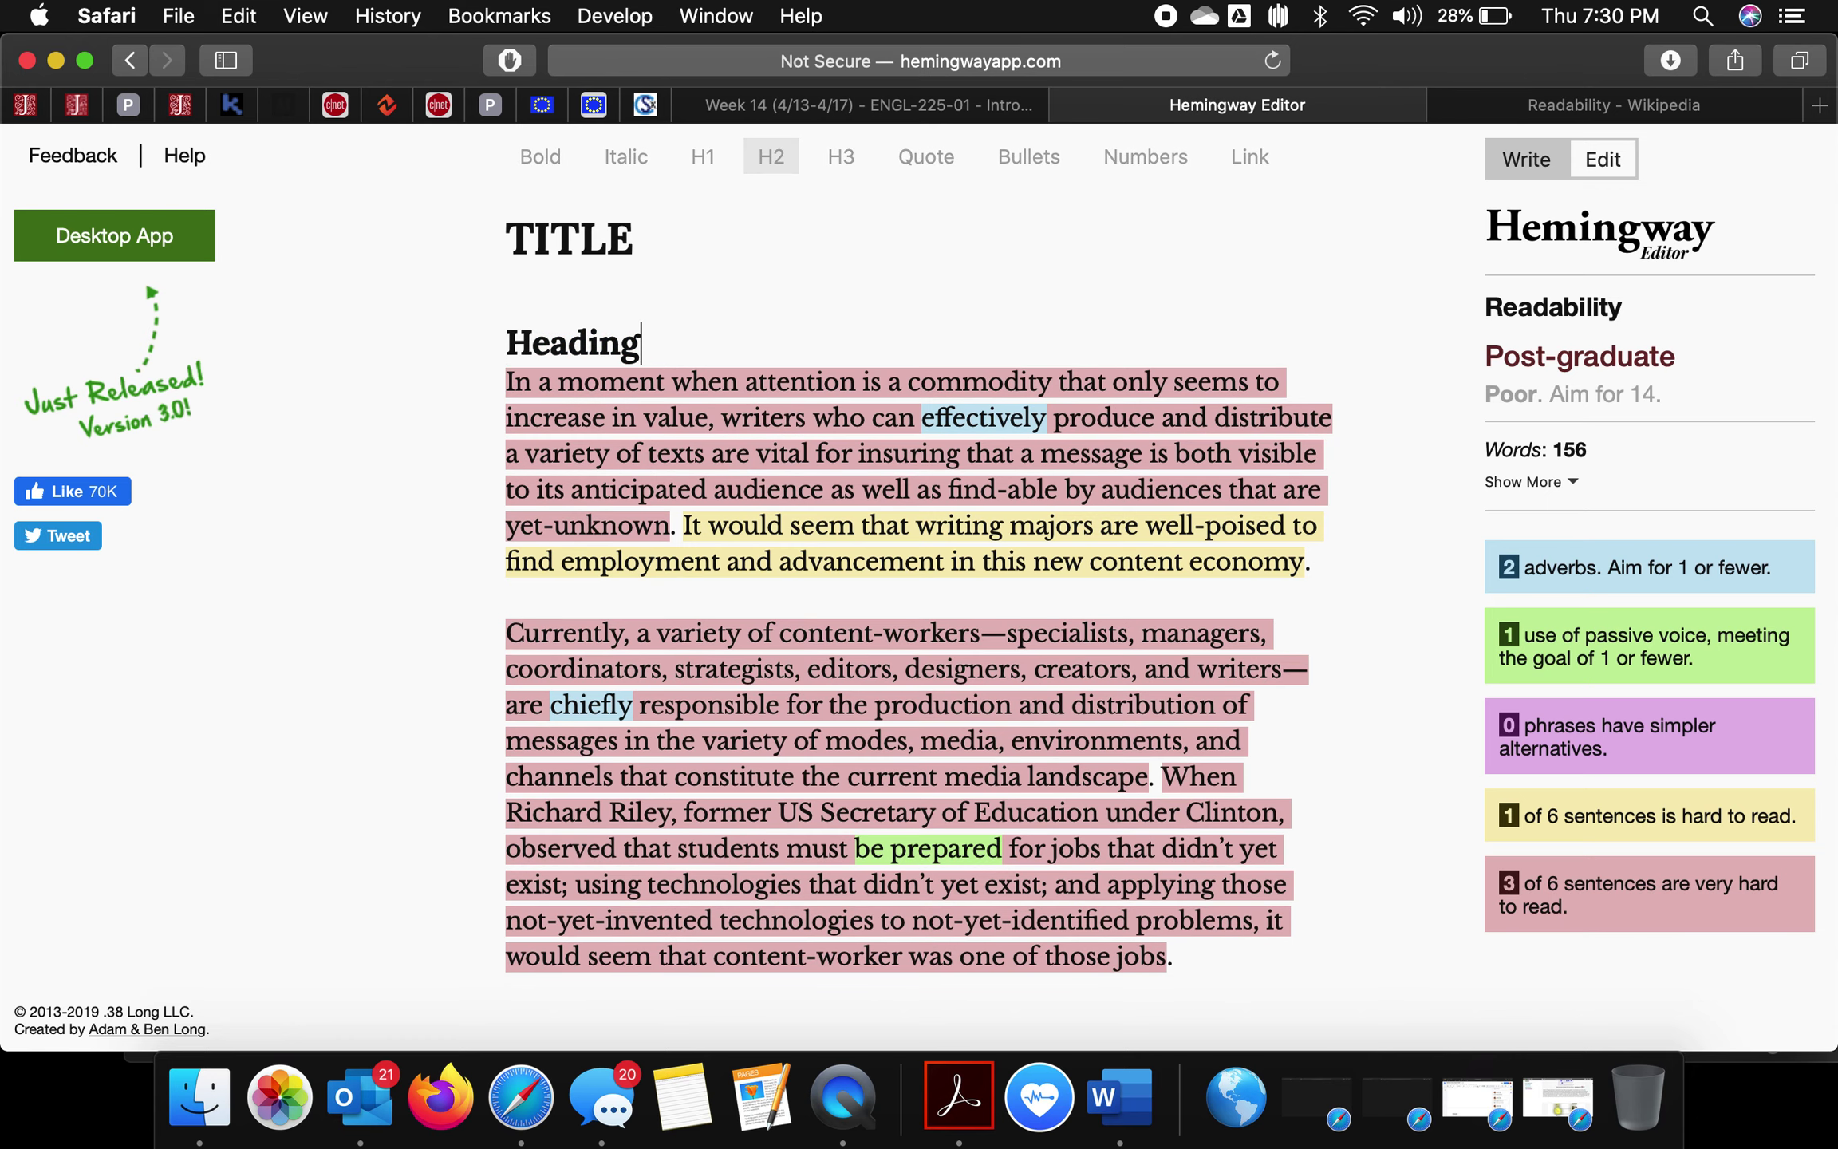
{"action": "key", "text": "Return"}
- Add a 'Subheading' line as a third-level heading, followed by a blank line
{"action": "type", "text": "Subheading"}
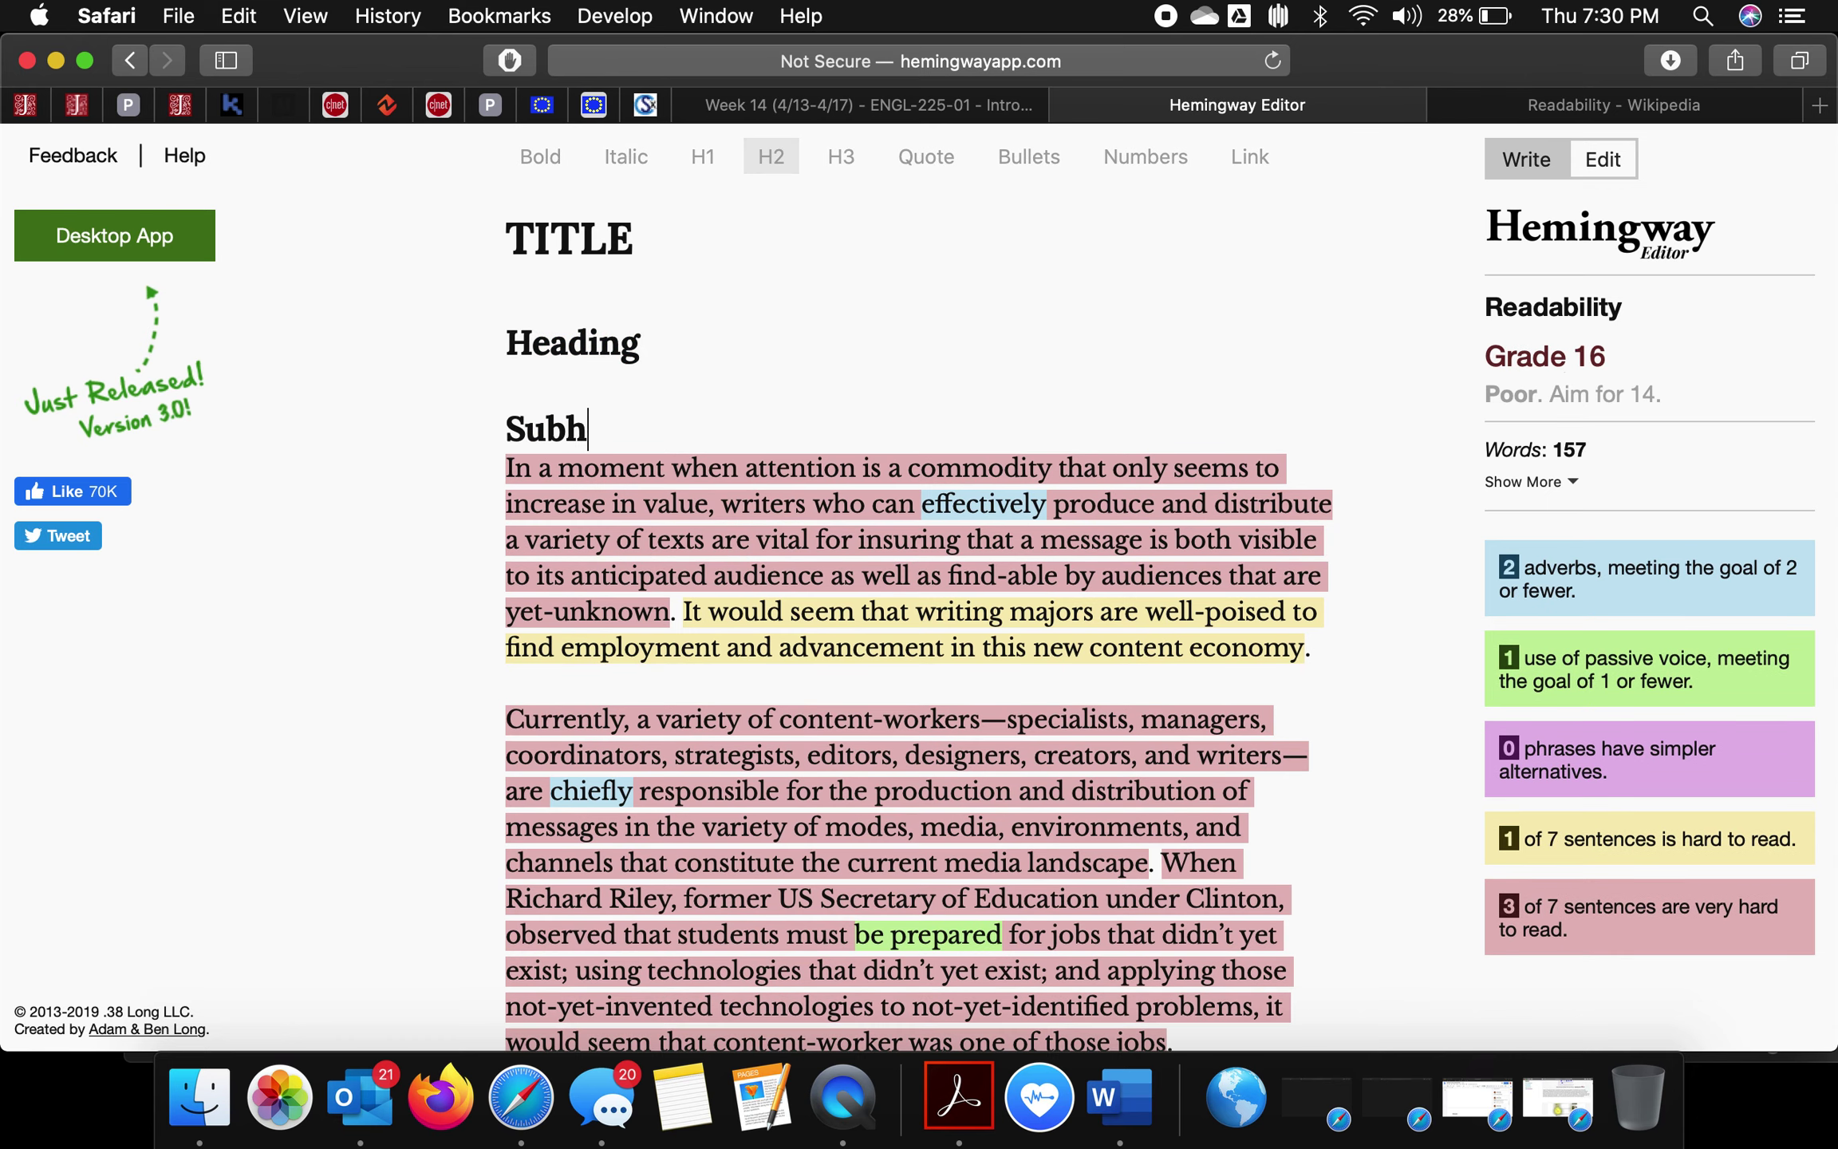
{"action": "key", "text": "shift+Left"}
{"action": "key", "text": "shift+Left"}
{"action": "key", "text": "shift+Left"}
{"action": "key", "text": "shift+Left"}
{"action": "key", "text": "shift+Left"}
{"action": "key", "text": "shift+Left"}
{"action": "key", "text": "shift+Left"}
{"action": "key", "text": "shift+Left"}
{"action": "key", "text": "shift+Left"}
{"action": "key", "text": "shift+Left"}
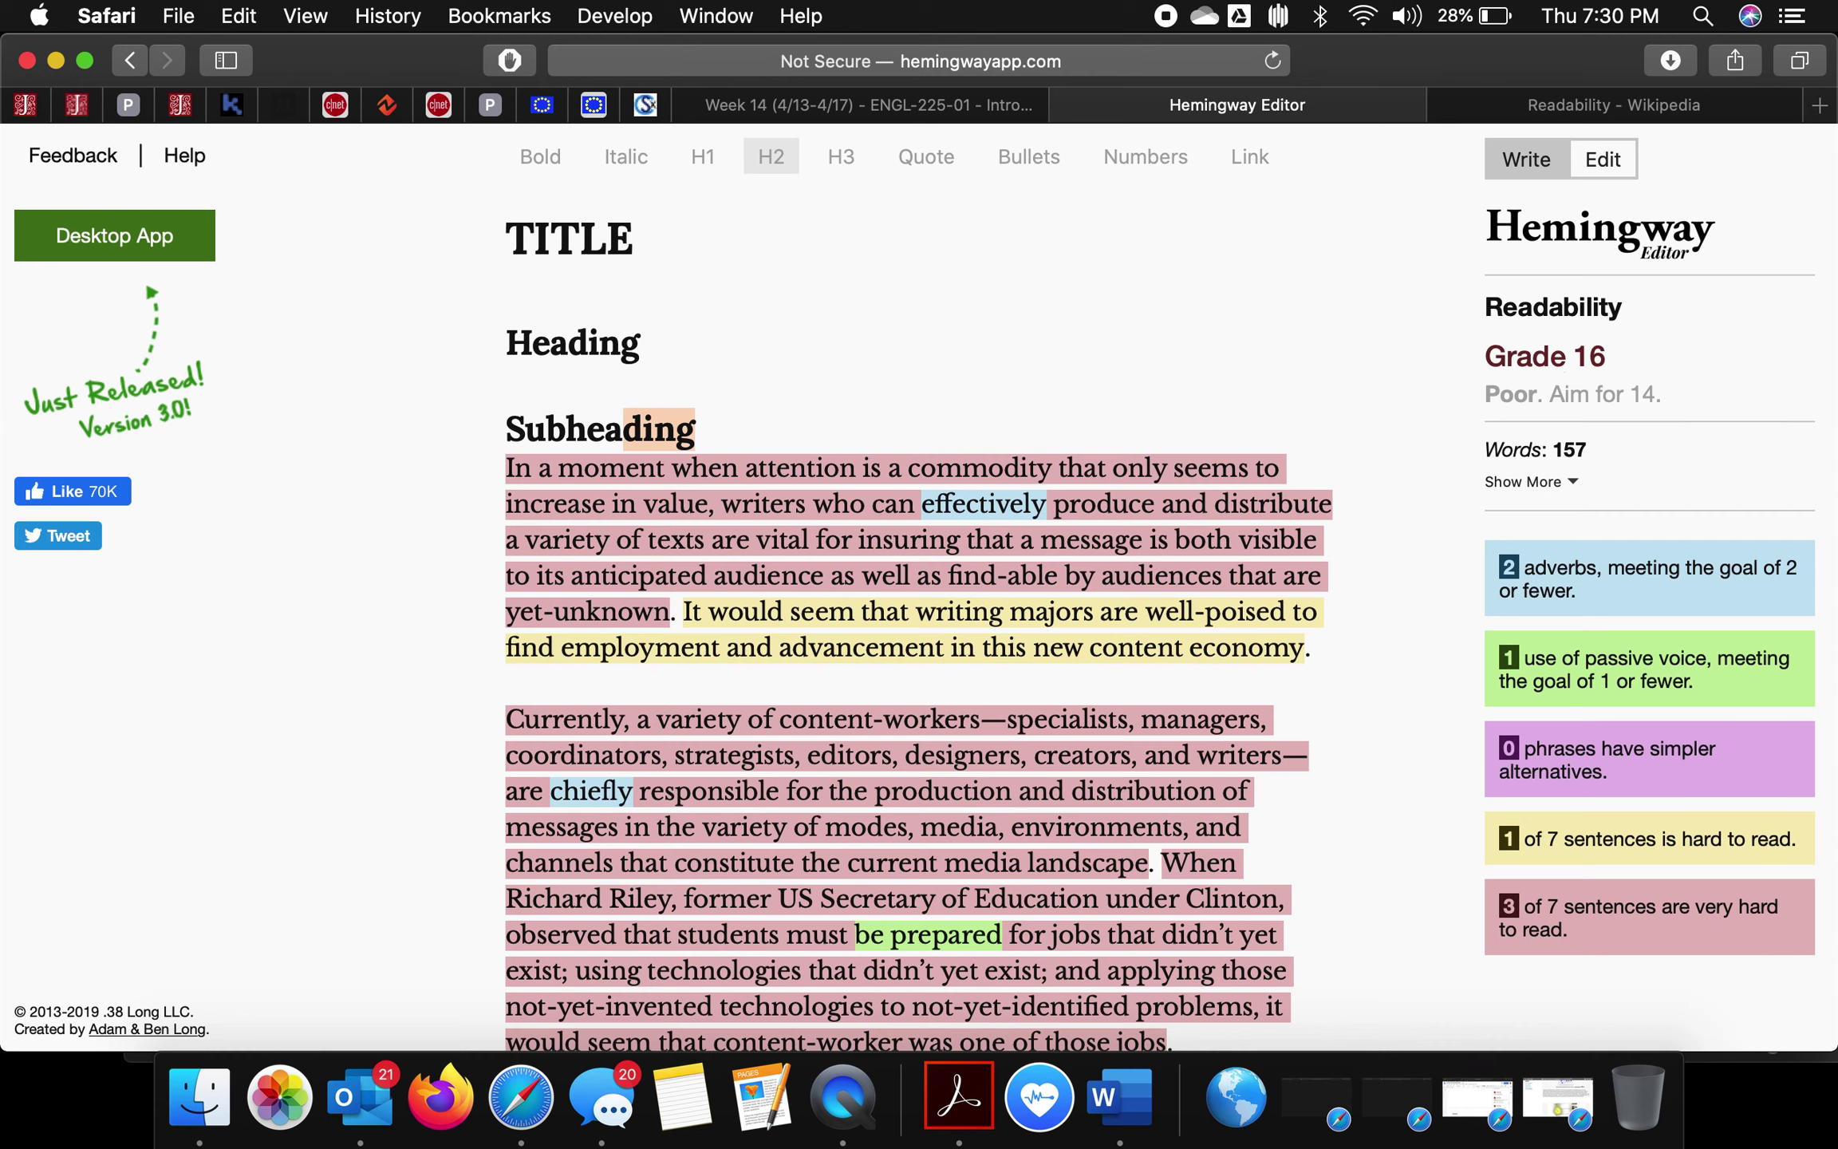
{"action": "left_click", "coordinate": [852, 162]}
{"action": "scroll", "coordinate": [747, 610], "scroll_direction": "down", "scroll_amount": 1}
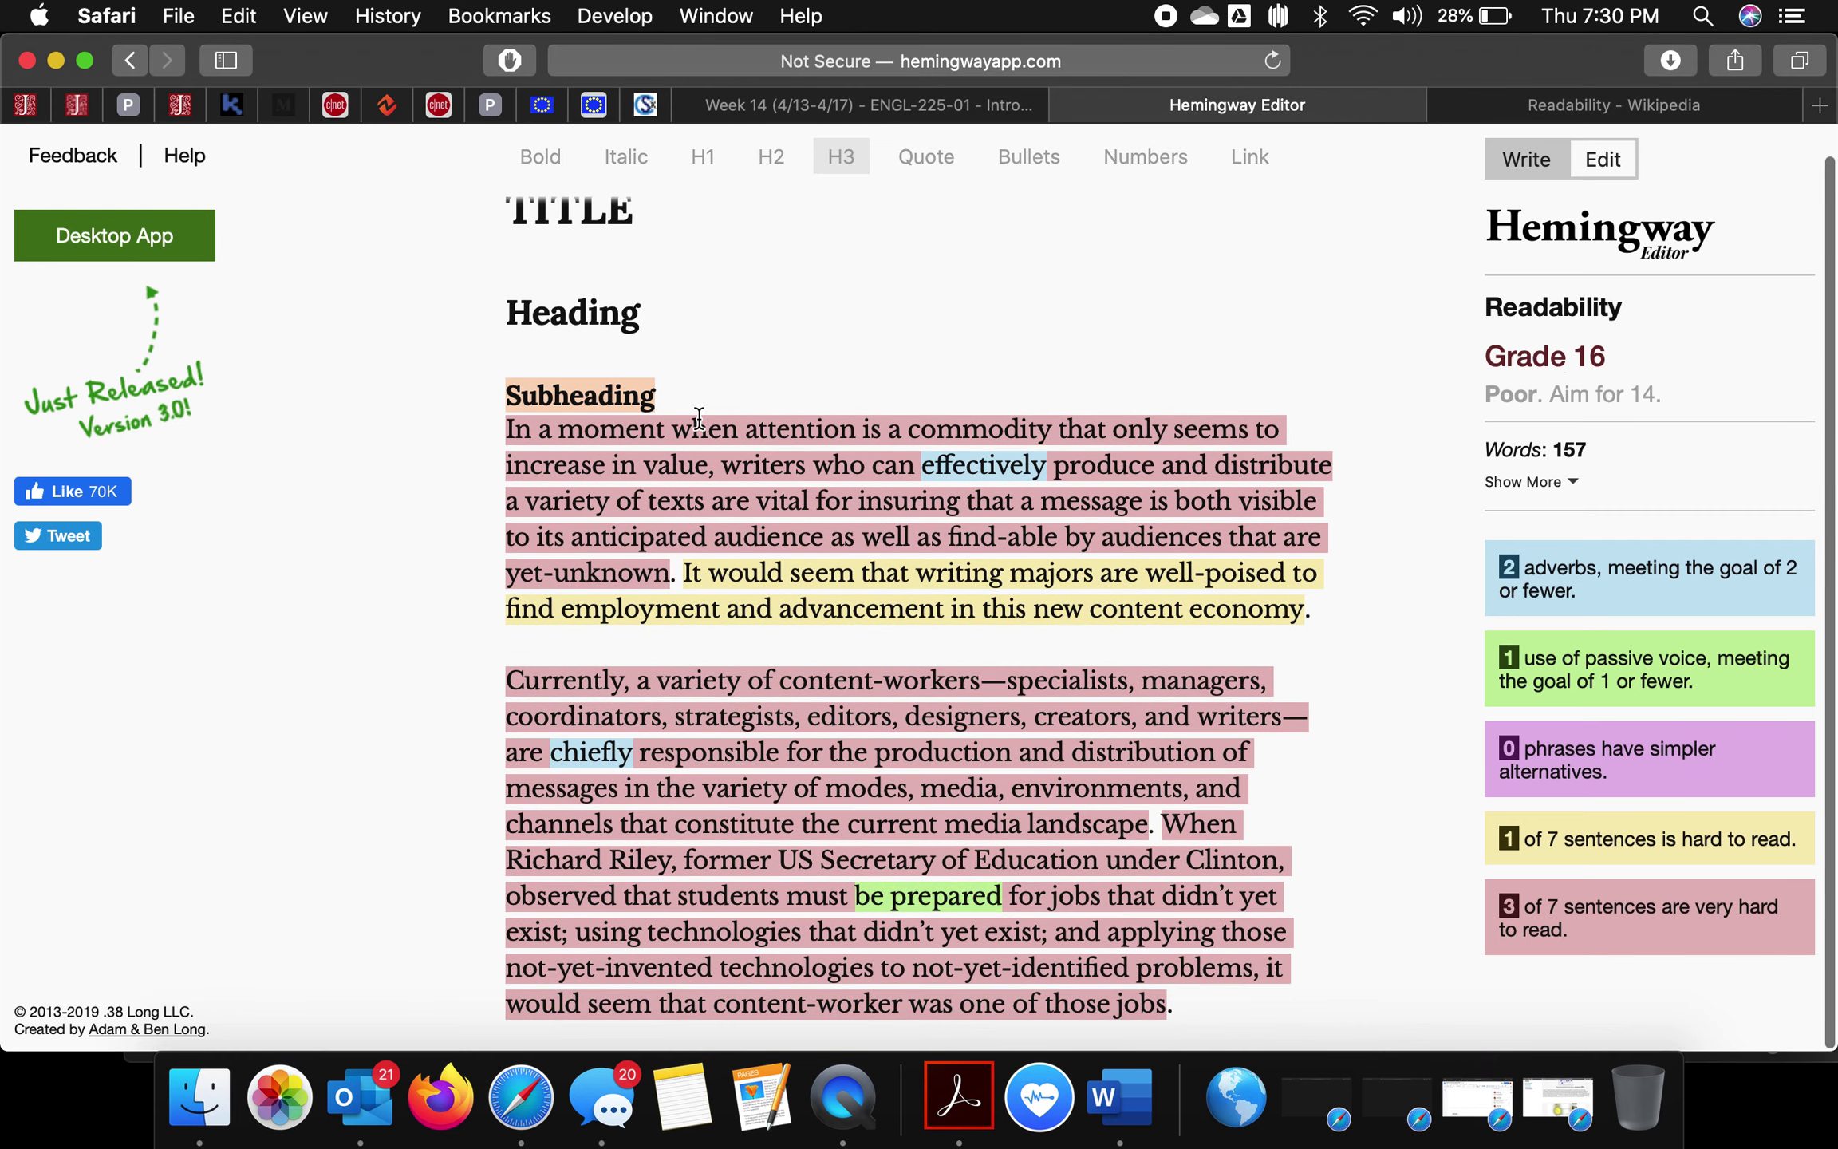
{"action": "left_click", "coordinate": [739, 398]}
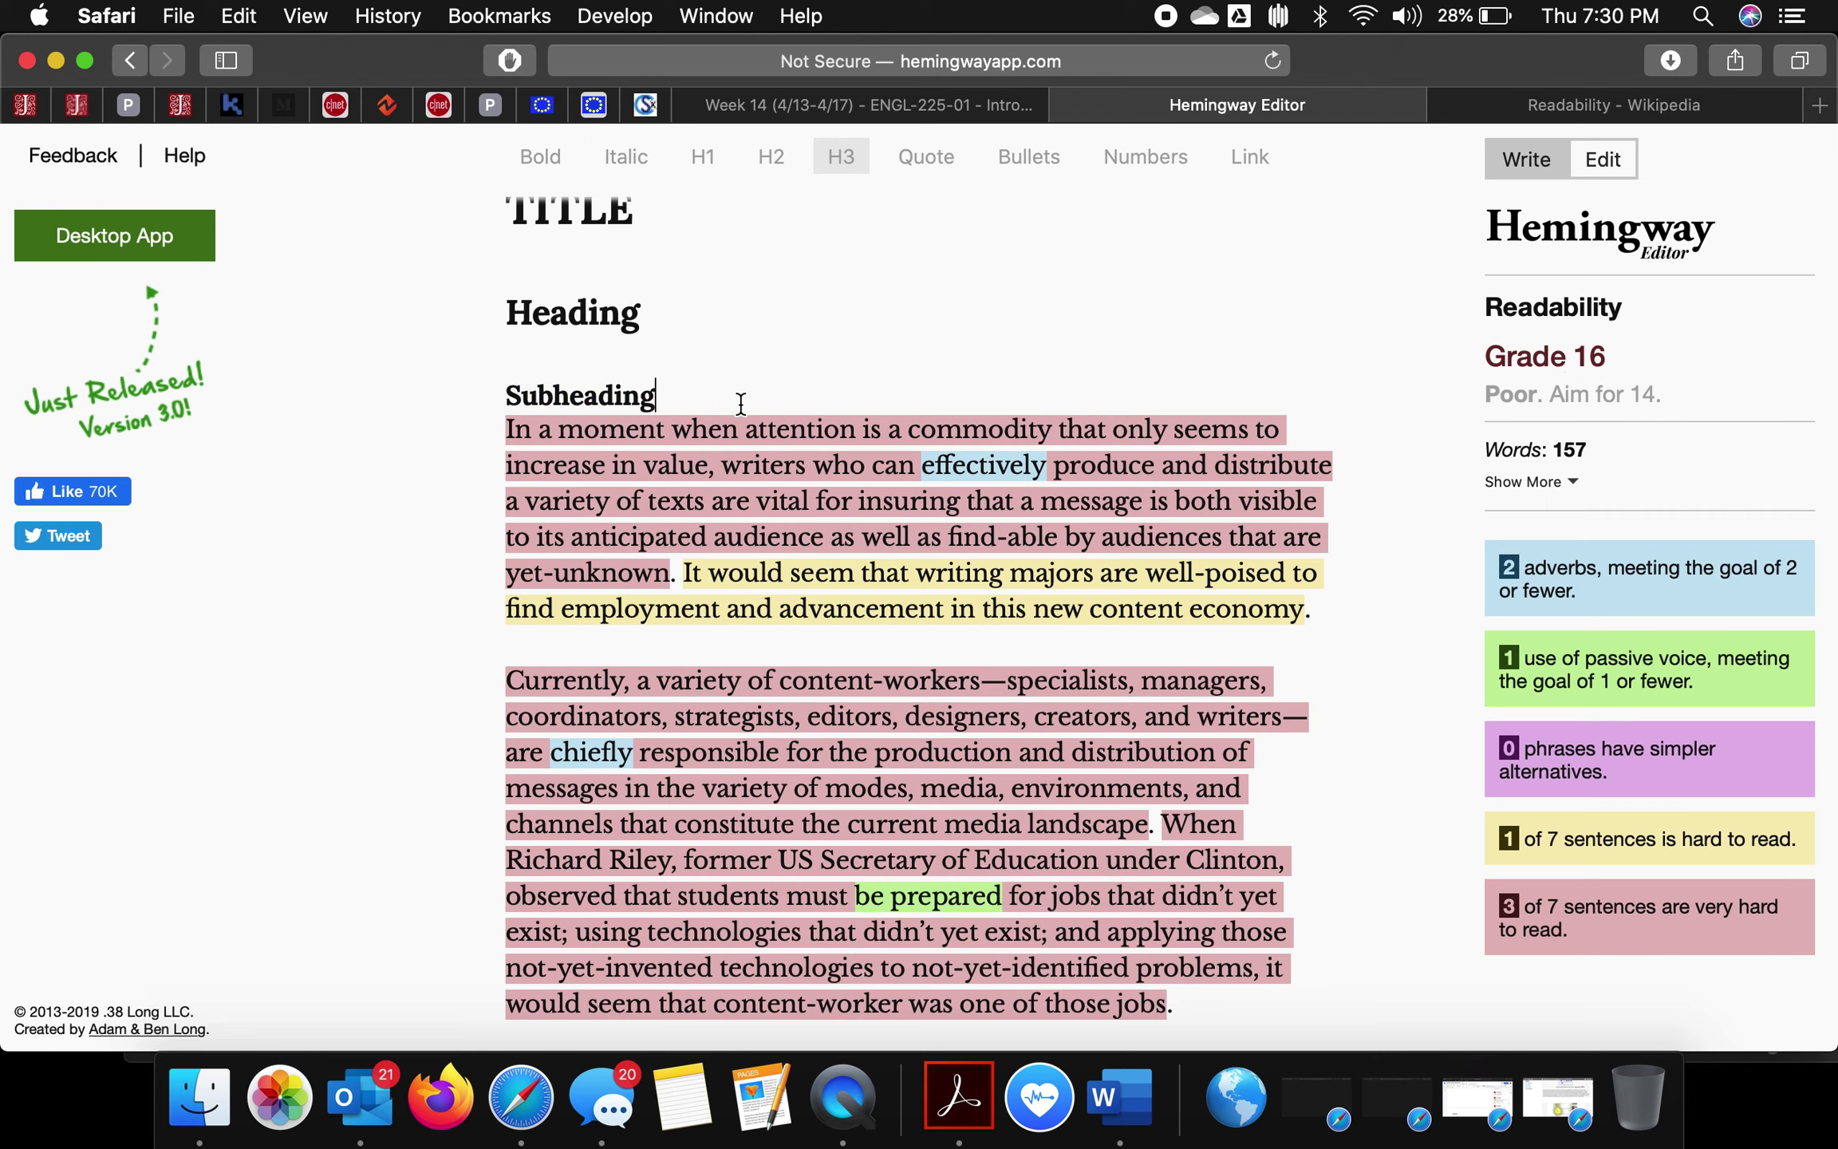
{"action": "key", "text": "Return"}
- Toggle block quote on the first paragraph, then undo back to a plain TITLE line
{"action": "left_click_drag", "start_coordinate": [1312, 642], "coordinate": [394, 452]}
{"action": "left_click", "coordinate": [929, 156]}
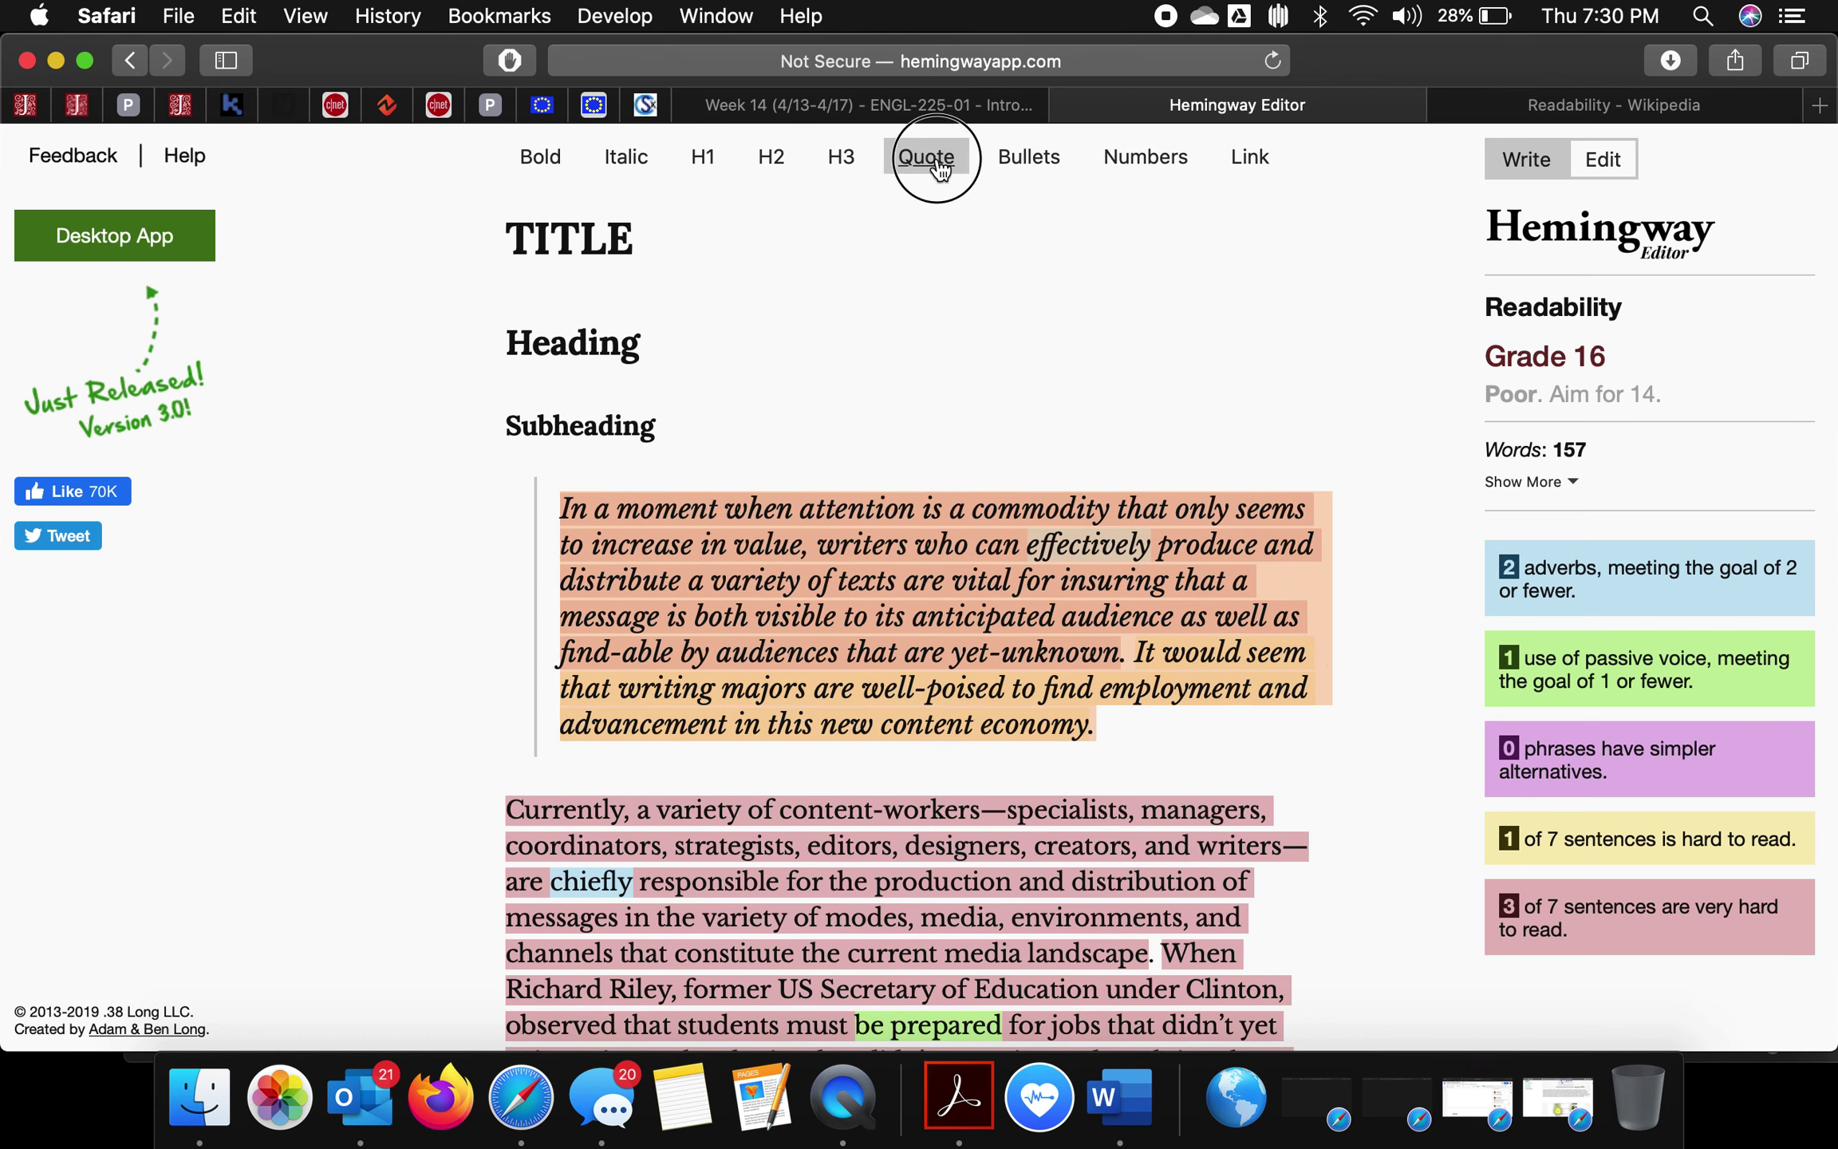
{"action": "left_click", "coordinate": [929, 156]}
{"action": "key", "text": "super+z"}
{"action": "key", "text": "super+z"}
{"action": "key", "text": "super+z"}
{"action": "key", "text": "super+z"}
{"action": "key", "text": "super+z"}
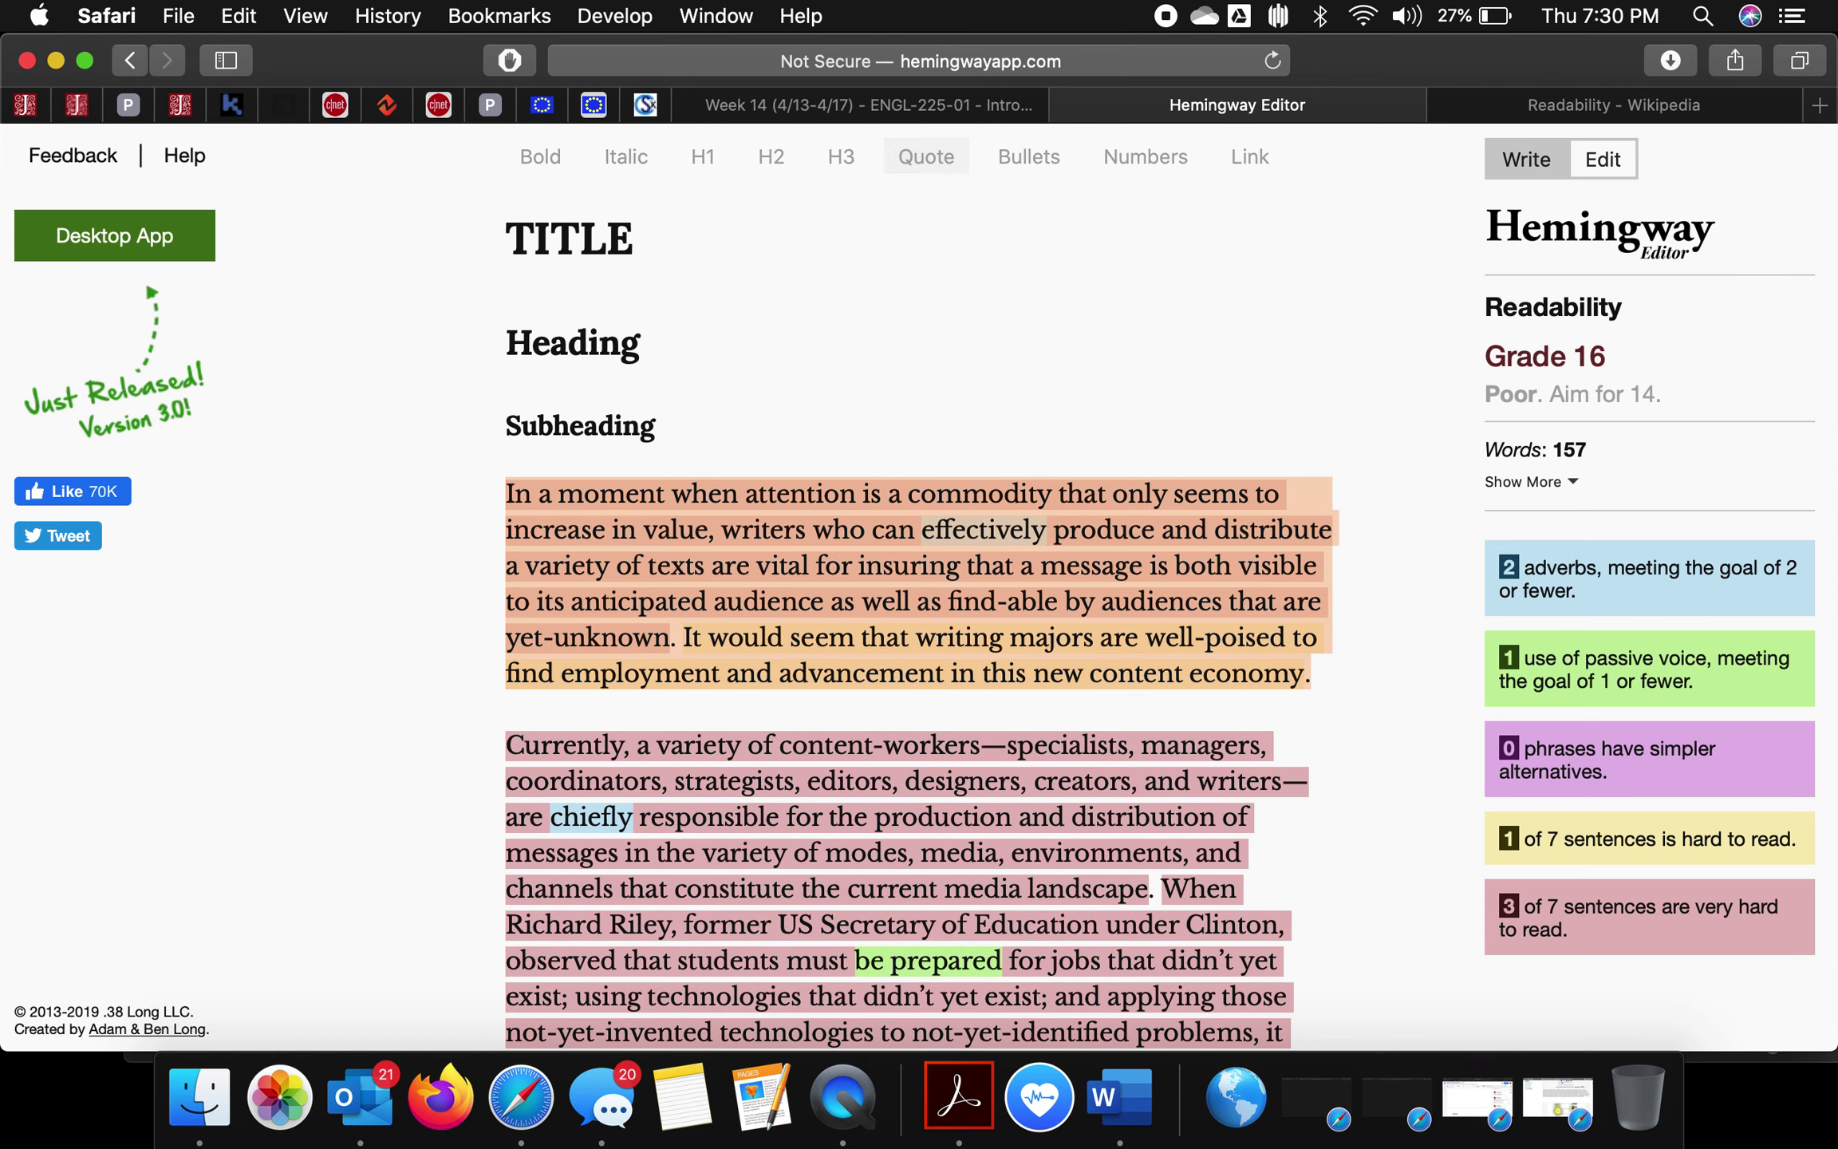
{"action": "key", "text": "super+z"}
{"action": "key", "text": "super+z"}
{"action": "key", "text": "super+z"}
{"action": "key", "text": "super+z"}
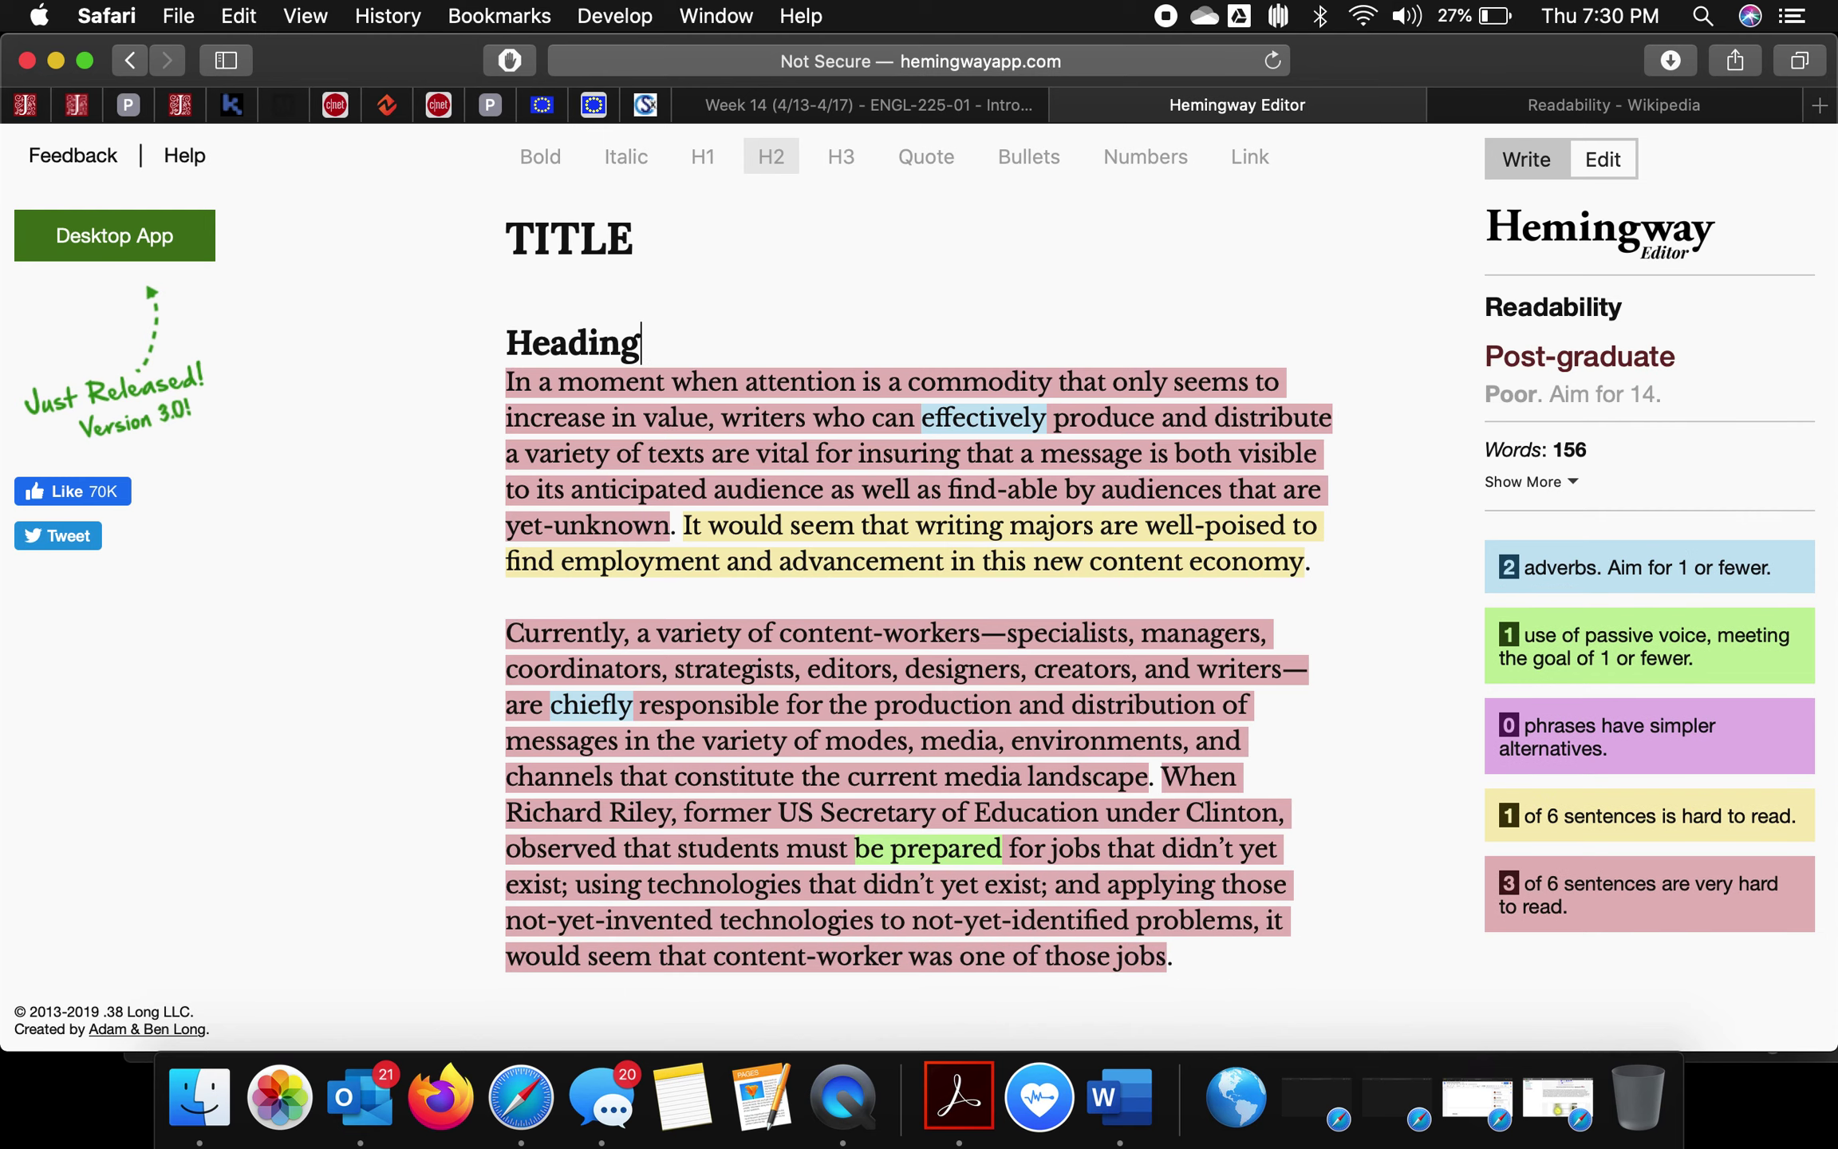
{"action": "key", "text": "super+z"}
{"action": "key", "text": "super+z"}
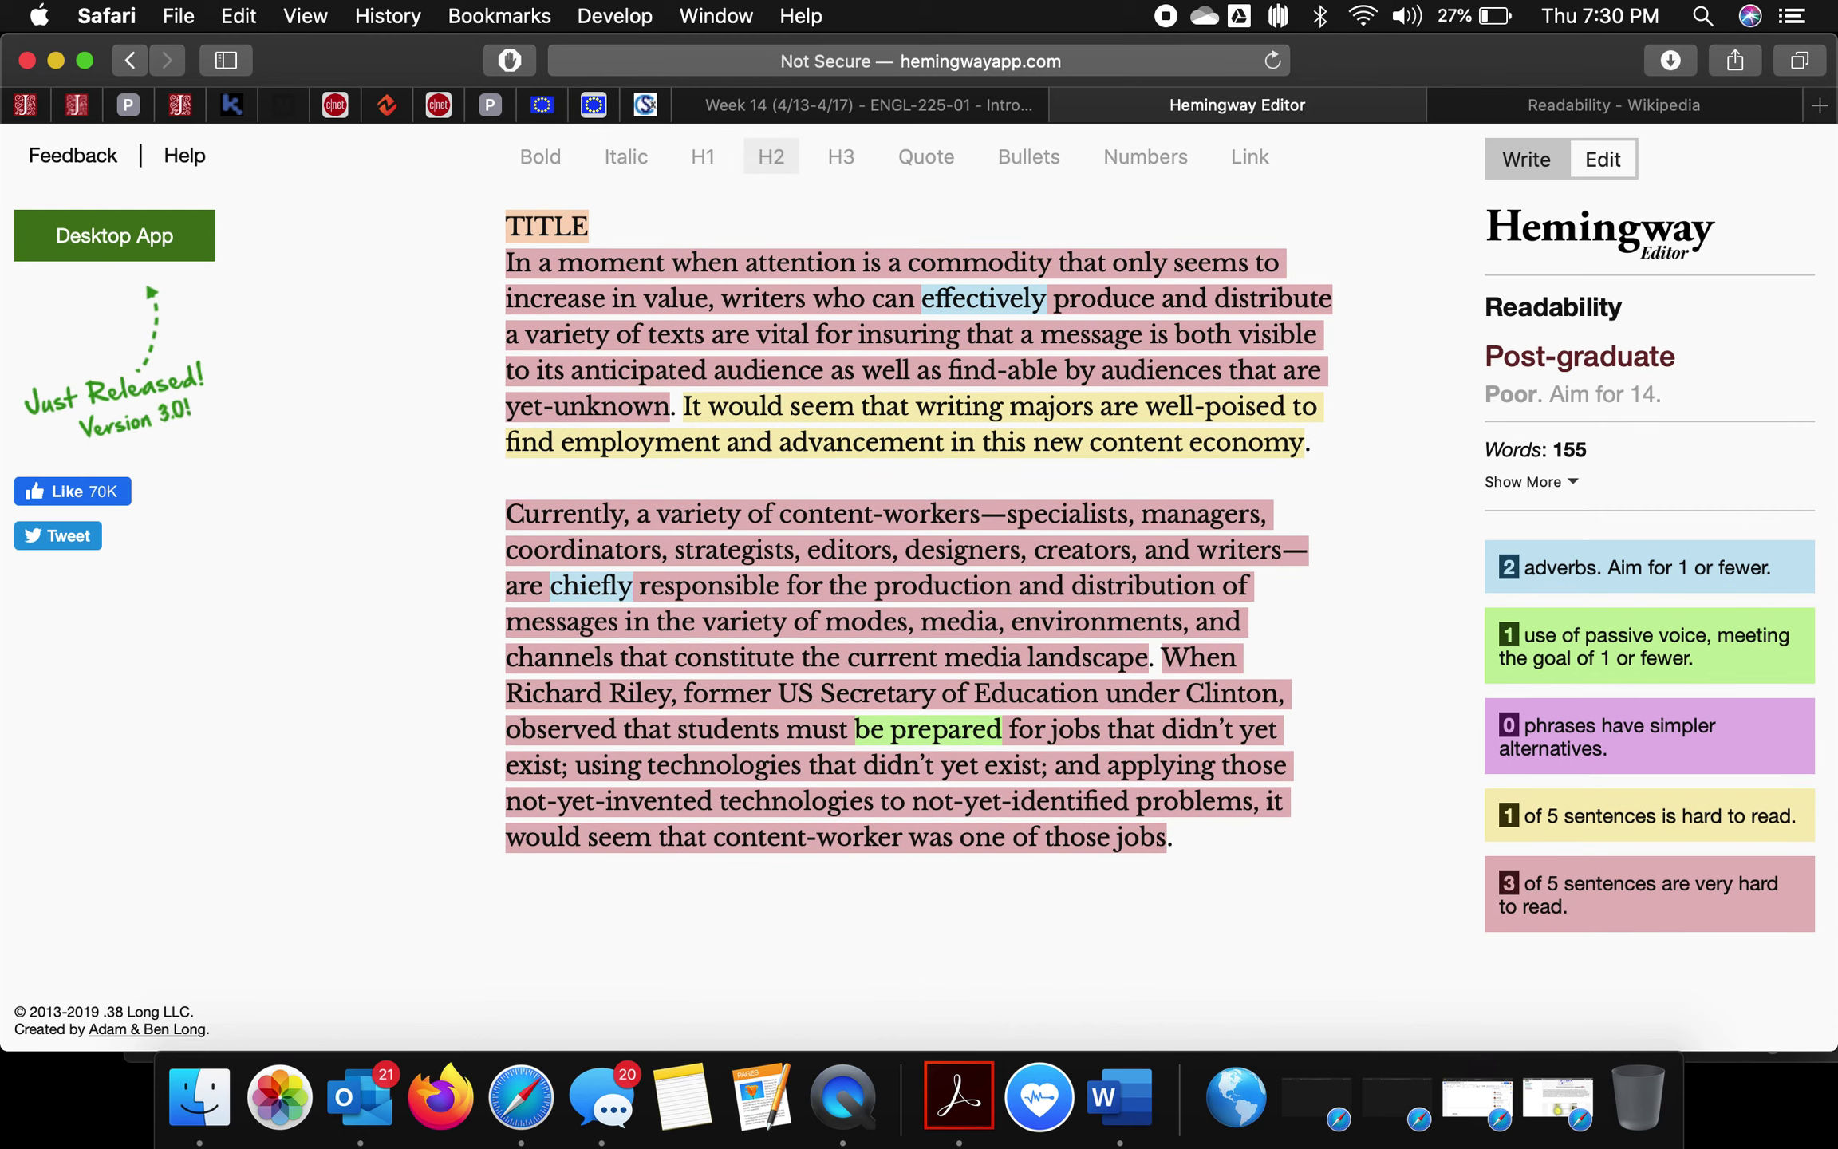
{"action": "key", "text": "super+z"}
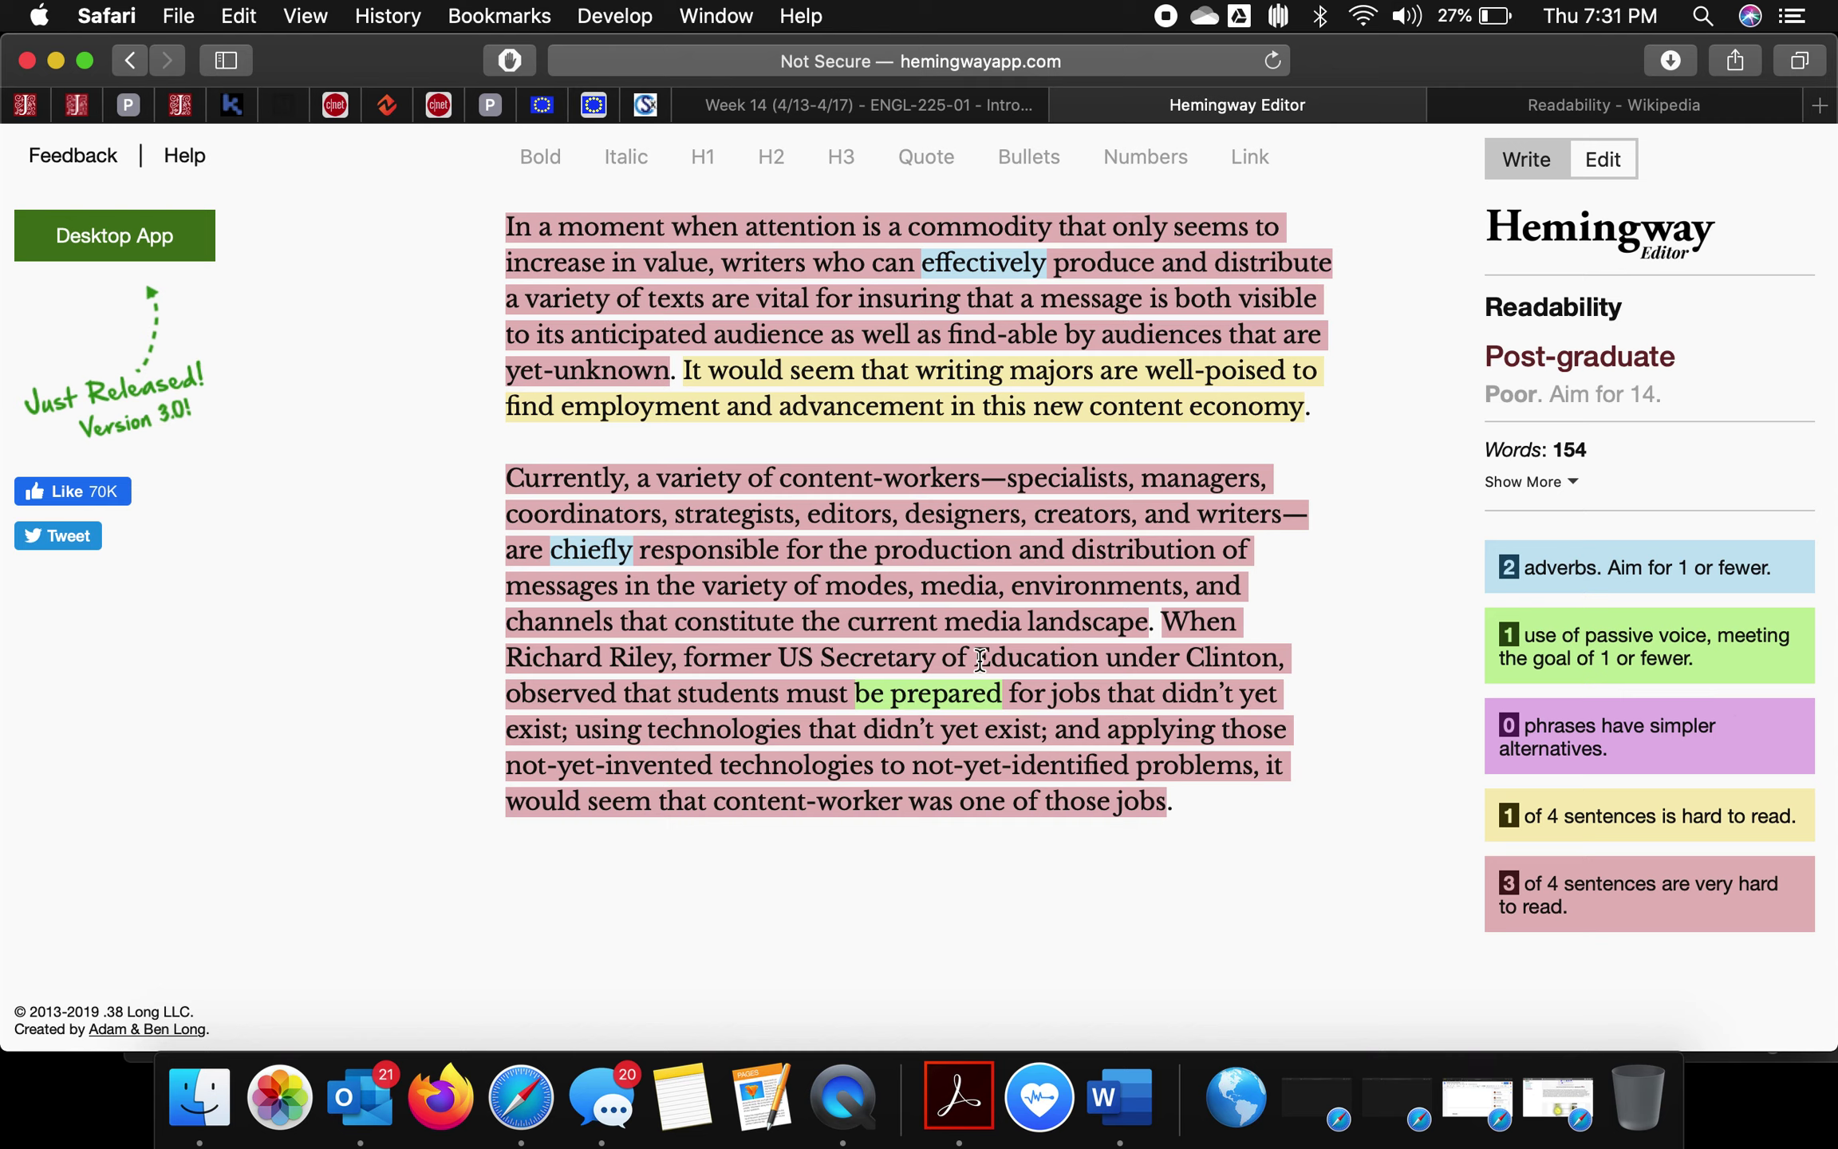
- Highlight the Post-graduate readability score in the sidebar
{"action": "mouse_move", "coordinate": [958, 680]}
{"action": "left_click_drag", "start_coordinate": [1685, 363], "coordinate": [1460, 363]}
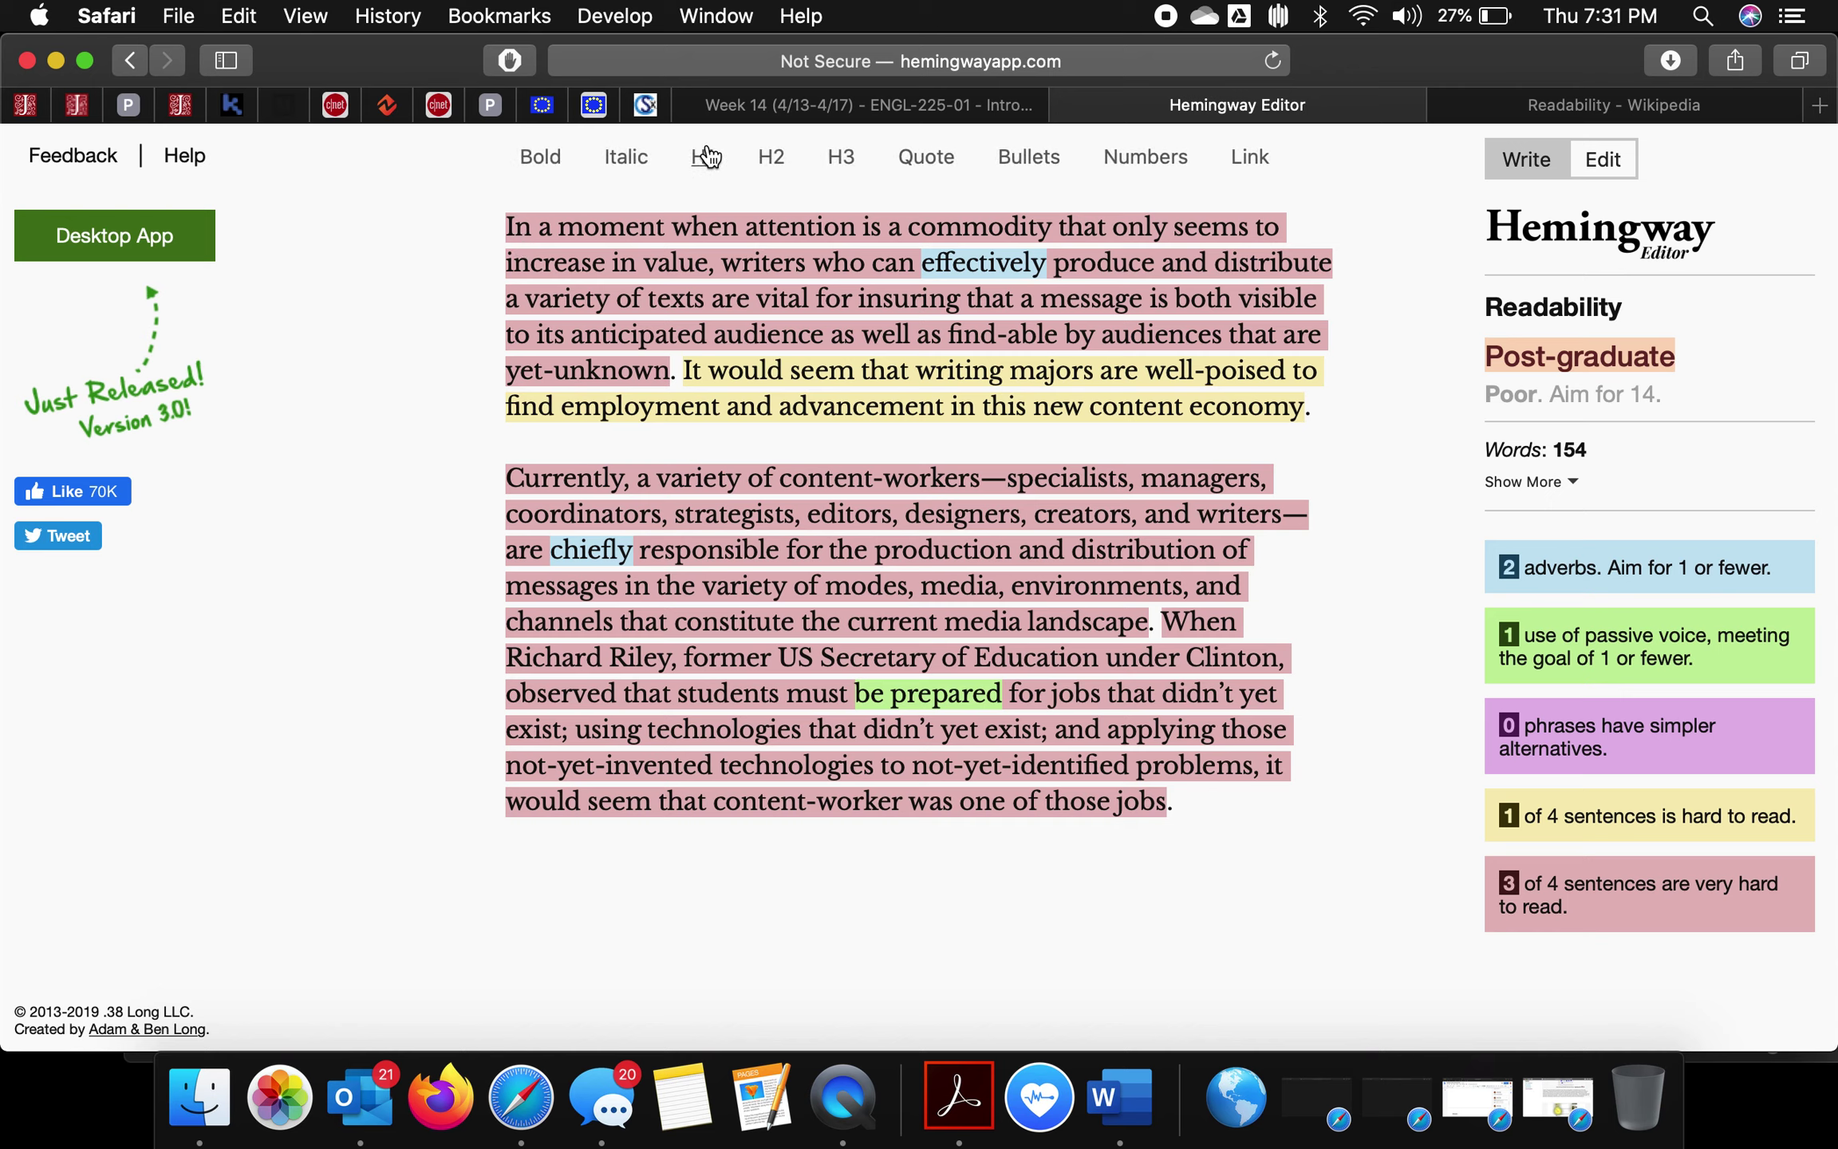
- Change 'In a moment when' to 'In the current moment' and end the sentence after 'value'
{"action": "double_click", "coordinate": [541, 222]}
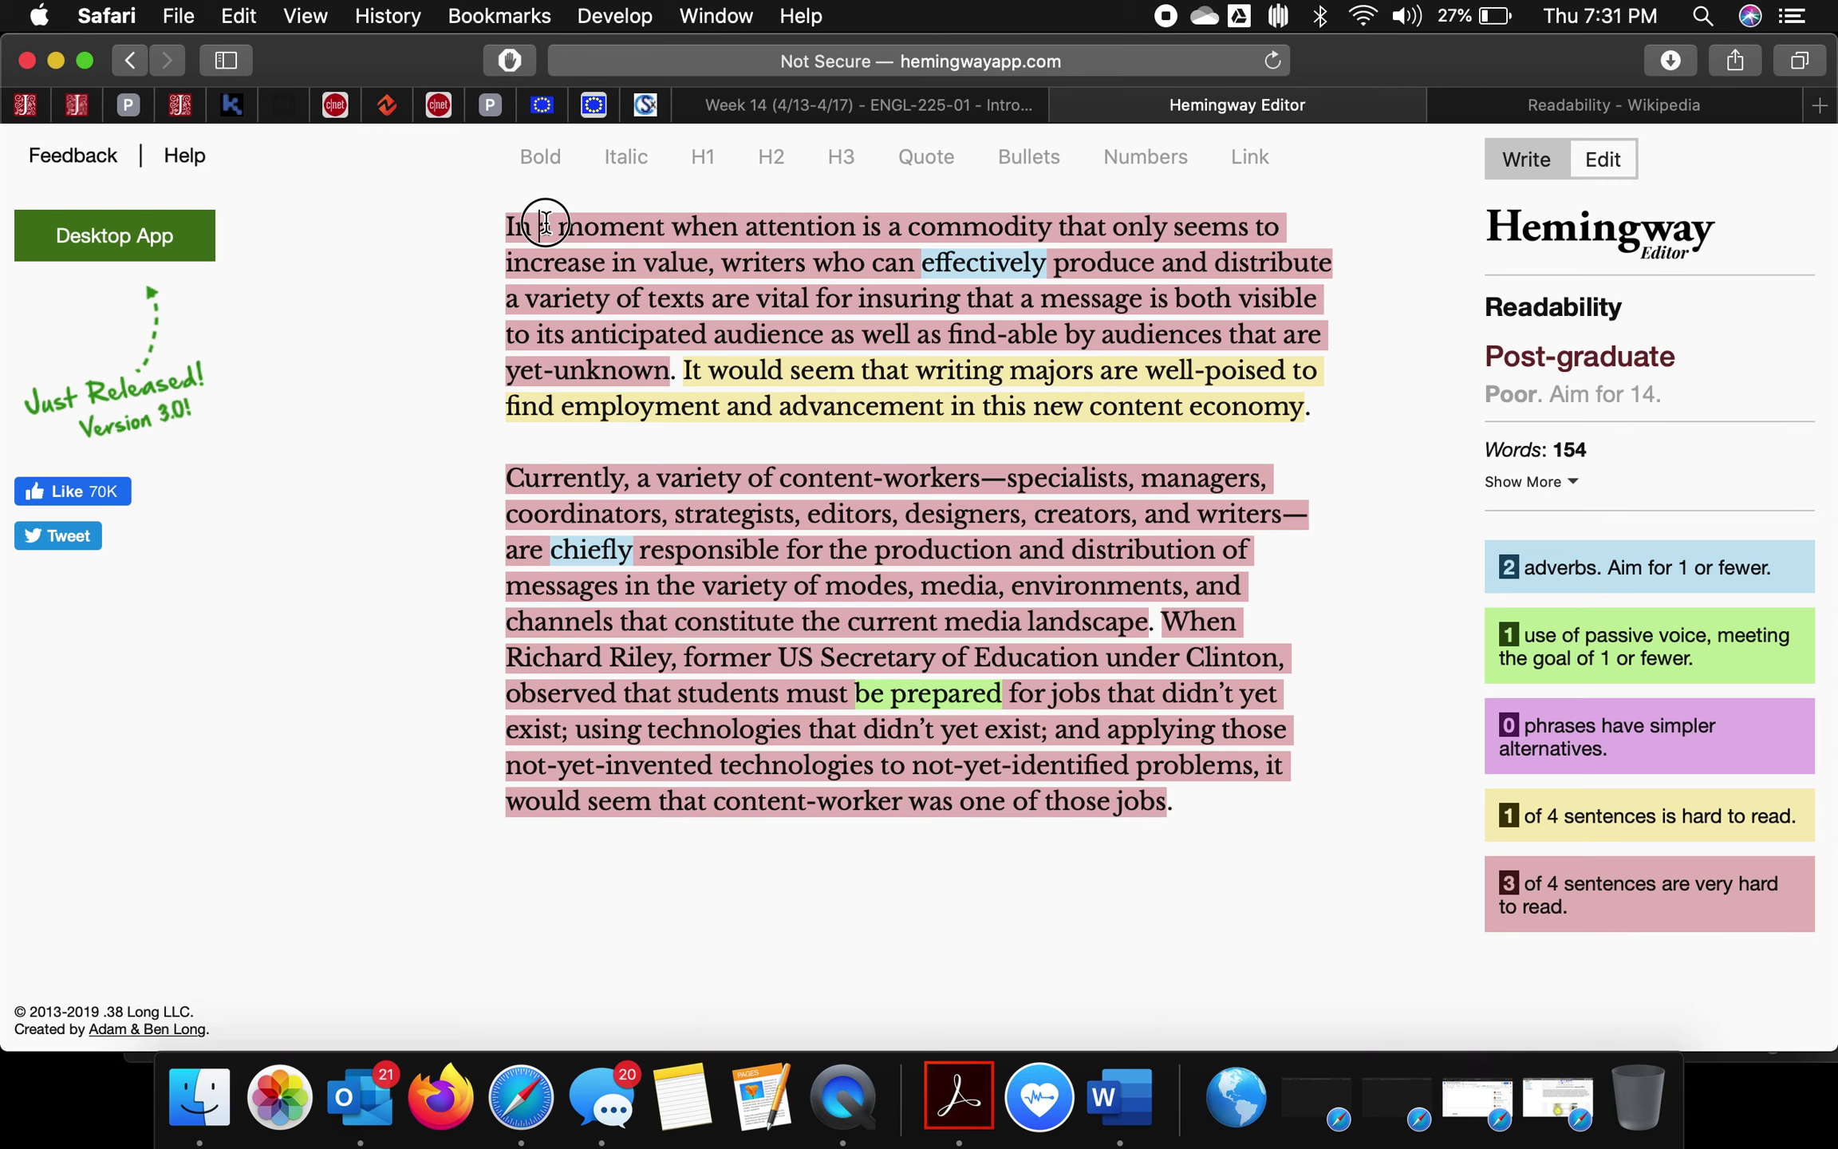
{"action": "type", "text": "the curren"}
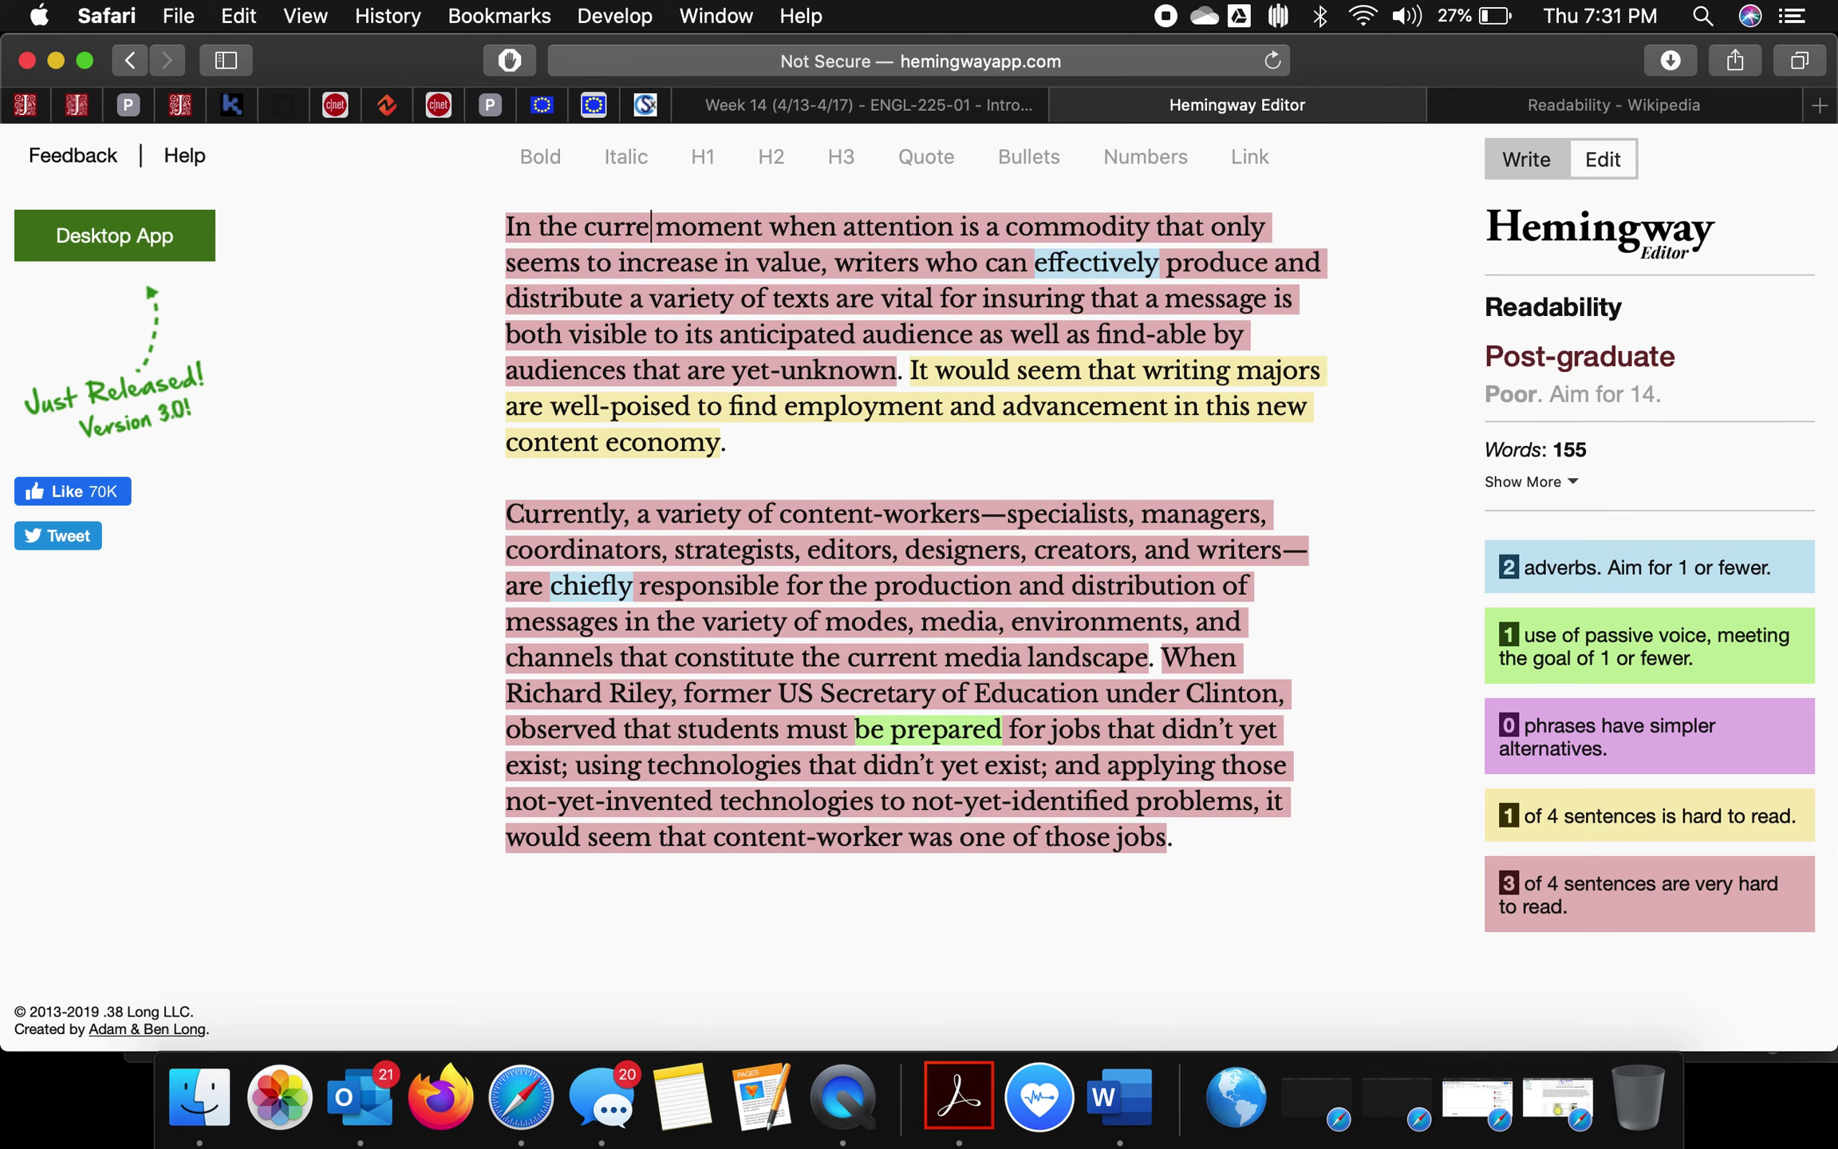
{"action": "type", "text": "t"}
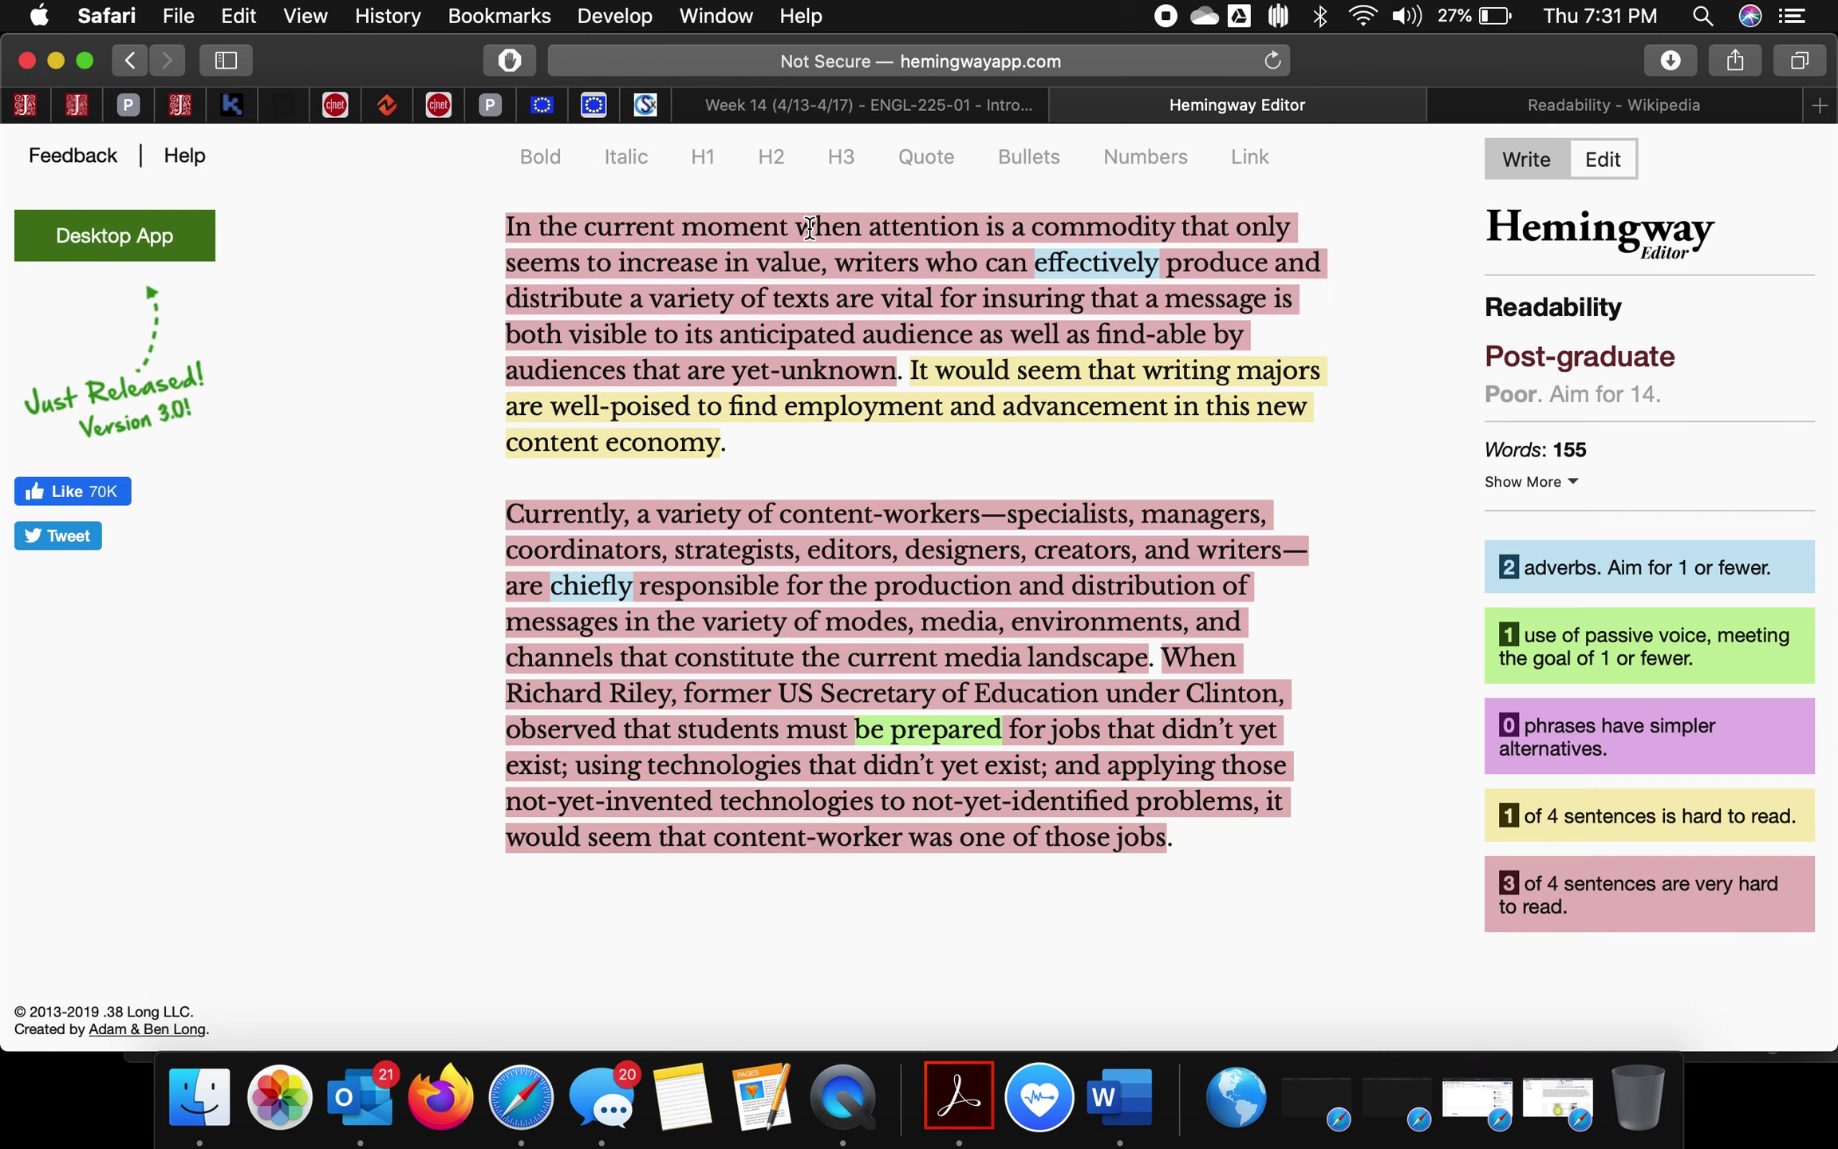
{"action": "left_click_drag", "start_coordinate": [798, 231], "coordinate": [868, 232]}
{"action": "key", "text": "BackSpace"}
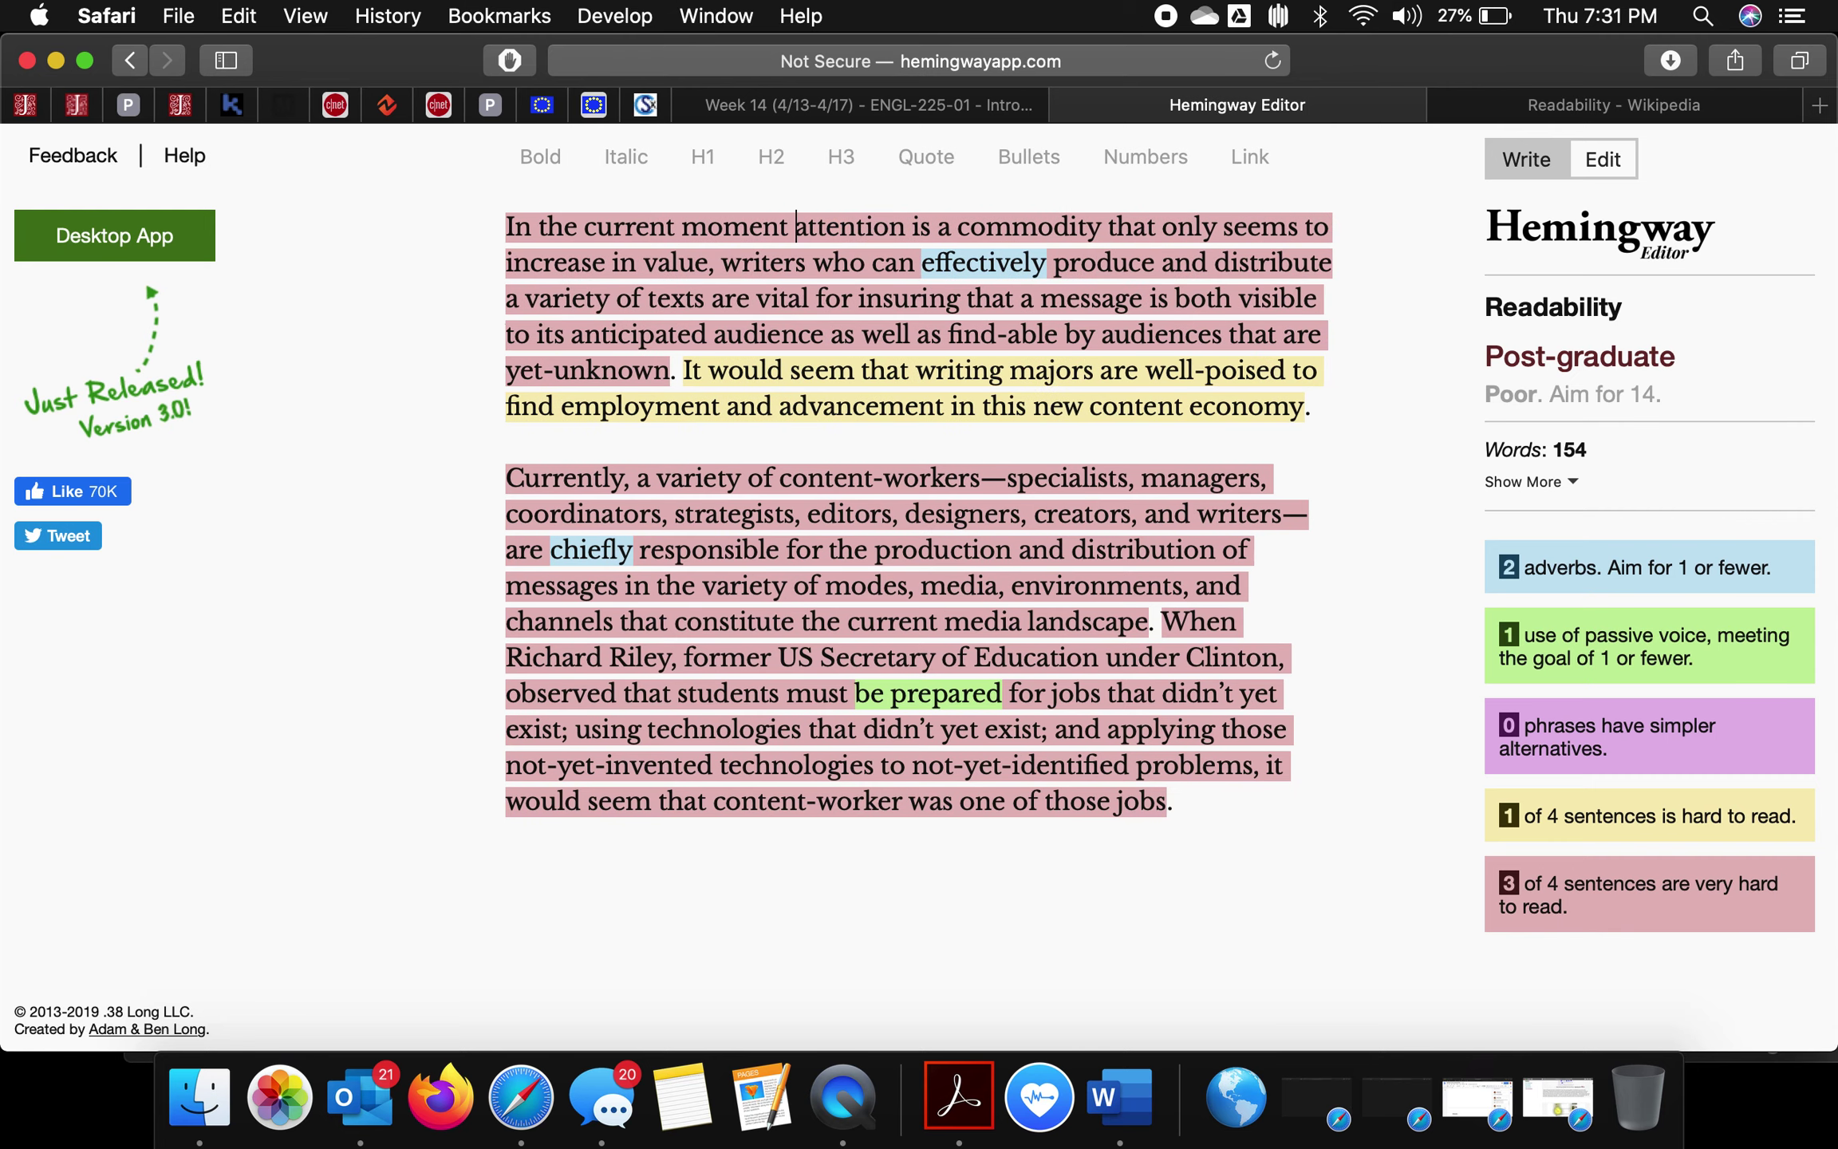
{"action": "left_click", "coordinate": [714, 264]}
{"action": "key", "text": "BackSpace"}
{"action": "type", "text": ". "}
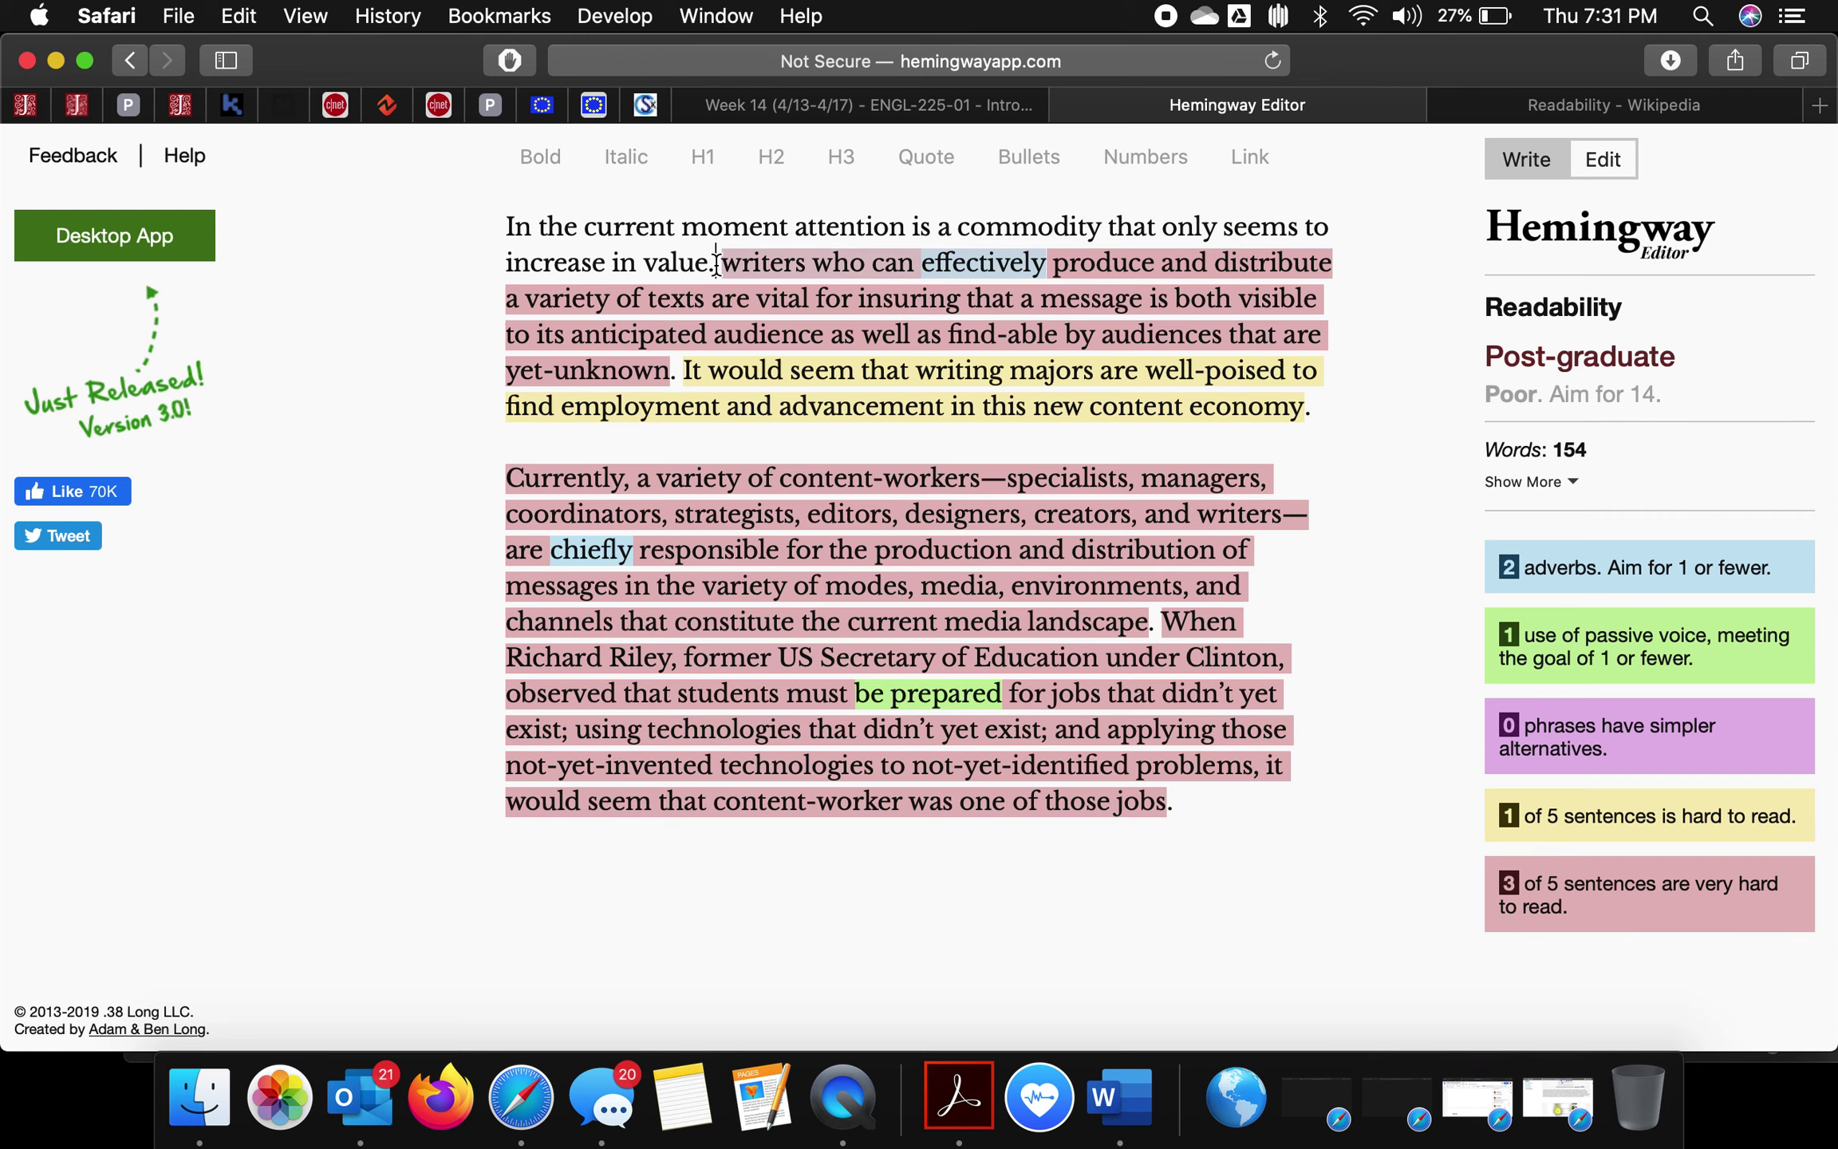
{"action": "type", "text": "W"}
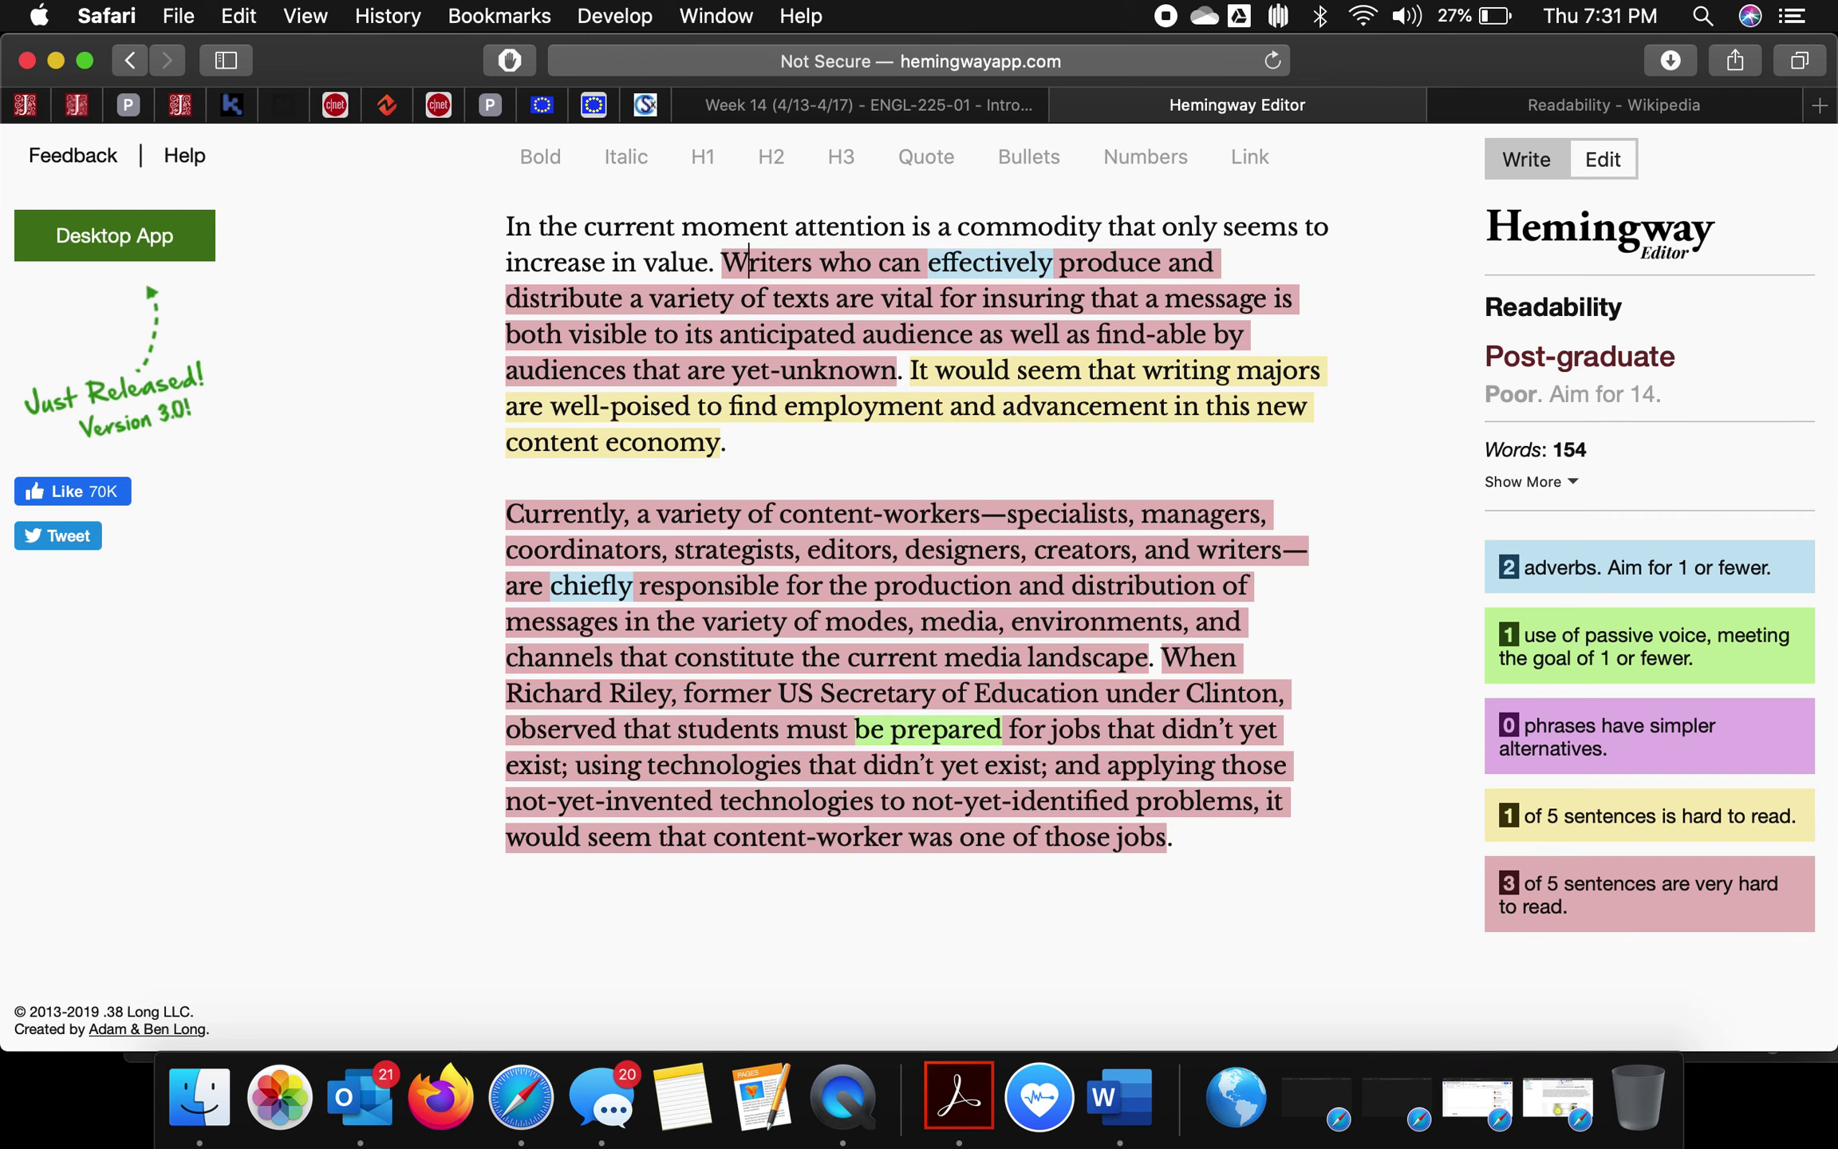
- Move 'effectively' from after 'can' to before 'are vital'
{"action": "left_click_drag", "start_coordinate": [1055, 263], "coordinate": [929, 260]}
{"action": "key", "text": "BackSpace"}
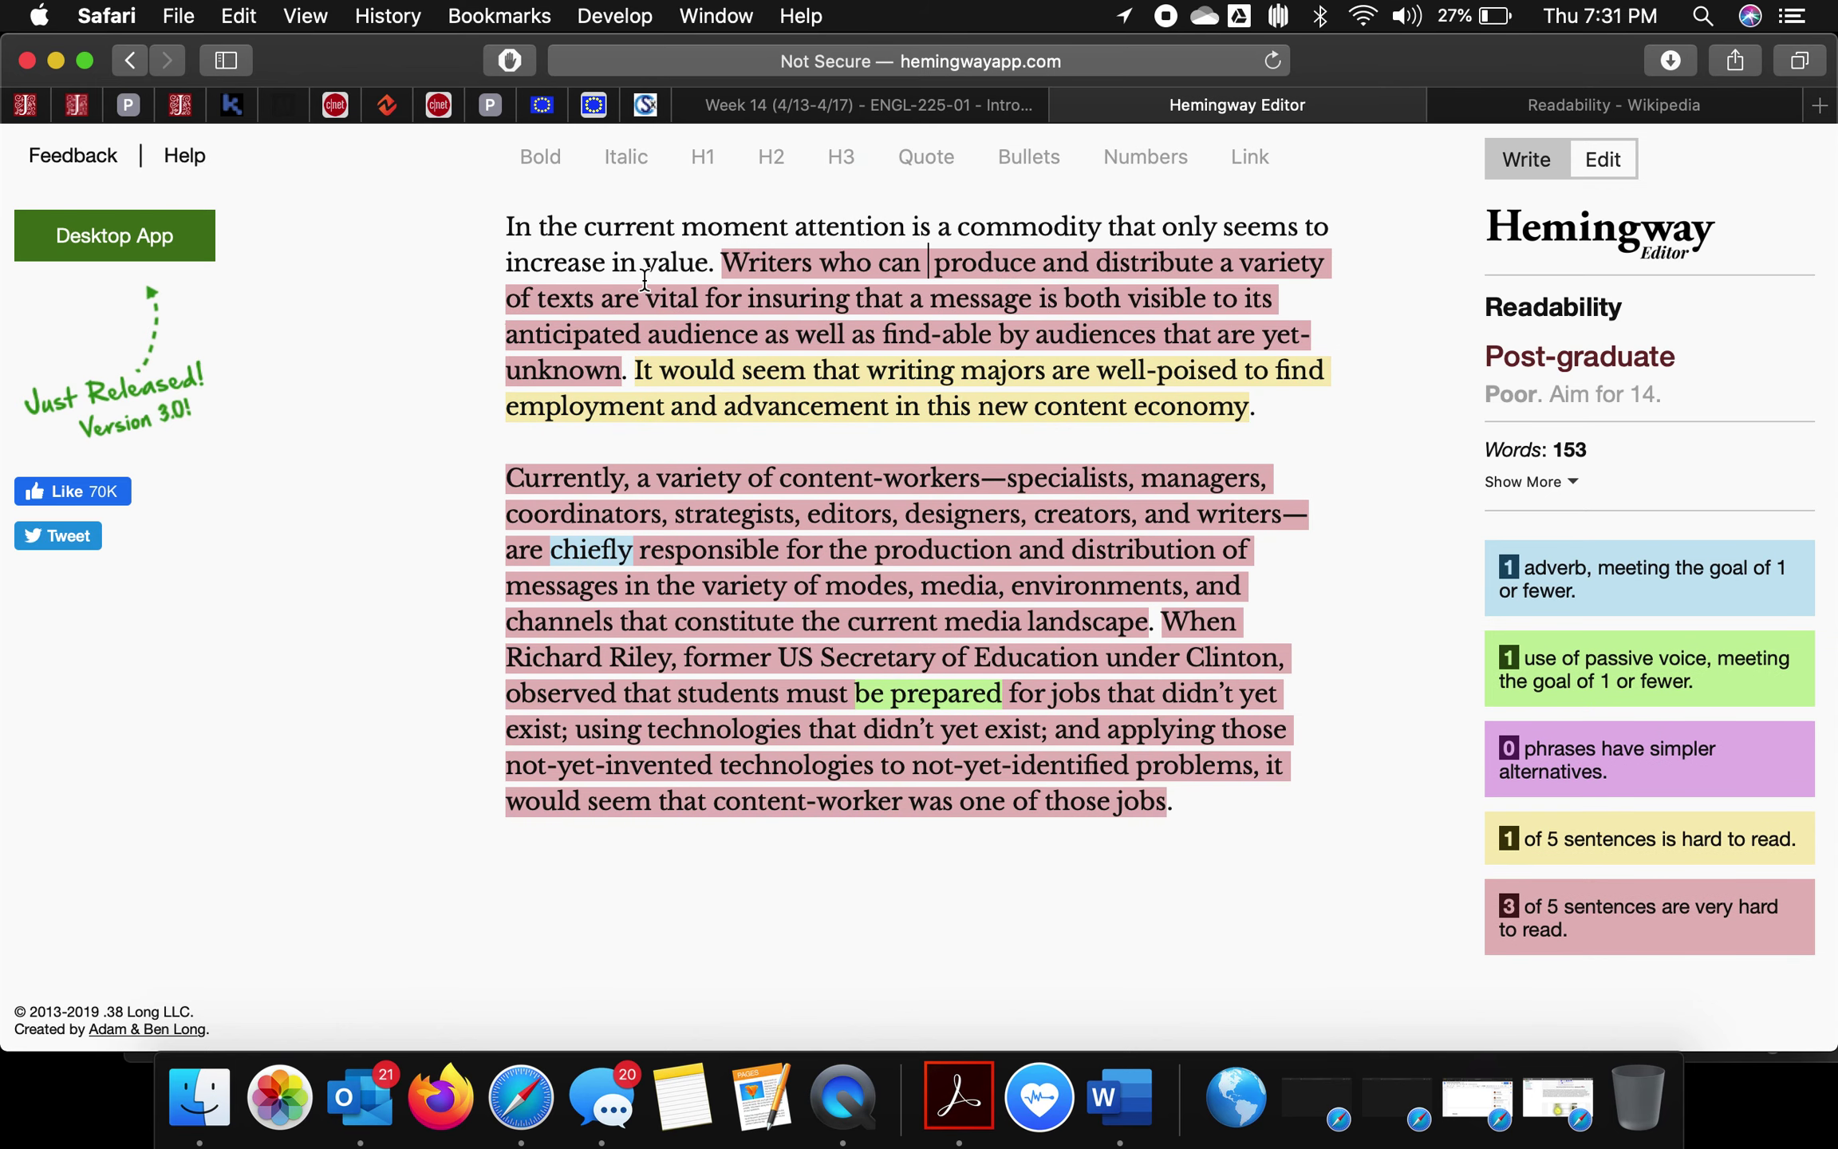
{"action": "left_click", "coordinate": [596, 303]}
{"action": "key", "text": "BackSpace"}
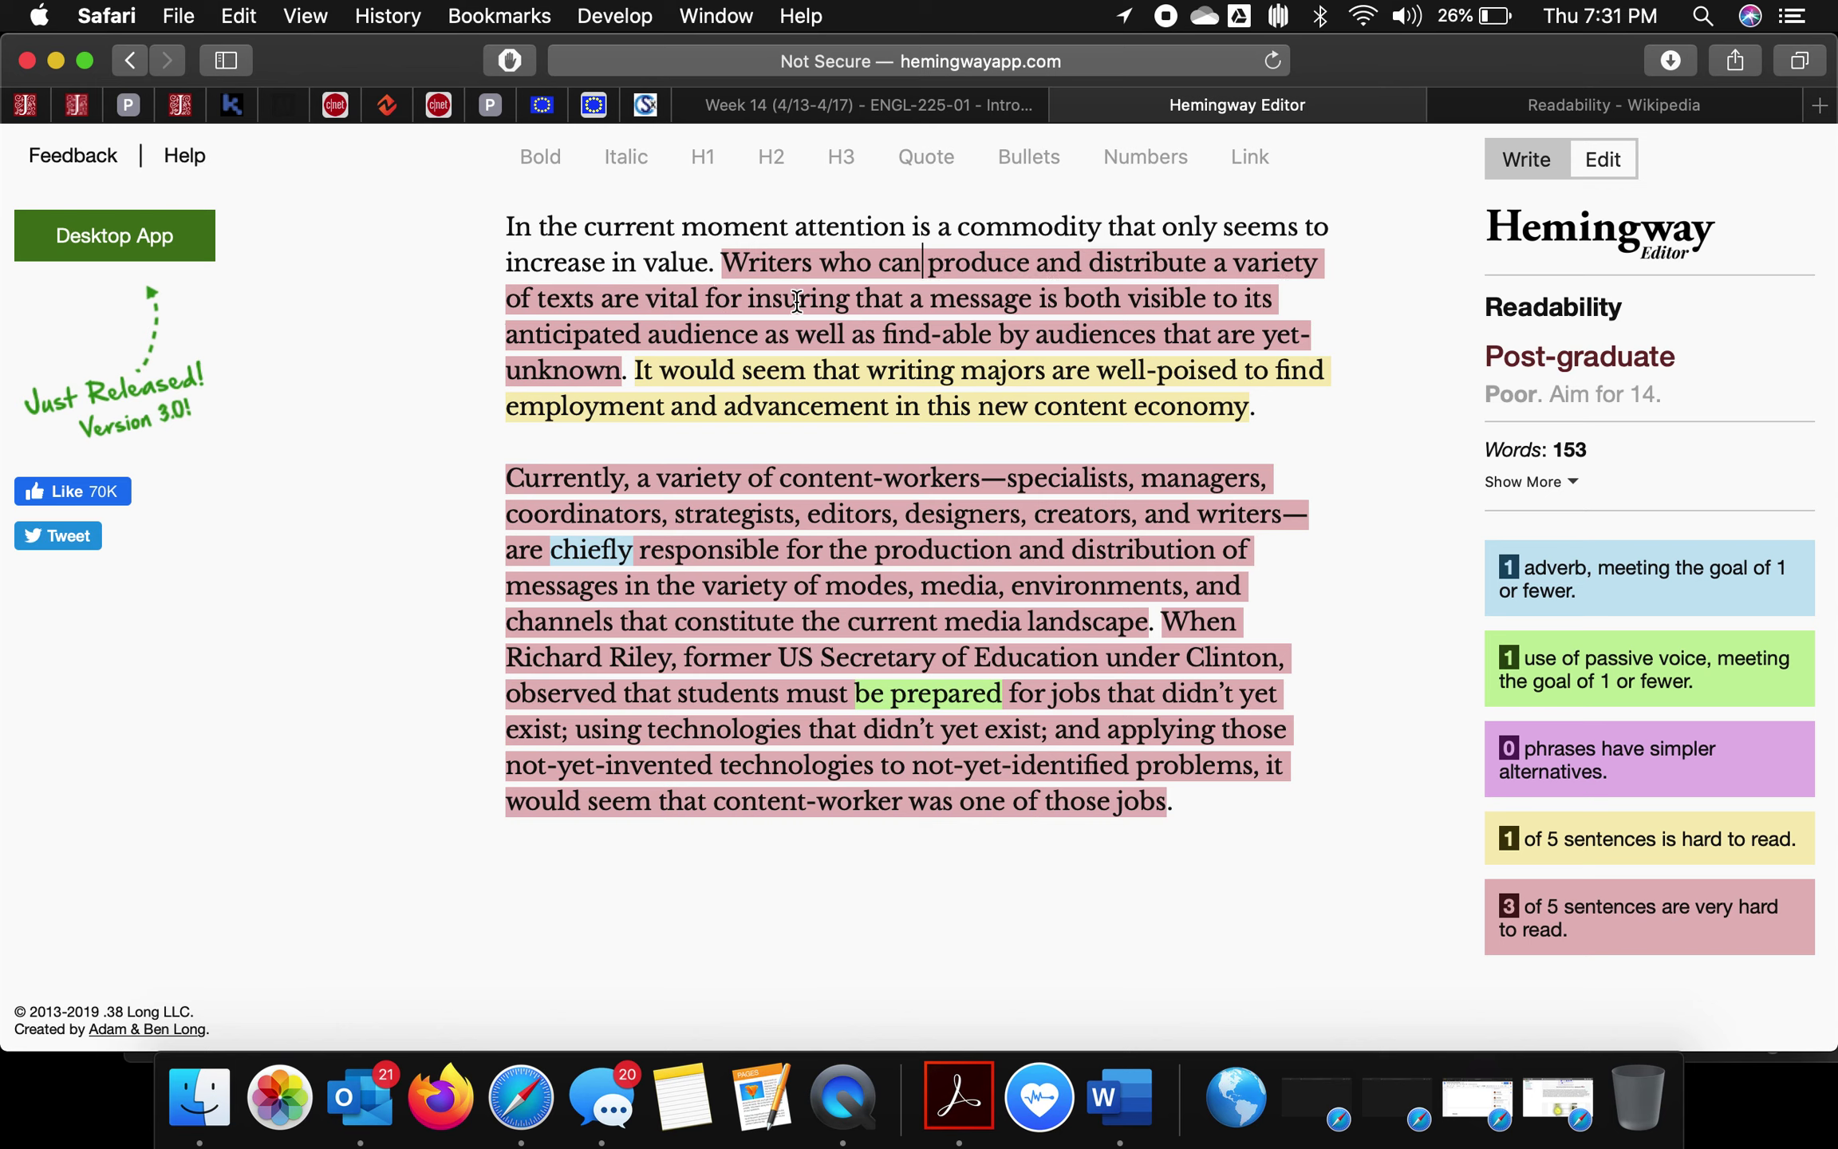
{"action": "left_click", "coordinate": [699, 299]}
{"action": "left_click", "coordinate": [600, 302]}
{"action": "type", "text": "effec"}
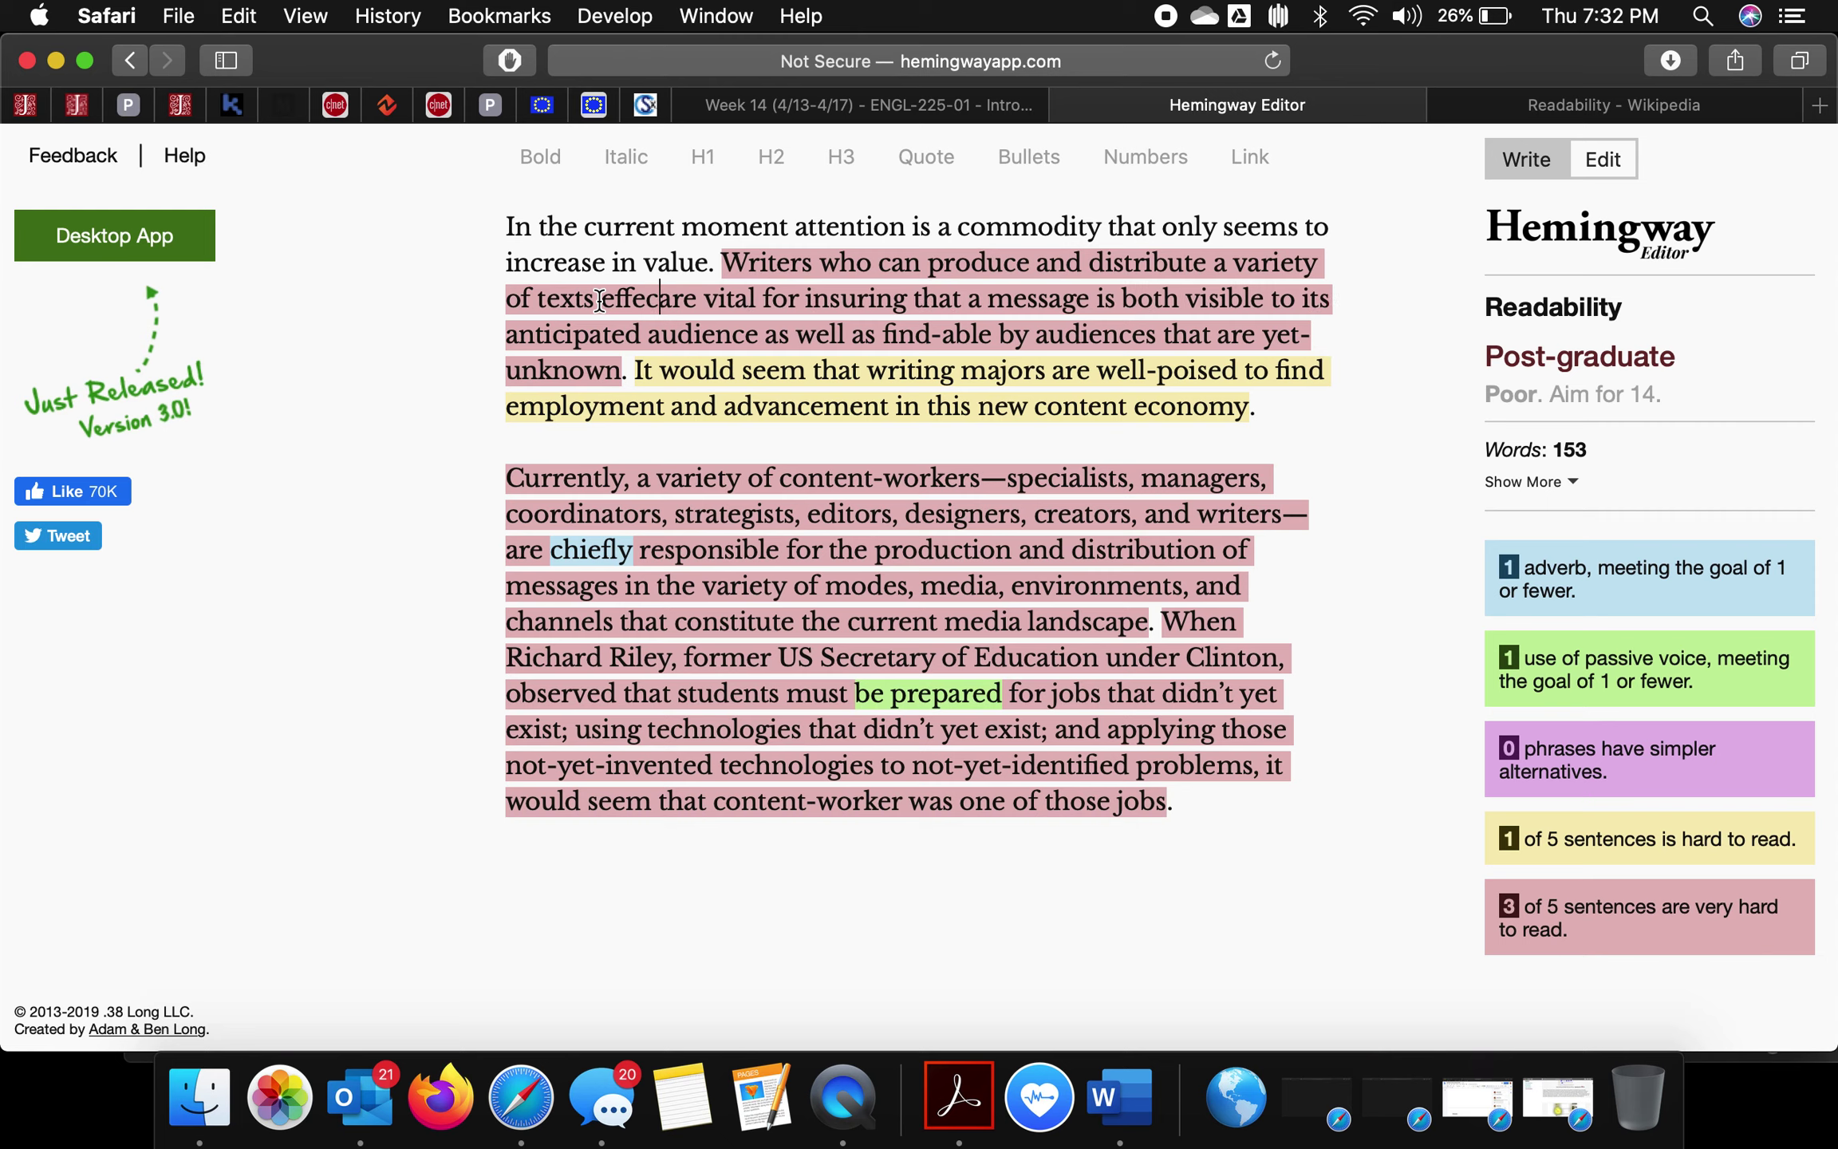
{"action": "type", "text": "tively"}
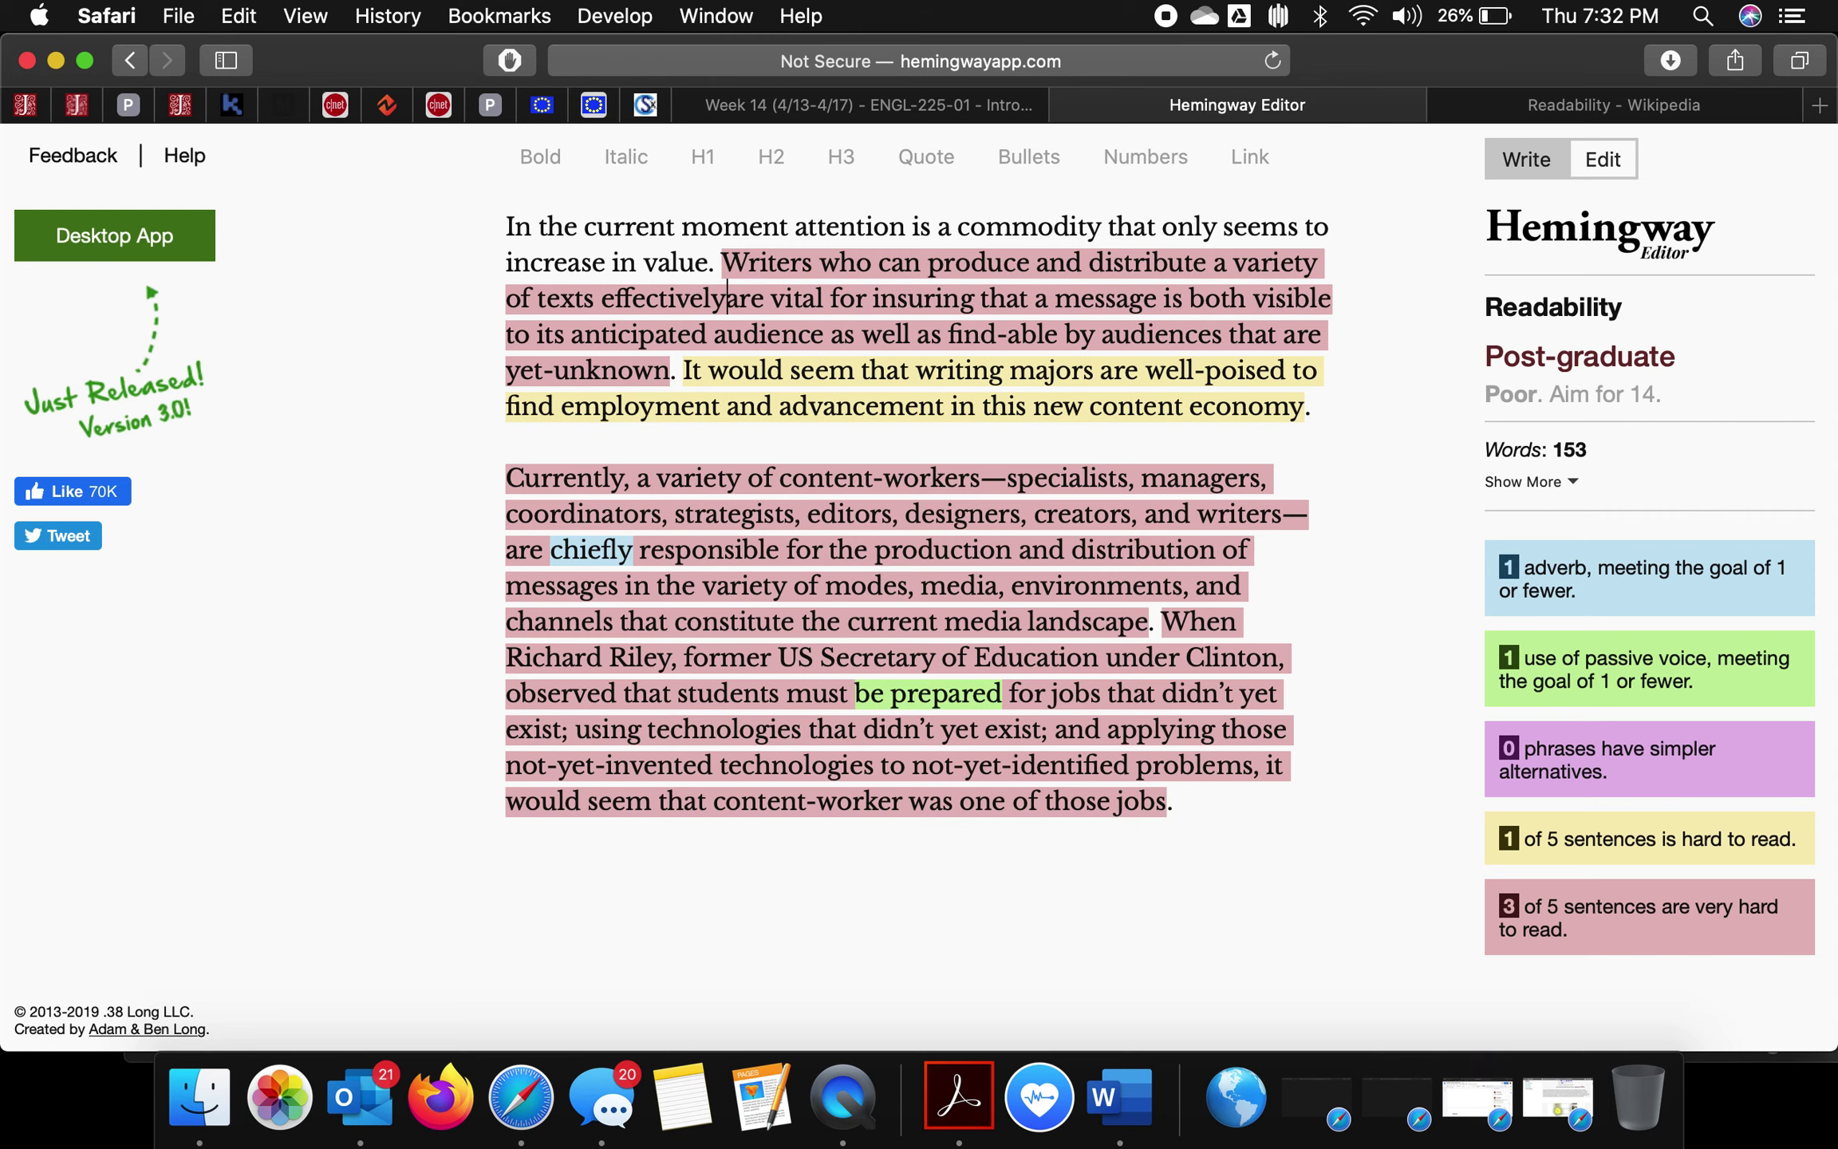
- End the sentence after 'vital' and add 'They are especially vital now, a moment characterized by the need to insure'
{"action": "left_click", "coordinate": [827, 297]}
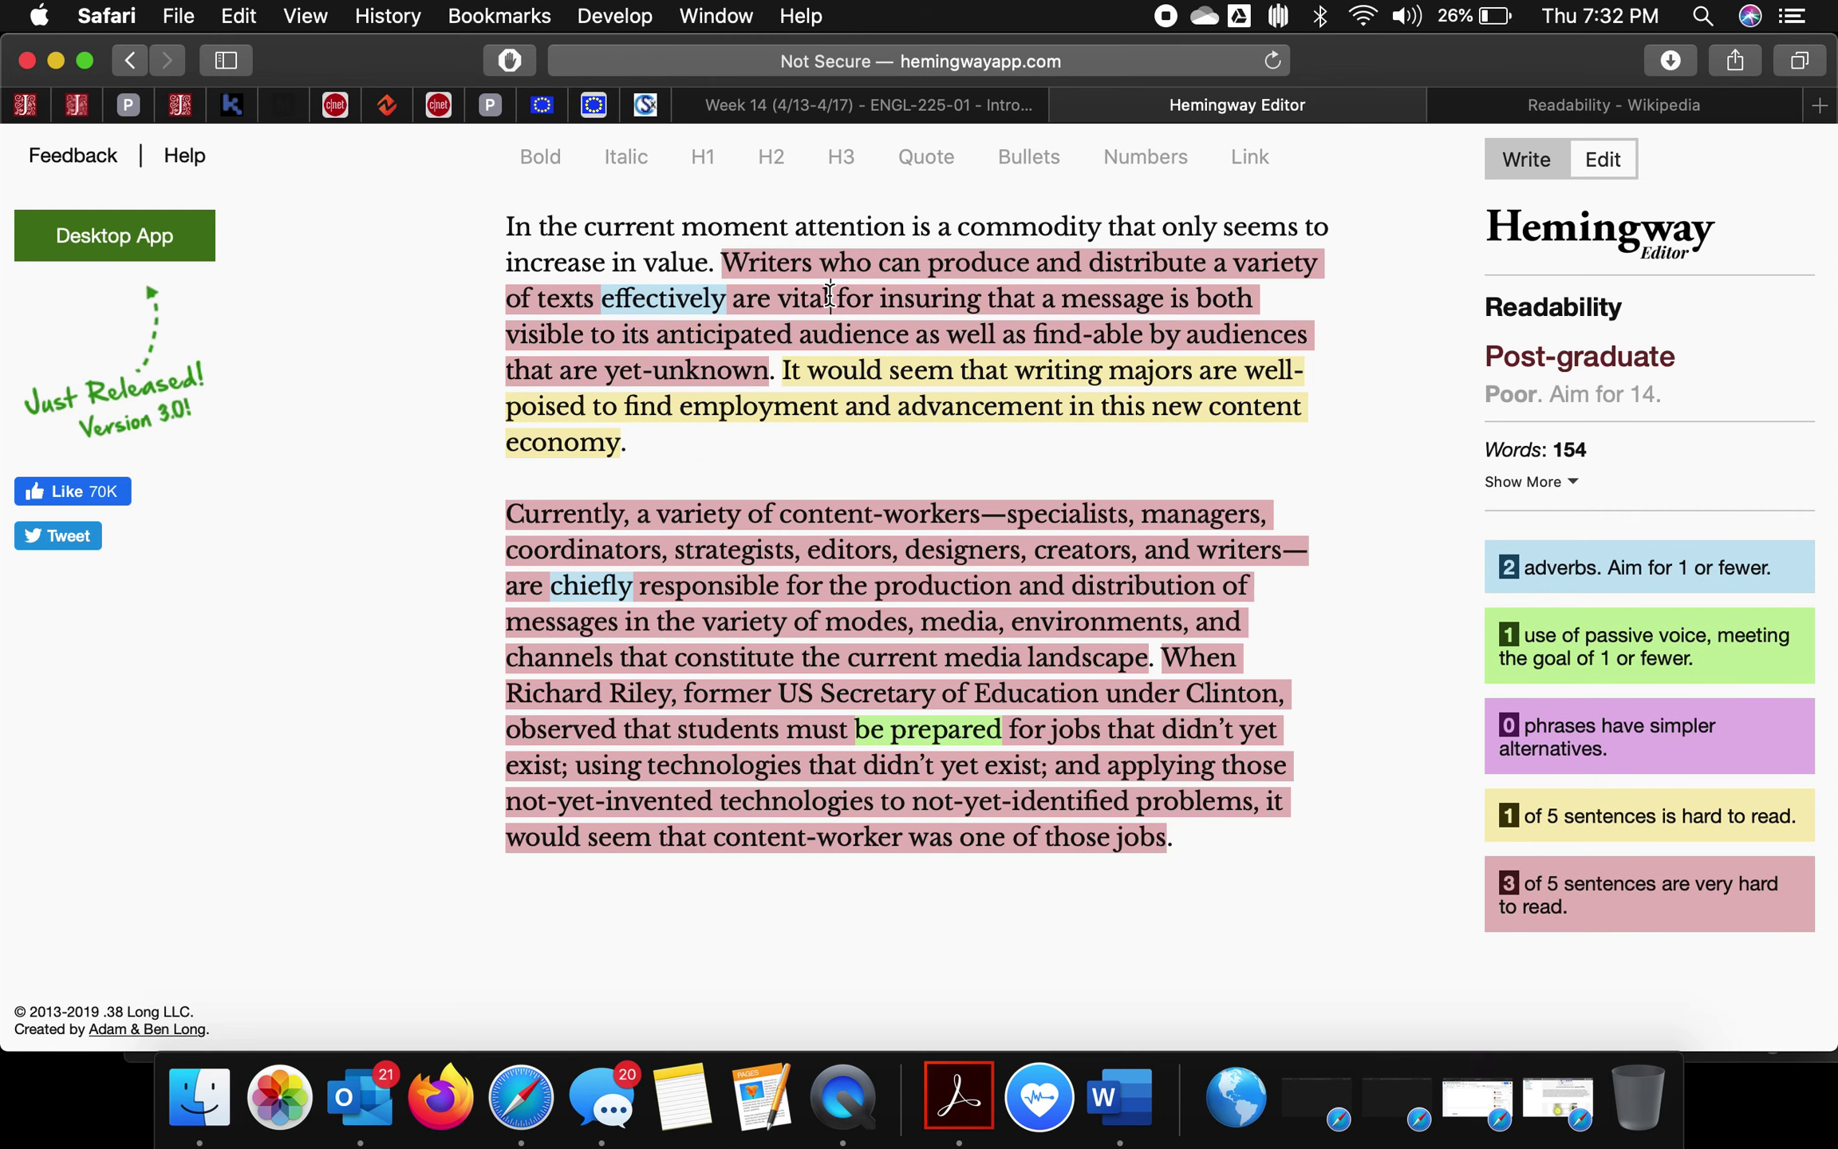
{"action": "type", "text": ". They"}
{"action": "type", "text": " are especia"}
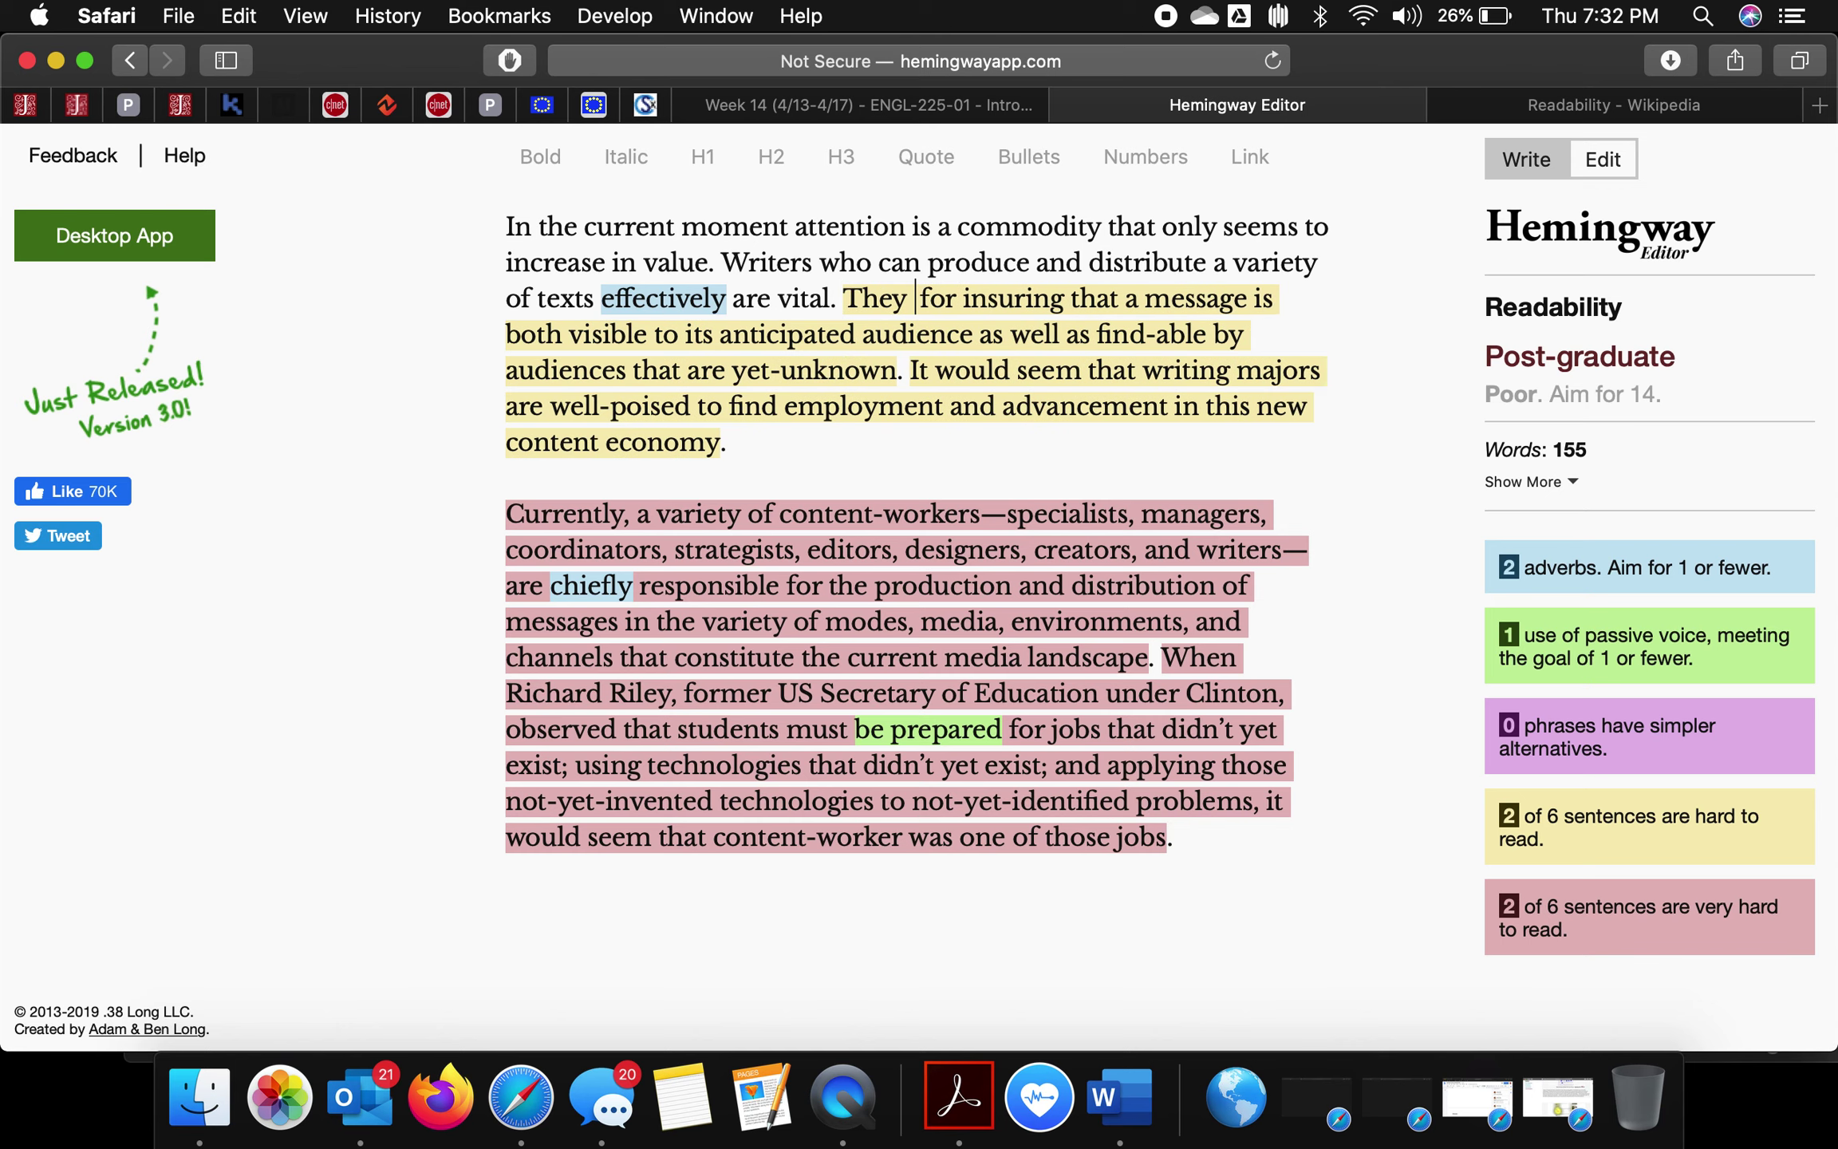
{"action": "type", "text": "lly vital no"}
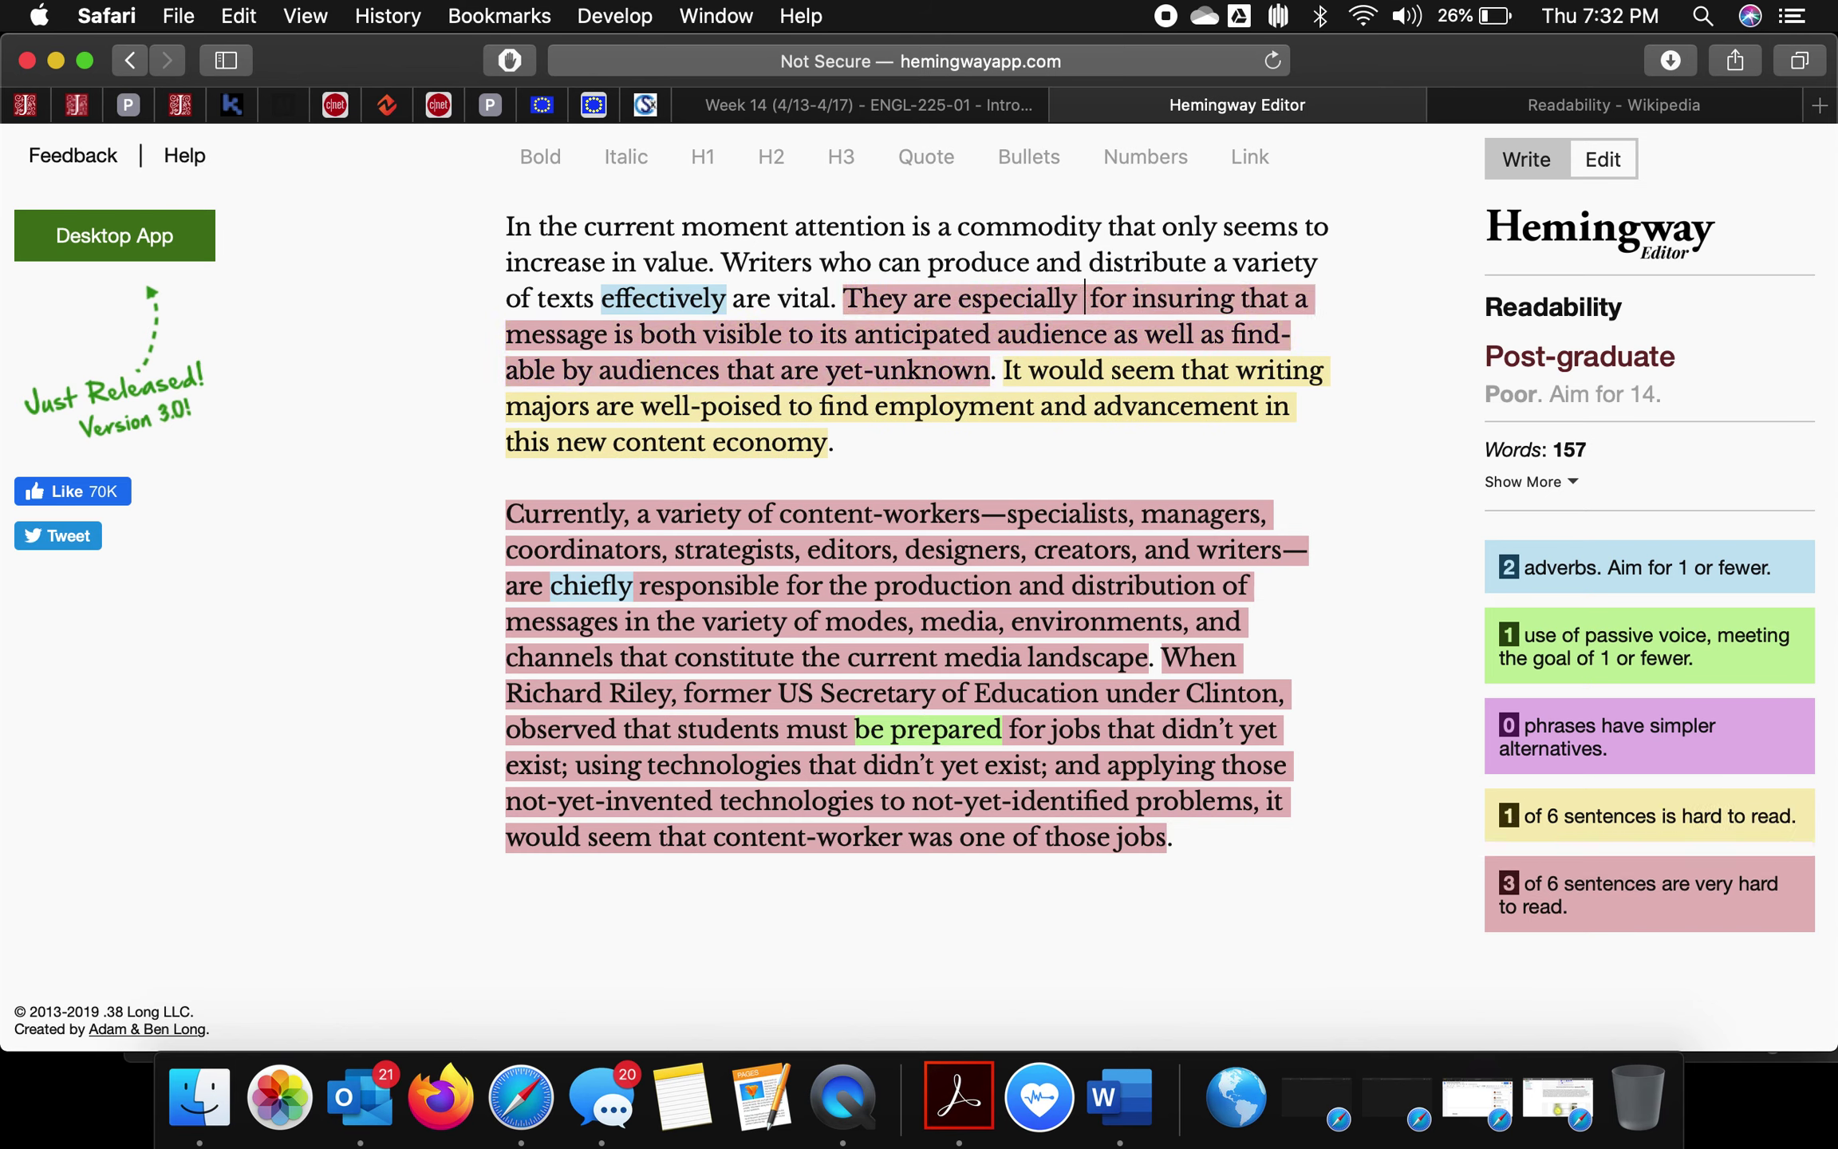
{"action": "type", "text": "w"}
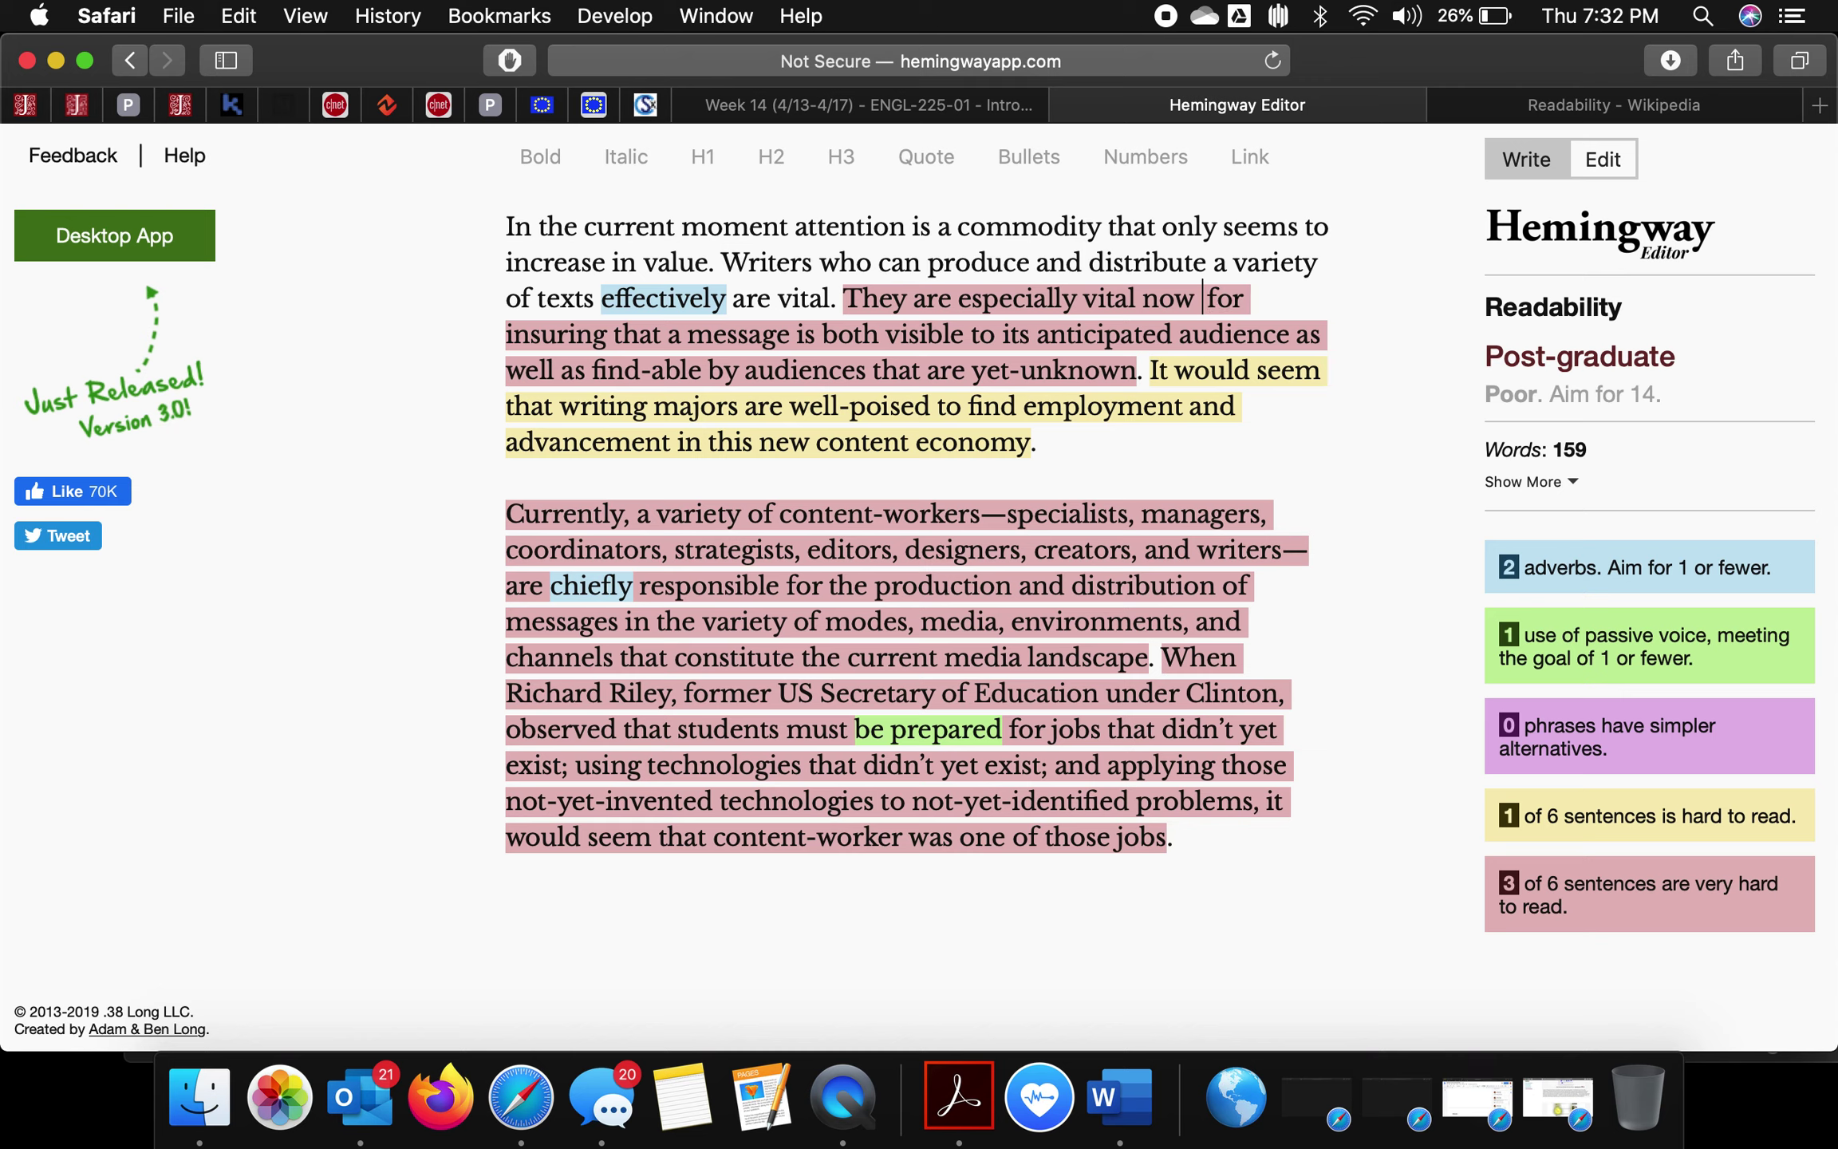
{"action": "type", "text": " whe"}
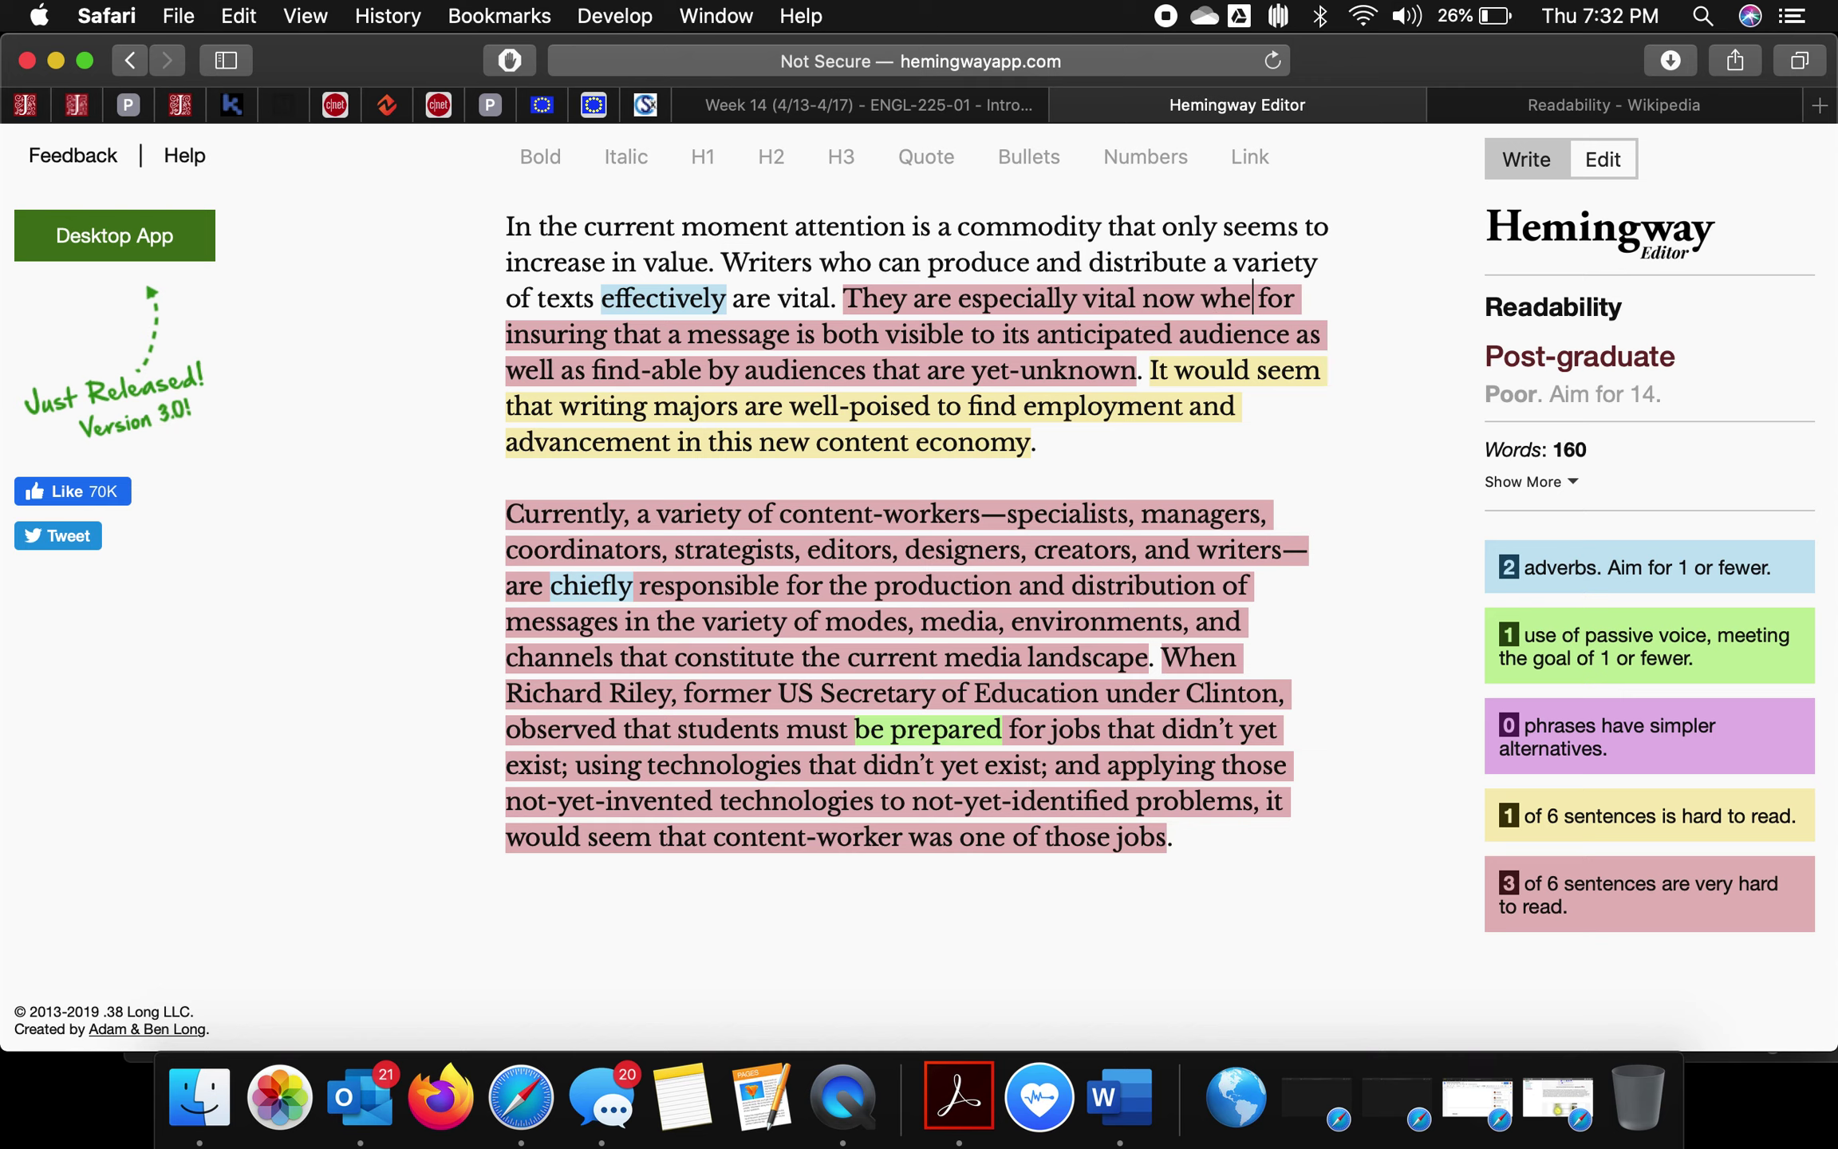
{"action": "key", "text": "BackSpace"}
{"action": "key", "text": "BackSpace"}
{"action": "key", "text": "BackSpace"}
{"action": "key", "text": "BackSpace"}
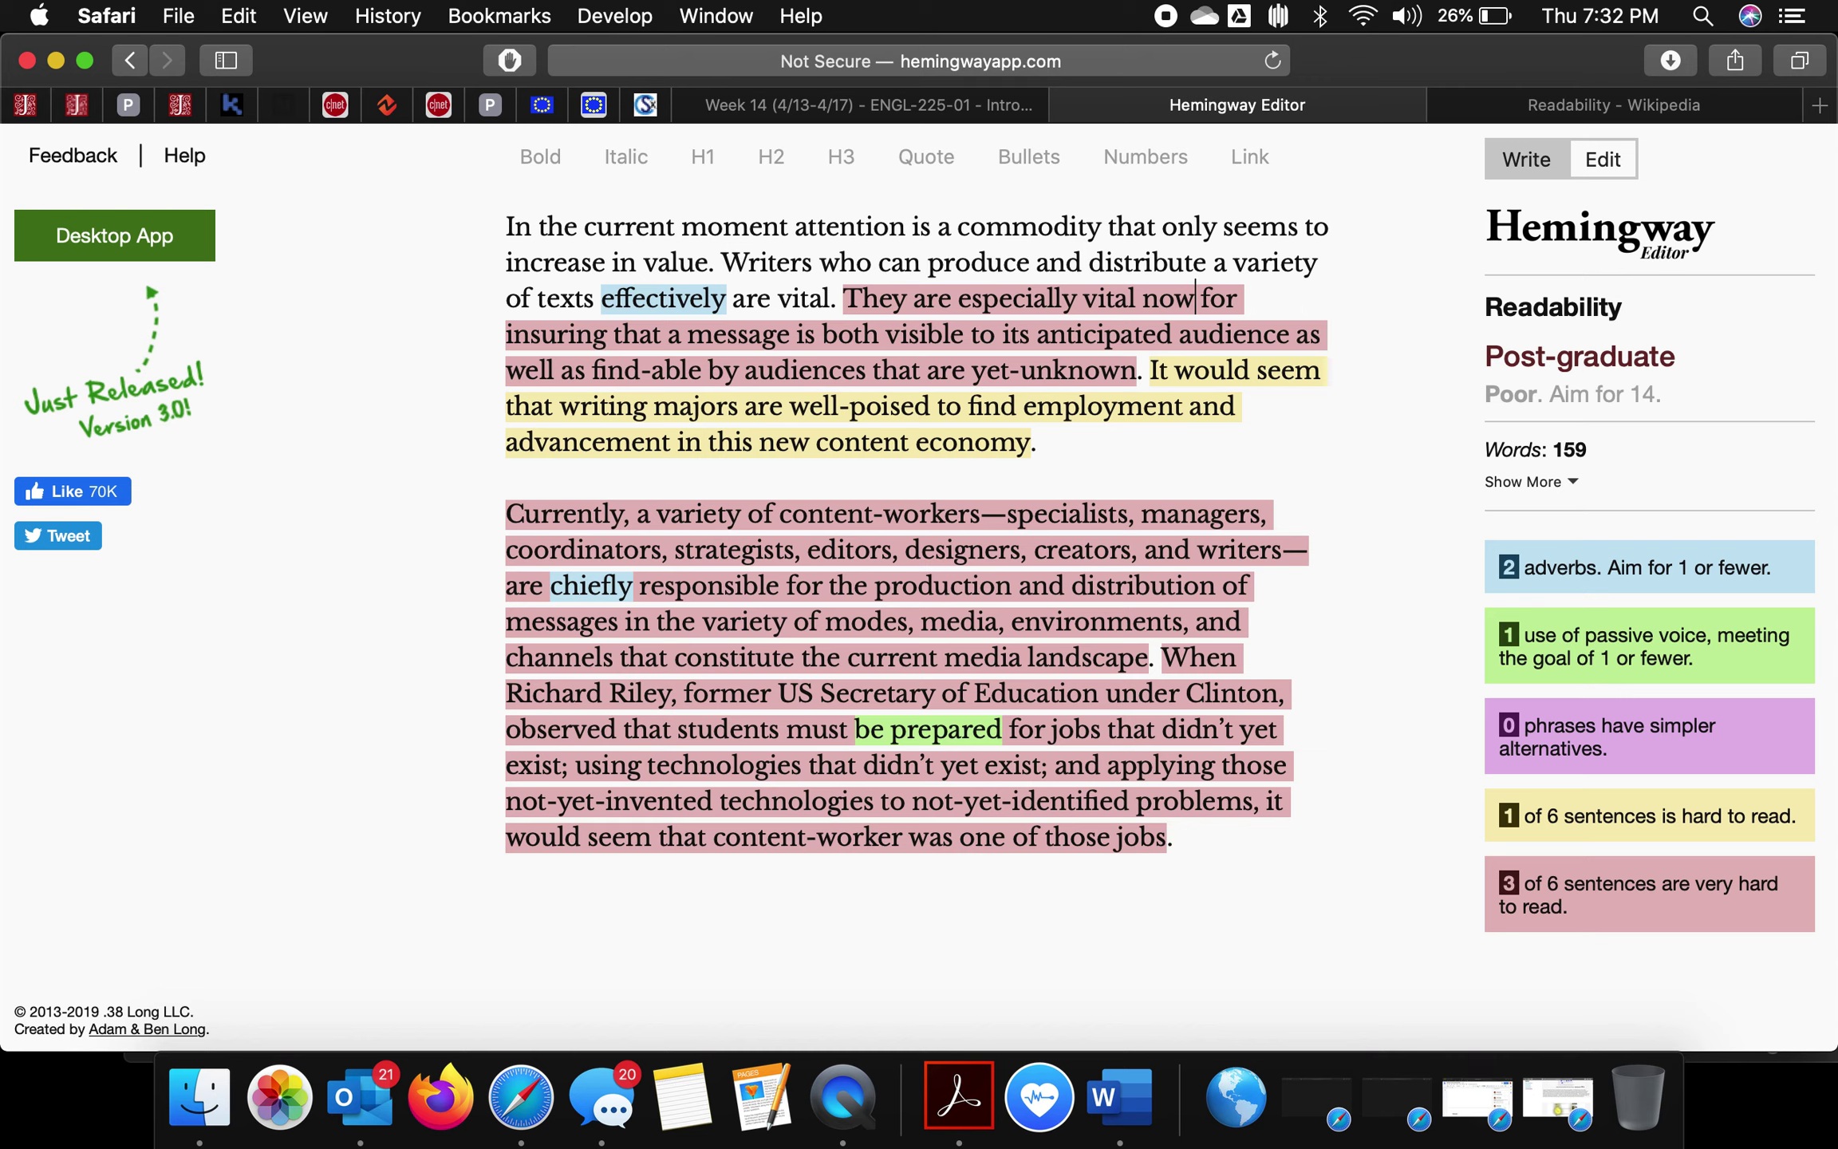
{"action": "key", "text": "BackSpace"}
{"action": "type", "text": ", a moment ch"}
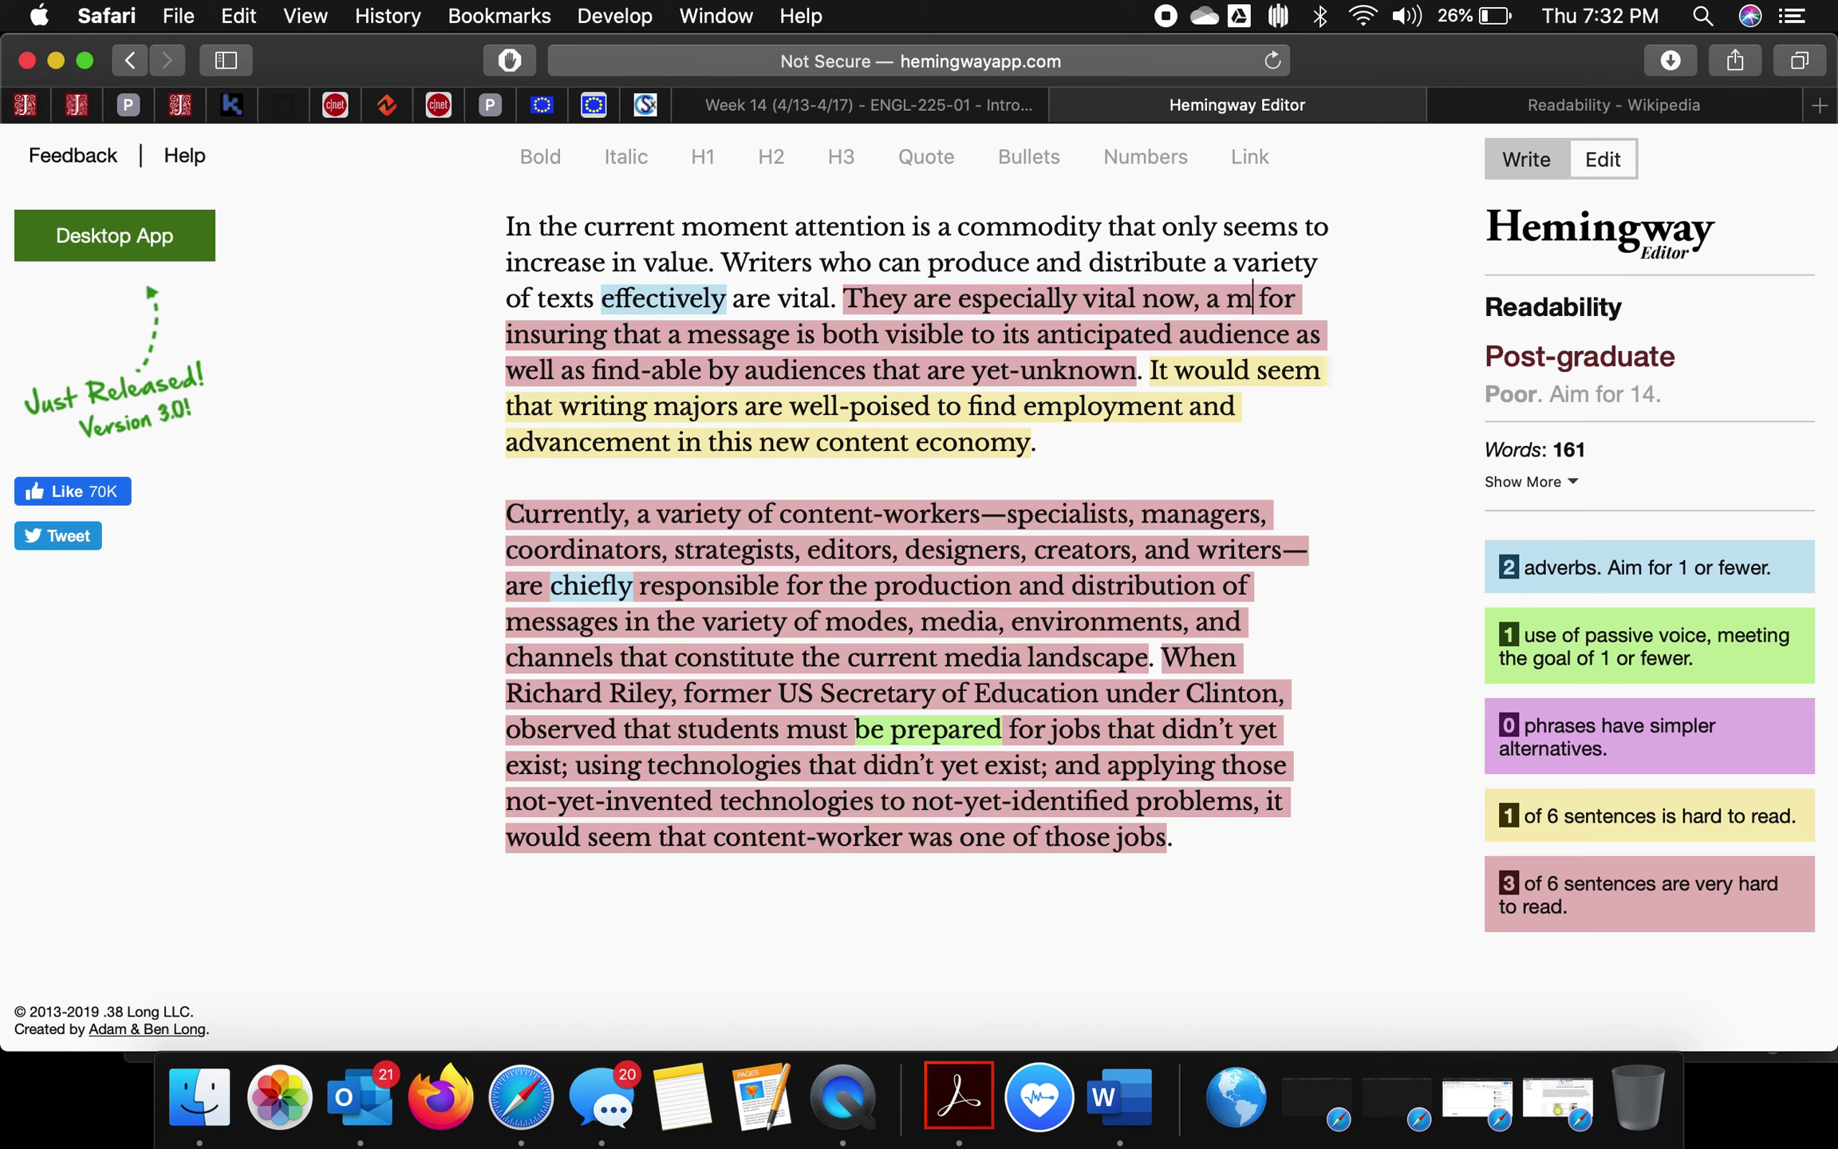
{"action": "type", "text": "aracterized b"}
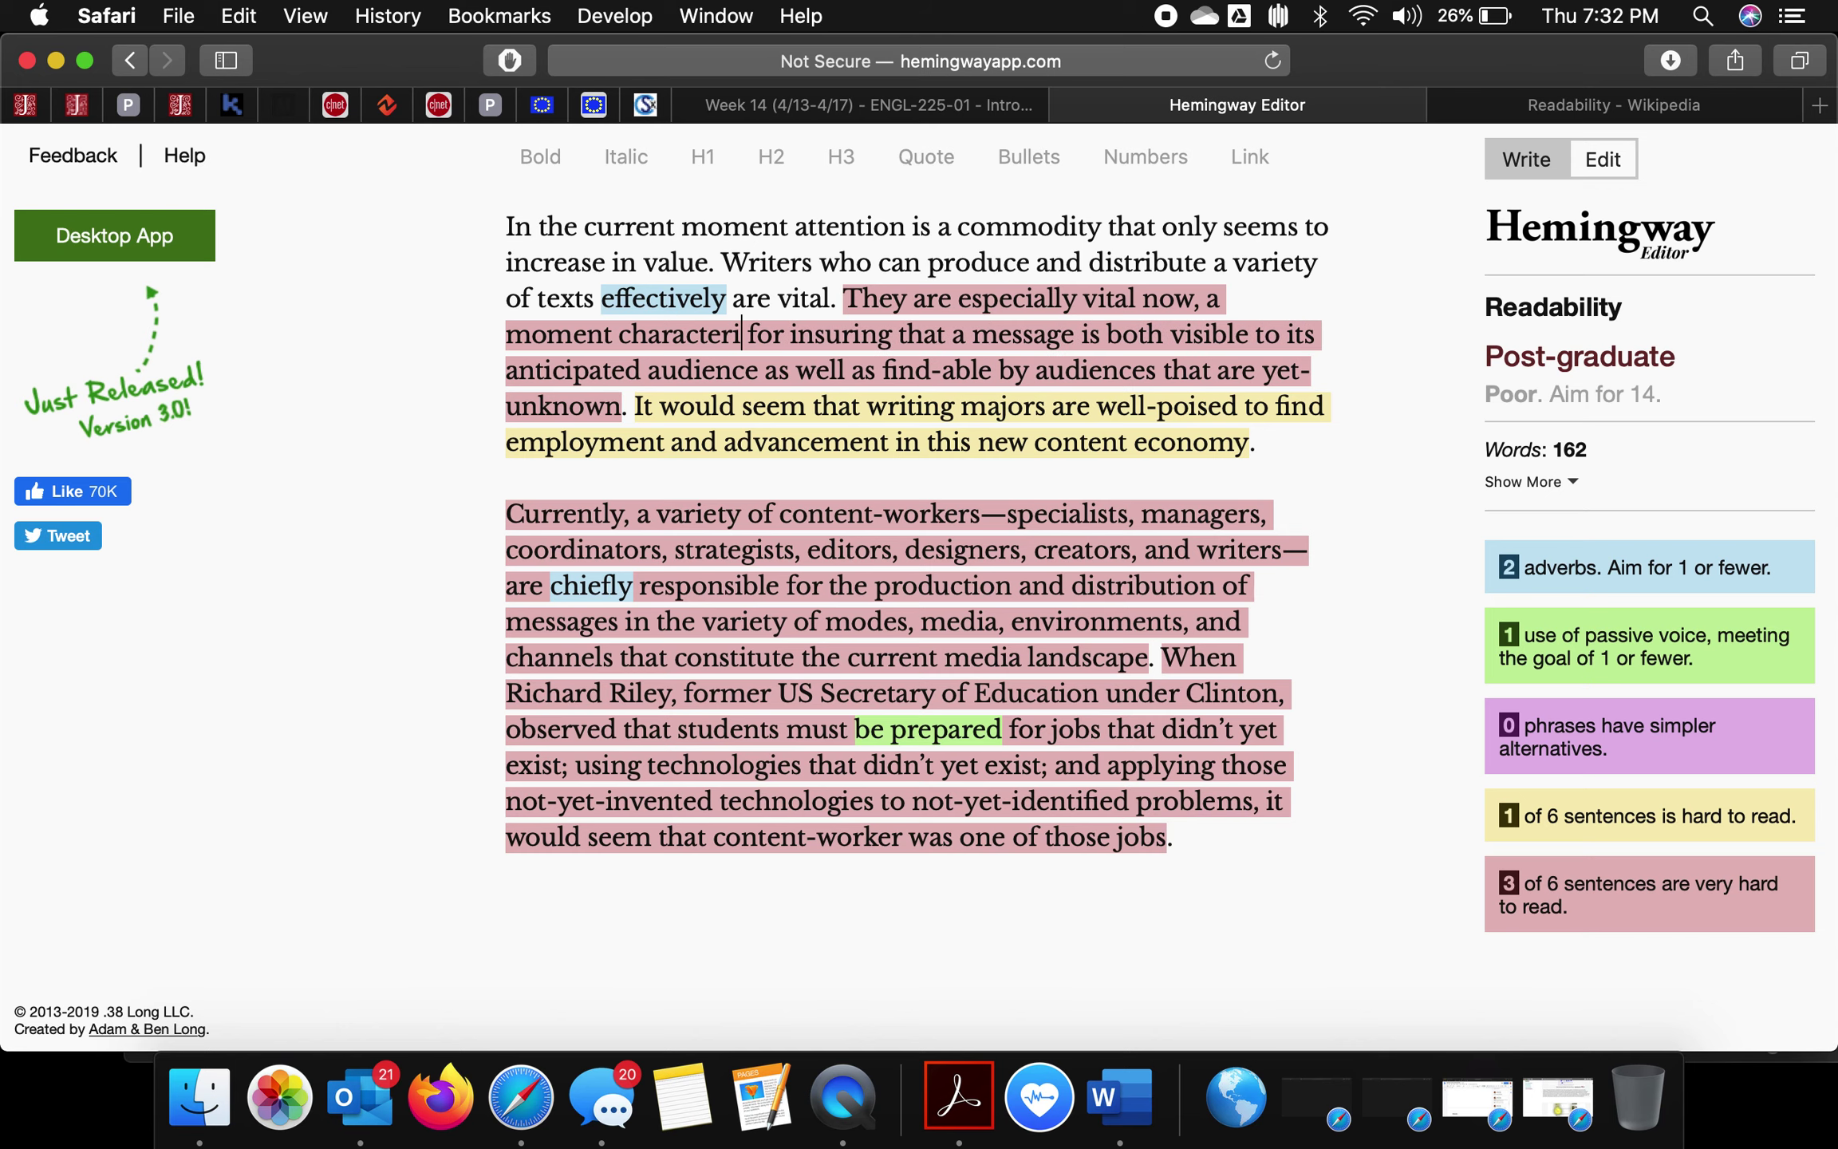
{"action": "type", "text": "y "}
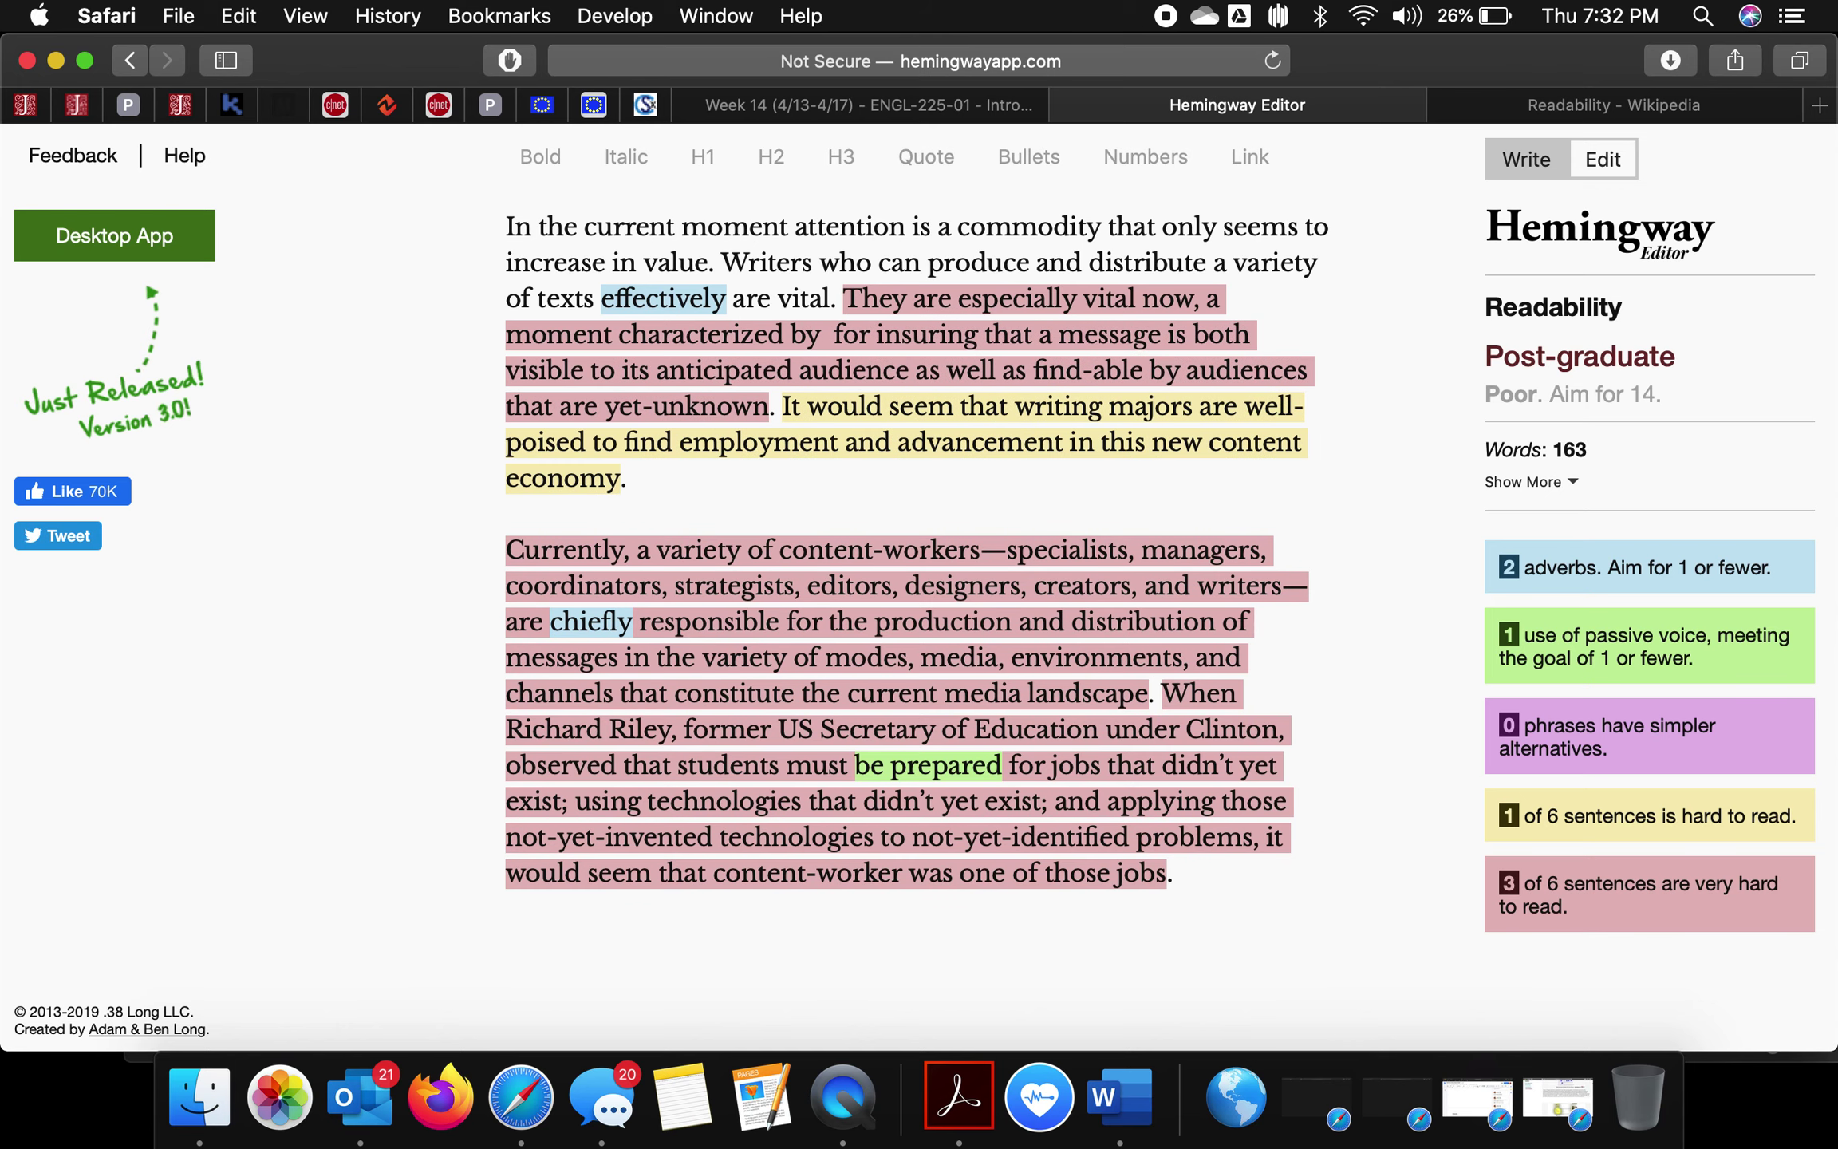
{"action": "type", "text": "the need to "}
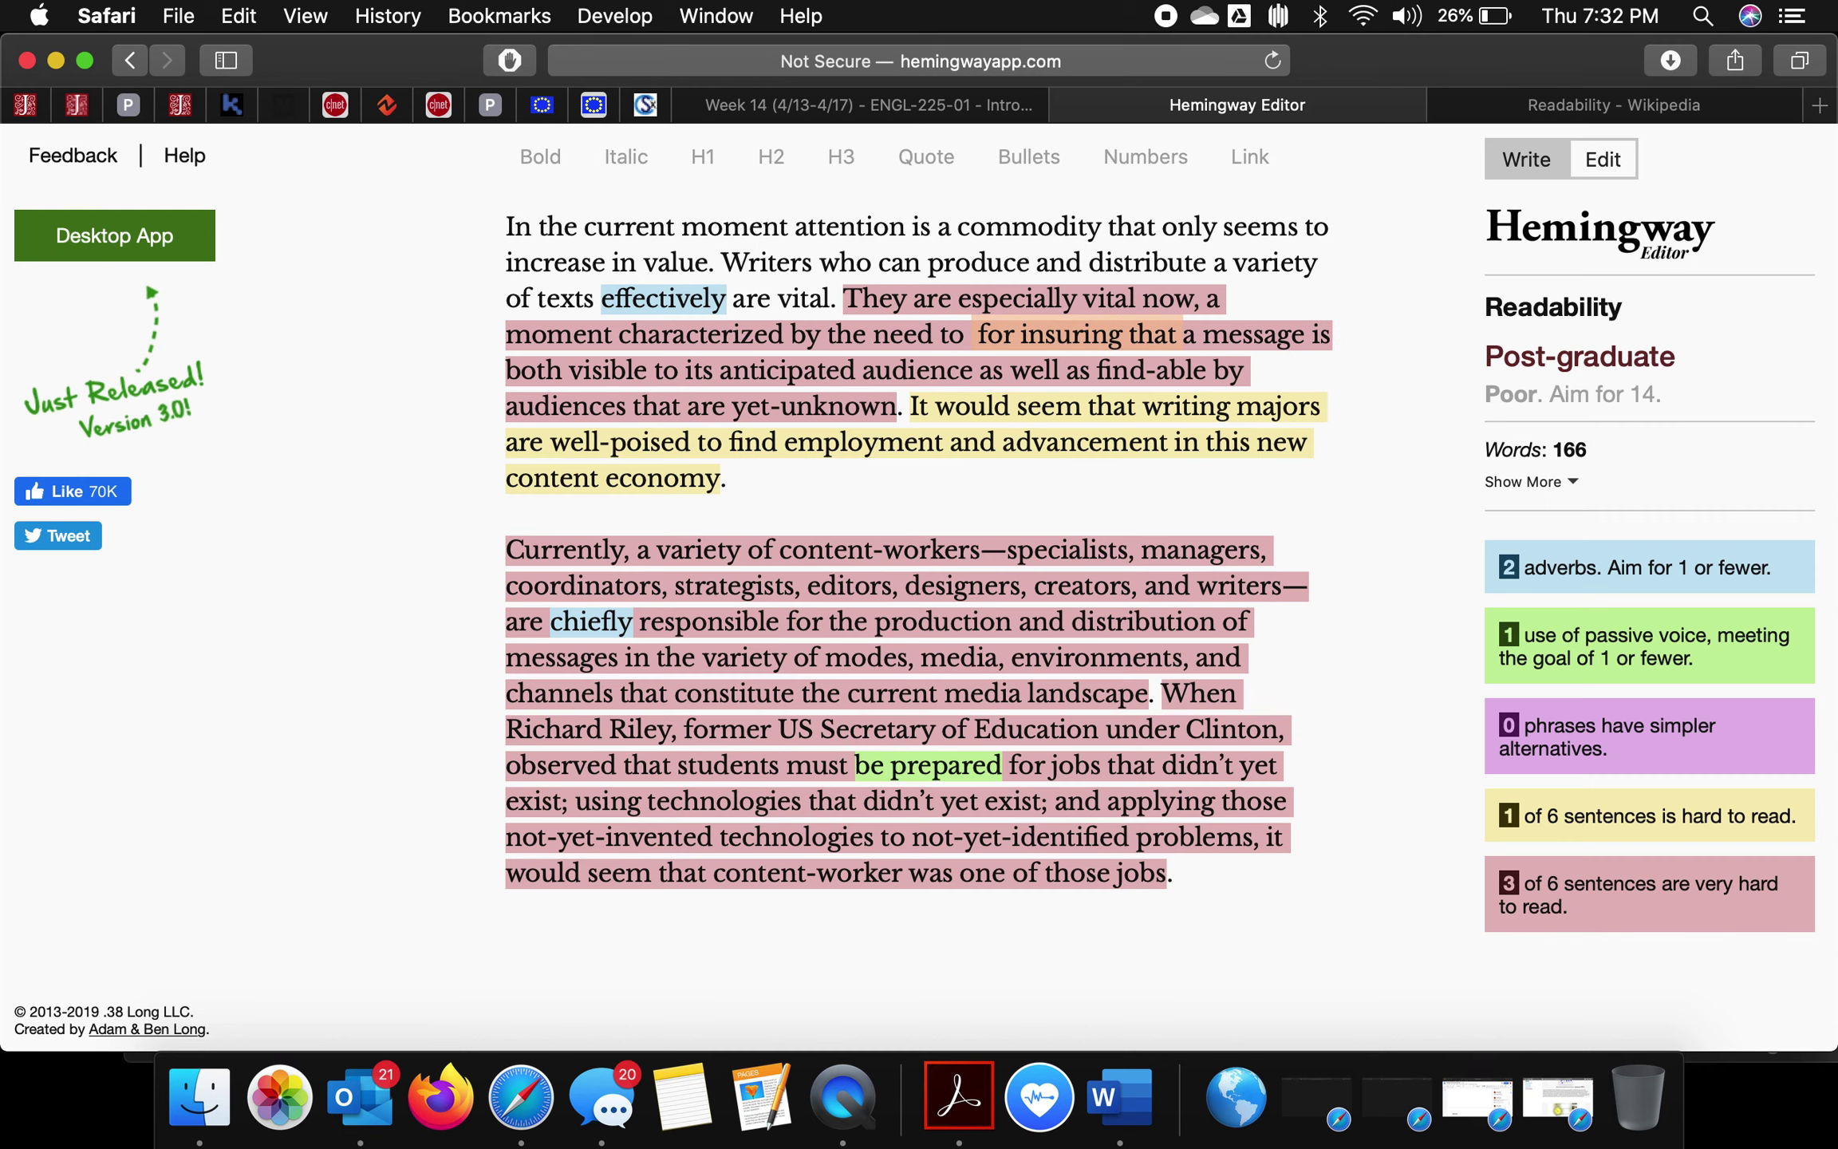
{"action": "type", "text": "insure"}
{"action": "mouse_move", "coordinate": [605, 299]}
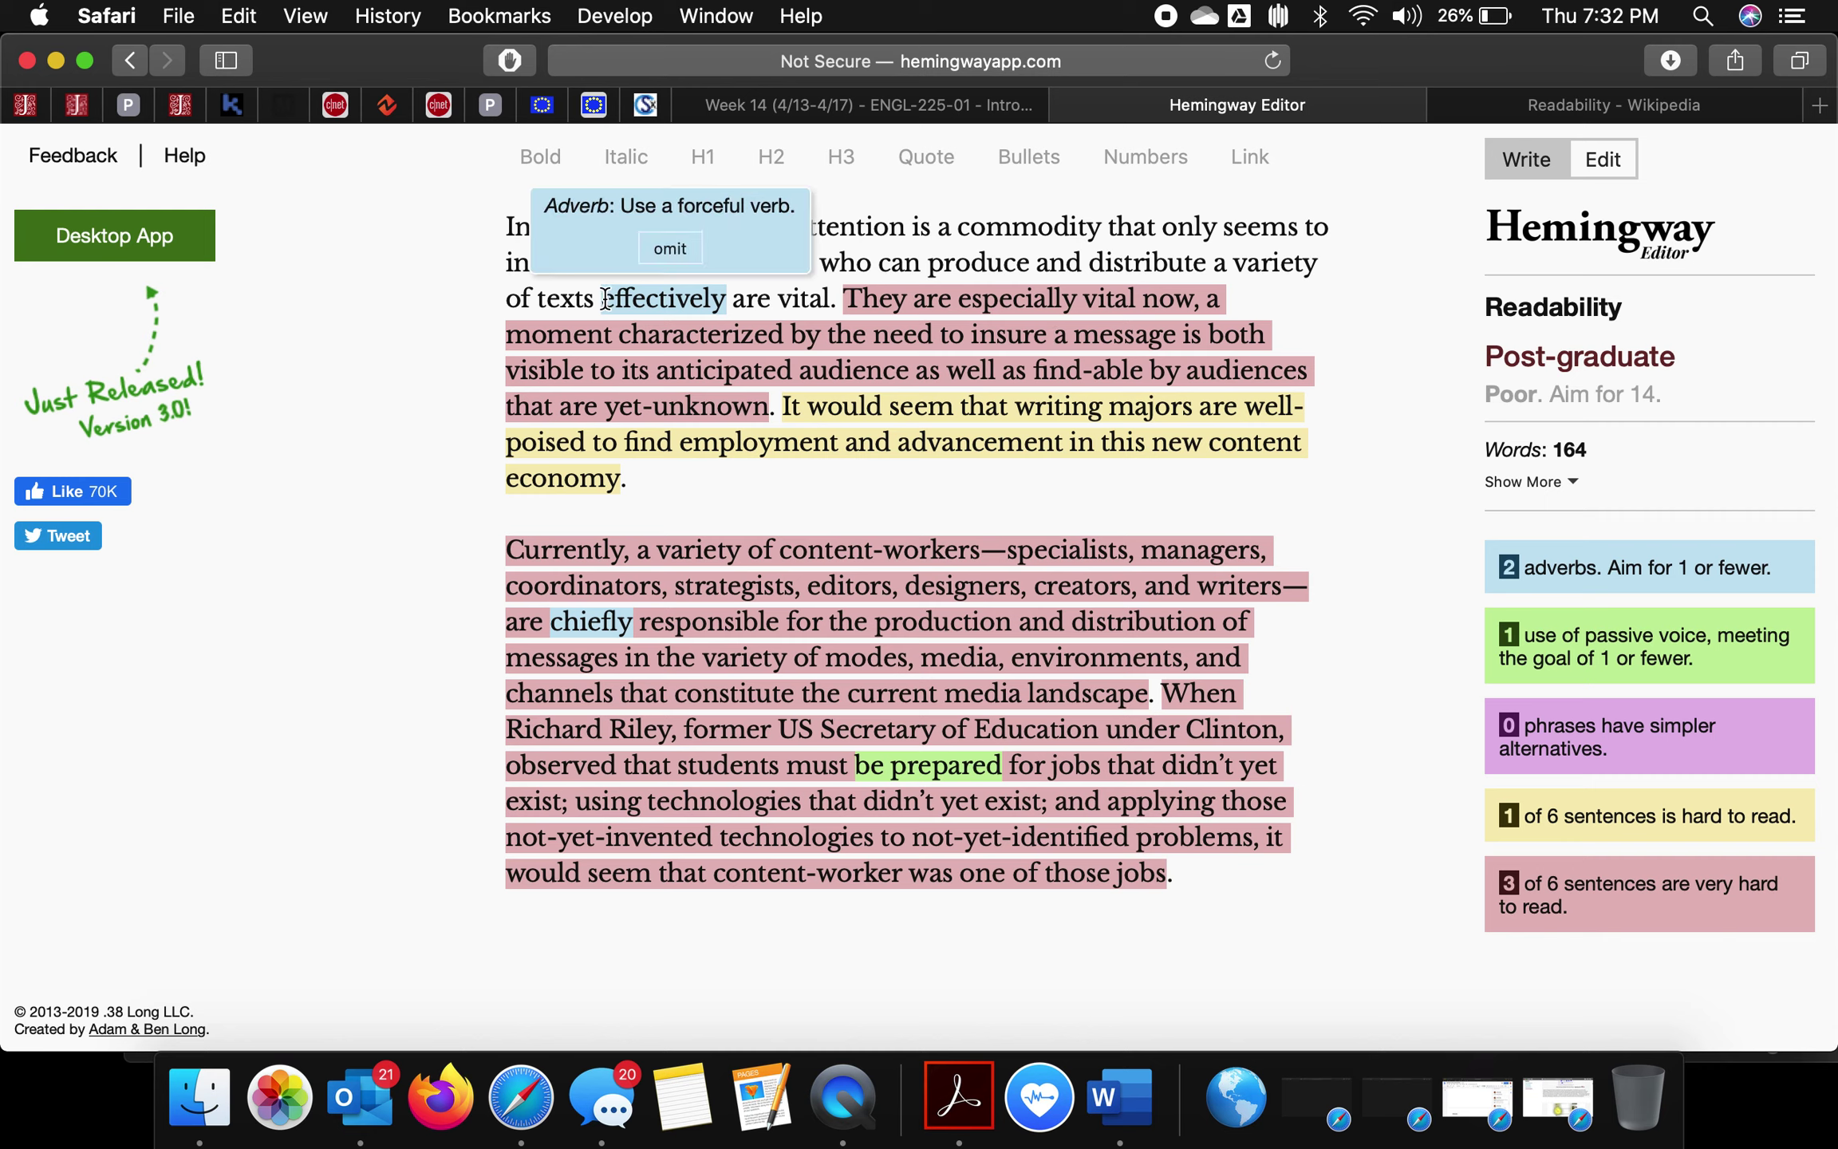
- Delete 'both' and replace 'as well as' with 'and'
{"action": "left_click", "coordinate": [1316, 339]}
{"action": "key", "text": "BackSpace"}
{"action": "key", "text": "BackSpace"}
{"action": "key", "text": "BackSpace"}
{"action": "key", "text": "BackSpace"}
{"action": "key", "text": "BackSpace"}
{"action": "key", "text": "BackSpace"}
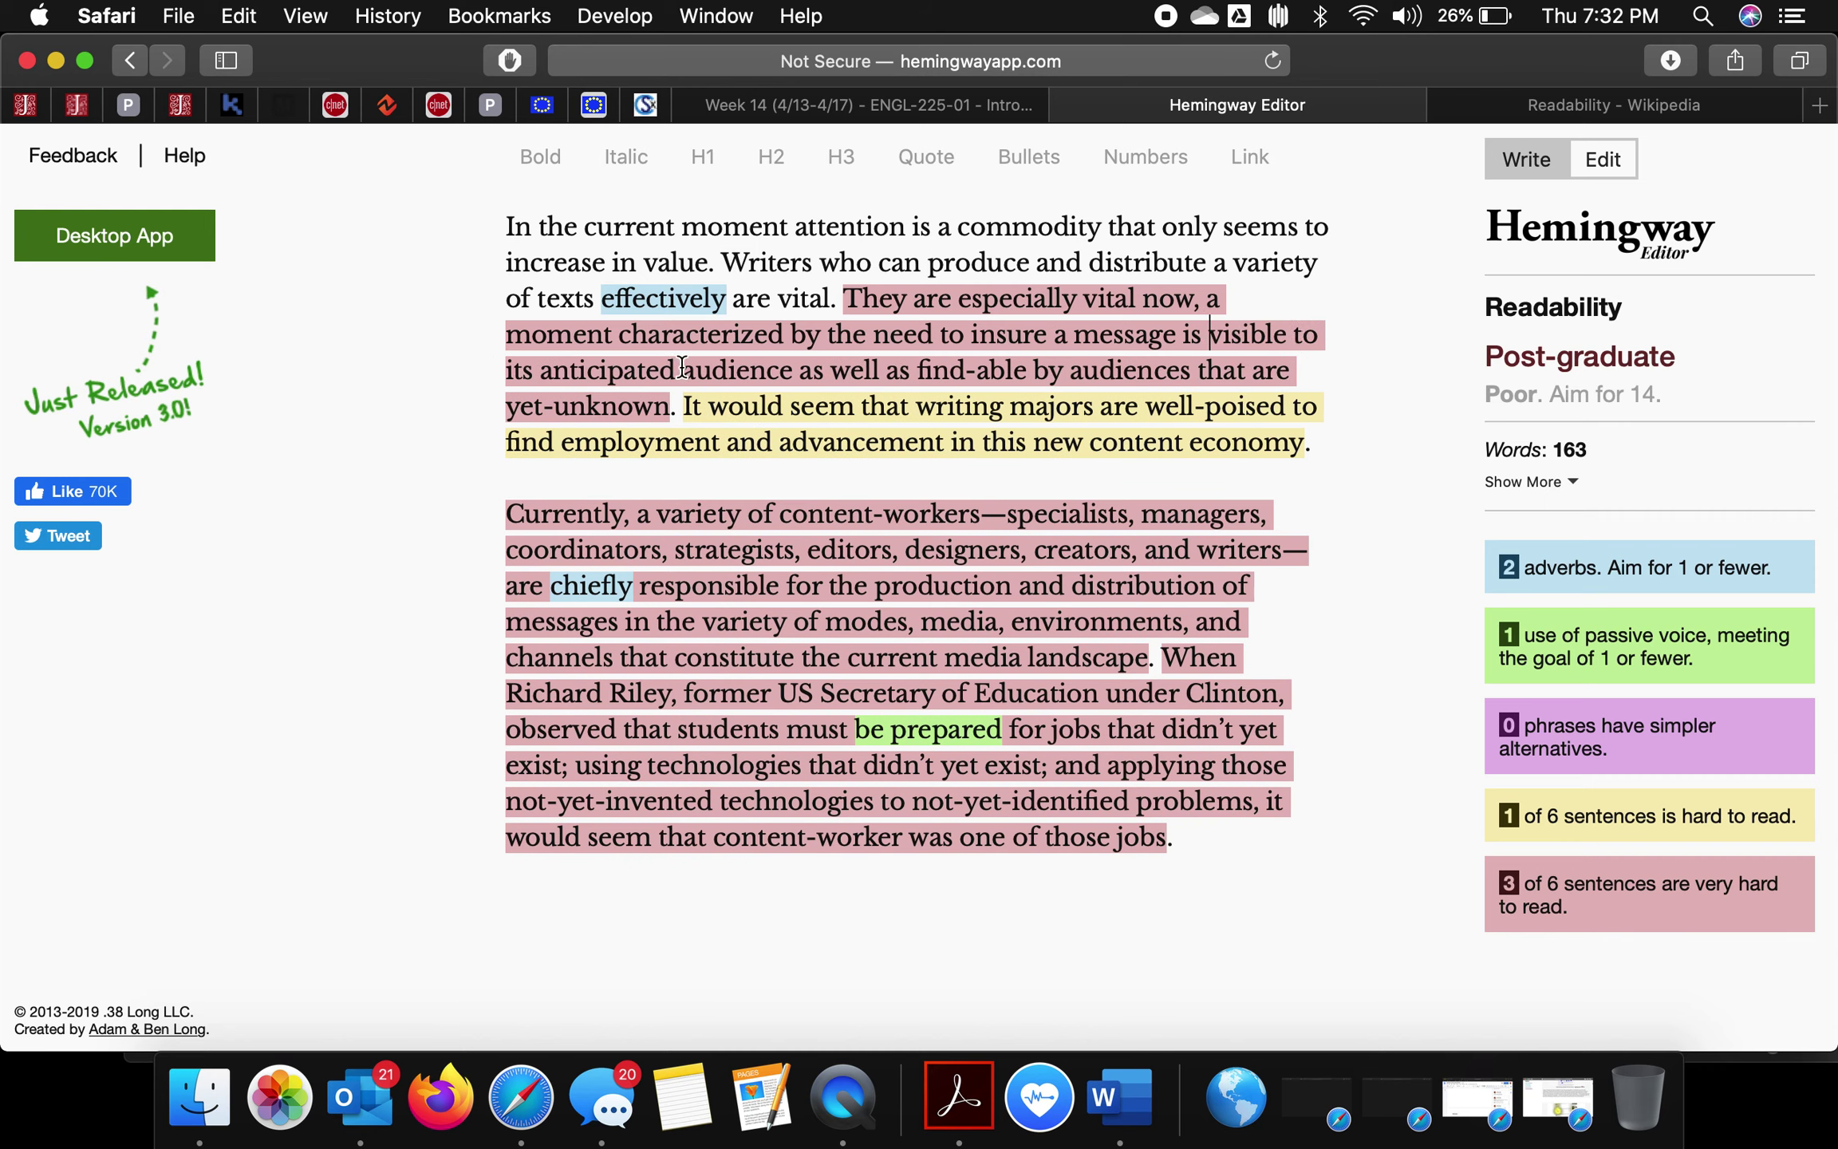
{"action": "left_click_drag", "start_coordinate": [792, 371], "coordinate": [911, 372]}
{"action": "type", "text": "a"}
{"action": "key", "text": "BackSpace"}
{"action": "type", "text": "and"}
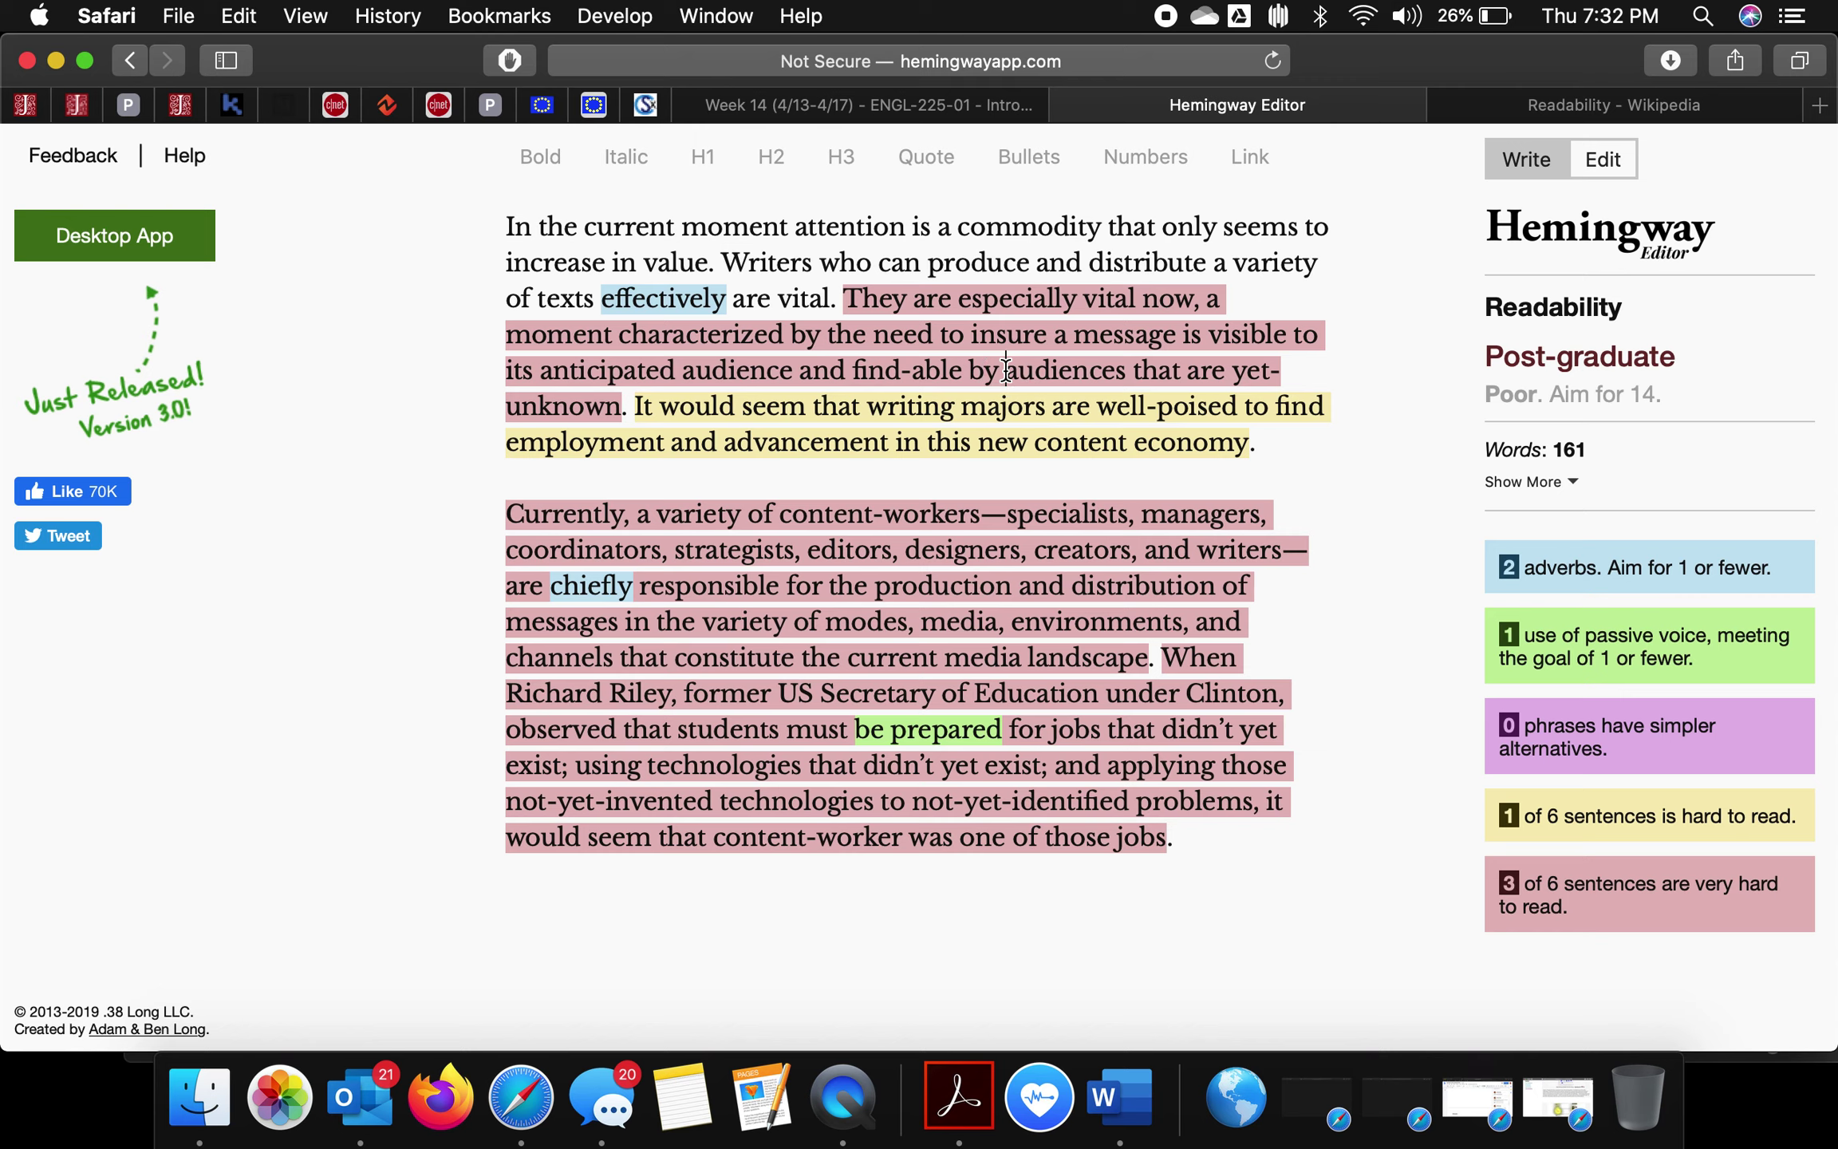
- Move 'yet-unknown' before 'audiences' and delete 'that are'
{"action": "left_click_drag", "start_coordinate": [1229, 370], "coordinate": [611, 407]}
{"action": "key", "text": "BackSpace"}
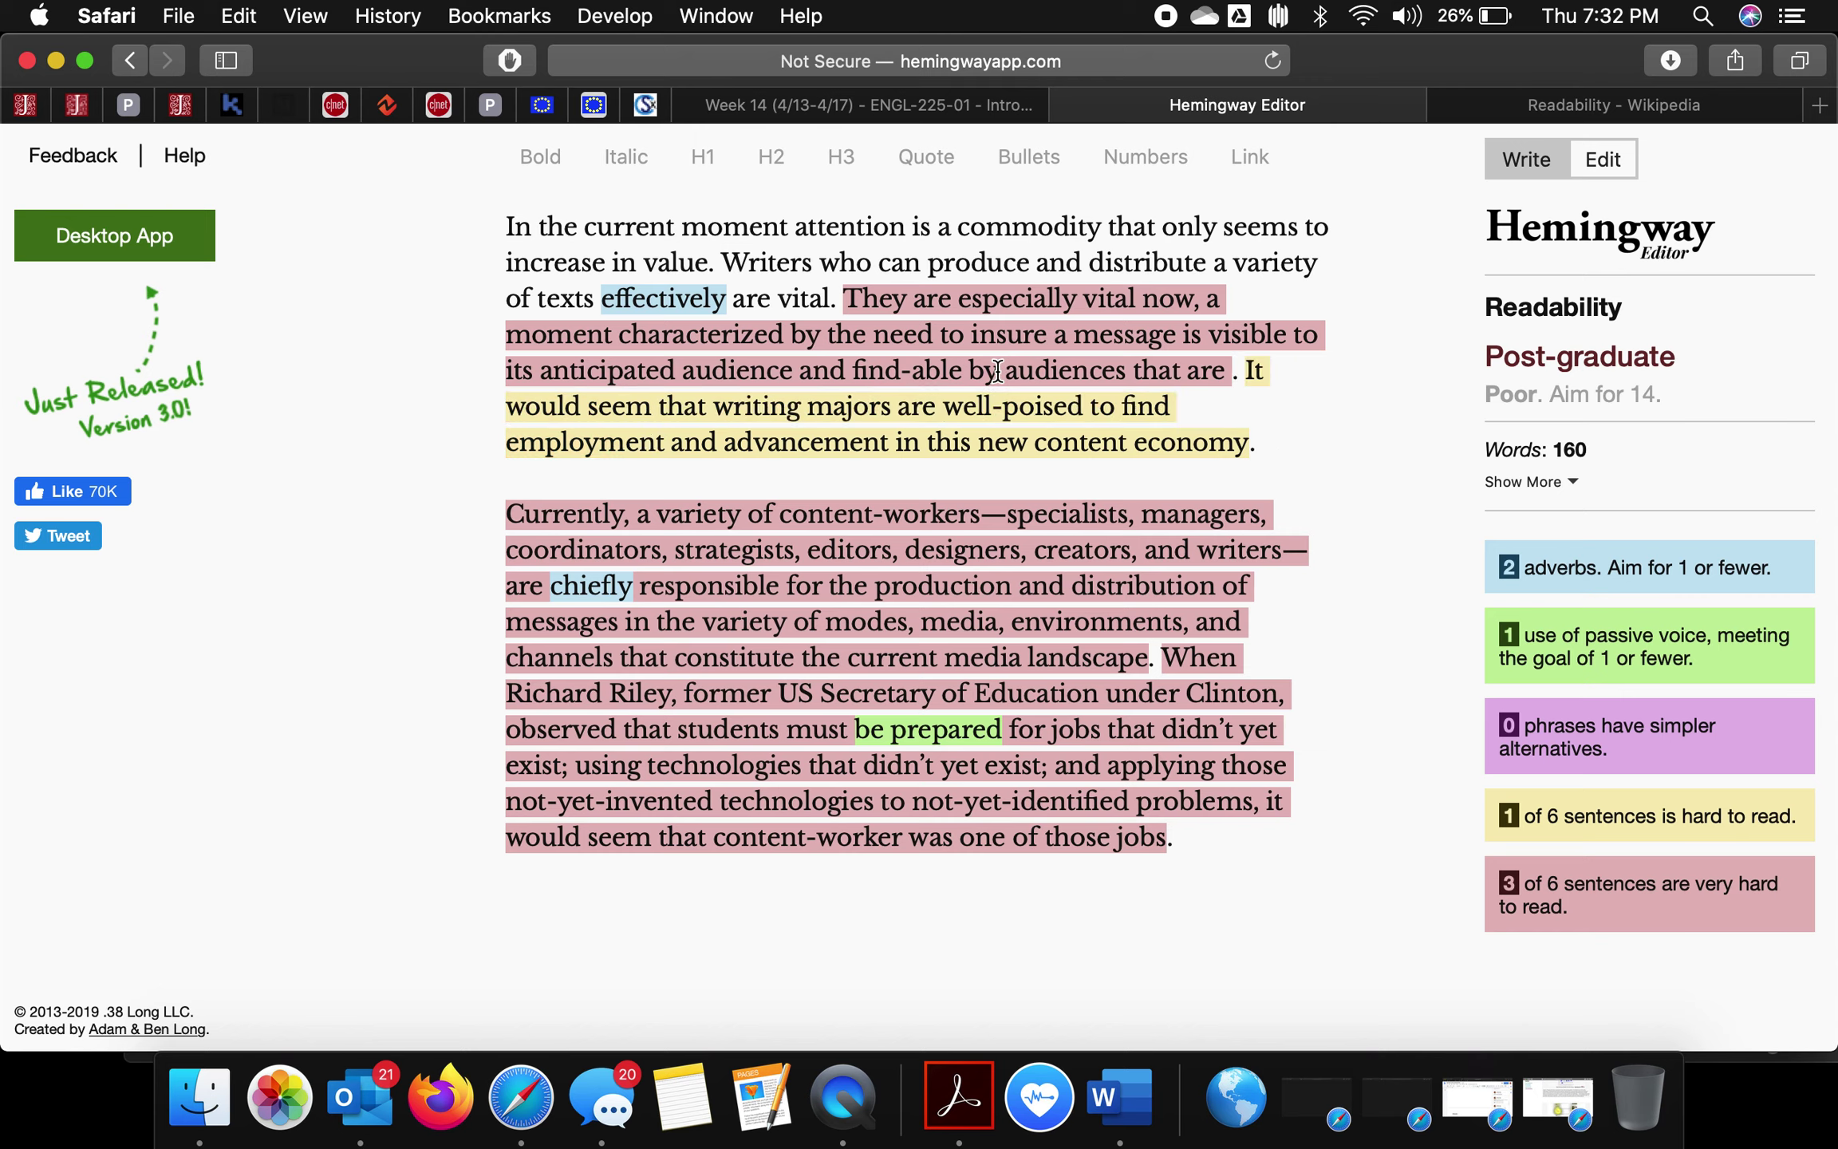
{"action": "left_click", "coordinate": [1005, 370]}
{"action": "type", "text": "yet-unknown"}
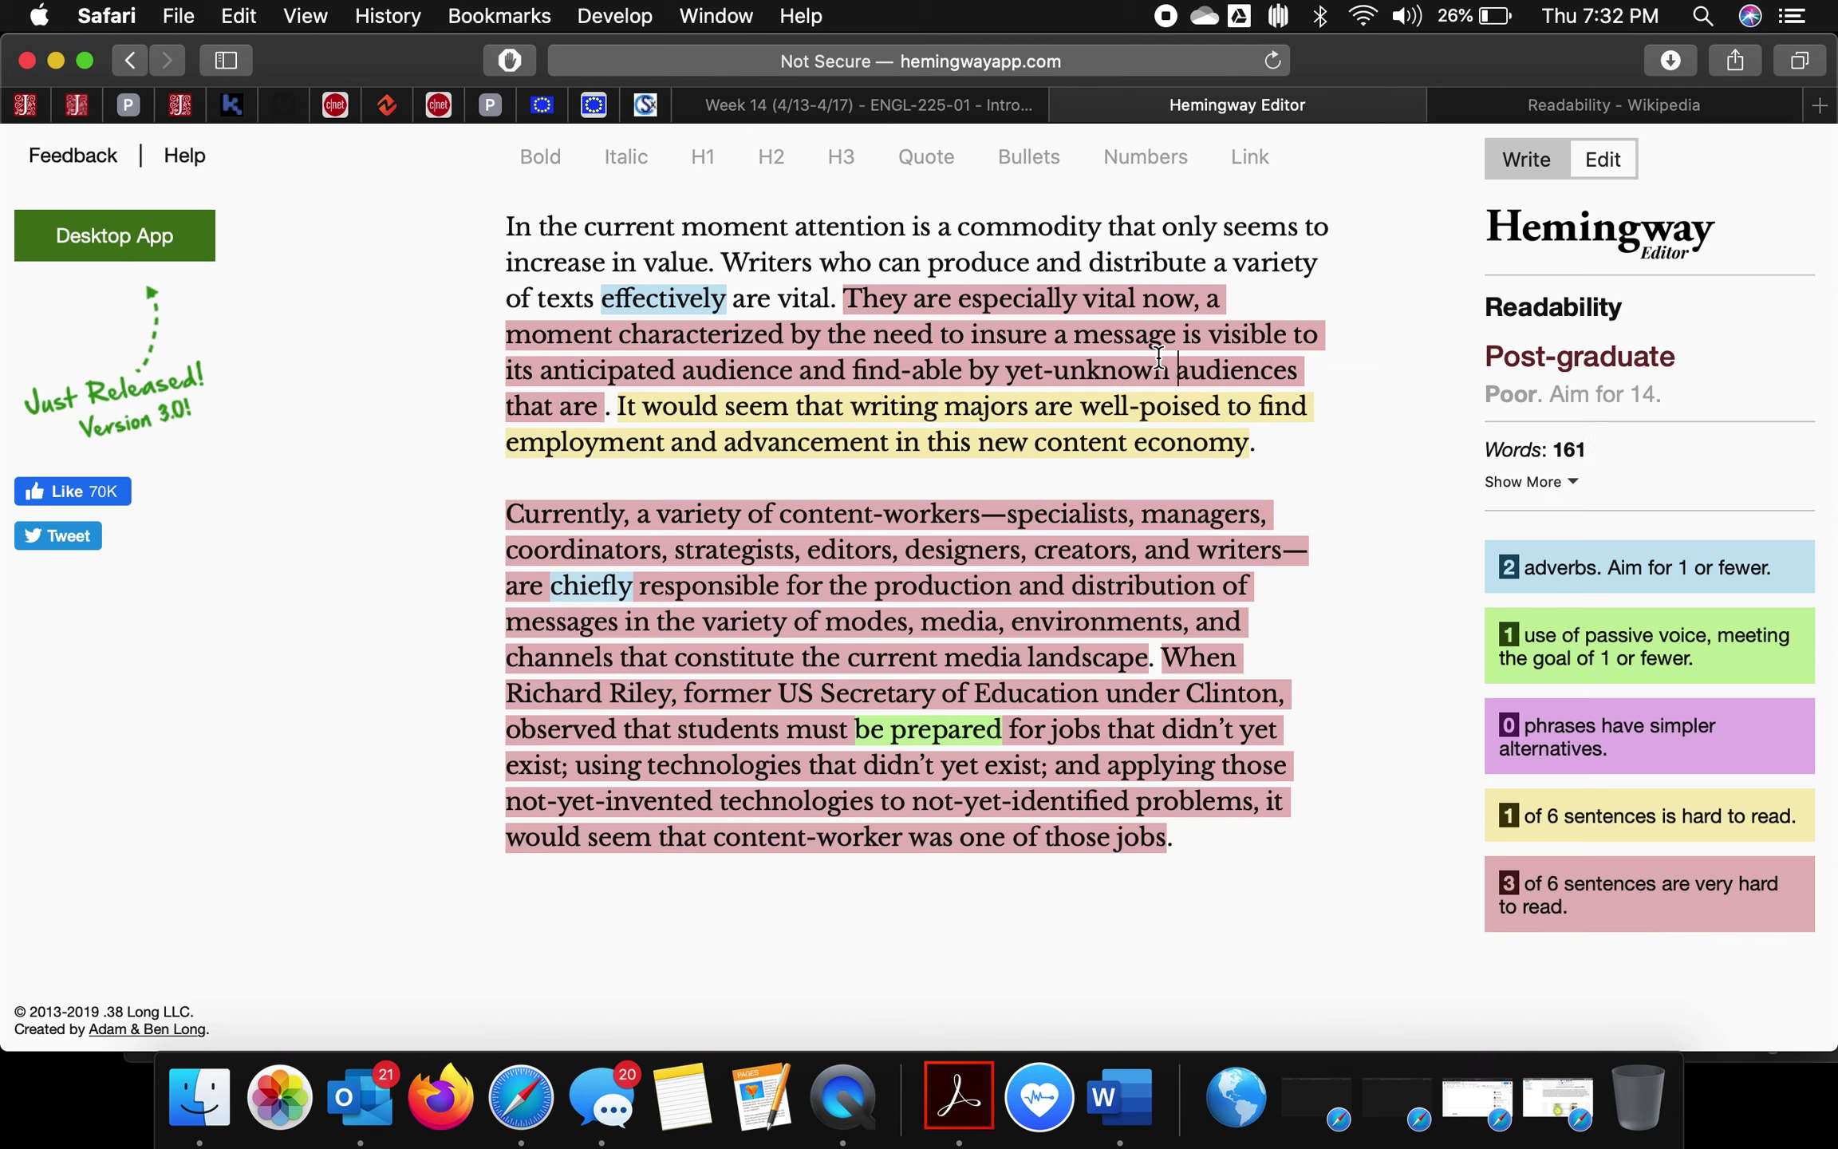
{"action": "left_click_drag", "start_coordinate": [600, 405], "coordinate": [492, 398]}
{"action": "key", "text": "BackSpace"}
{"action": "key", "text": "BackSpace"}
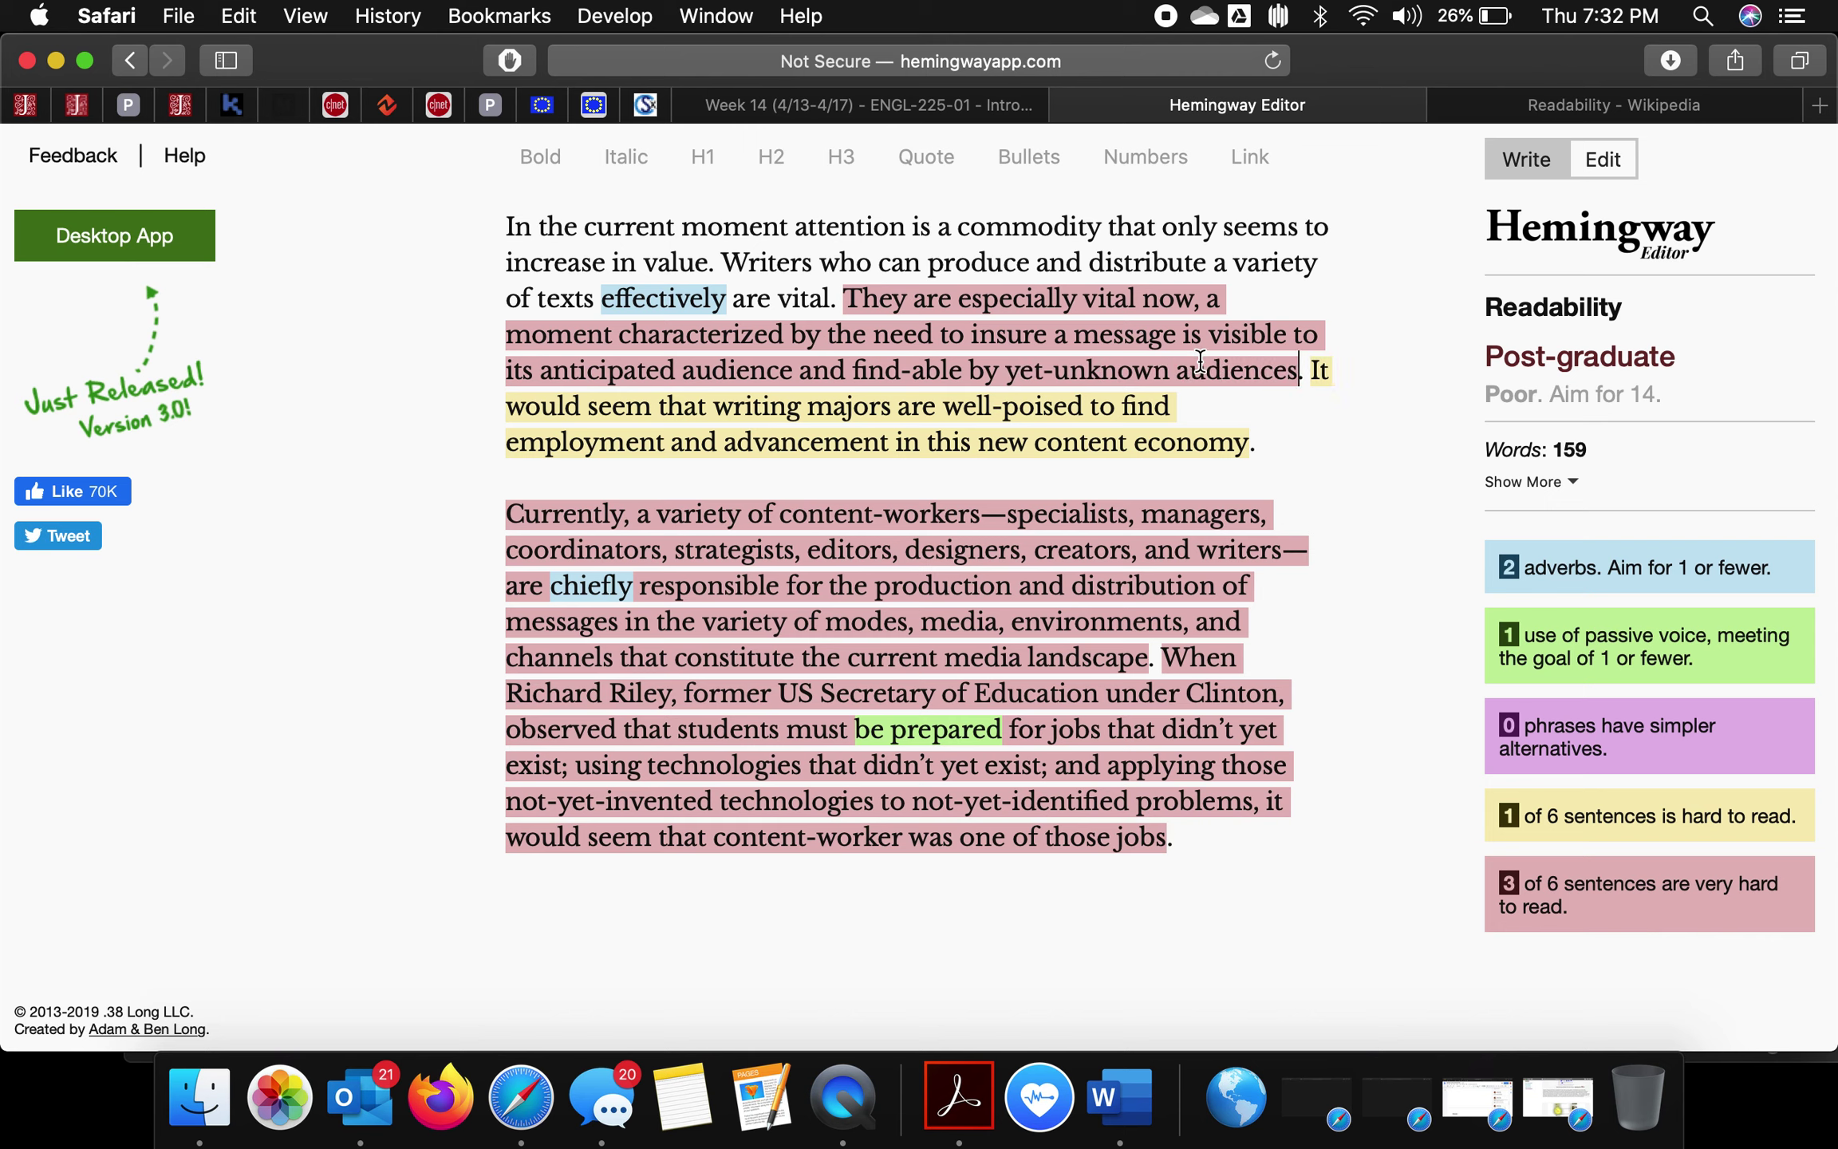
{"action": "left_click", "coordinate": [1195, 303]}
- After 'vital now', add ', a moment when effective writers must be able to write to known and unknown audiences.'
{"action": "key", "text": "BackSpace"}
{"action": "type", "text": ". When"}
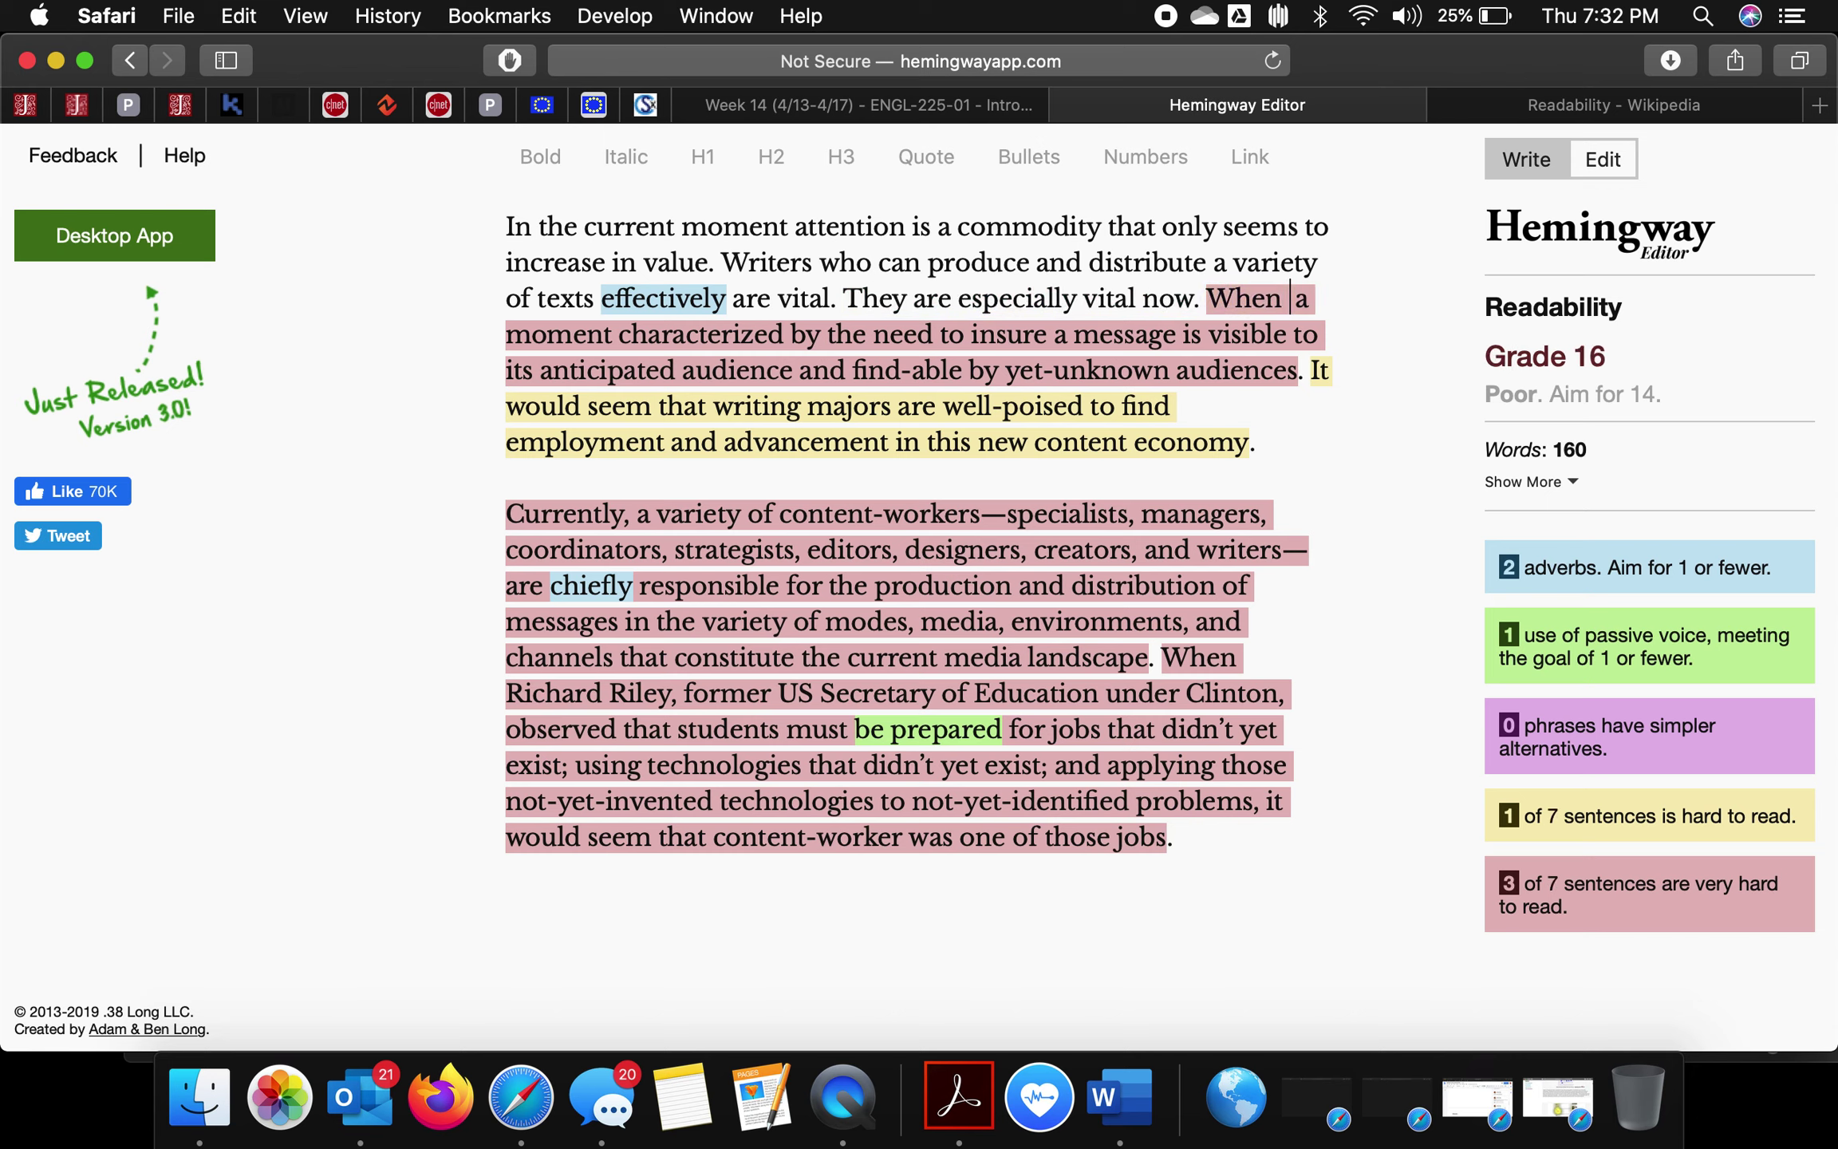
{"action": "type", "text": " writers "}
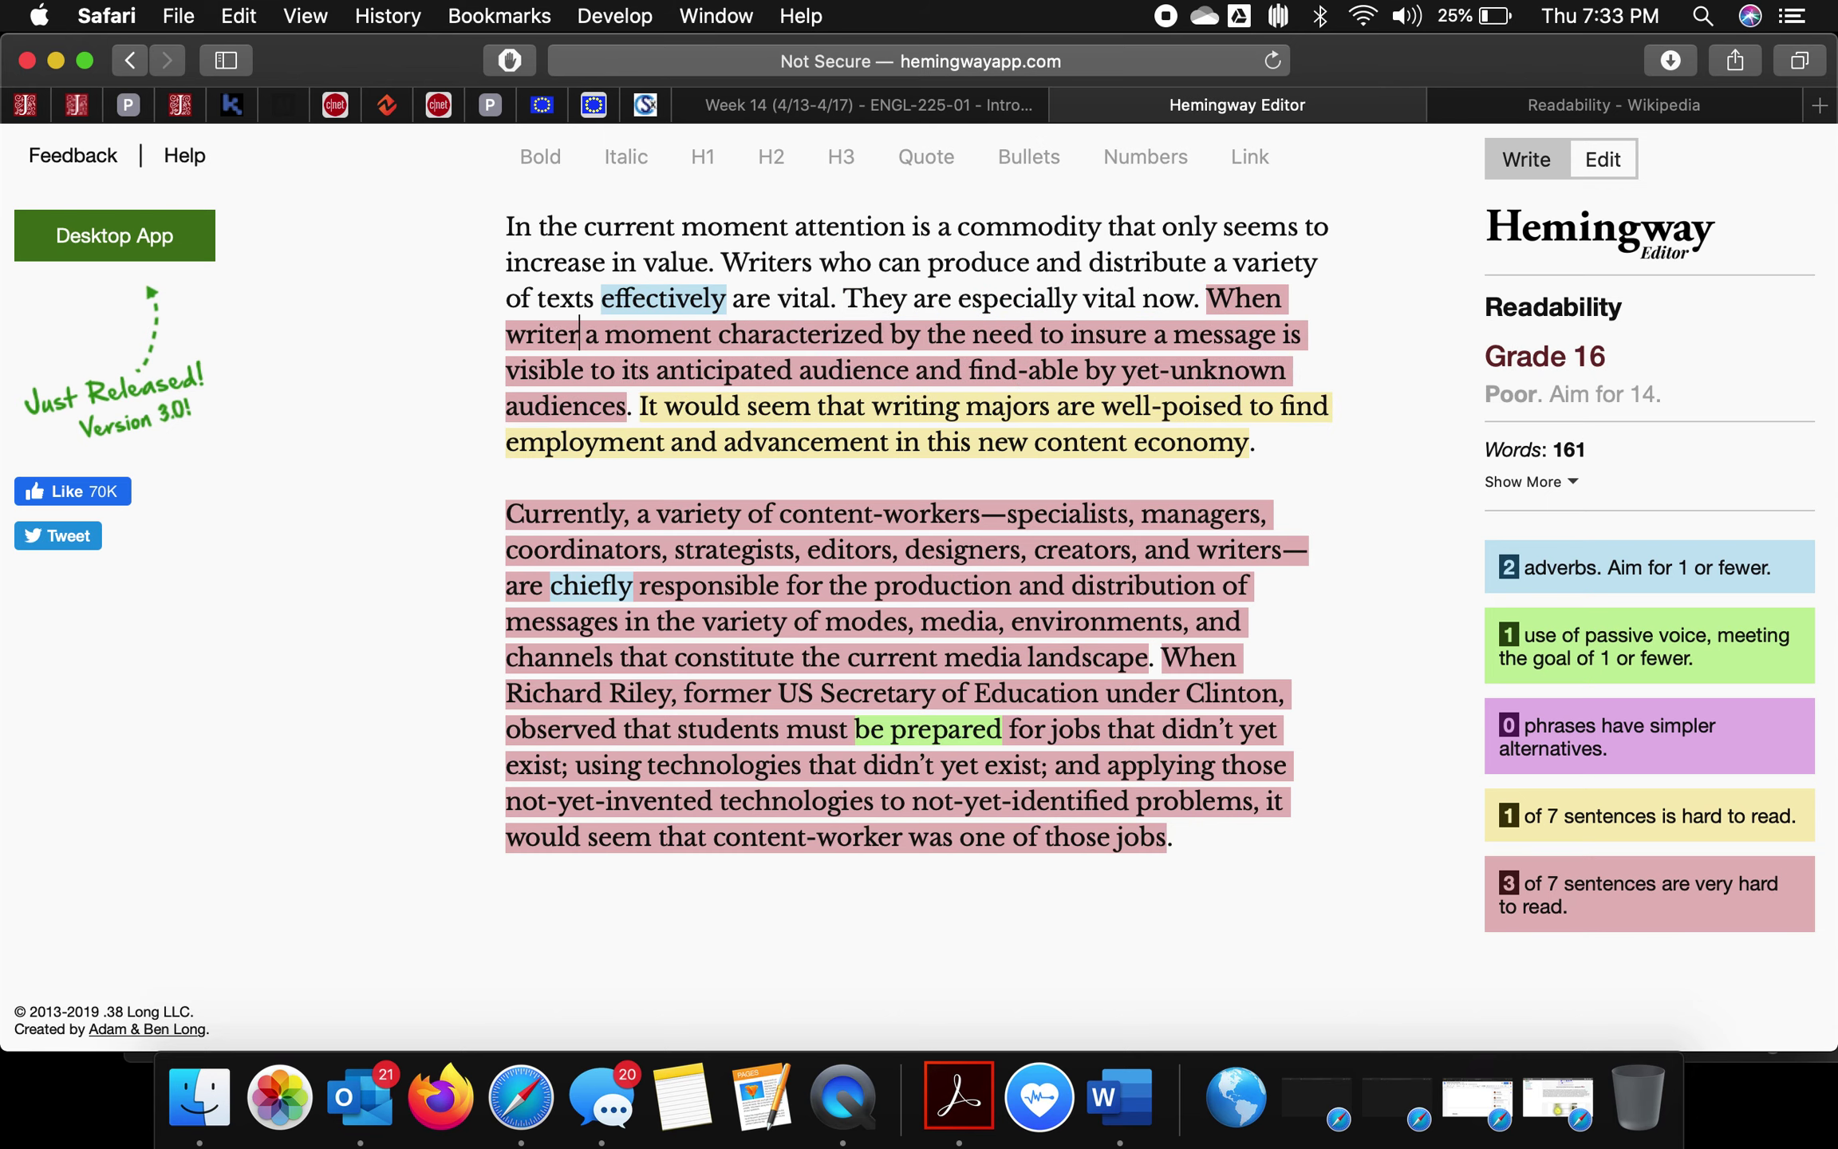
{"action": "type", "text": "mu"}
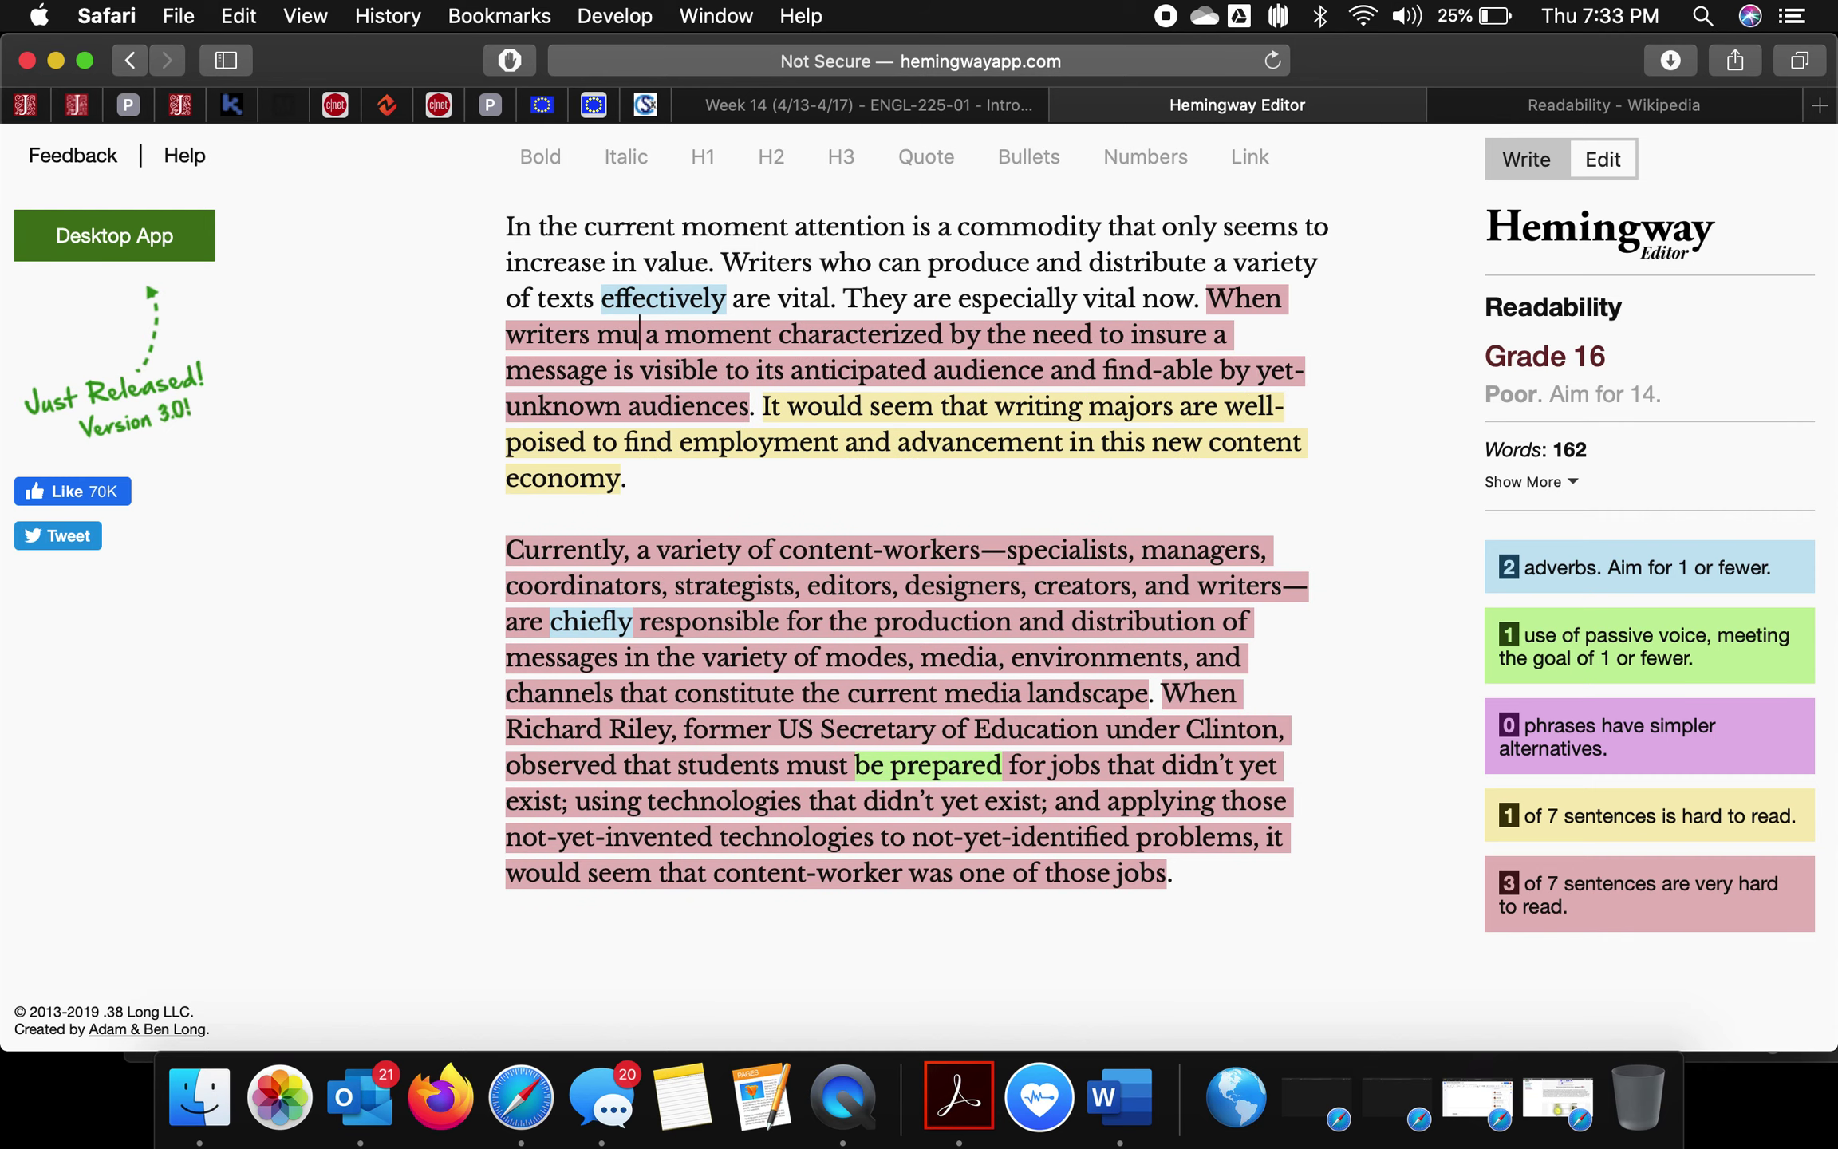
{"action": "key", "text": "BackSpace"}
{"action": "key", "text": "BackSpace"}
{"action": "key", "text": "BackSpace"}
{"action": "key", "text": "BackSpace"}
{"action": "key", "text": "BackSpace"}
{"action": "key", "text": "BackSpace"}
{"action": "key", "text": "BackSpace"}
{"action": "key", "text": "BackSpace"}
{"action": "key", "text": "BackSpace"}
{"action": "key", "text": "BackSpace"}
{"action": "key", "text": "BackSpace"}
{"action": "key", "text": "BackSpace"}
{"action": "key", "text": "BackSpace"}
{"action": "key", "text": "BackSpace"}
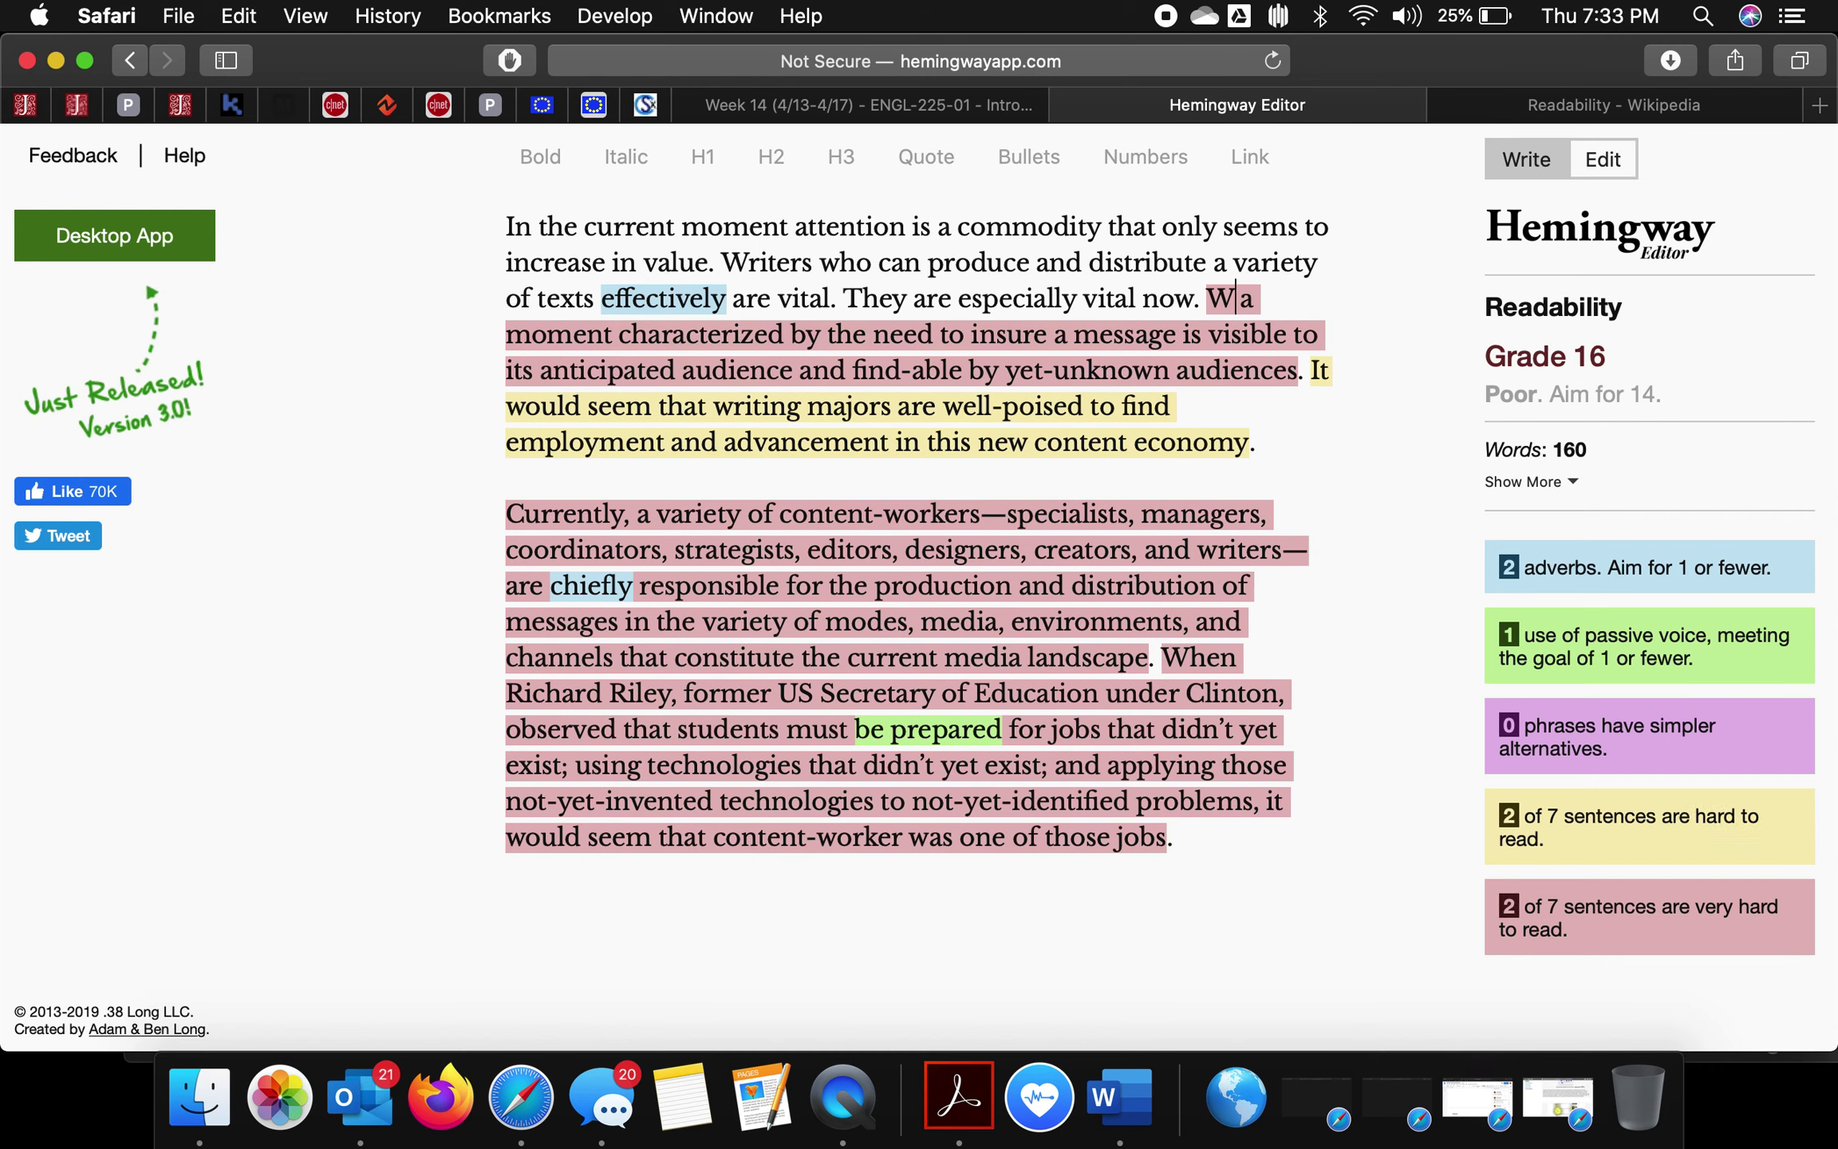
{"action": "key", "text": "BackSpace"}
{"action": "key", "text": "BackSpace"}
{"action": "key", "text": "BackSpace"}
{"action": "key", "text": "BackSpace"}
{"action": "type", "text": "w, a mo a"}
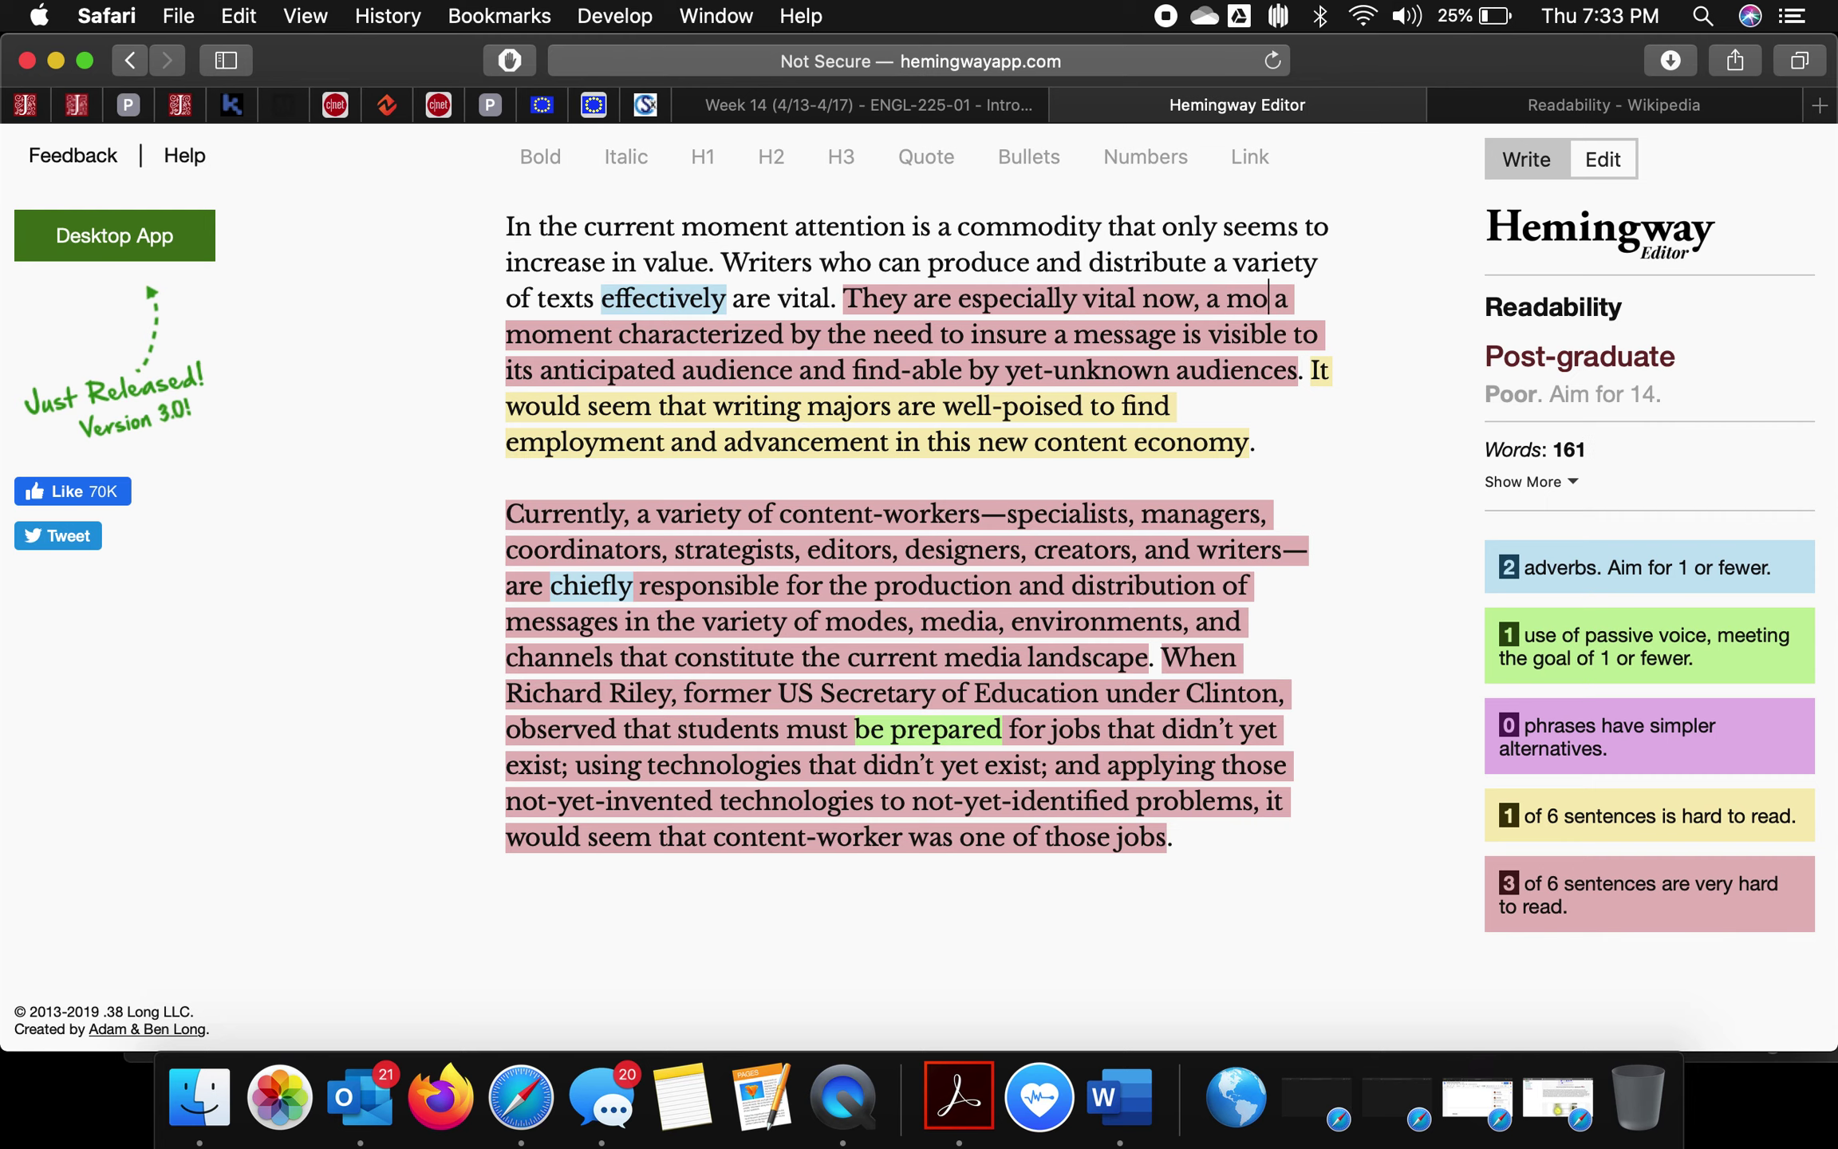
{"action": "type", "text": "ment when effe"}
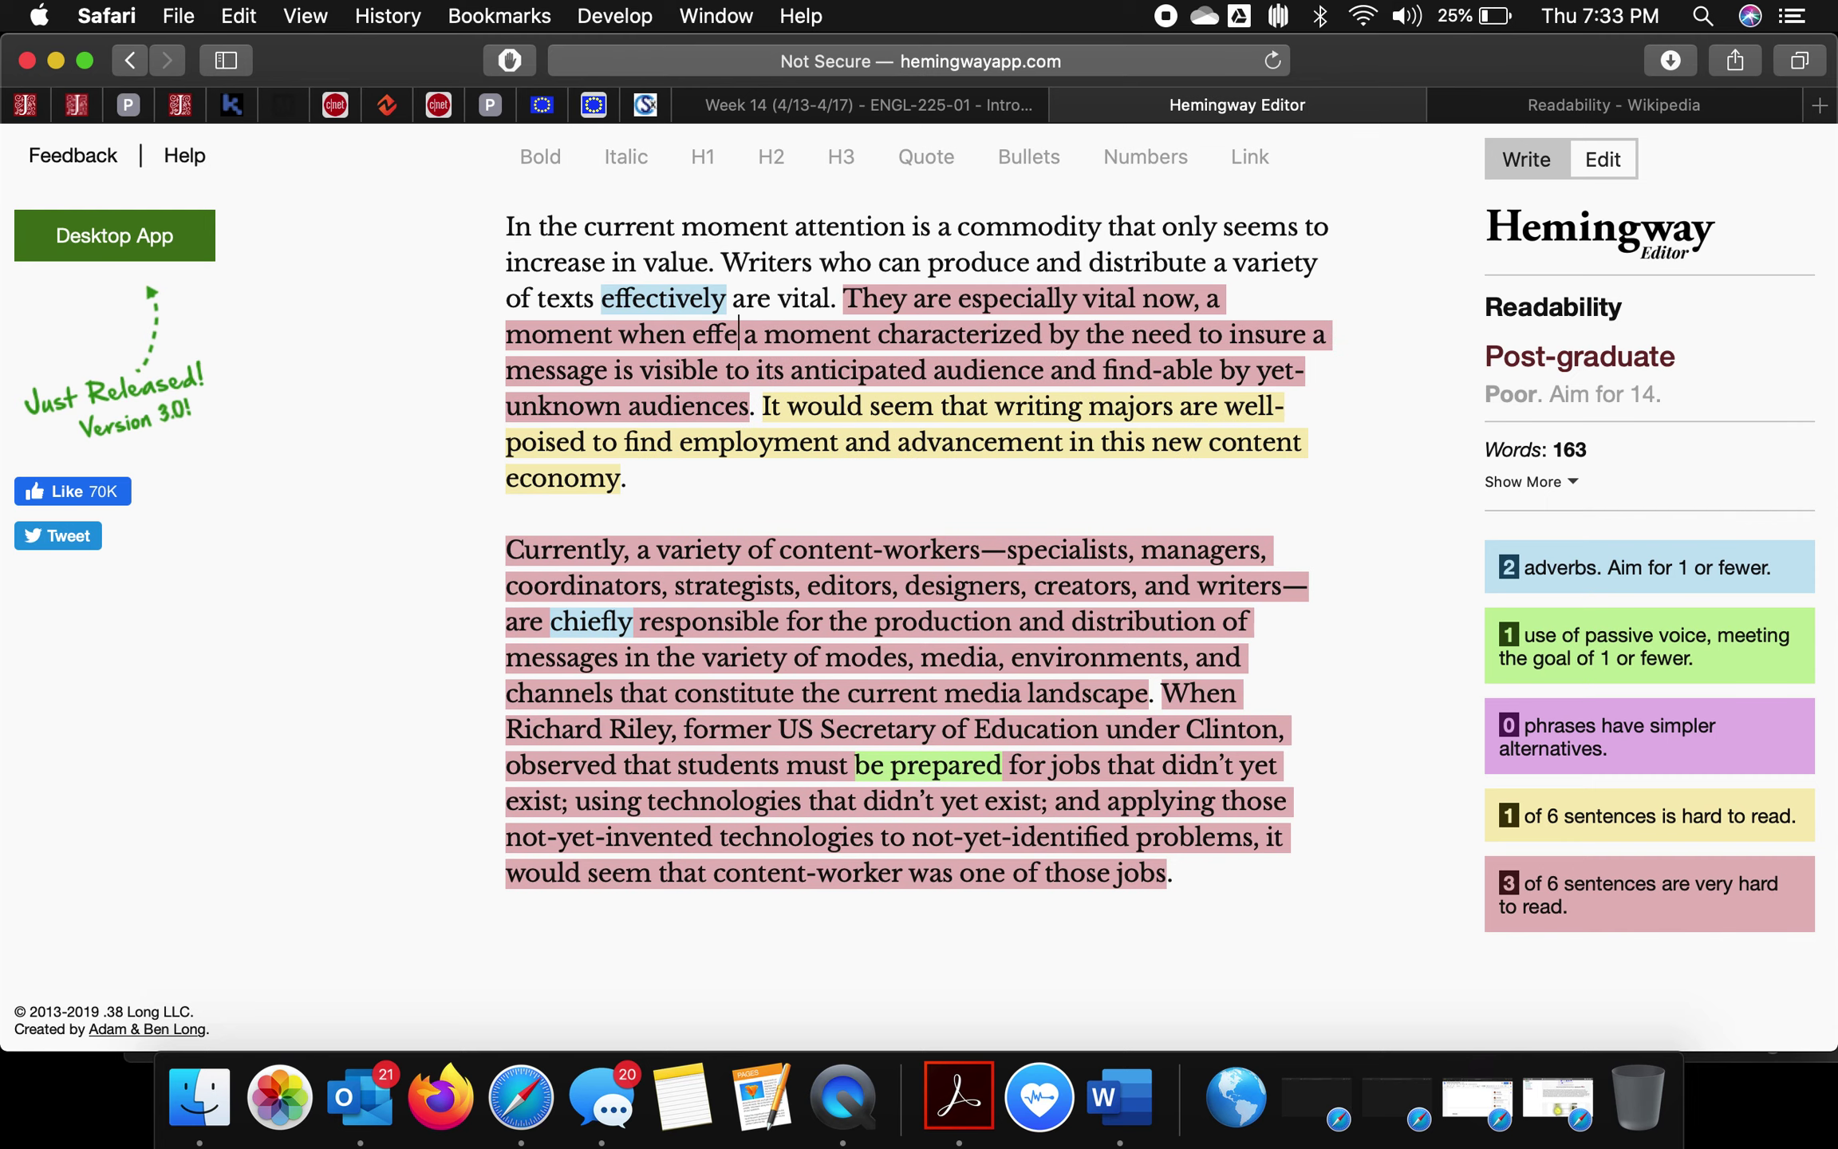
{"action": "type", "text": "ctive writers mu"}
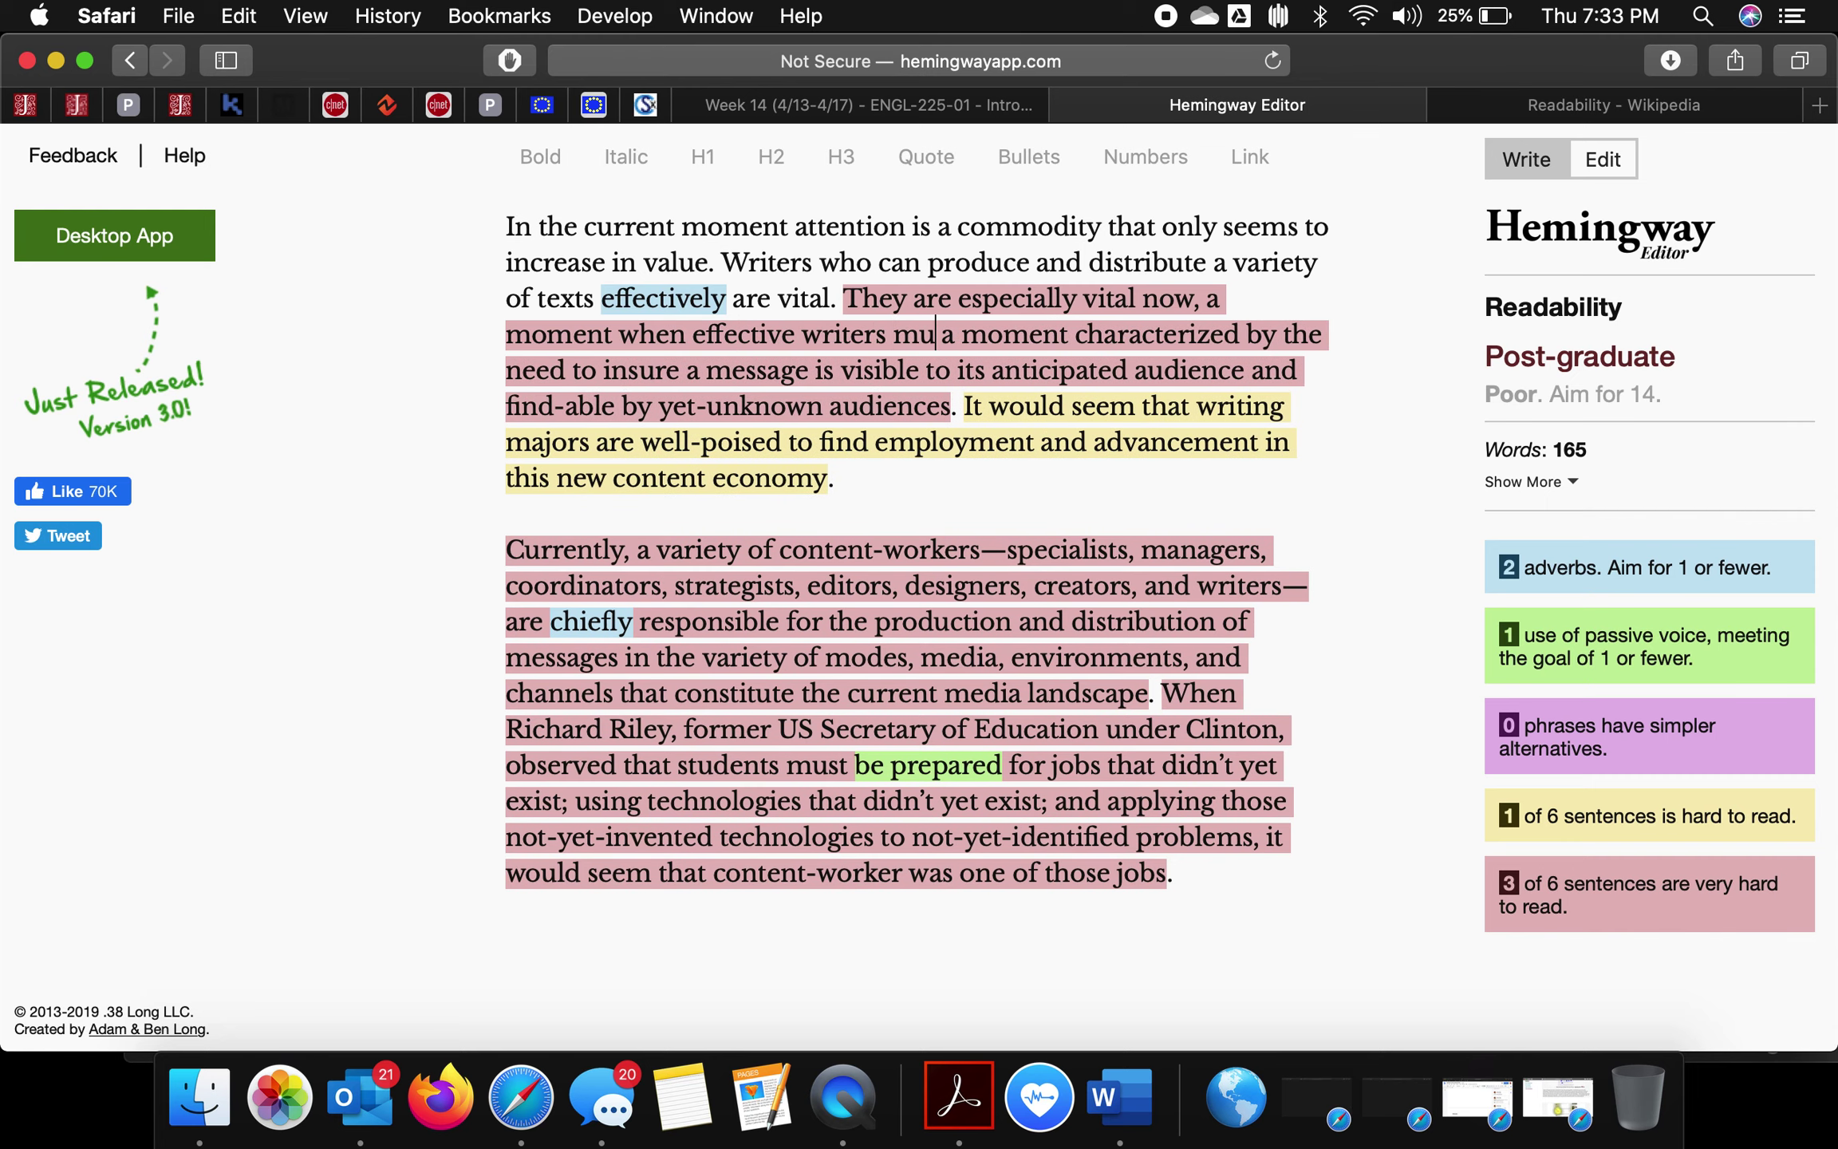
{"action": "type", "text": "st be able to "}
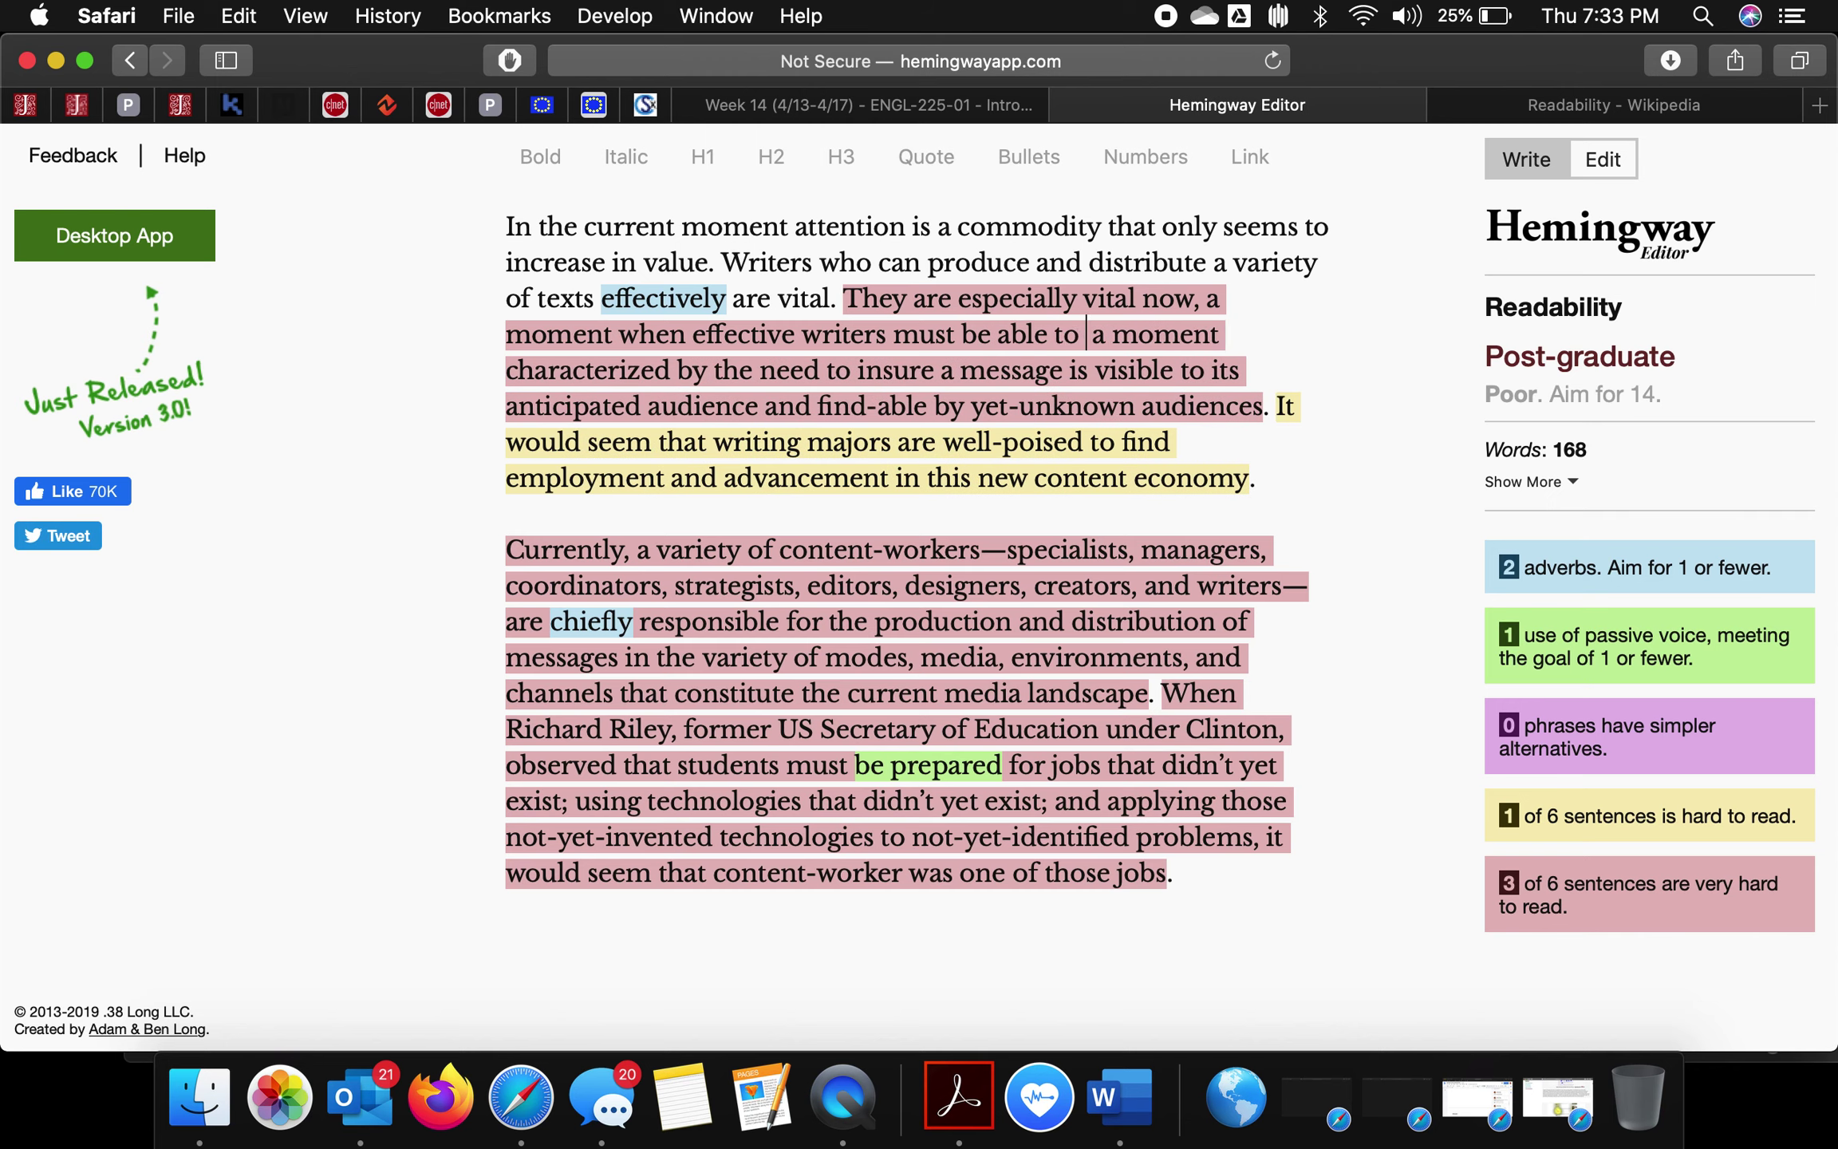
{"action": "type", "text": "write to audience a"}
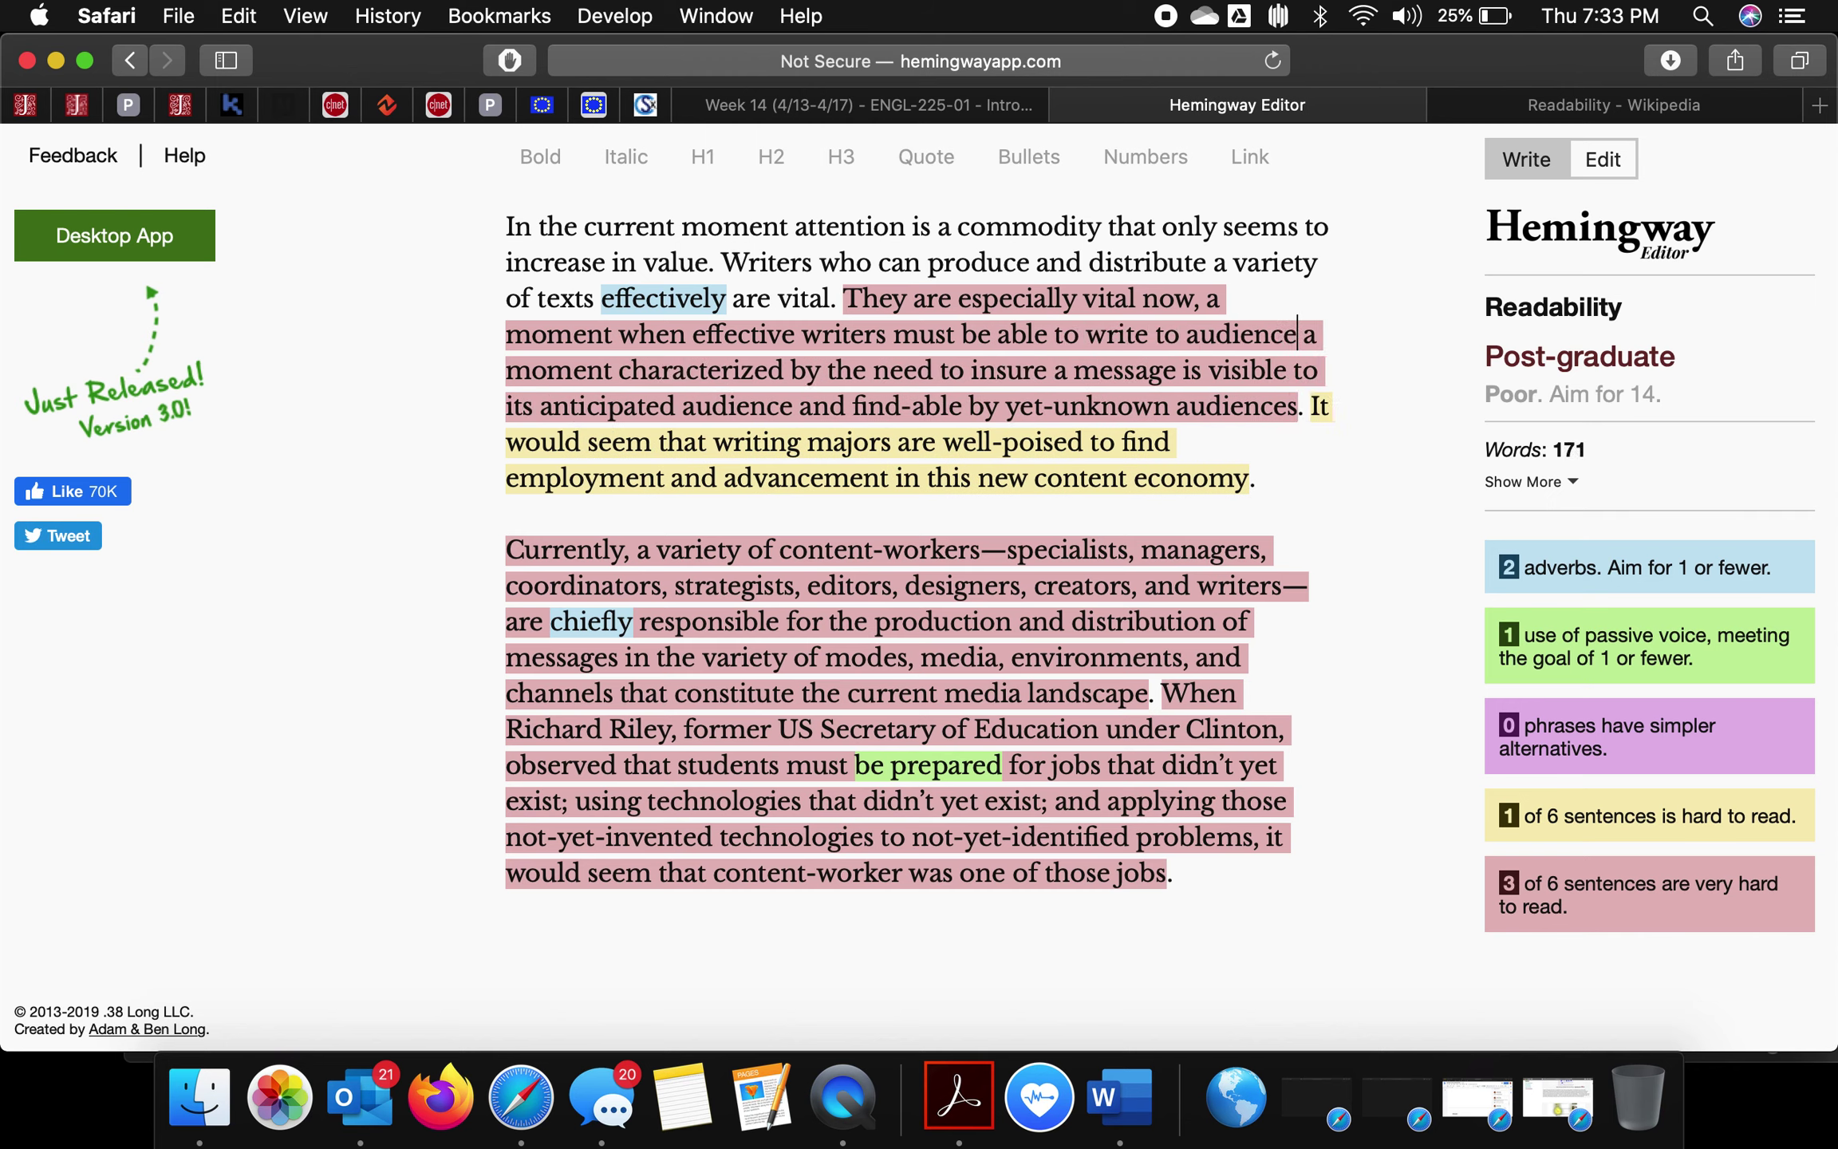
{"action": "type", "text": "s"}
{"action": "key", "text": "BackSpace"}
{"action": "key", "text": "BackSpace"}
{"action": "key", "text": "BackSpace"}
{"action": "key", "text": "BackSpace"}
{"action": "key", "text": "BackSpace"}
{"action": "key", "text": "BackSpace"}
{"action": "key", "text": "BackSpace"}
{"action": "key", "text": "BackSpace"}
{"action": "key", "text": "BackSpace"}
{"action": "type", "text": "known and unkn"}
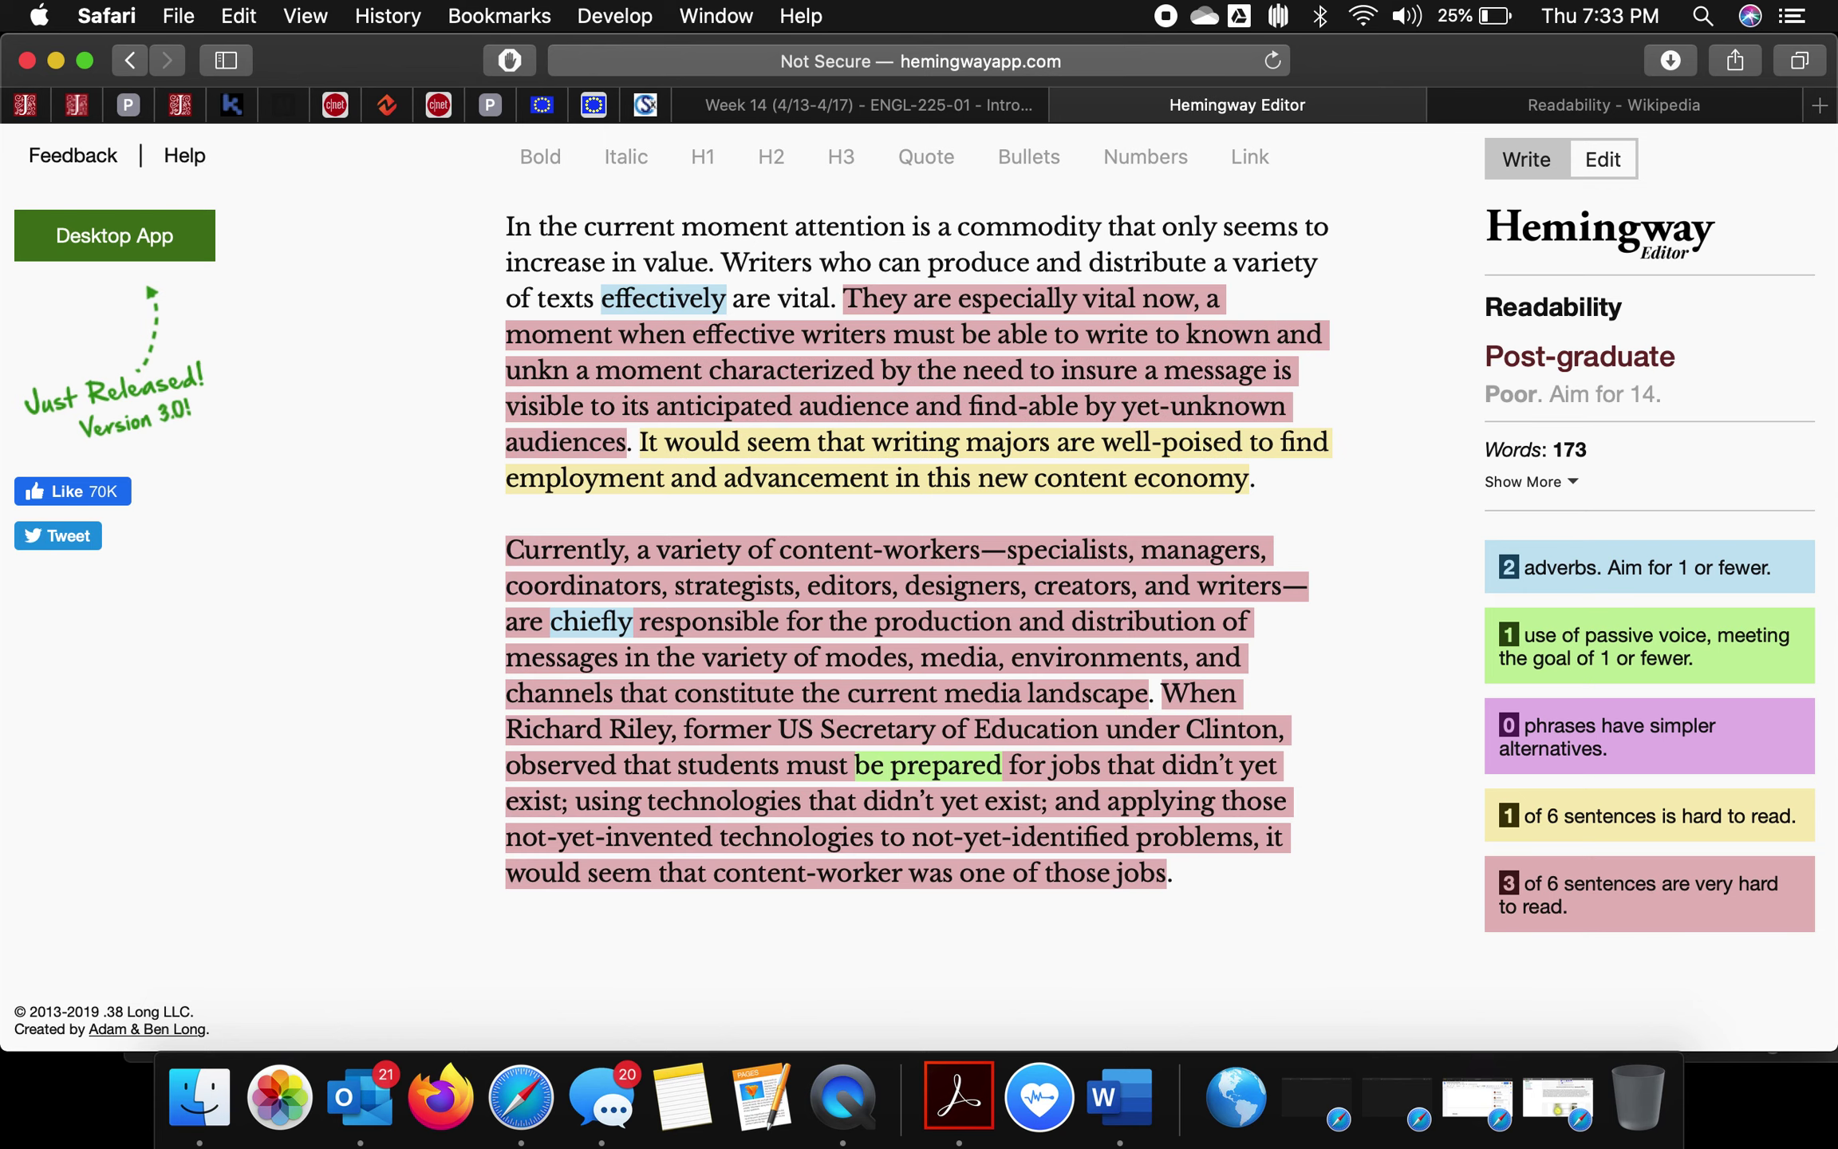
{"action": "type", "text": "own audiences."}
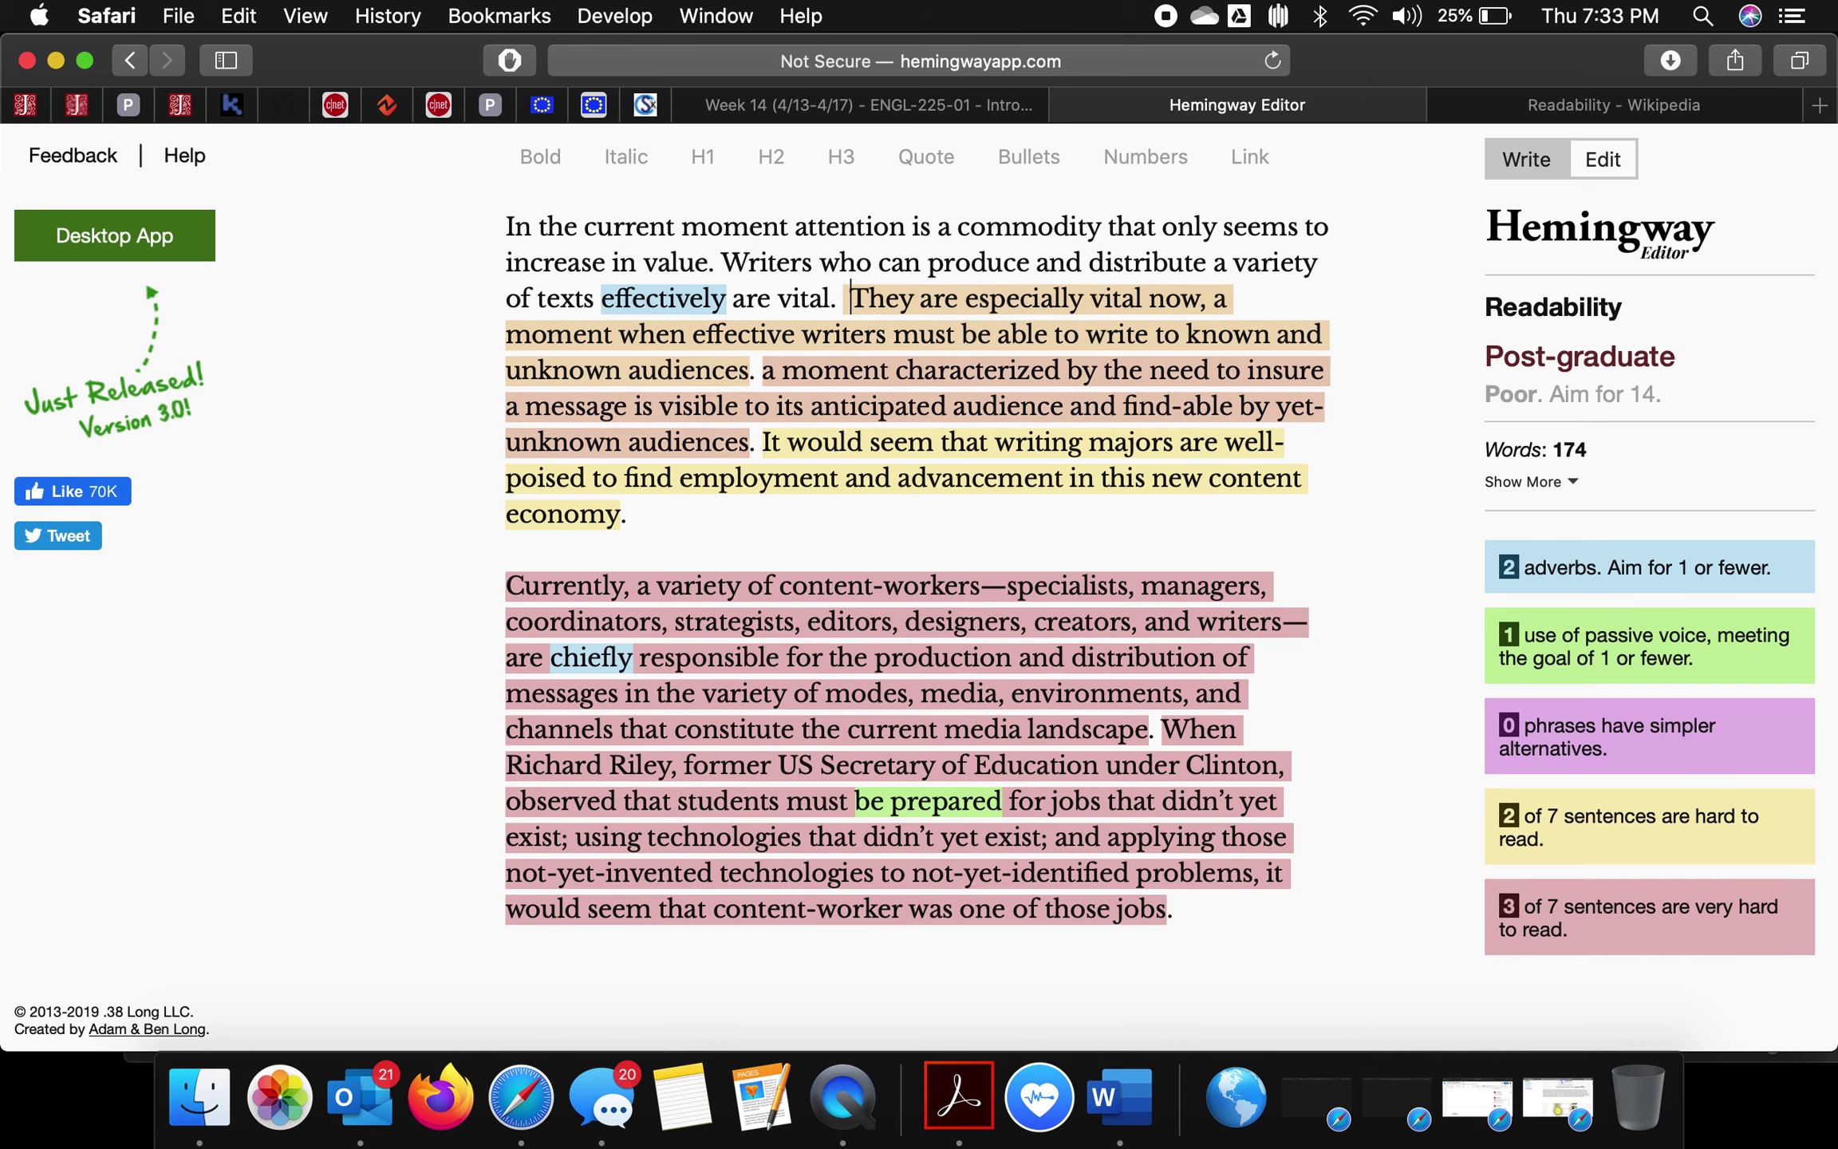
- Insert 'Messages must' before the 'a moment characterized' clause, correcting the 'Meeages' typo
{"action": "left_click", "coordinate": [762, 370]}
{"action": "type", "text": "Meeages mu"}
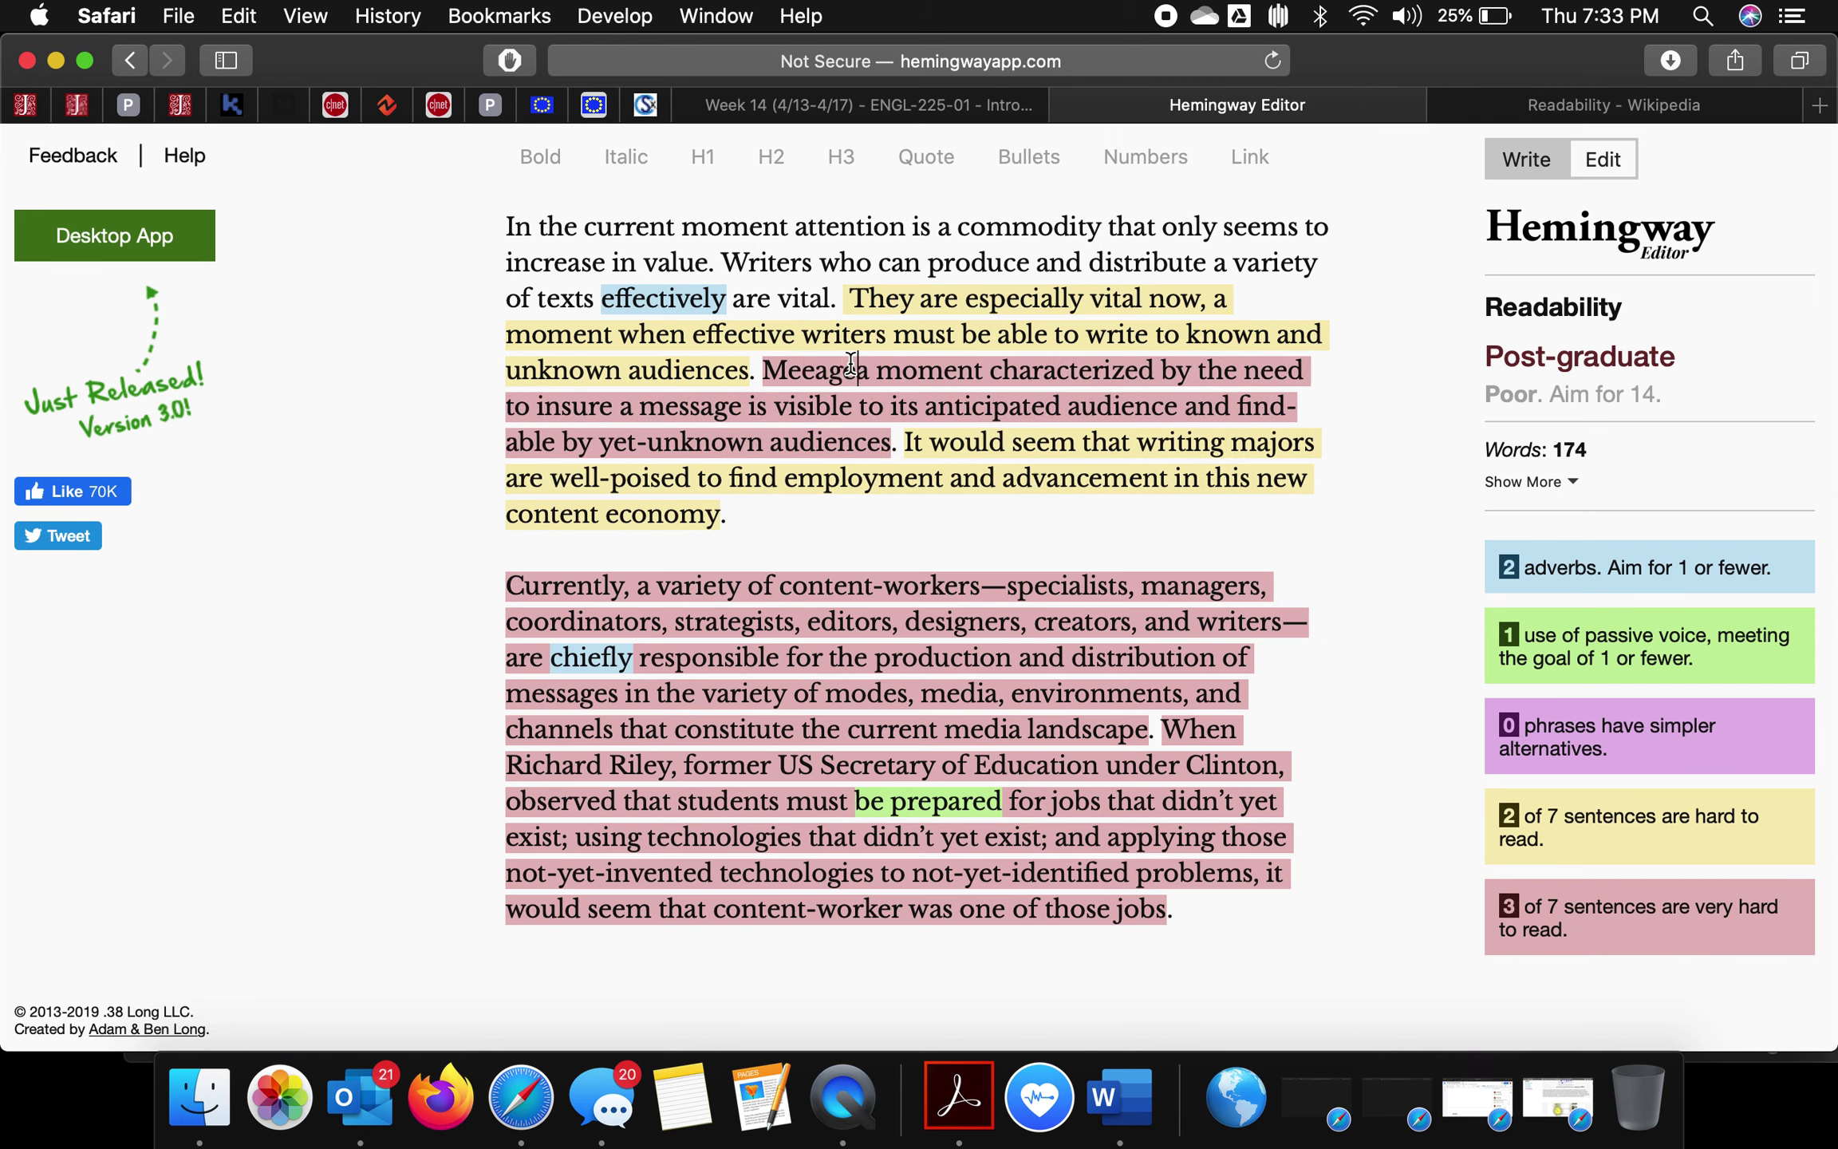
{"action": "type", "text": "st"}
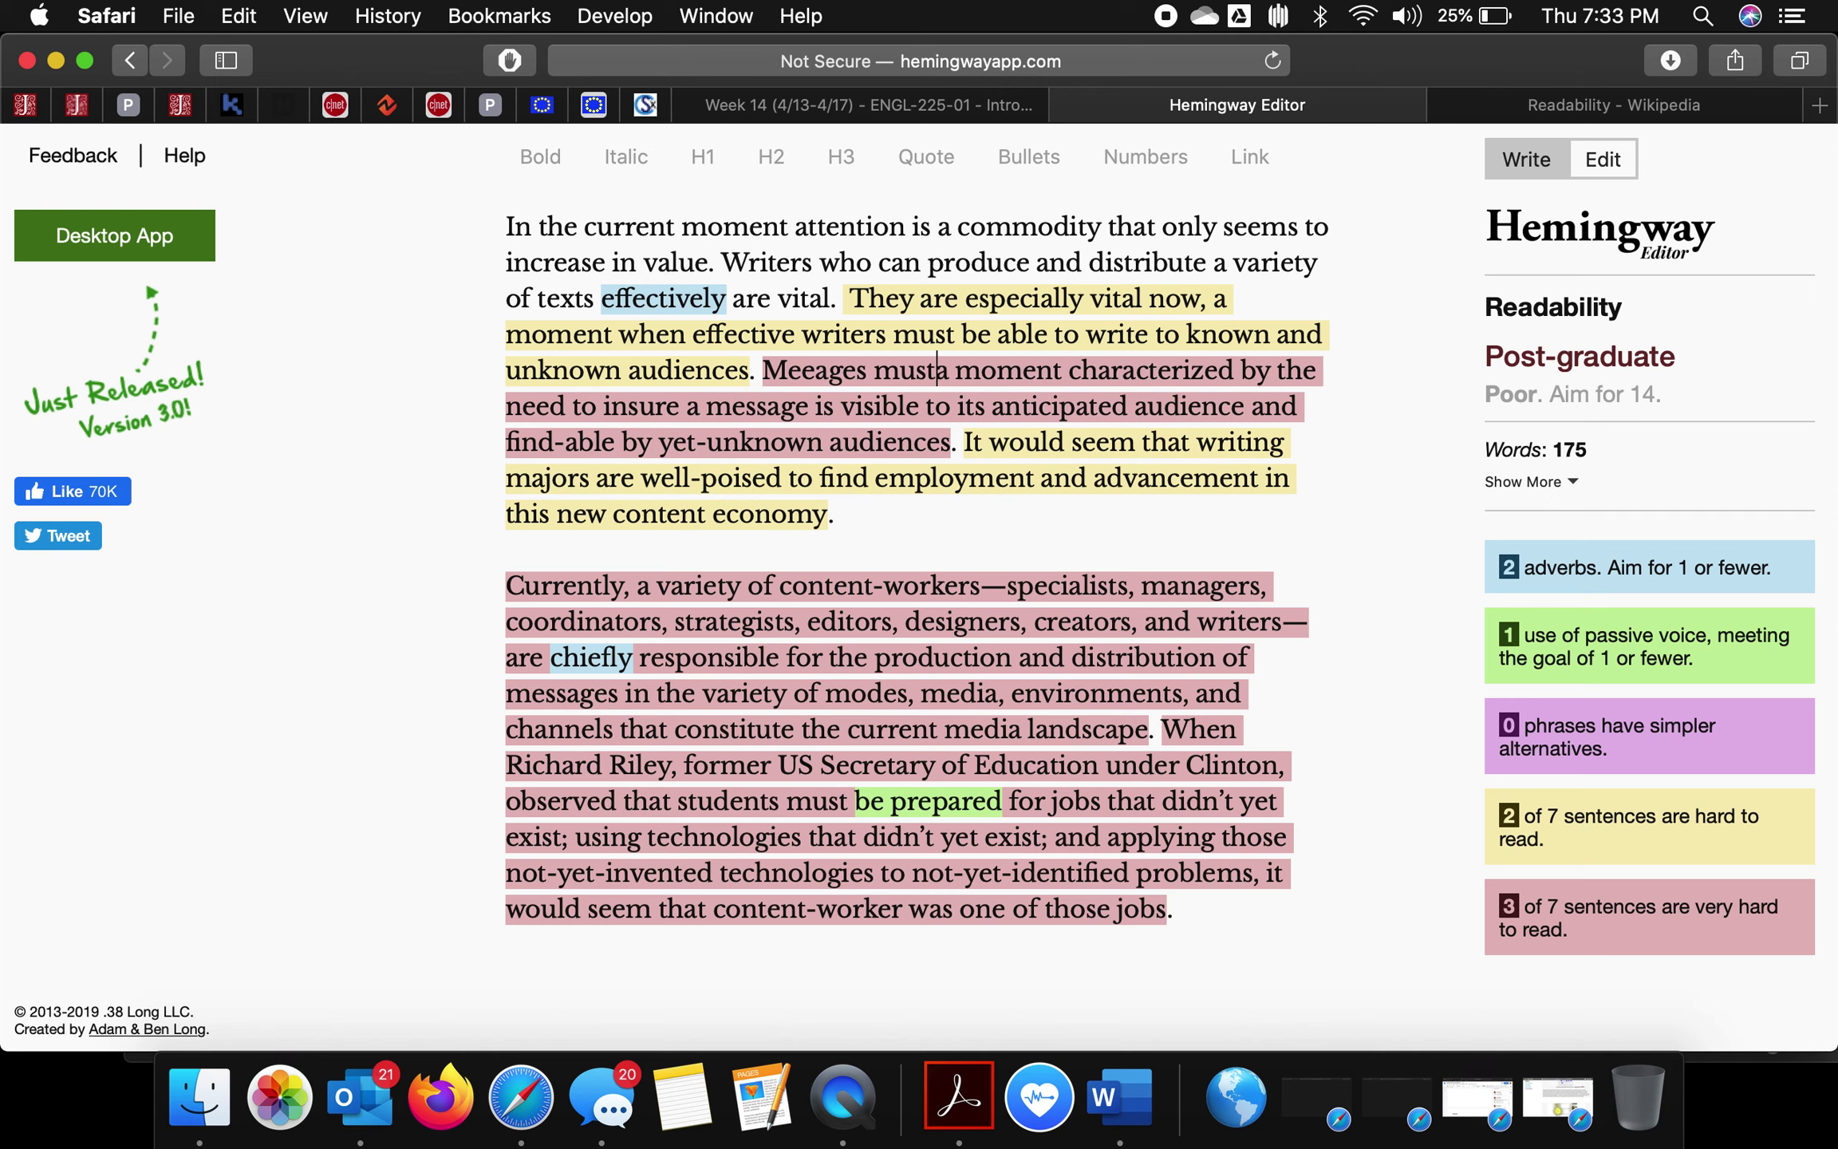
{"action": "left_click", "coordinate": [810, 370]}
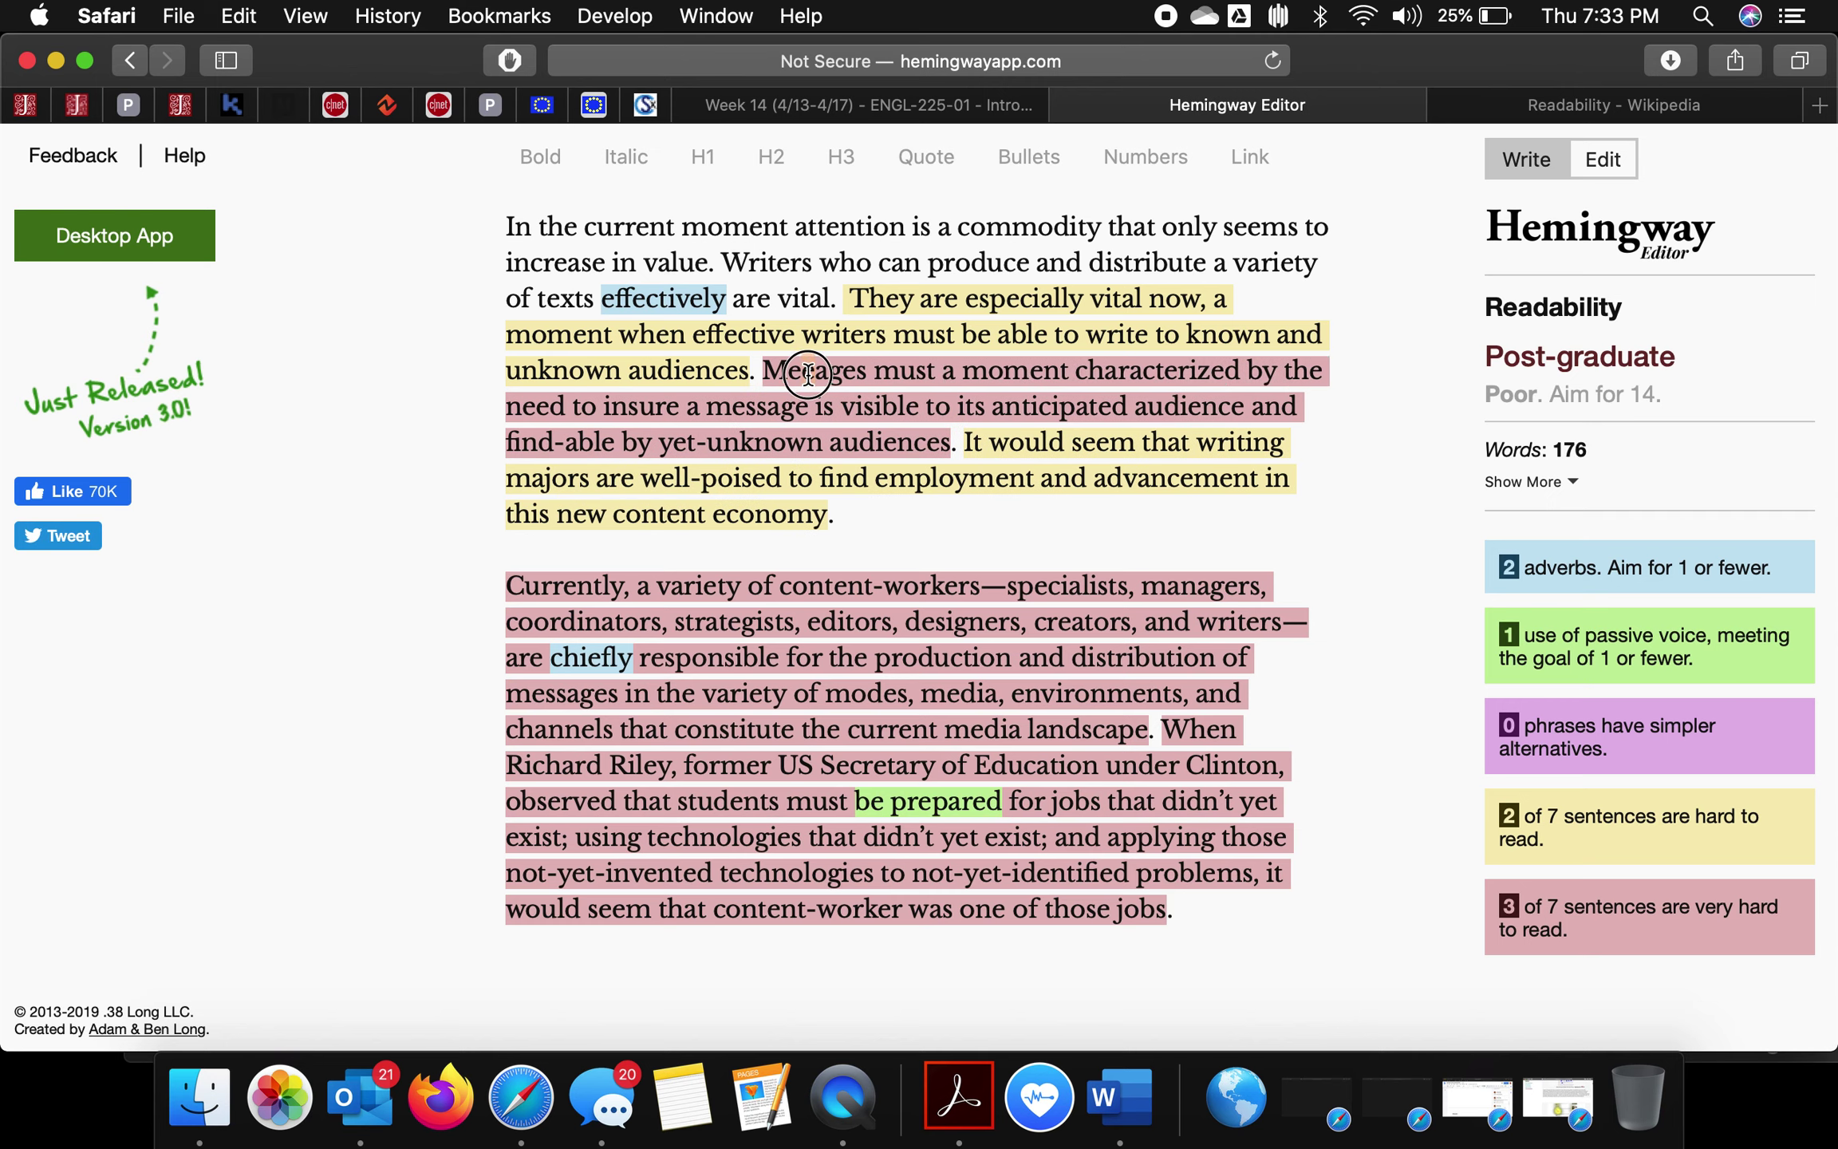
{"action": "key", "text": "Delete"}
{"action": "type", "text": "ss"}
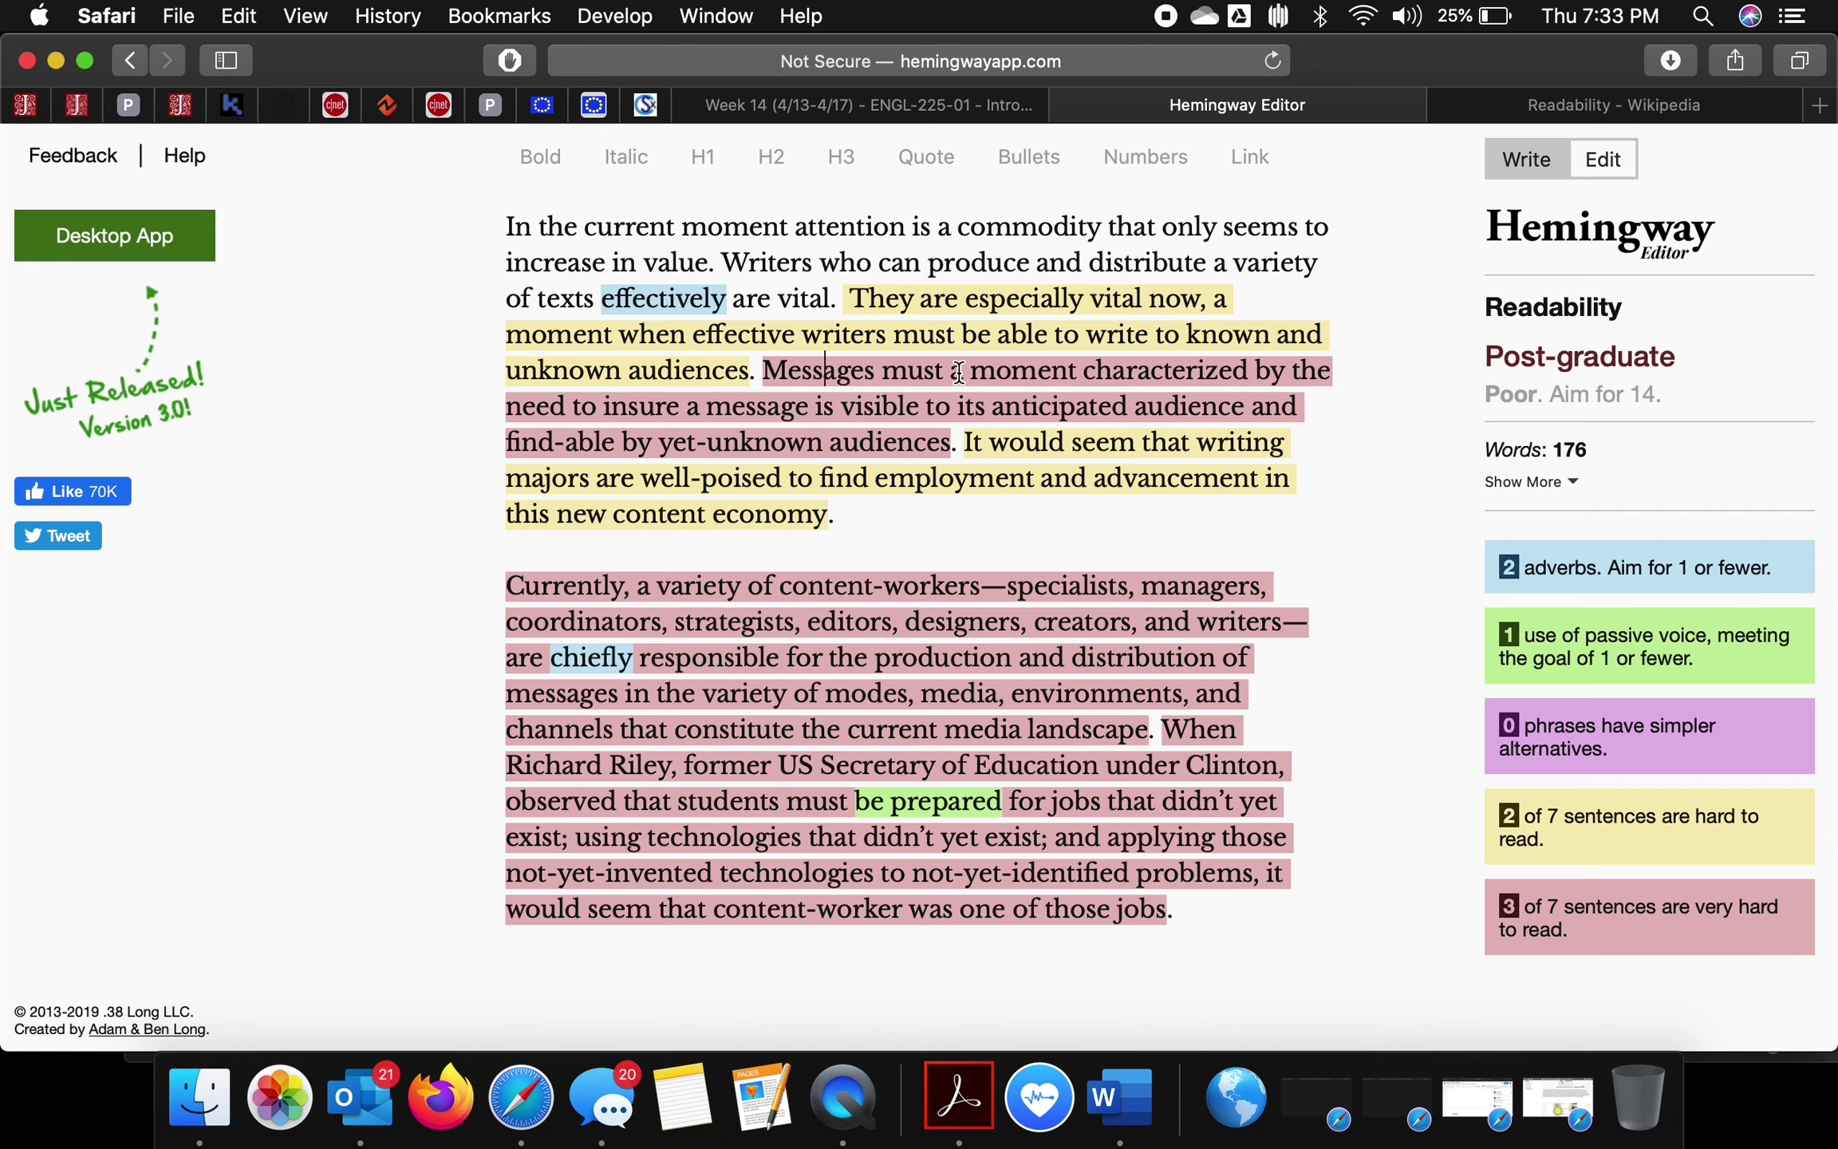
- Delete the wordy clause, change 'its' to 'their', and pluralize 'audience' to 'audiences'
{"action": "left_click_drag", "start_coordinate": [839, 409], "coordinate": [956, 371]}
{"action": "key", "text": "BackSpace"}
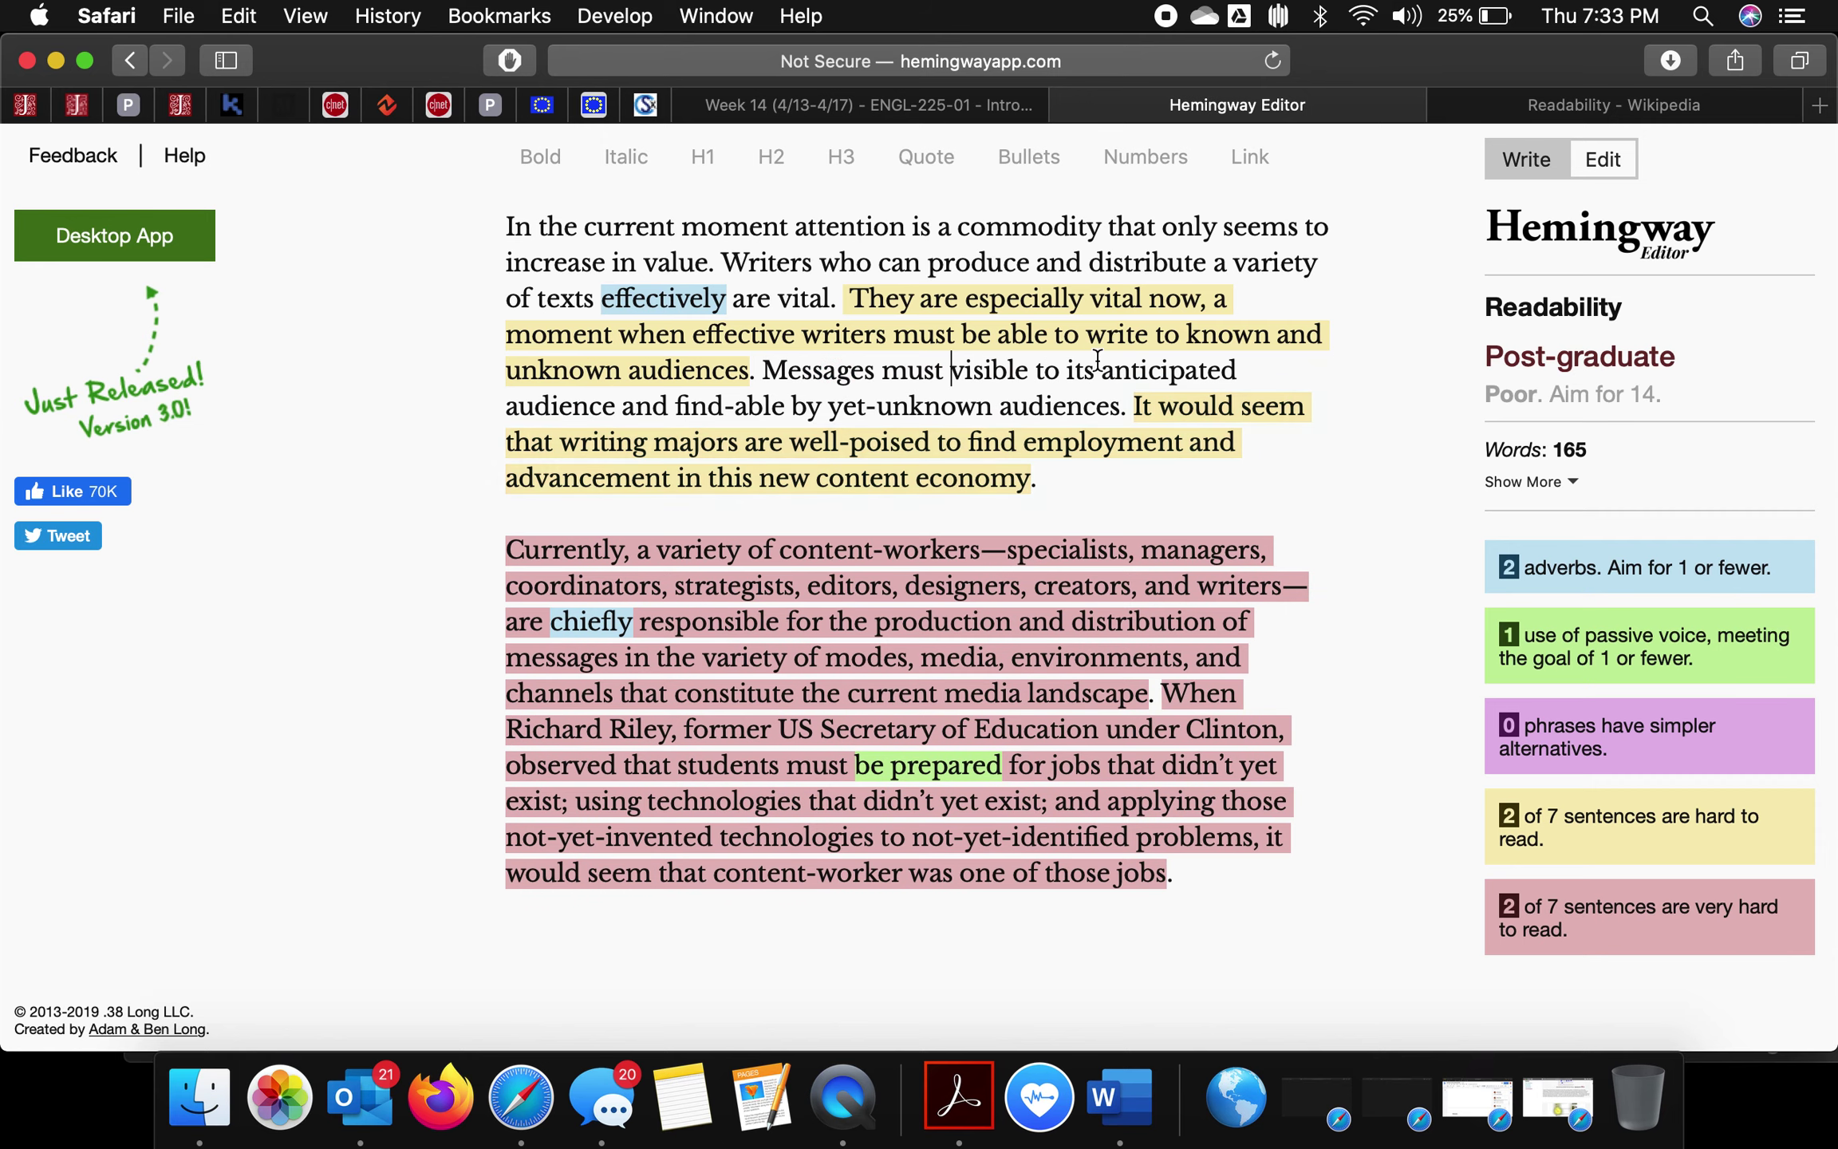
{"action": "left_click_drag", "start_coordinate": [1095, 368], "coordinate": [1069, 369]}
{"action": "key", "text": "BackSpace"}
{"action": "type", "text": "their"}
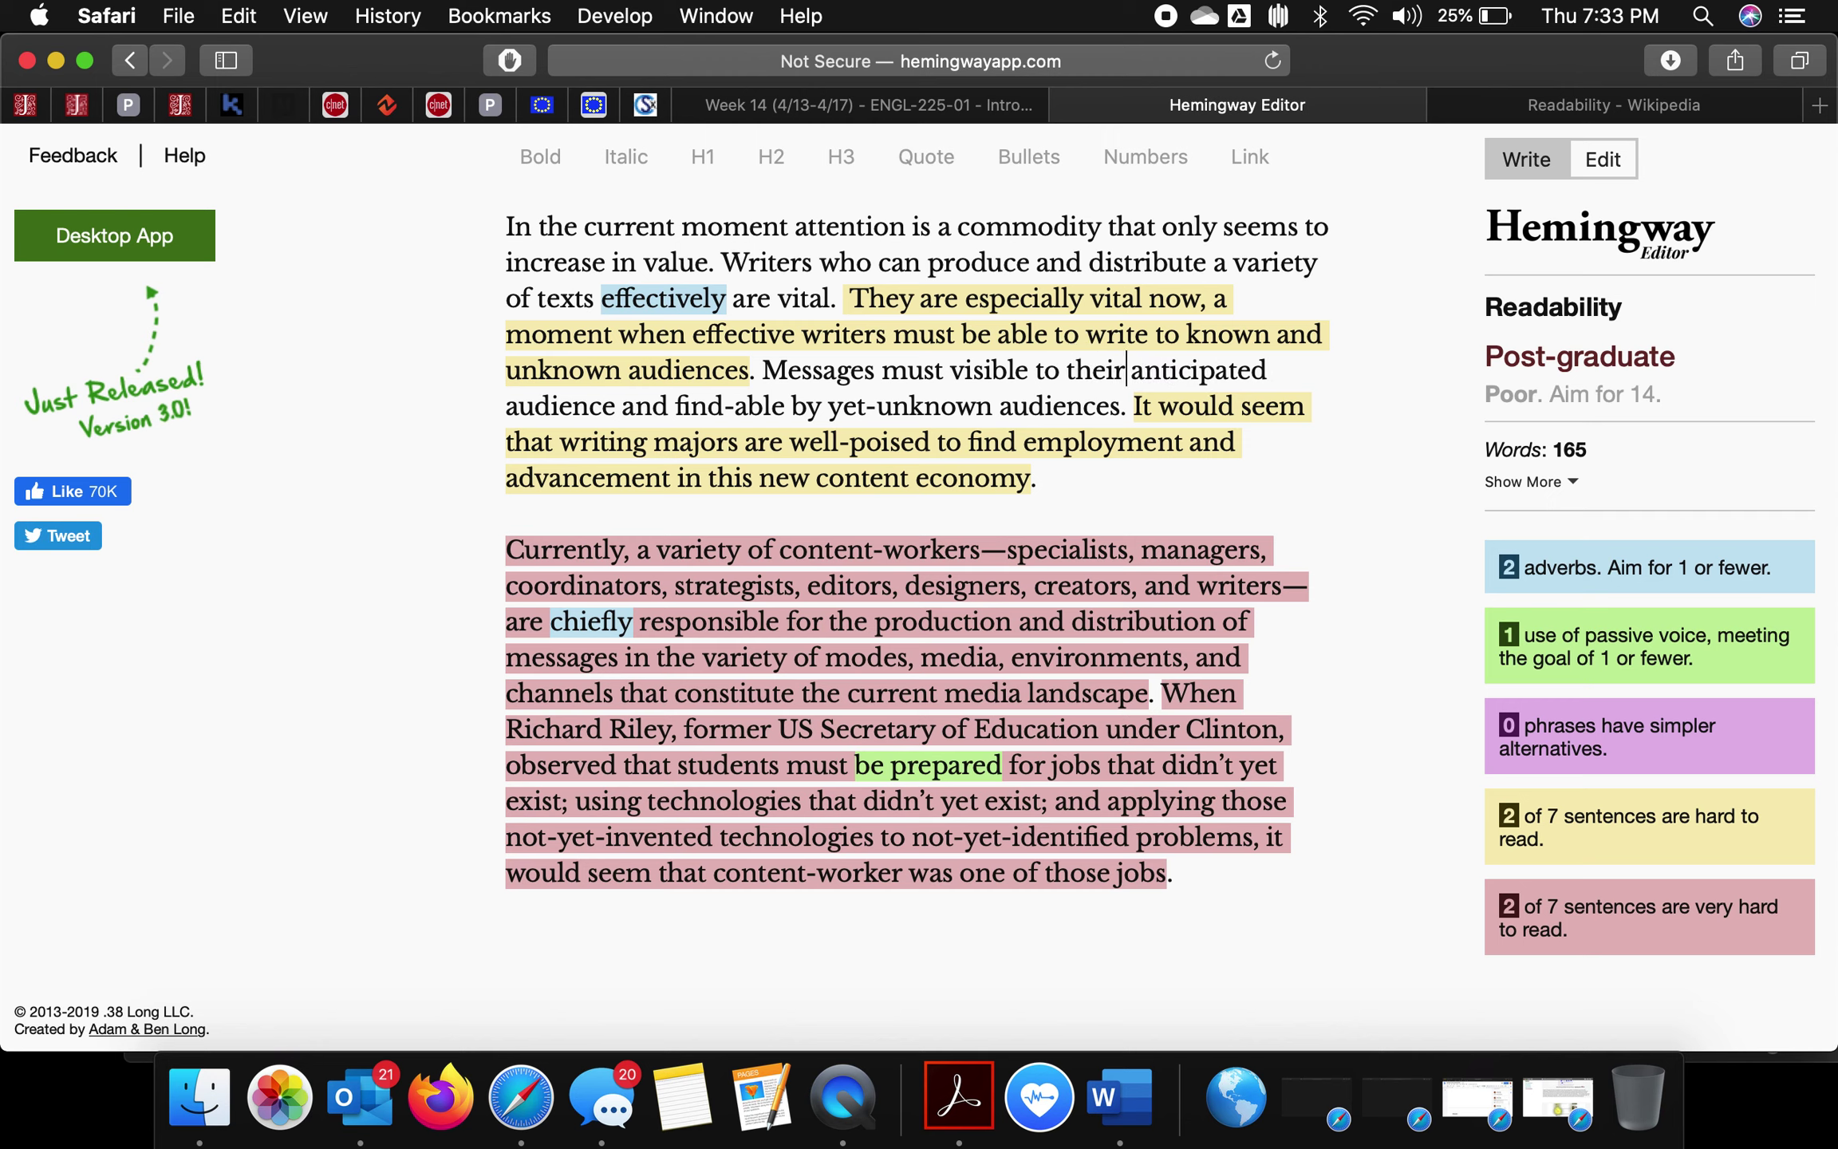
{"action": "left_click", "coordinate": [617, 405]}
{"action": "type", "text": "s"}
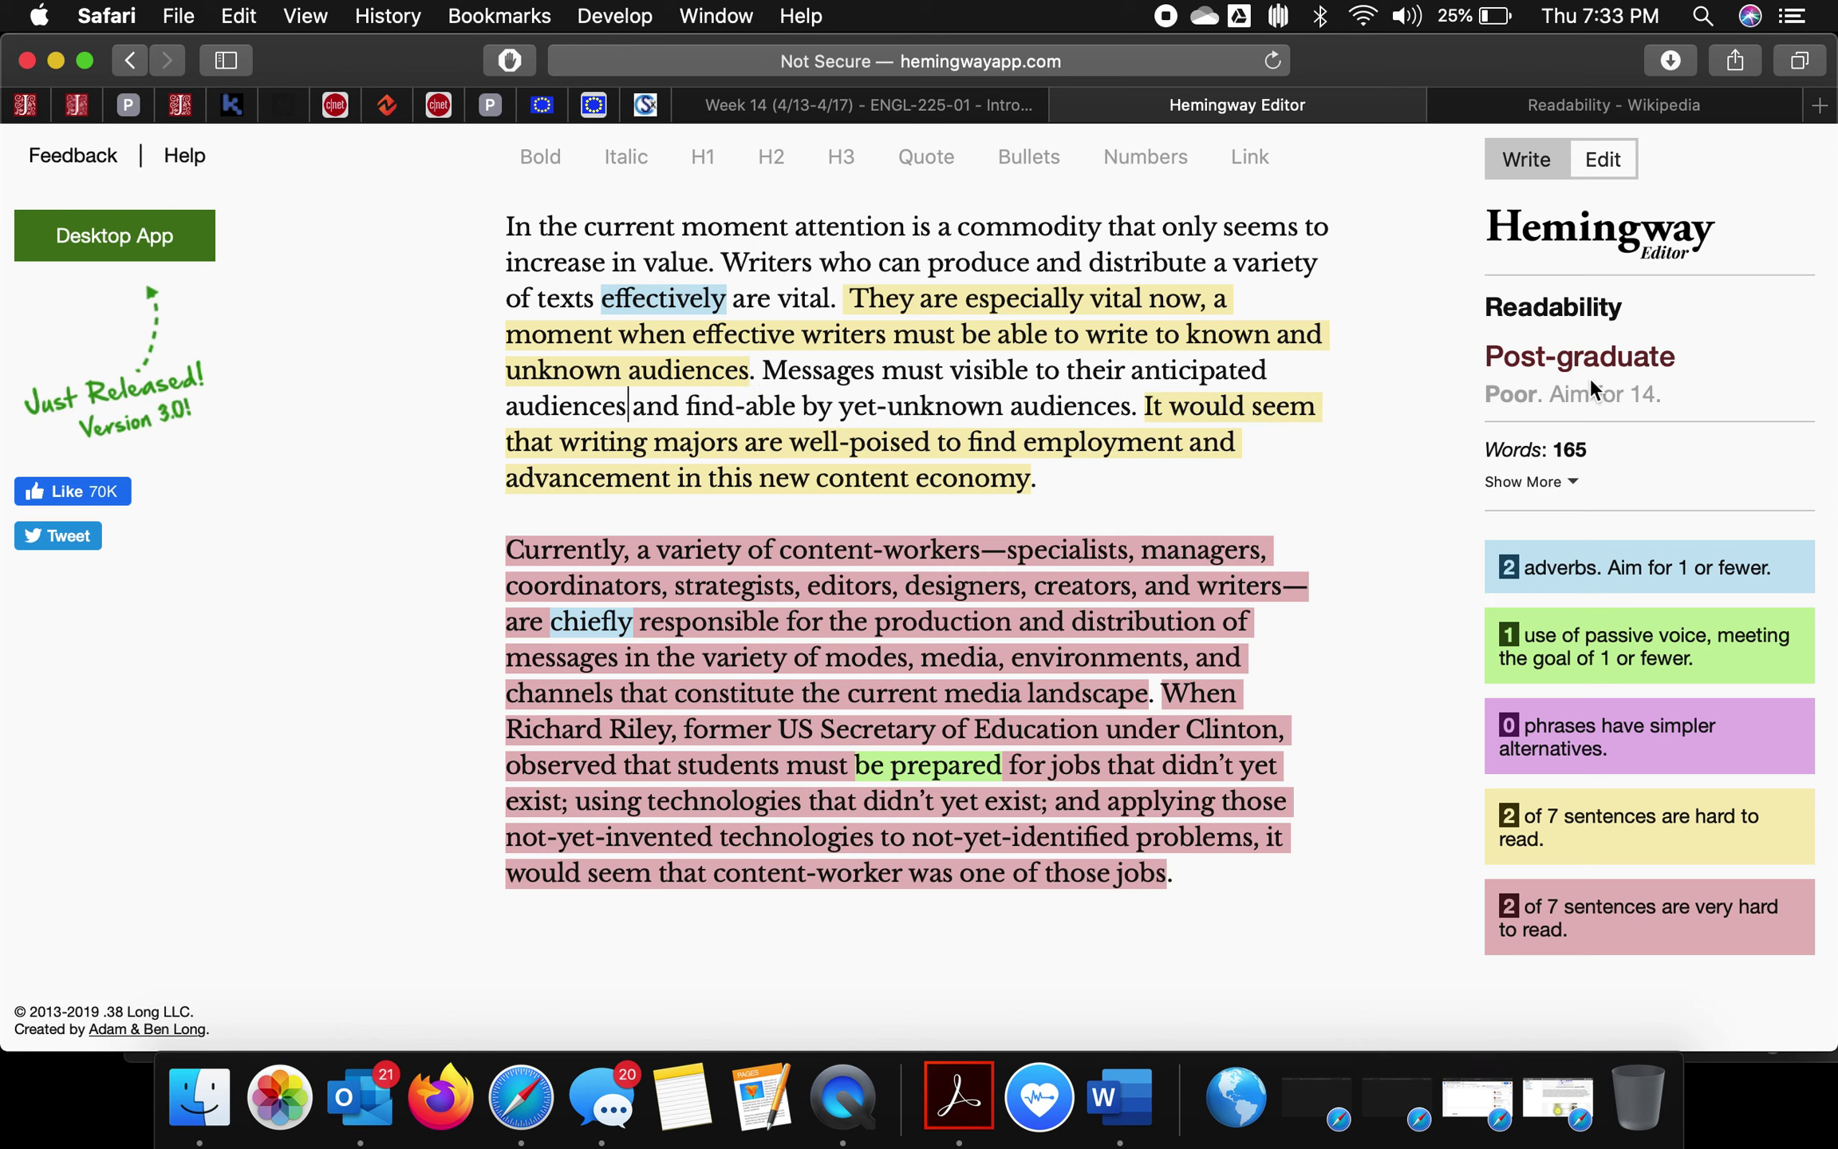
- Delete the second paragraph and its leftover blank line, leaving 78 words rated Grade 11
{"action": "left_click_drag", "start_coordinate": [1179, 876], "coordinate": [390, 558]}
{"action": "key", "text": "BackSpace"}
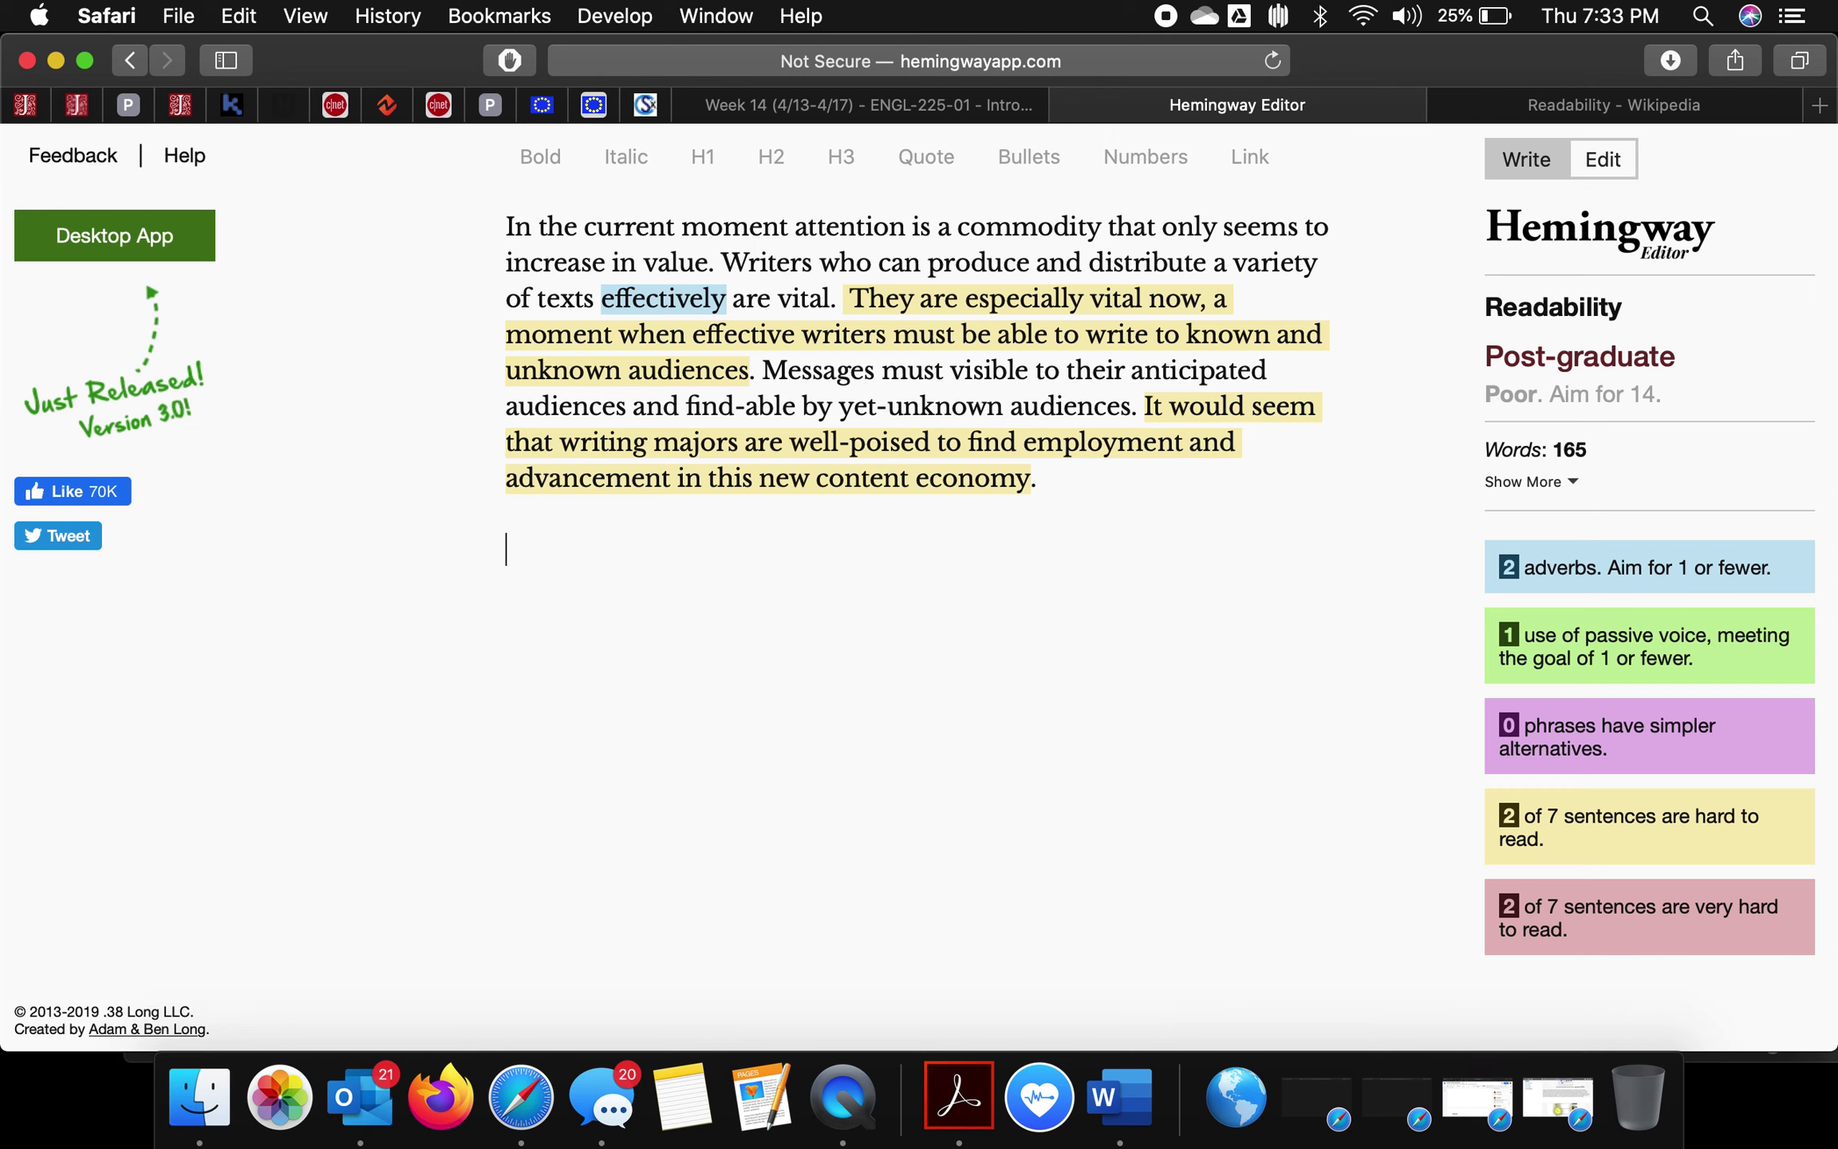
{"action": "key", "text": "BackSpace"}
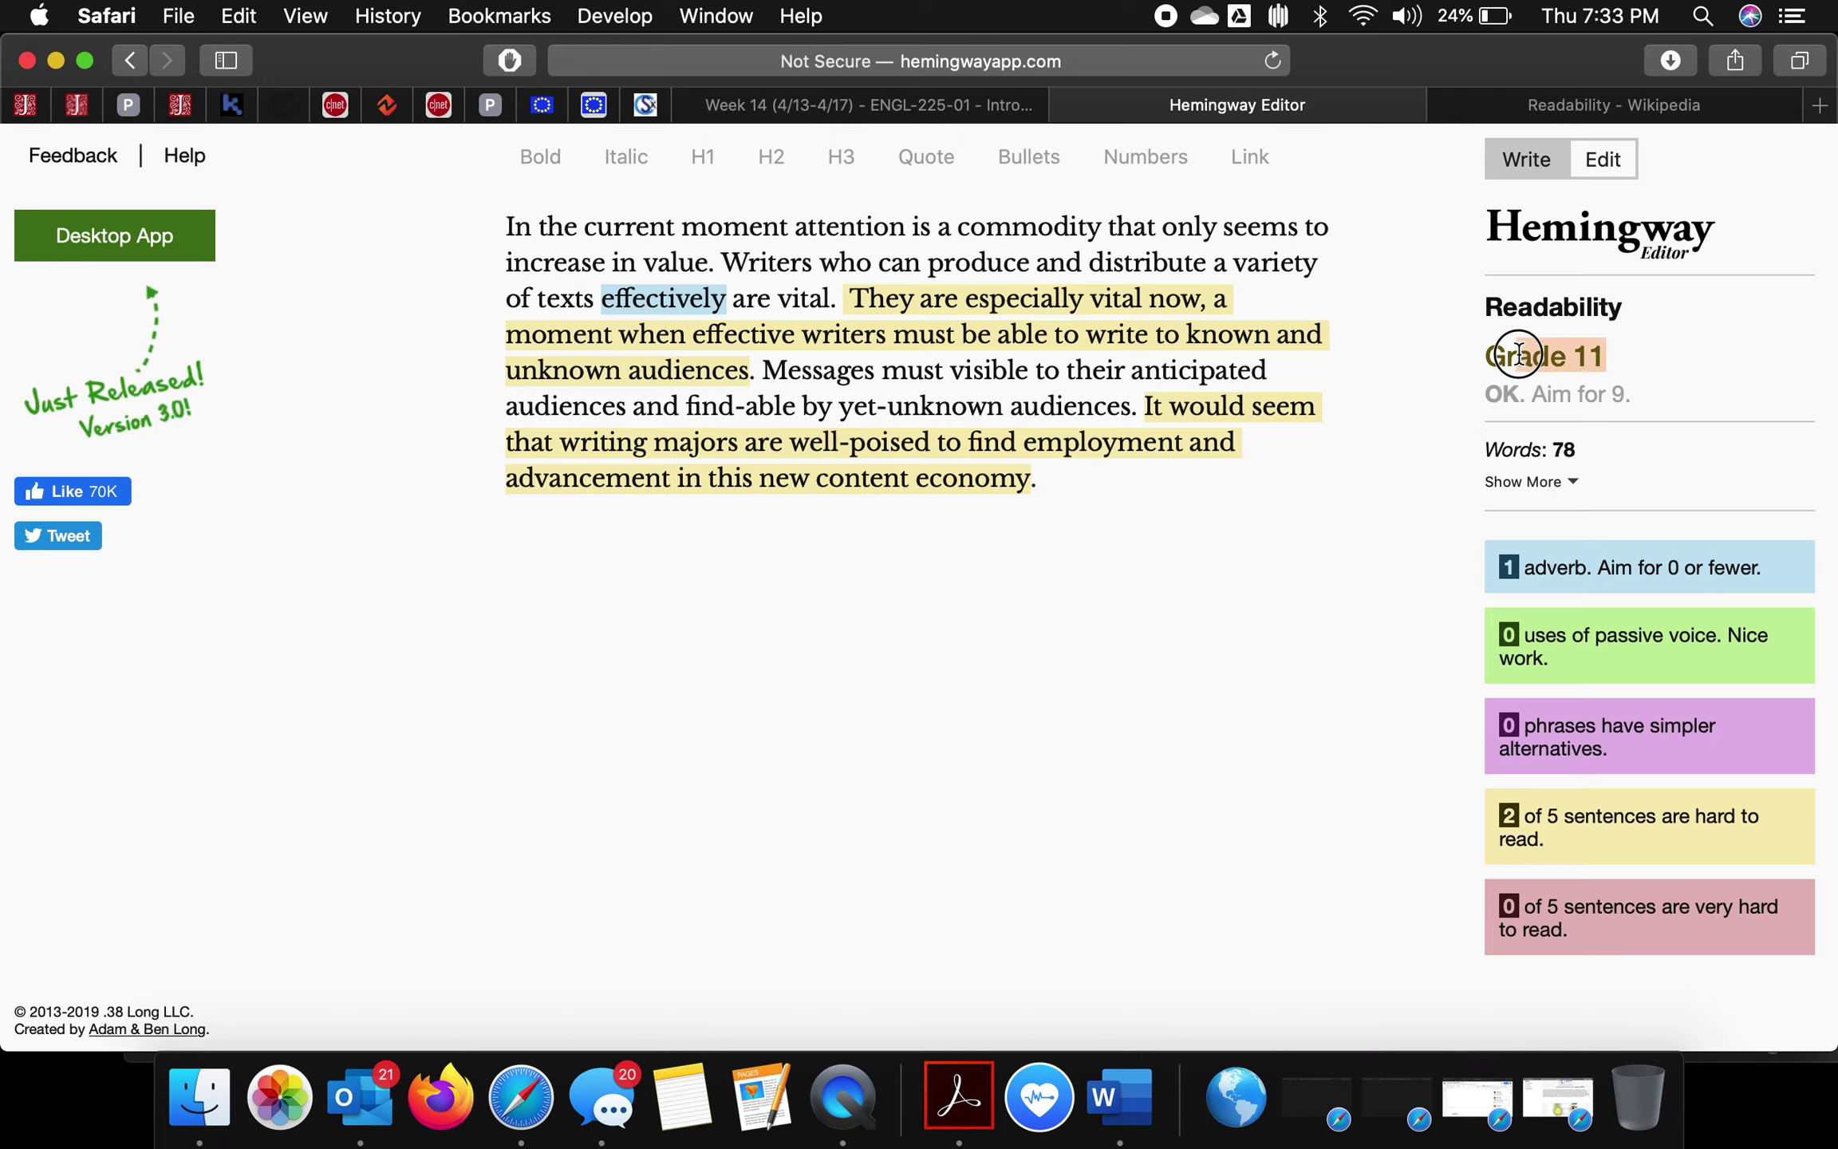
{"action": "left_click_drag", "start_coordinate": [1531, 356], "coordinate": [1466, 395]}
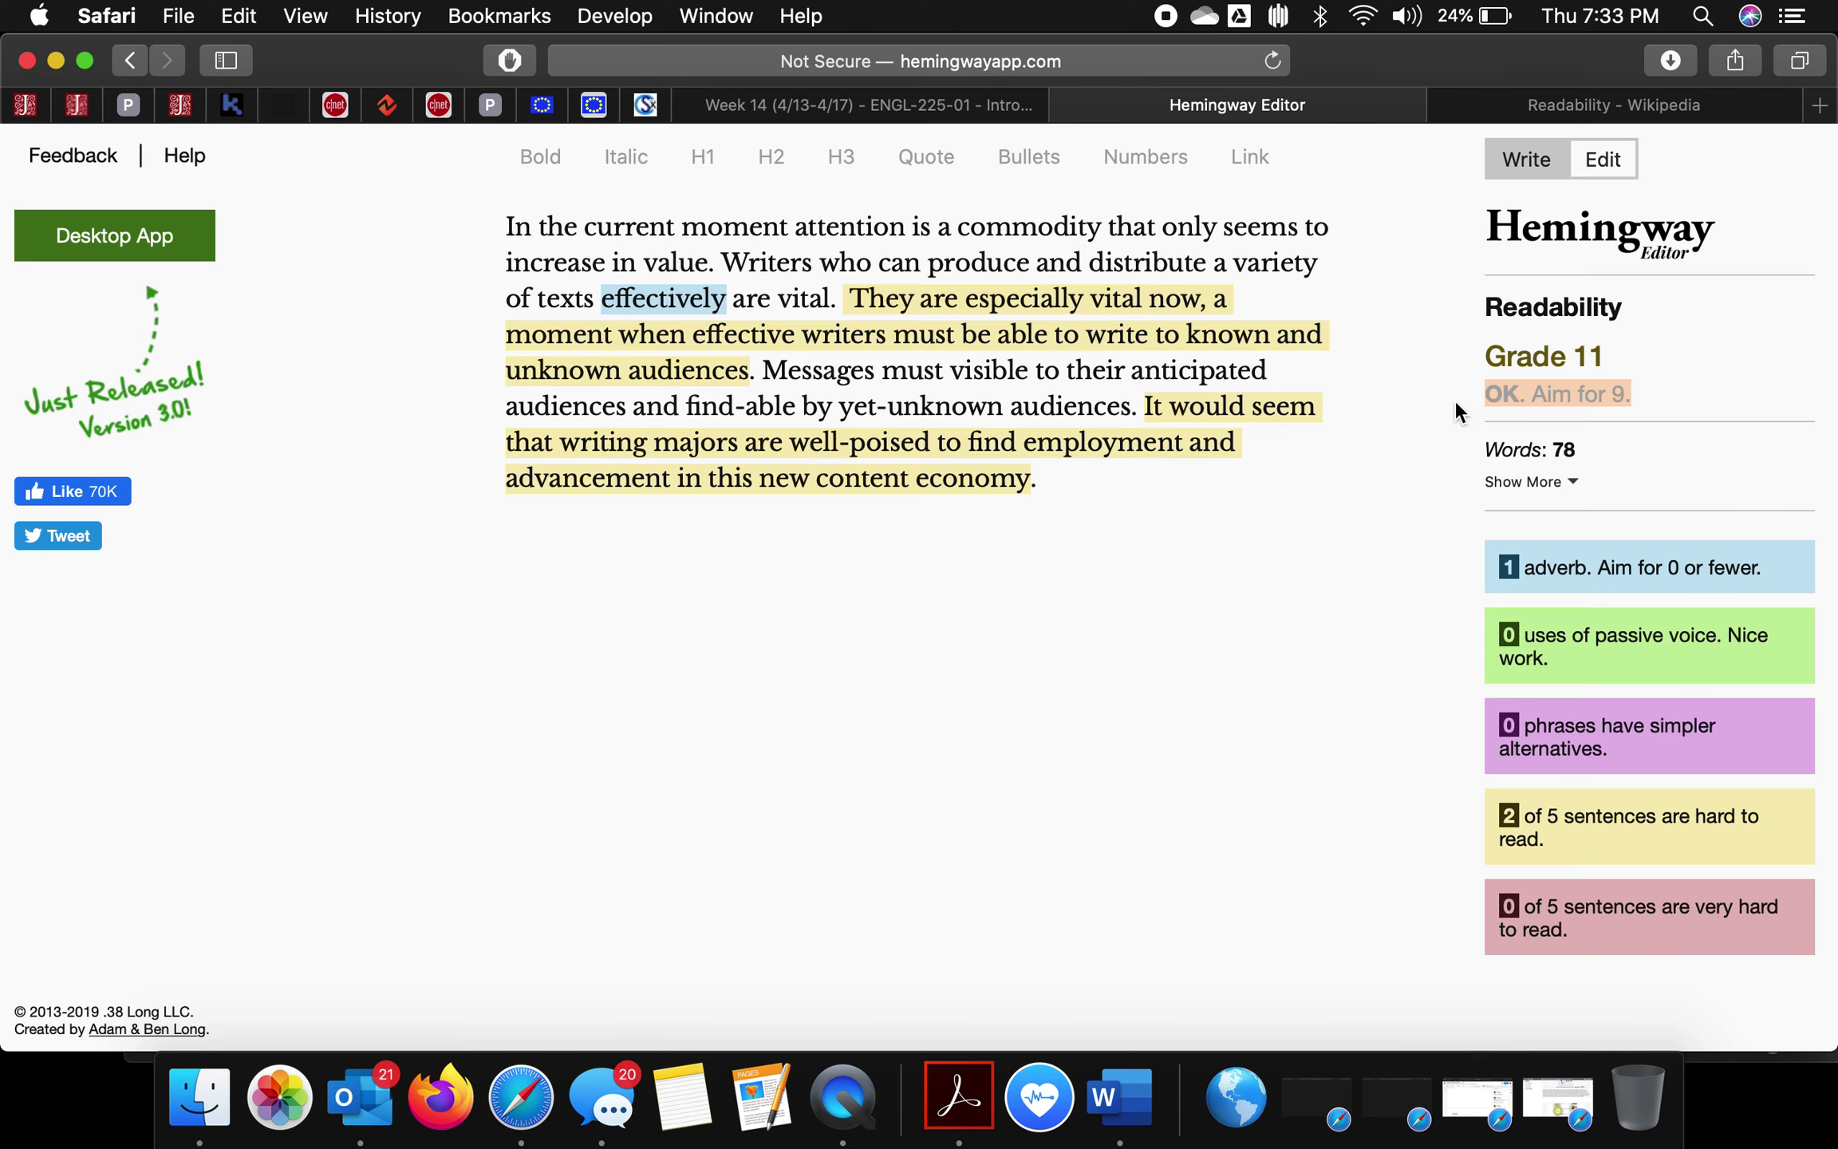
{"action": "left_click", "coordinate": [1345, 572]}
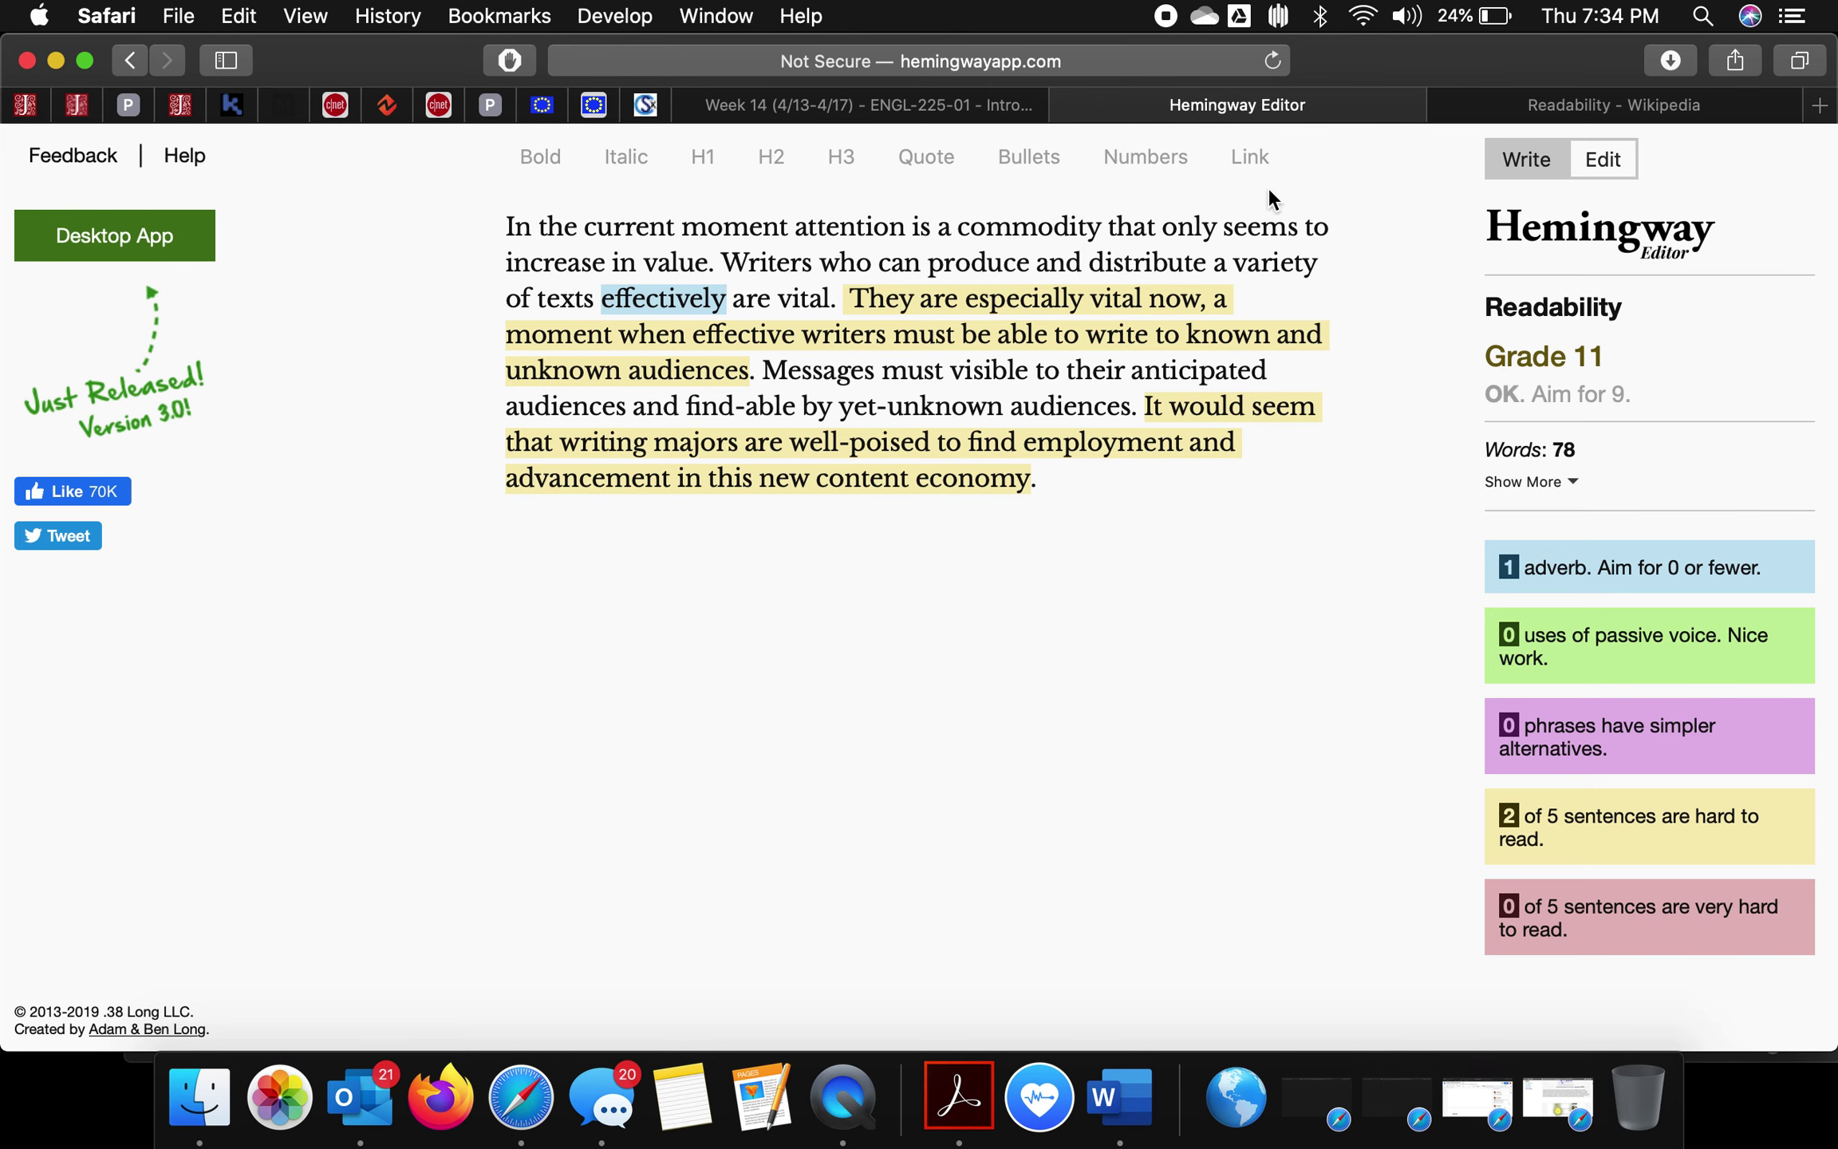
{"action": "left_click", "coordinate": [1112, 57]}
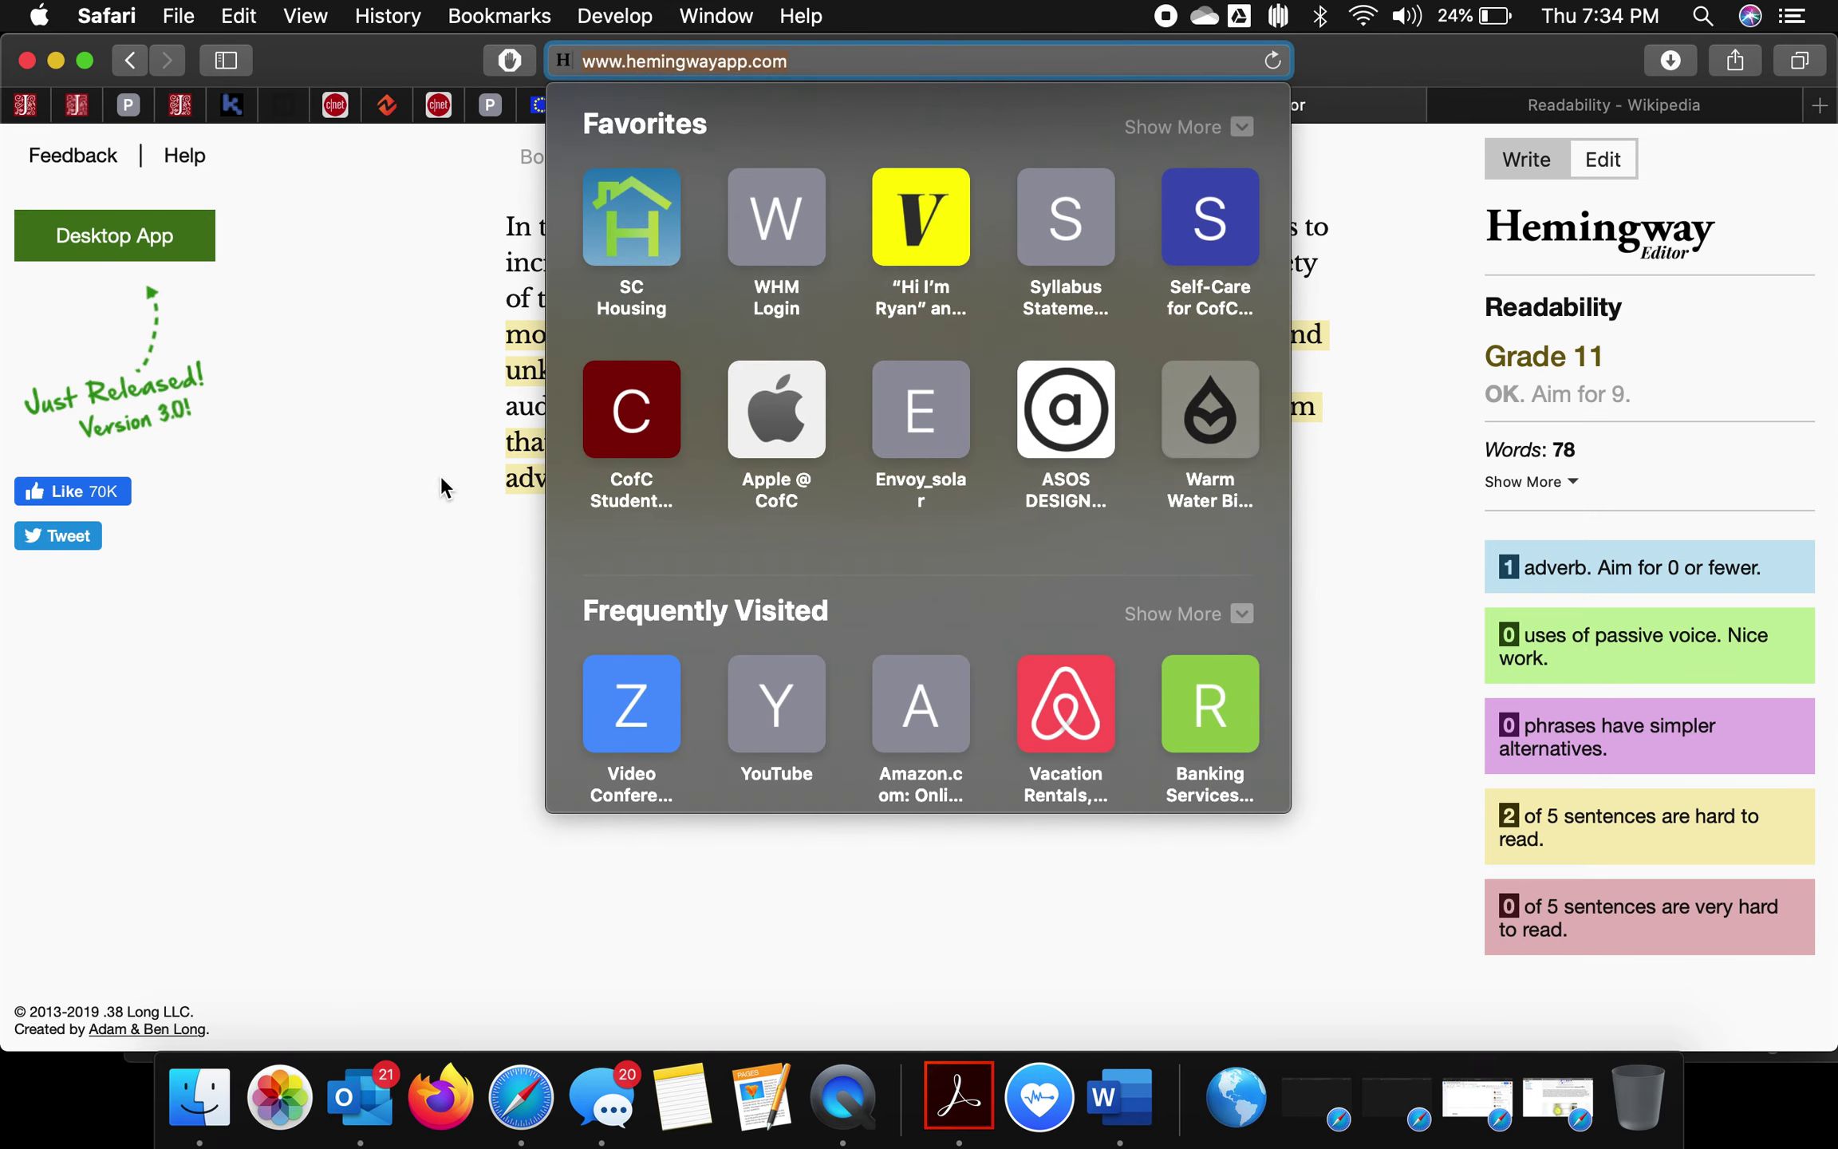
{"action": "left_click", "coordinate": [442, 476]}
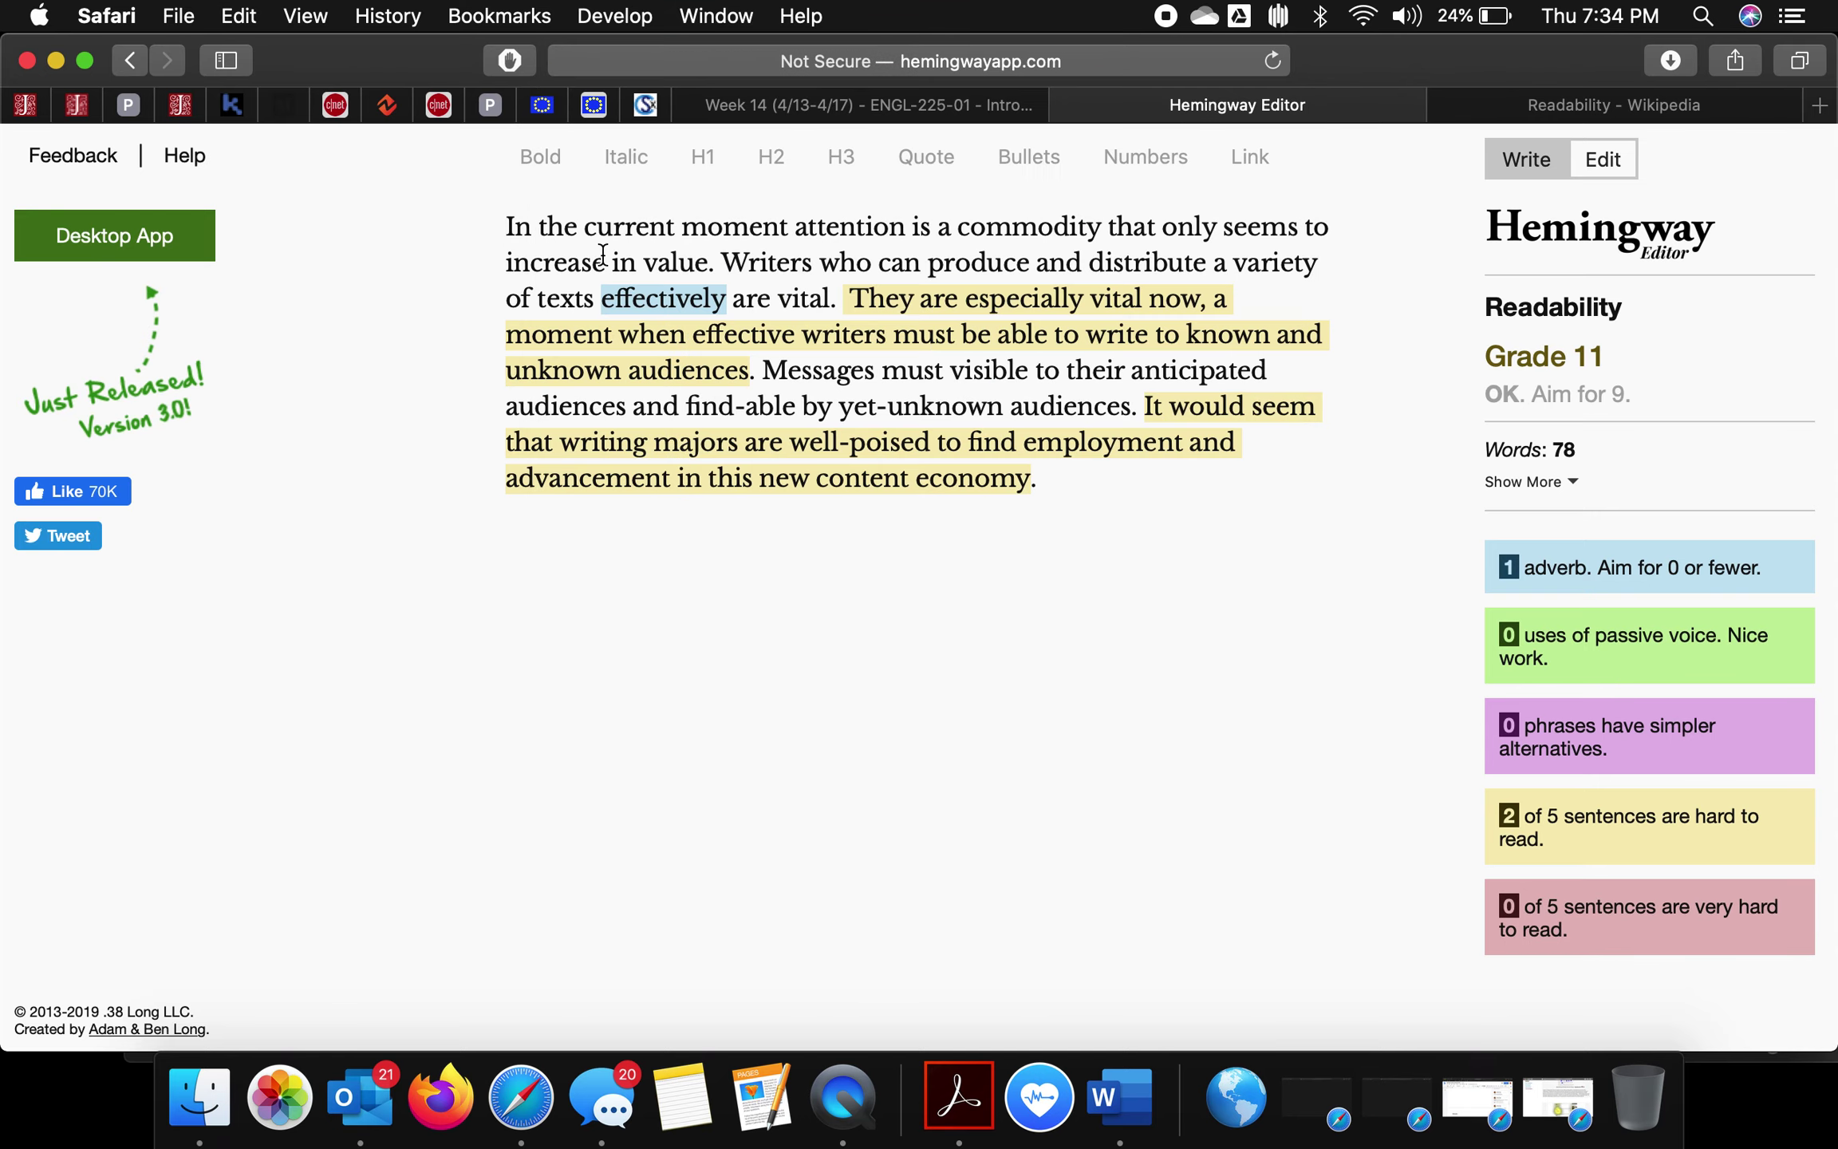
{"action": "left_click", "coordinate": [757, 102]}
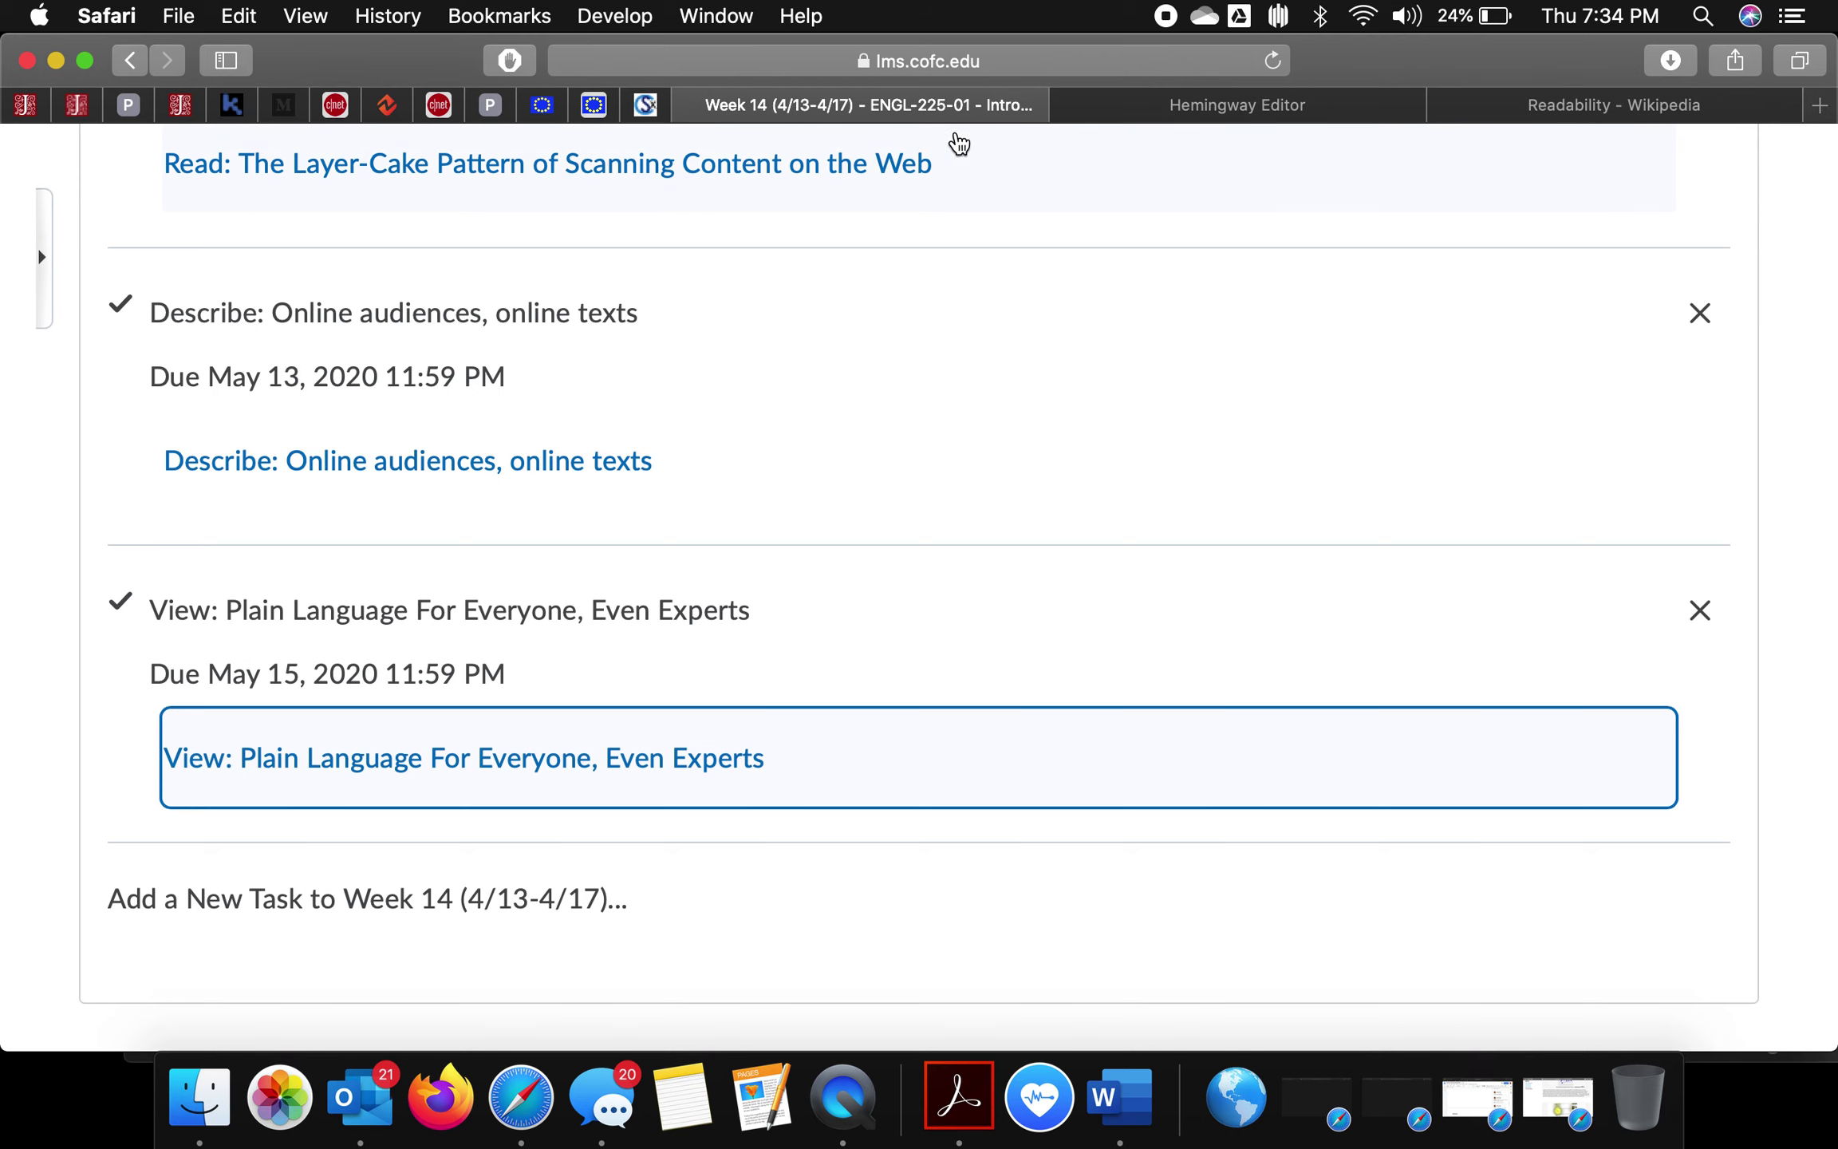
{"action": "left_click", "coordinate": [1192, 103]}
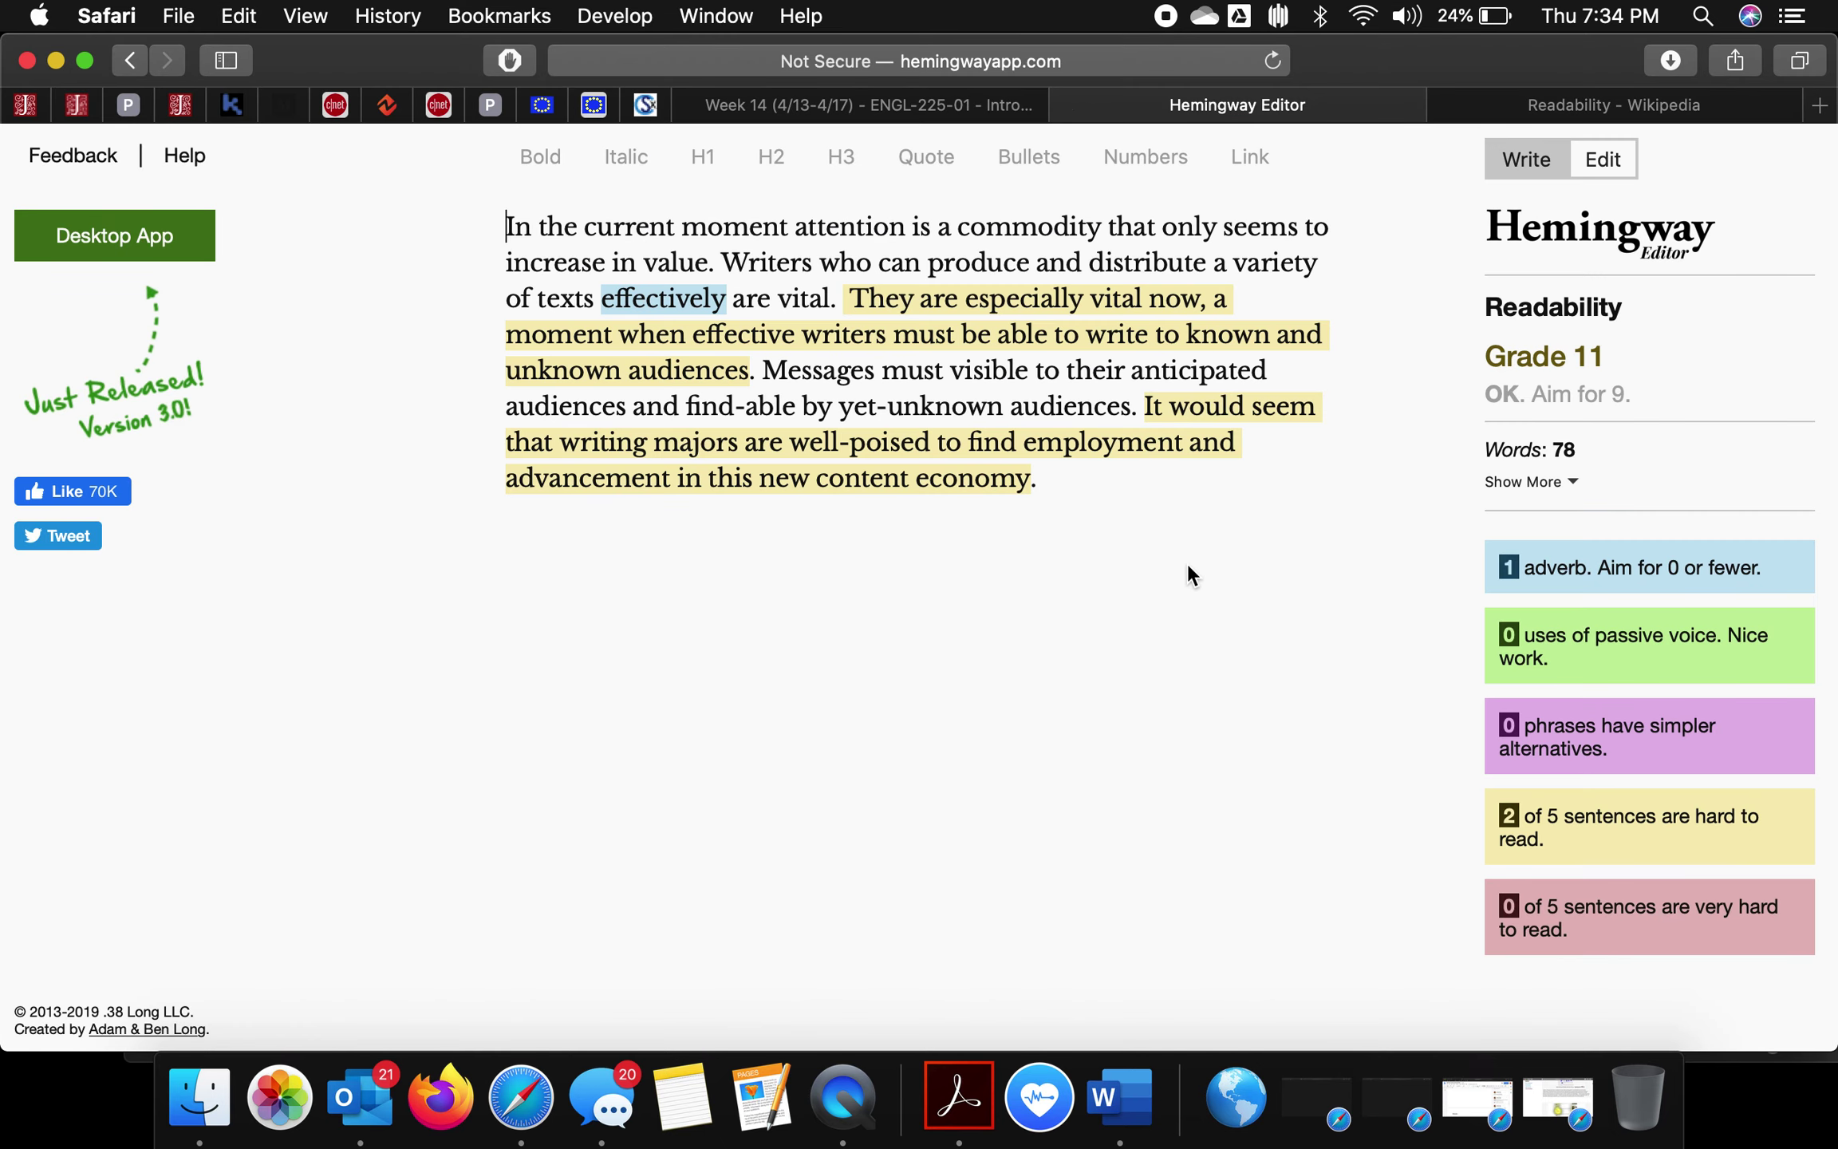